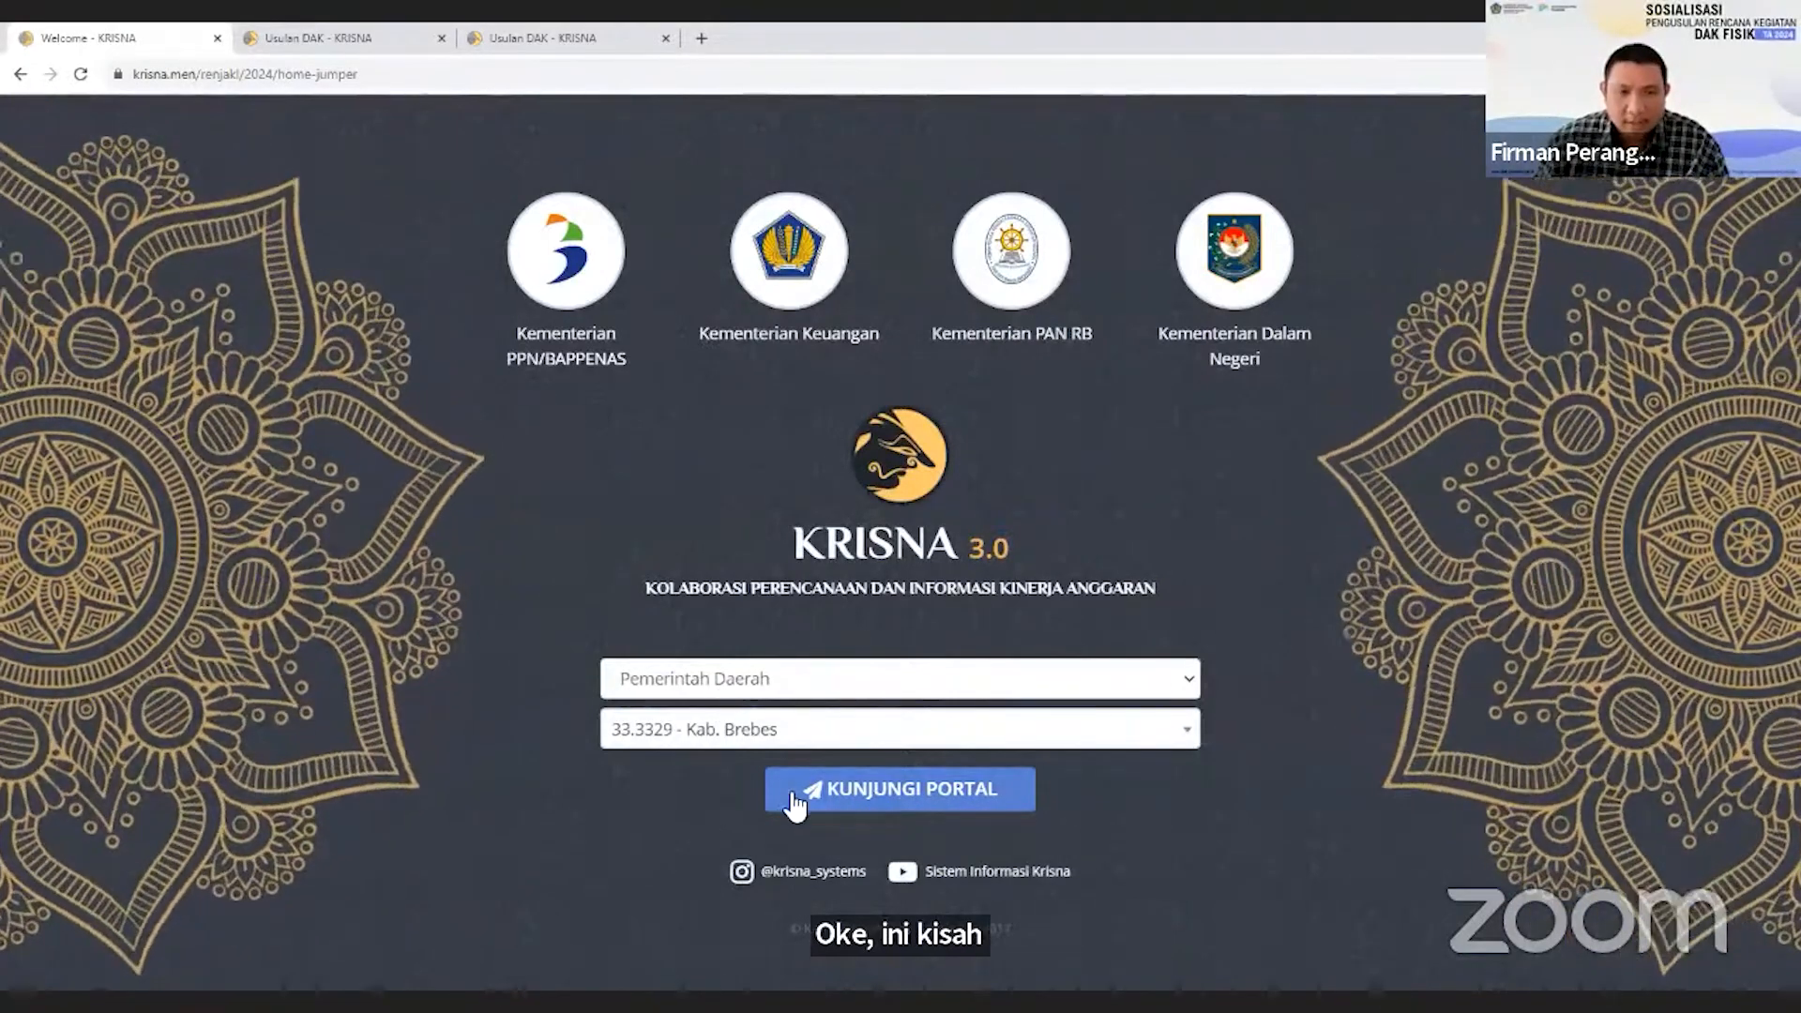
Enter the Kab. Brebes regional government portal, dismiss the notices, and open the DAK Fisik 2024 Usulan DAK page.
left_click(795, 803)
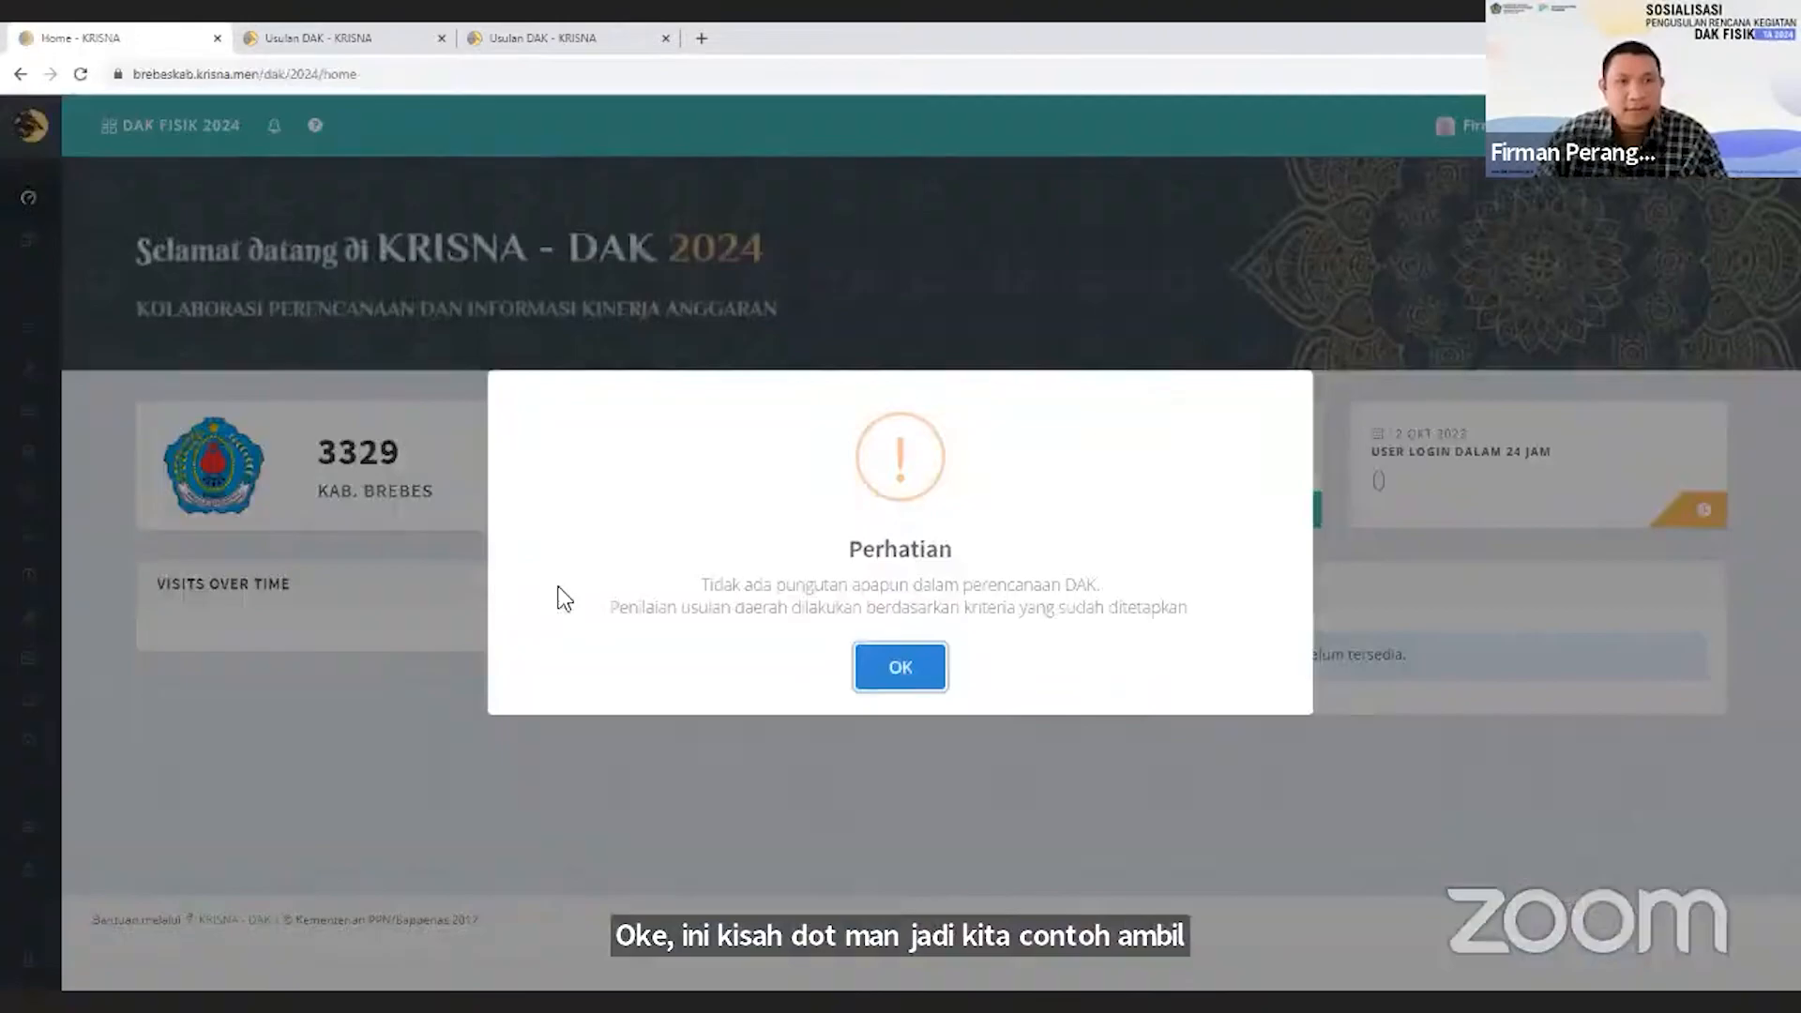
left_click(902, 665)
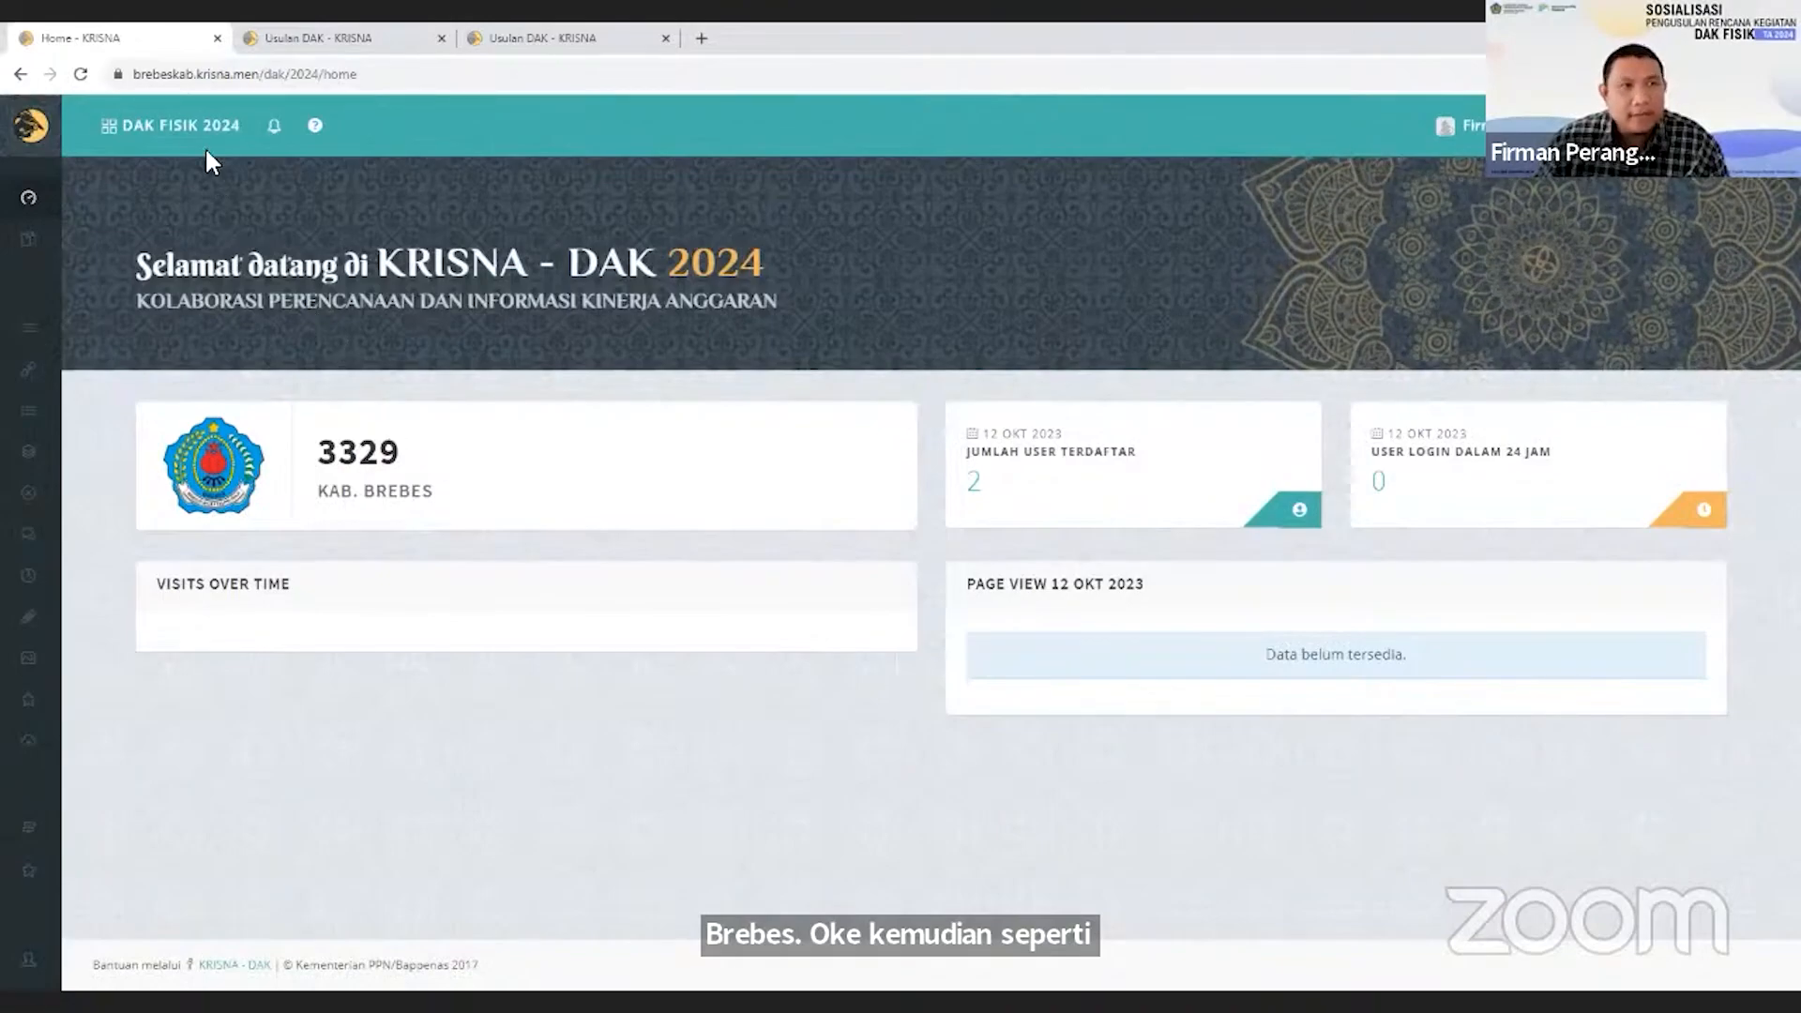
left_click(193, 123)
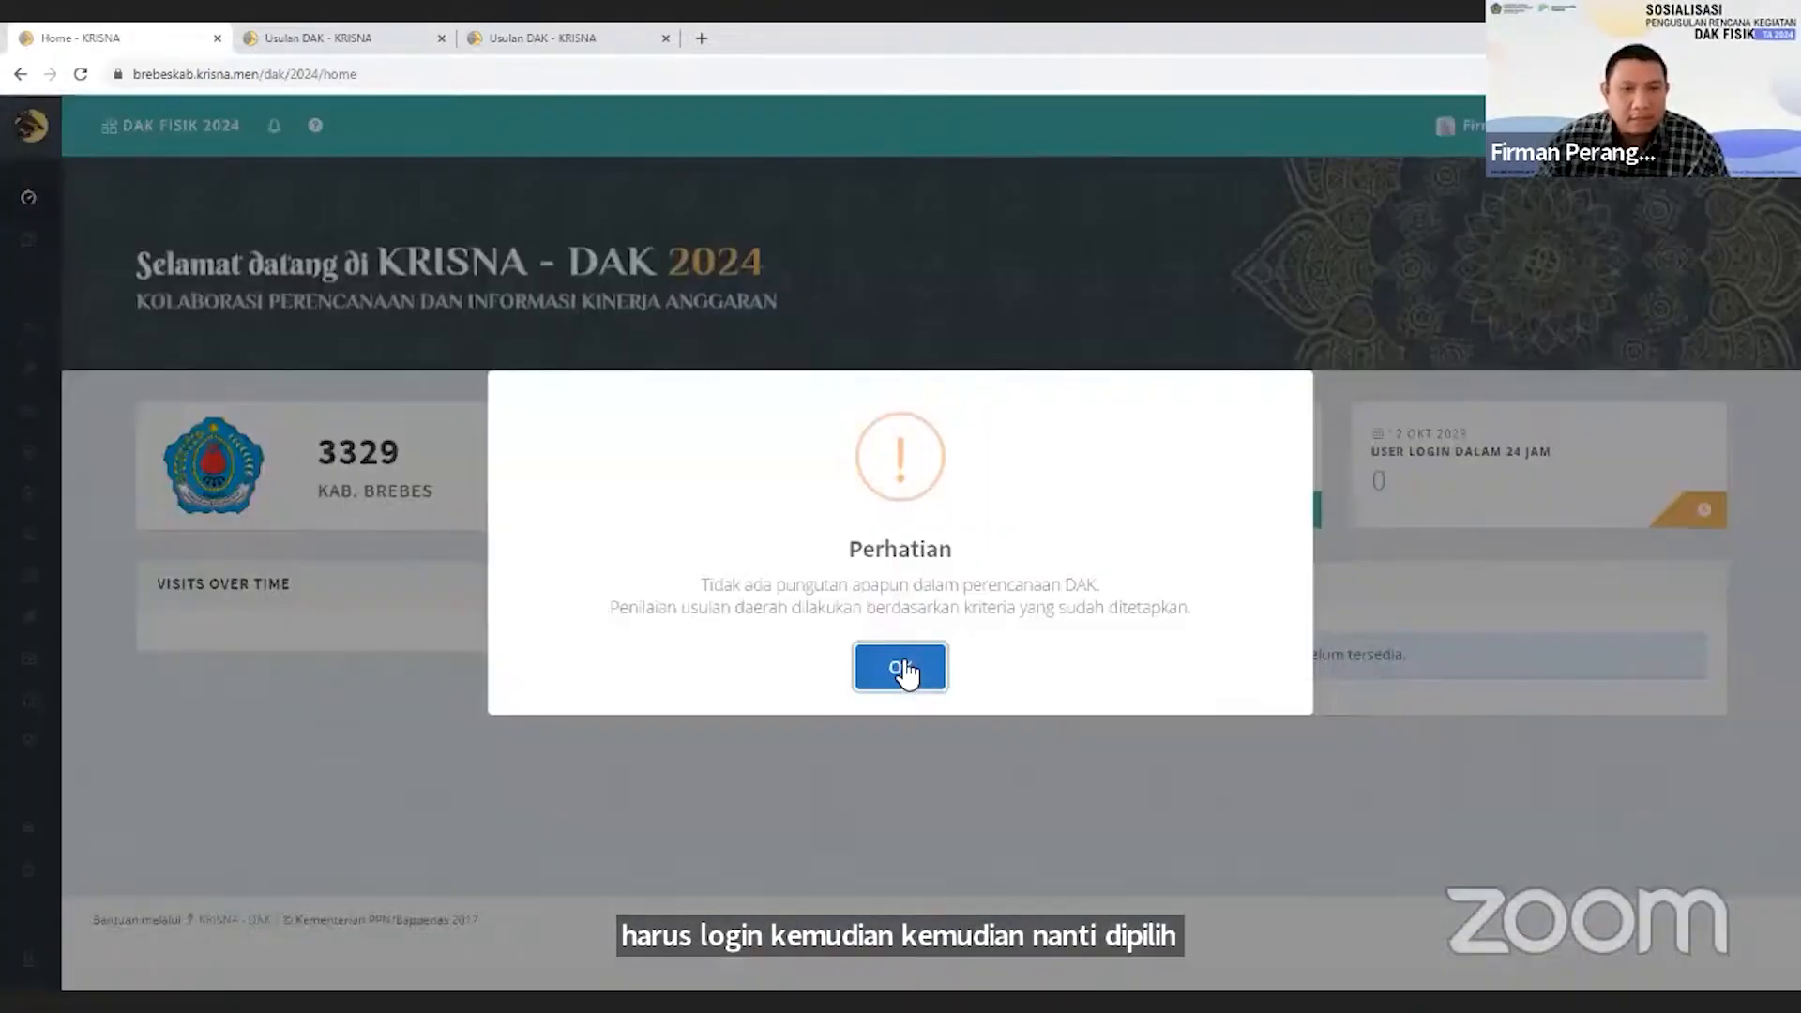
left_click(900, 672)
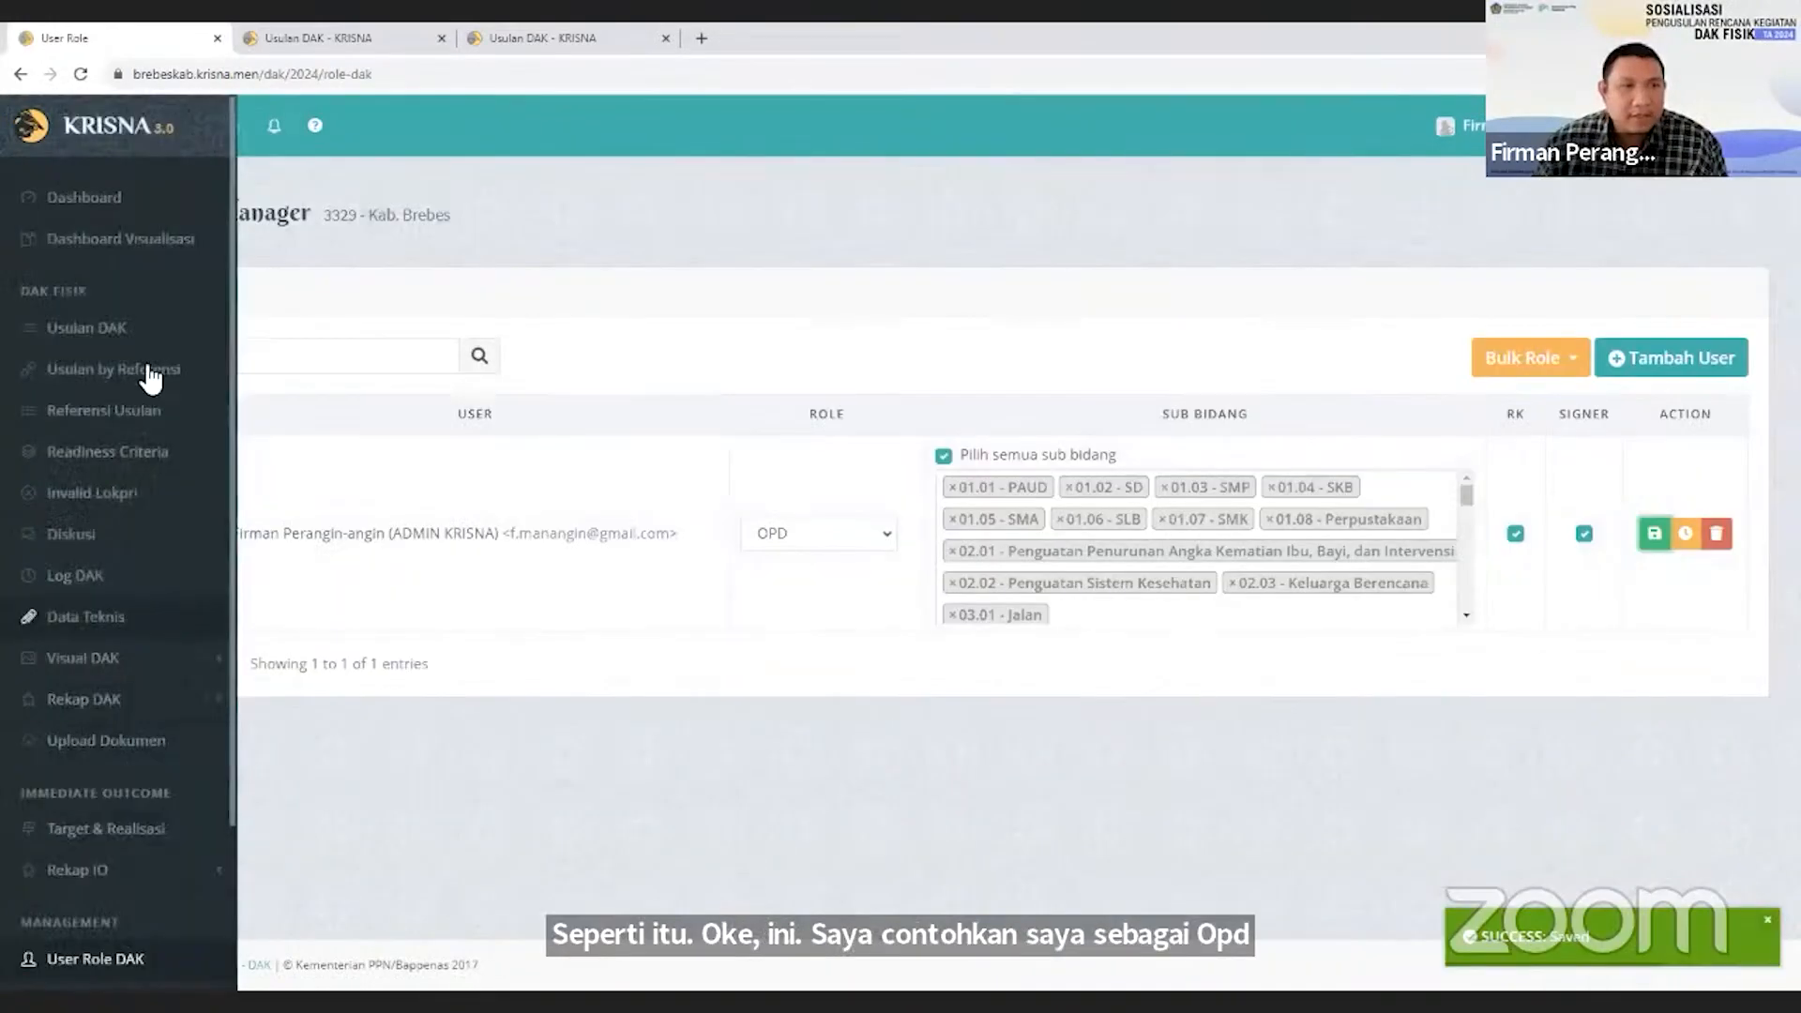
left_click(146, 332)
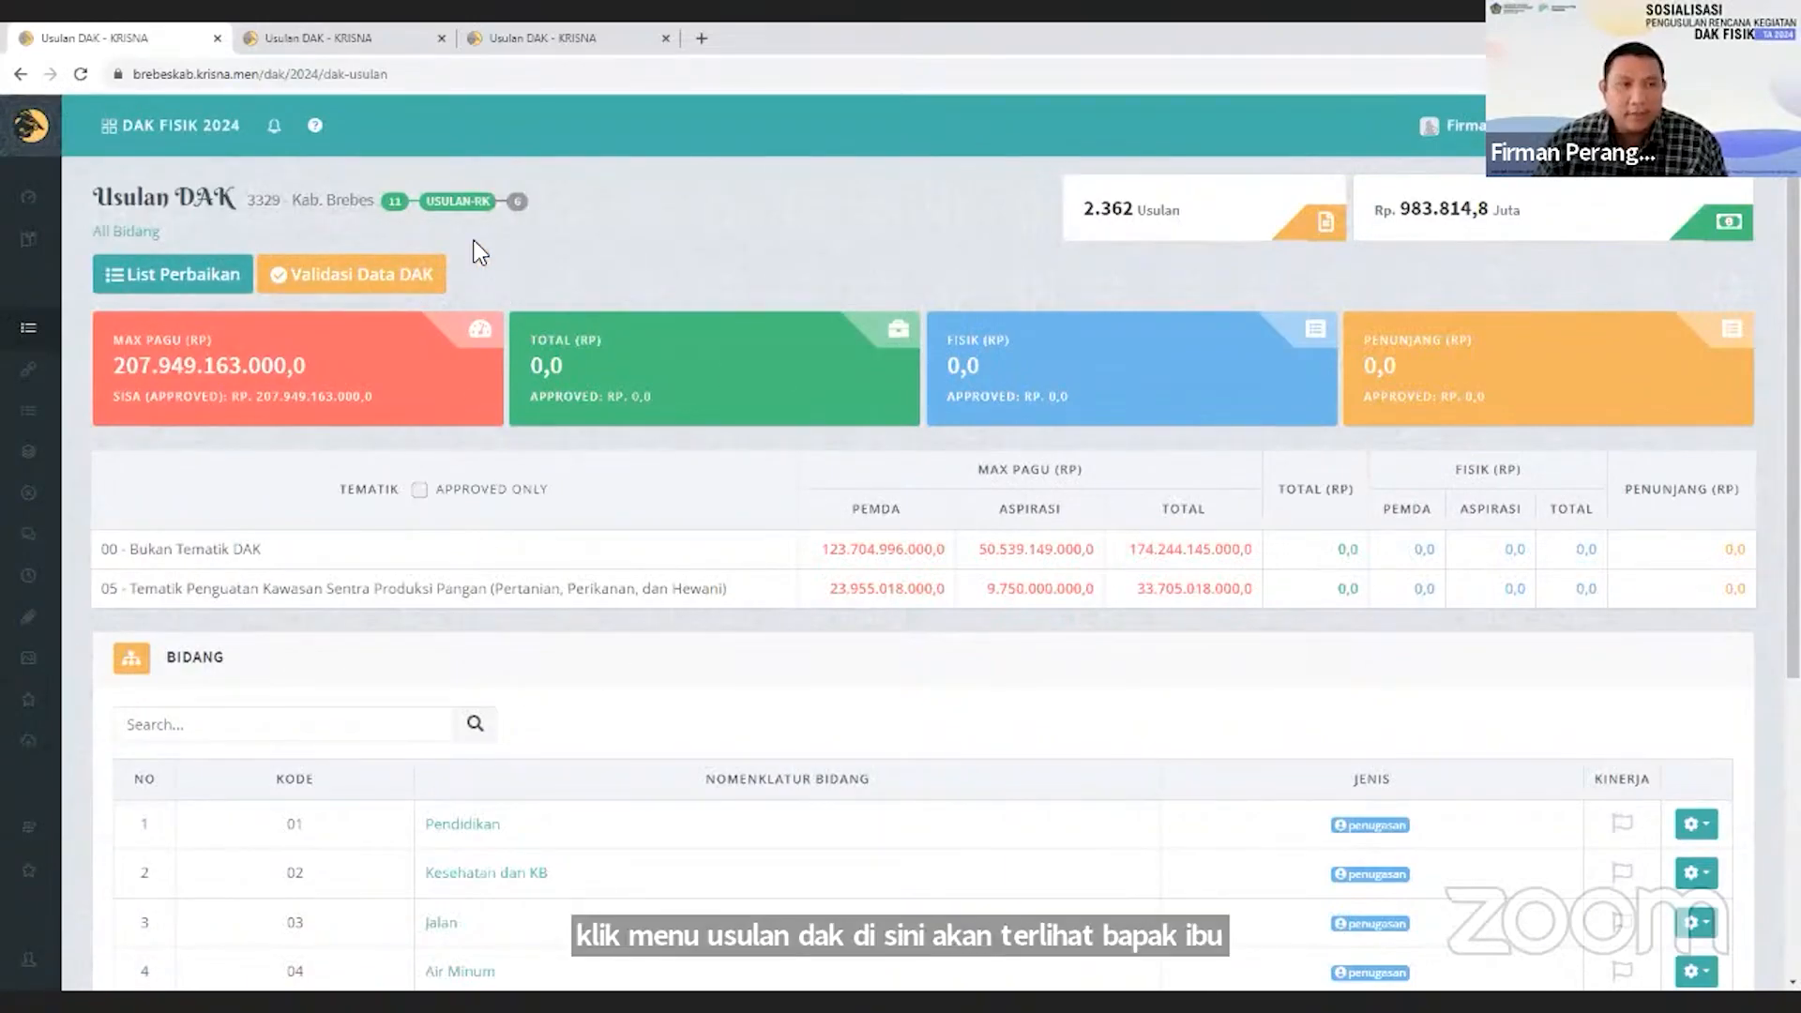
Examine the proposal status, the Max Pagu, Total, Fisik and Penunjang summary boxes, and the thematic allocation table.
mouse_move(493, 210)
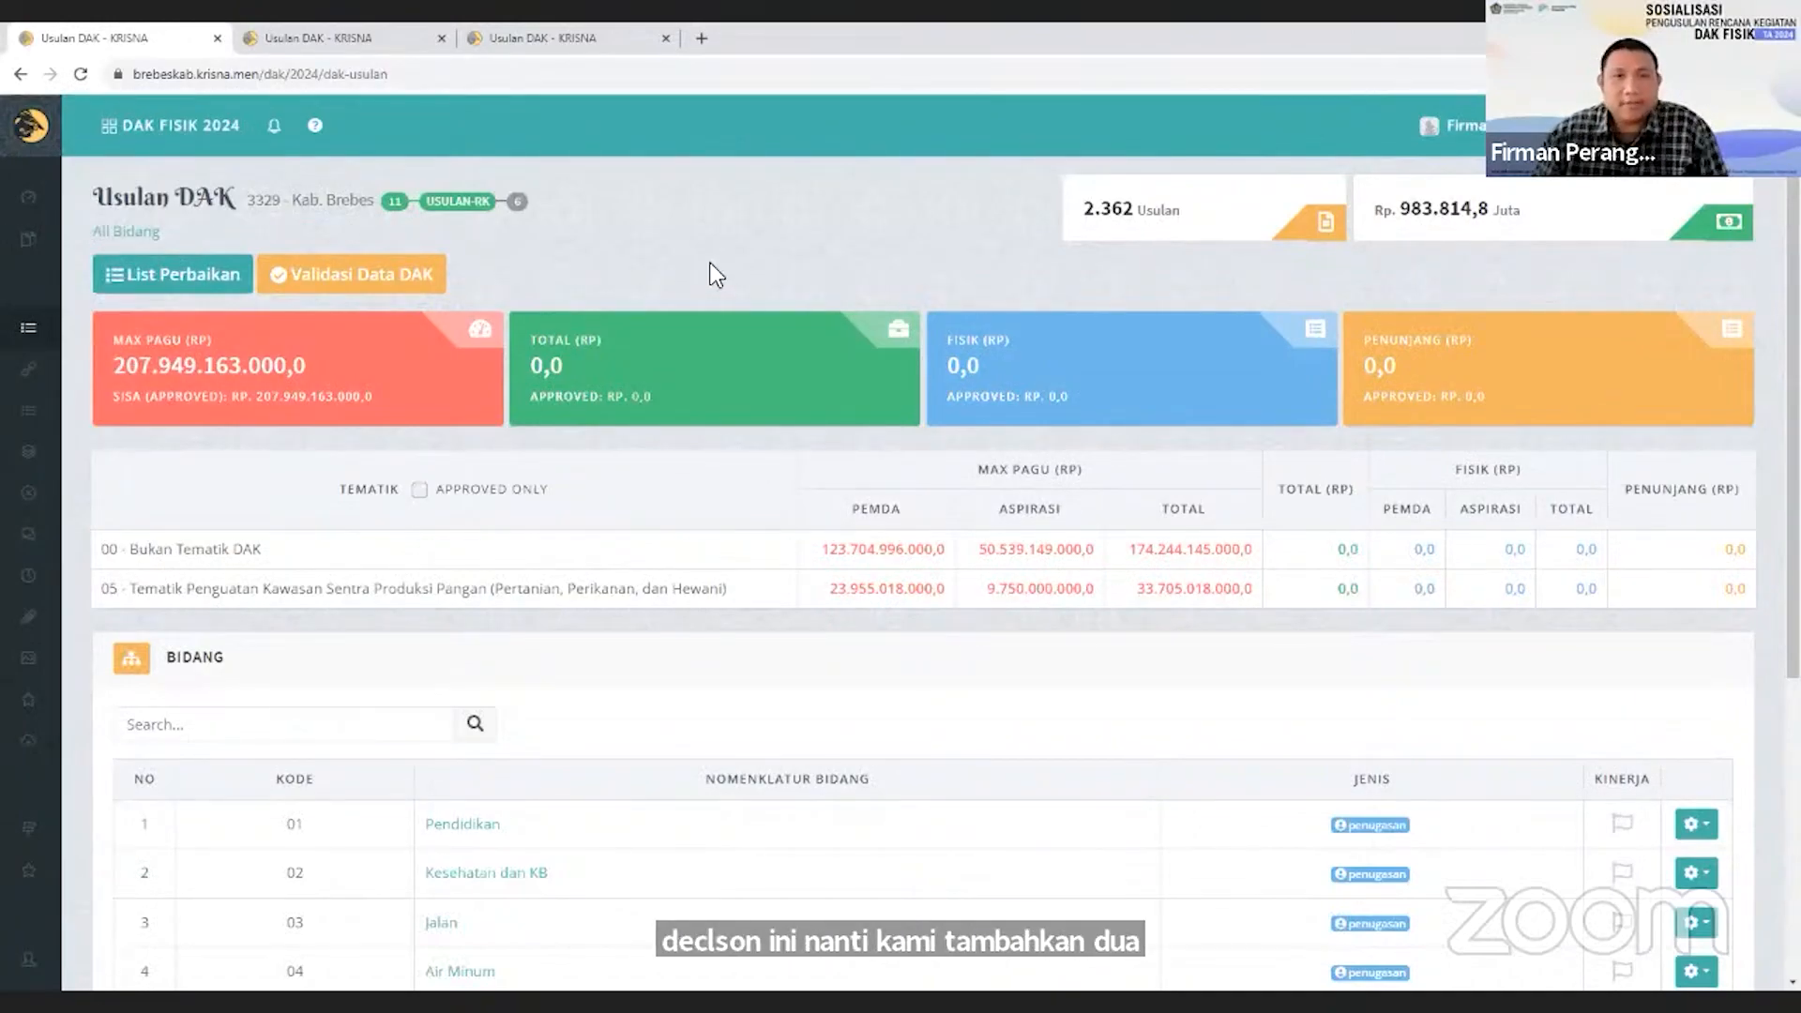
mouse_move(659, 363)
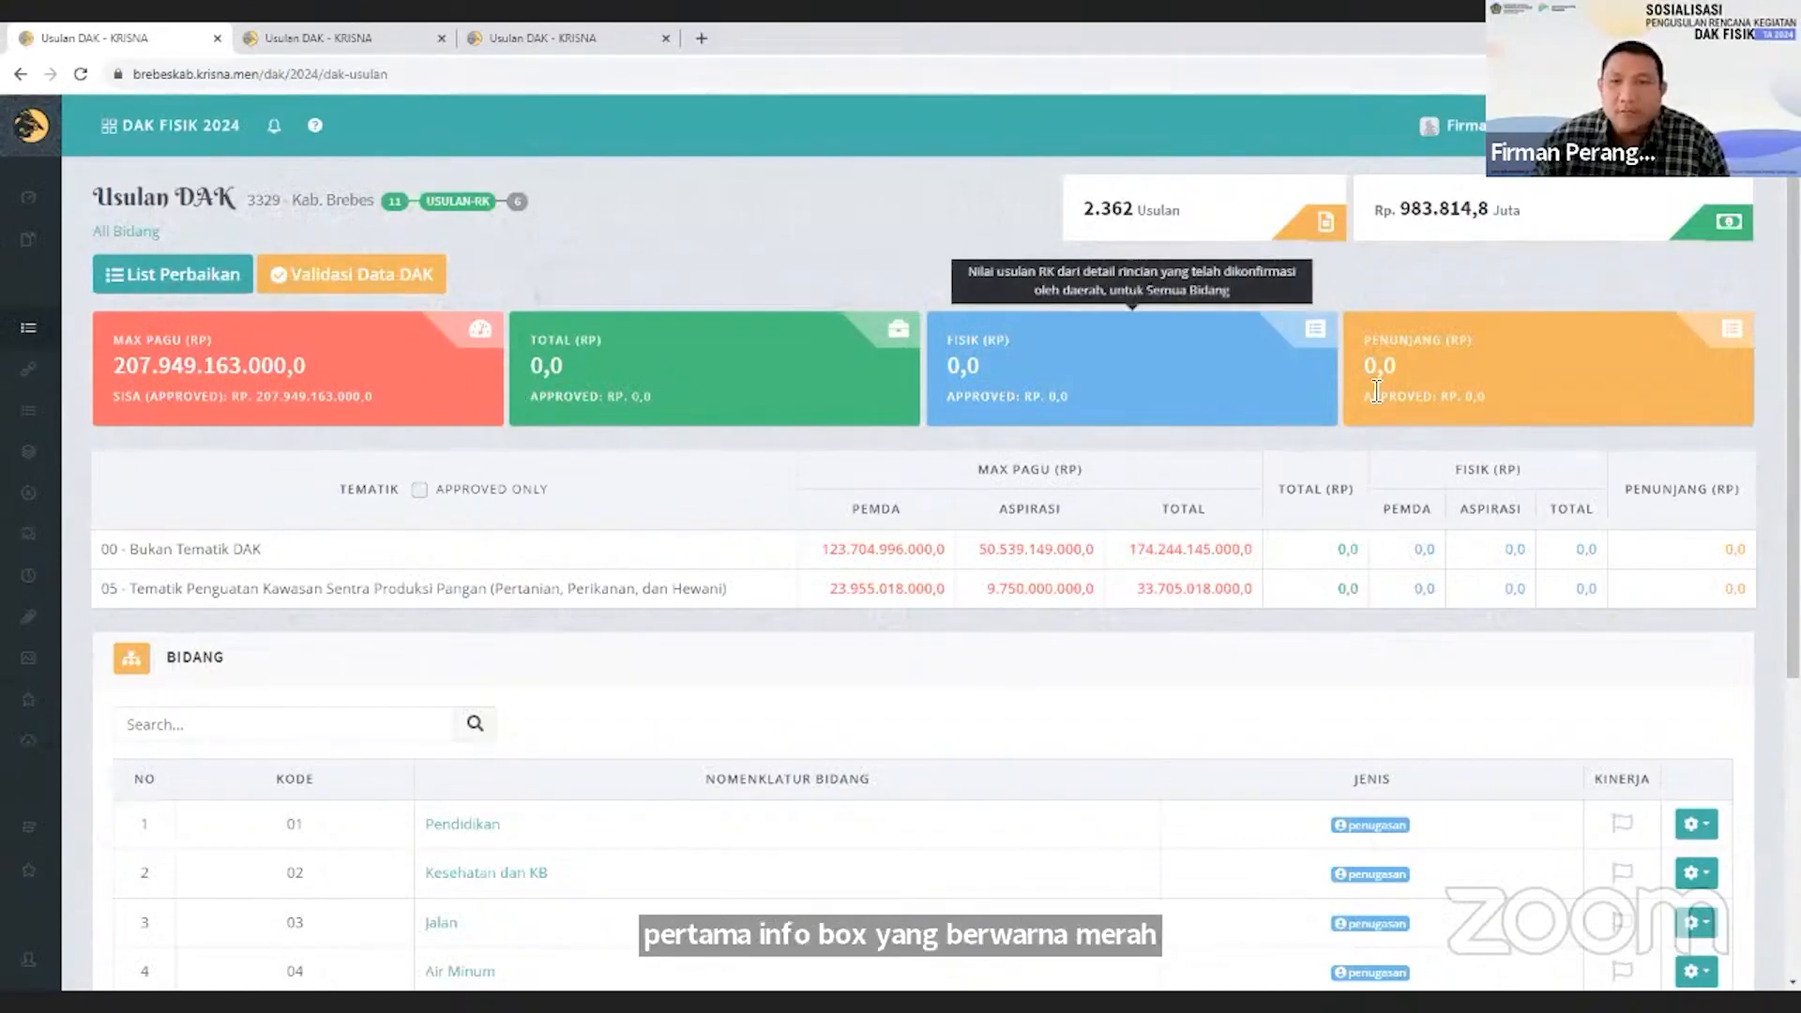
mouse_move(1376, 390)
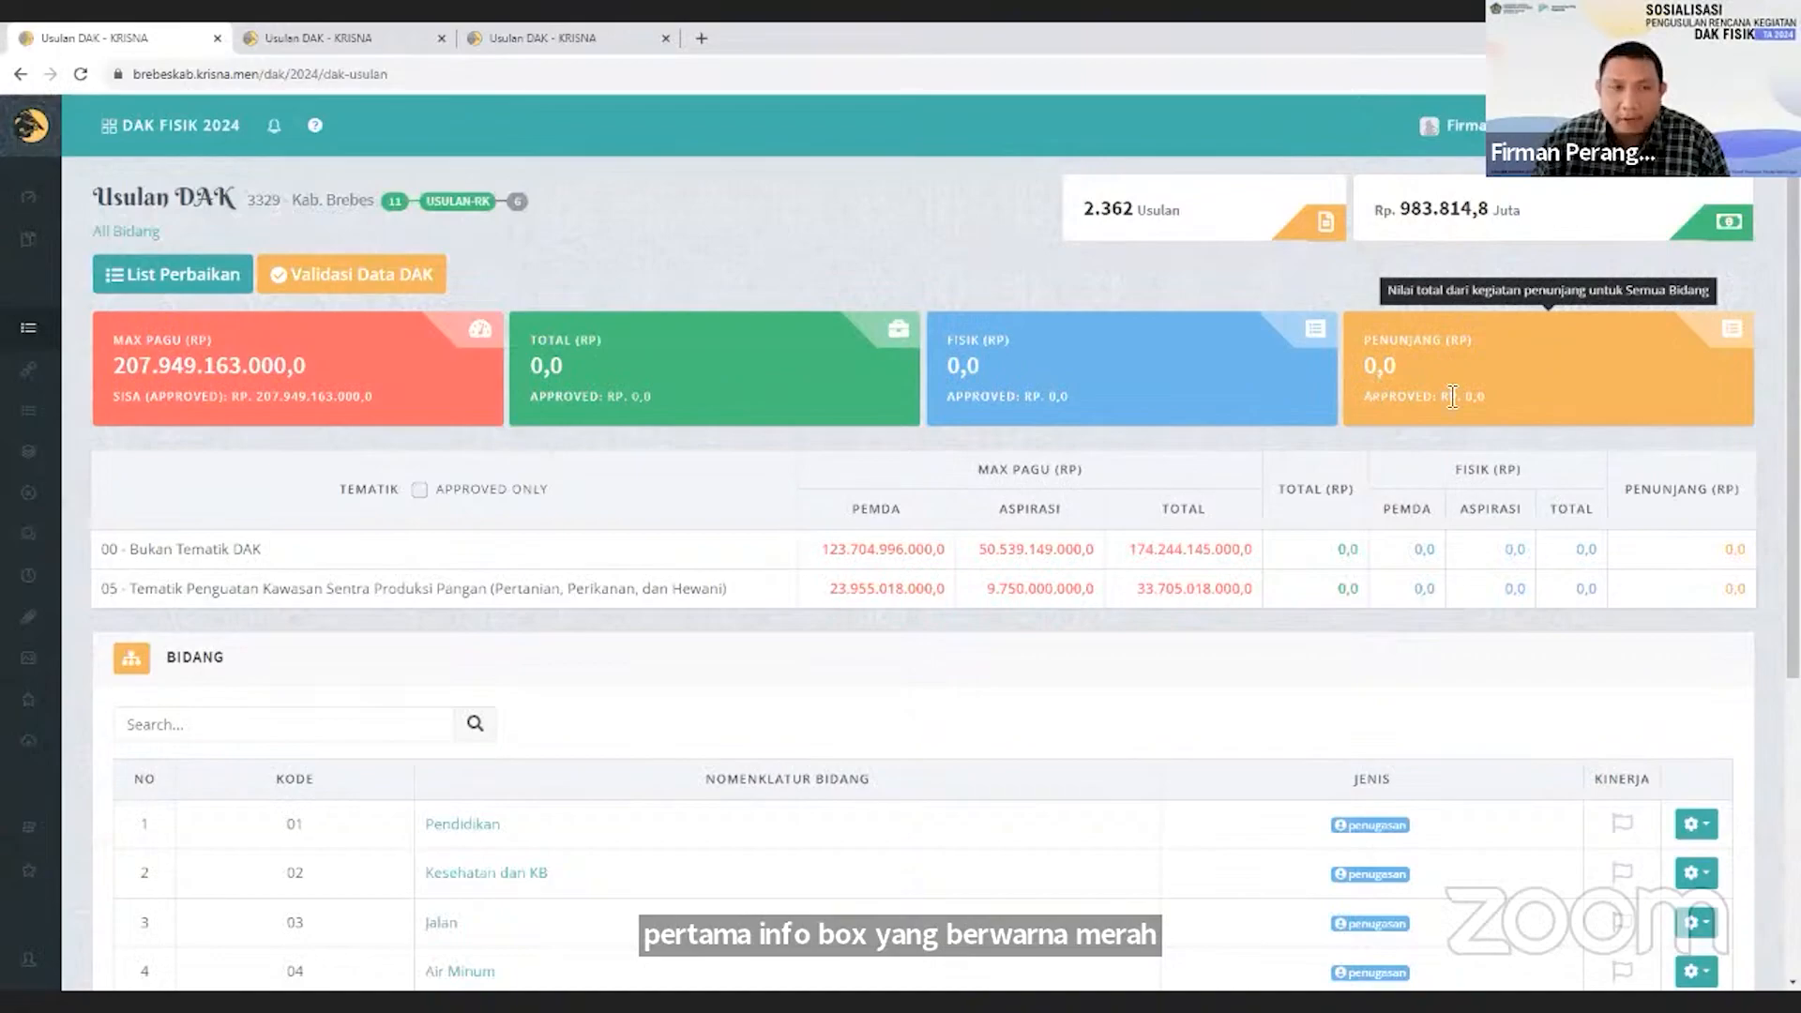
mouse_move(305, 390)
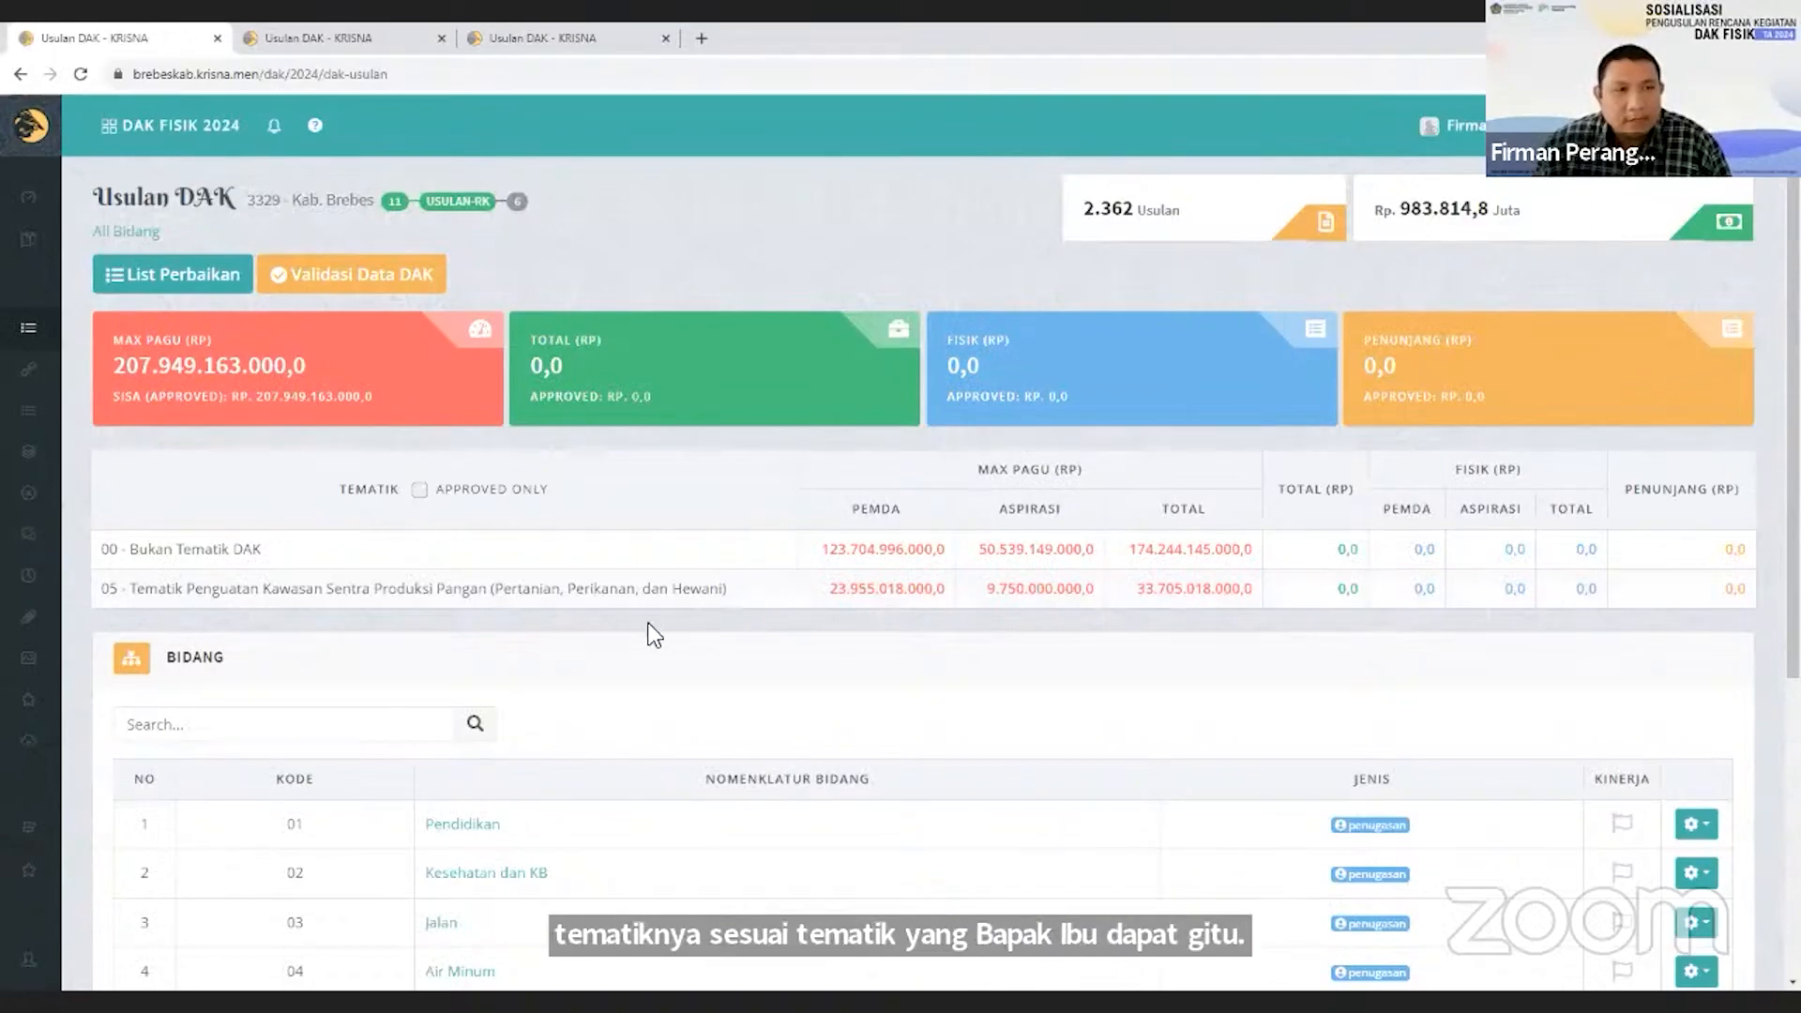
double_click(591, 589)
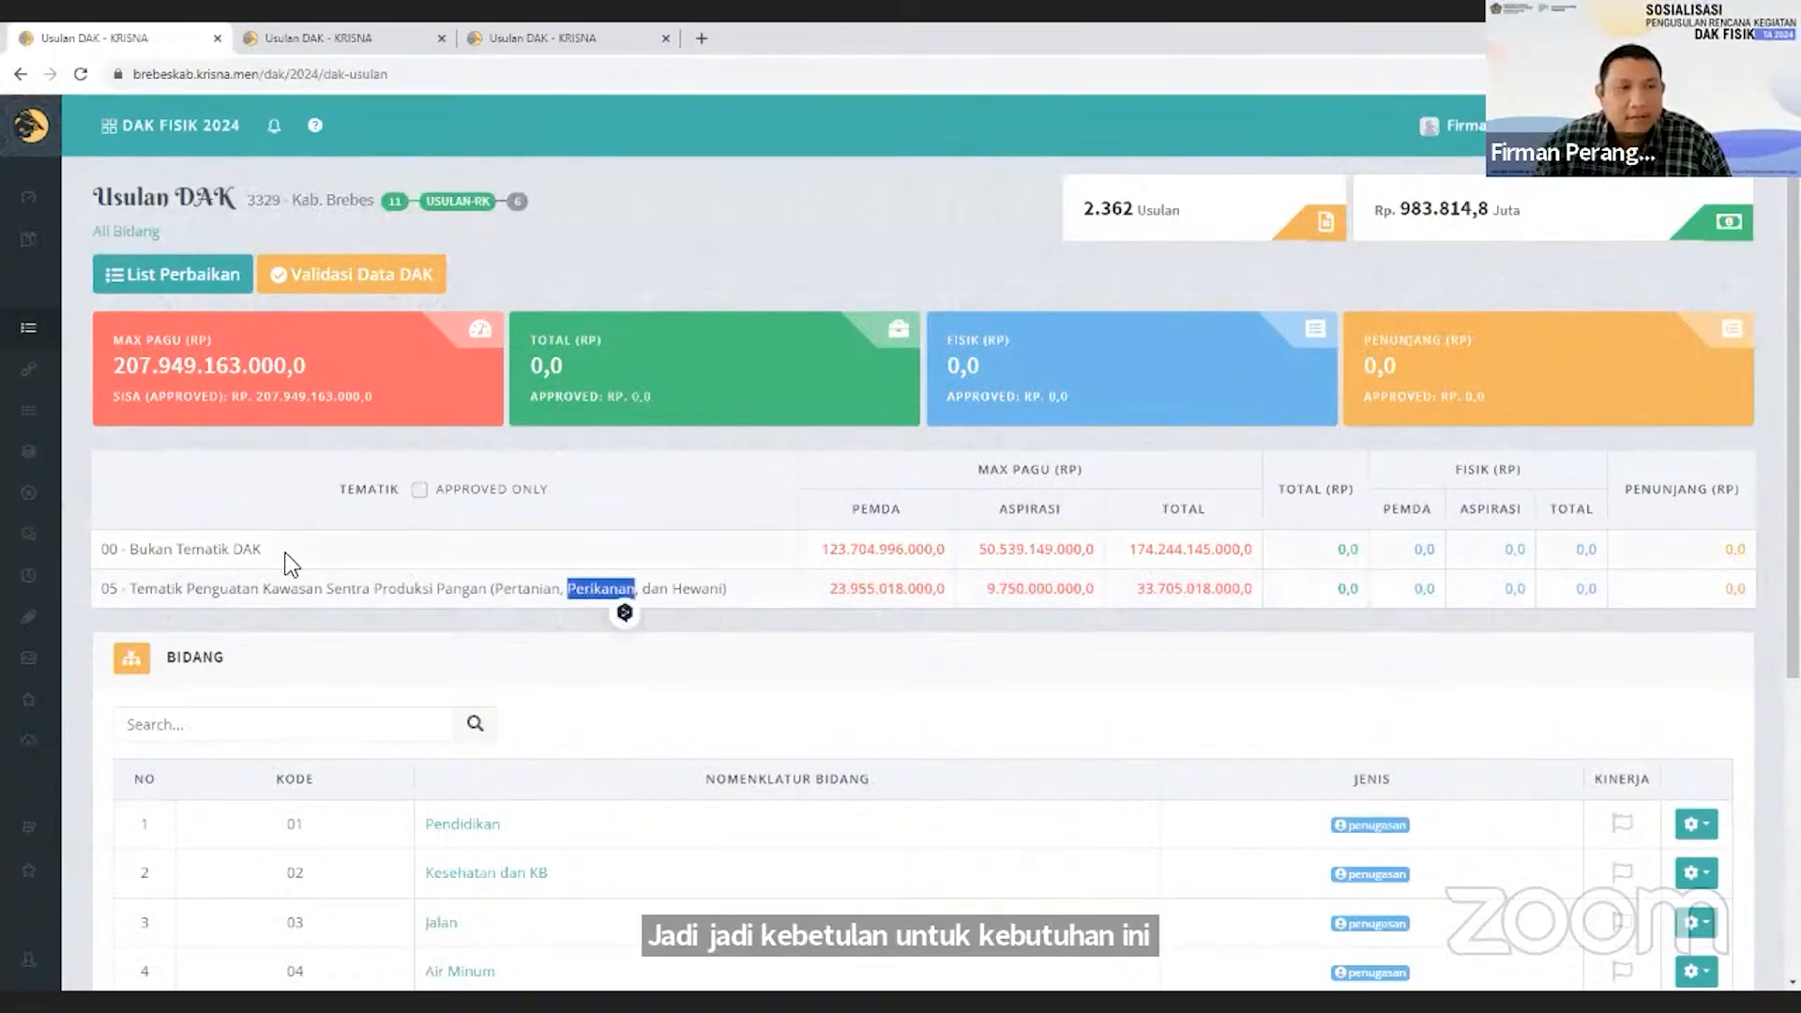
left_click(232, 546)
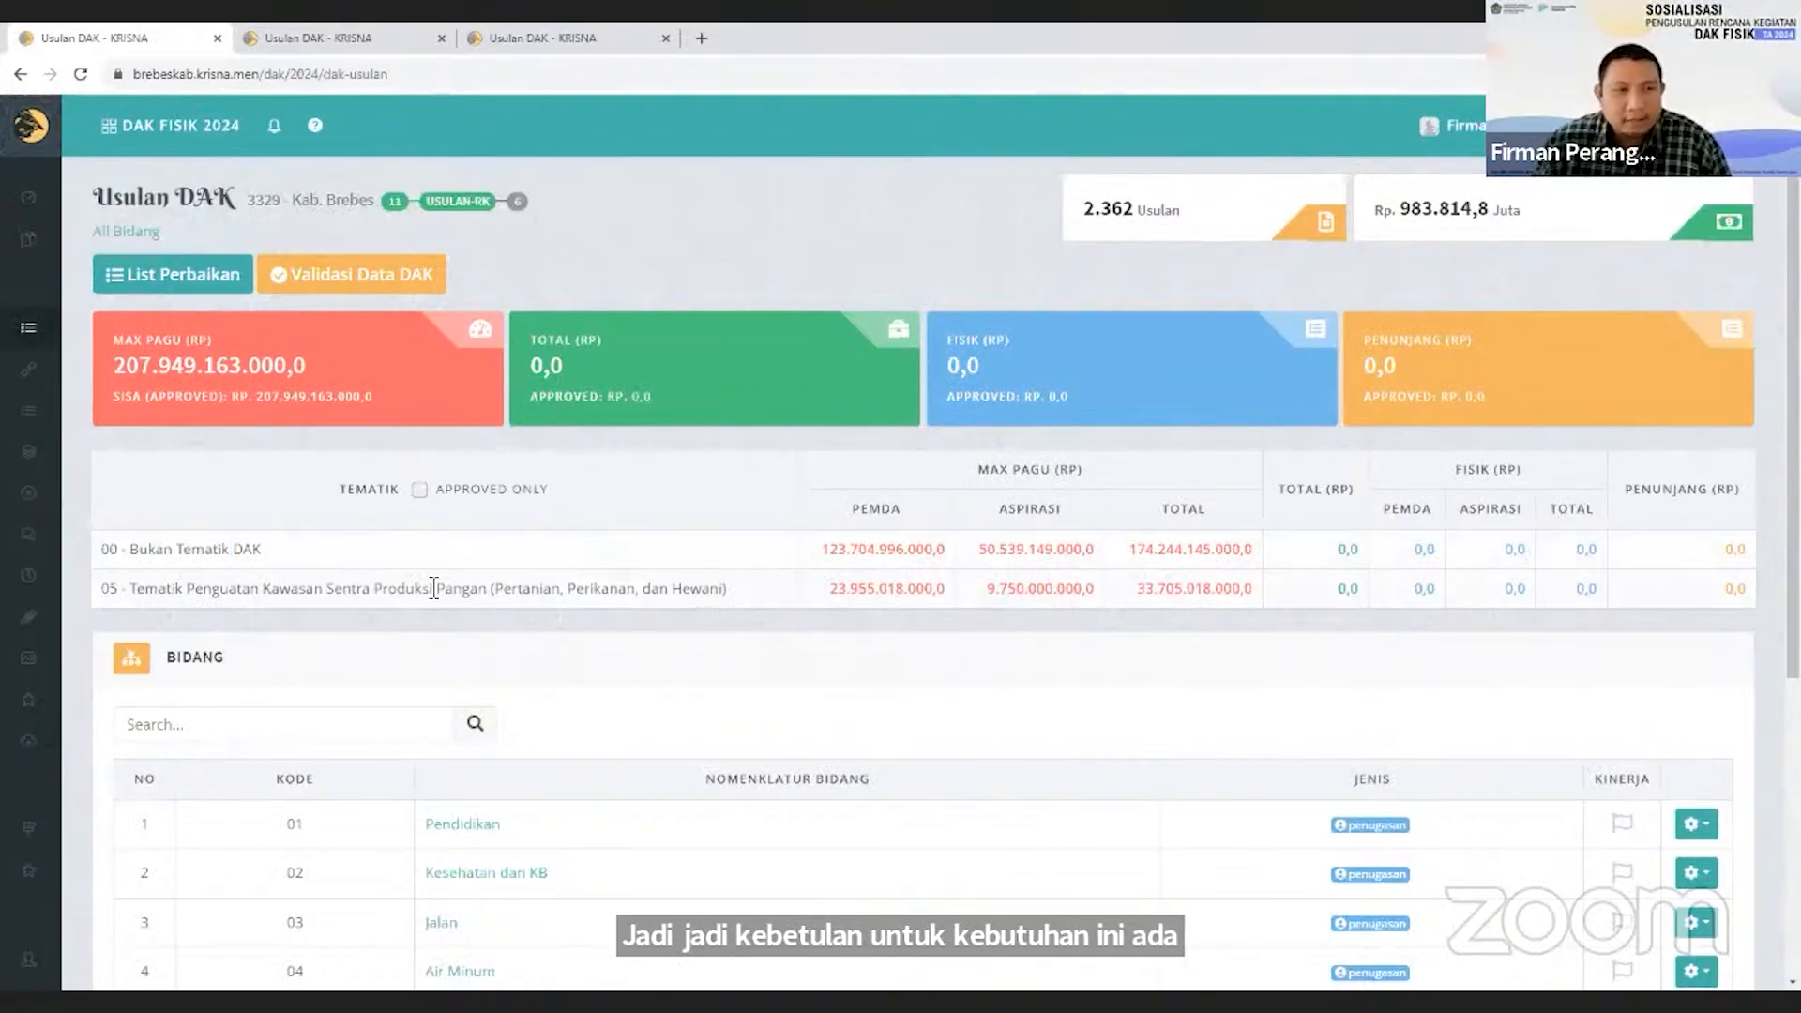
left_click_drag(237, 589, 363, 591)
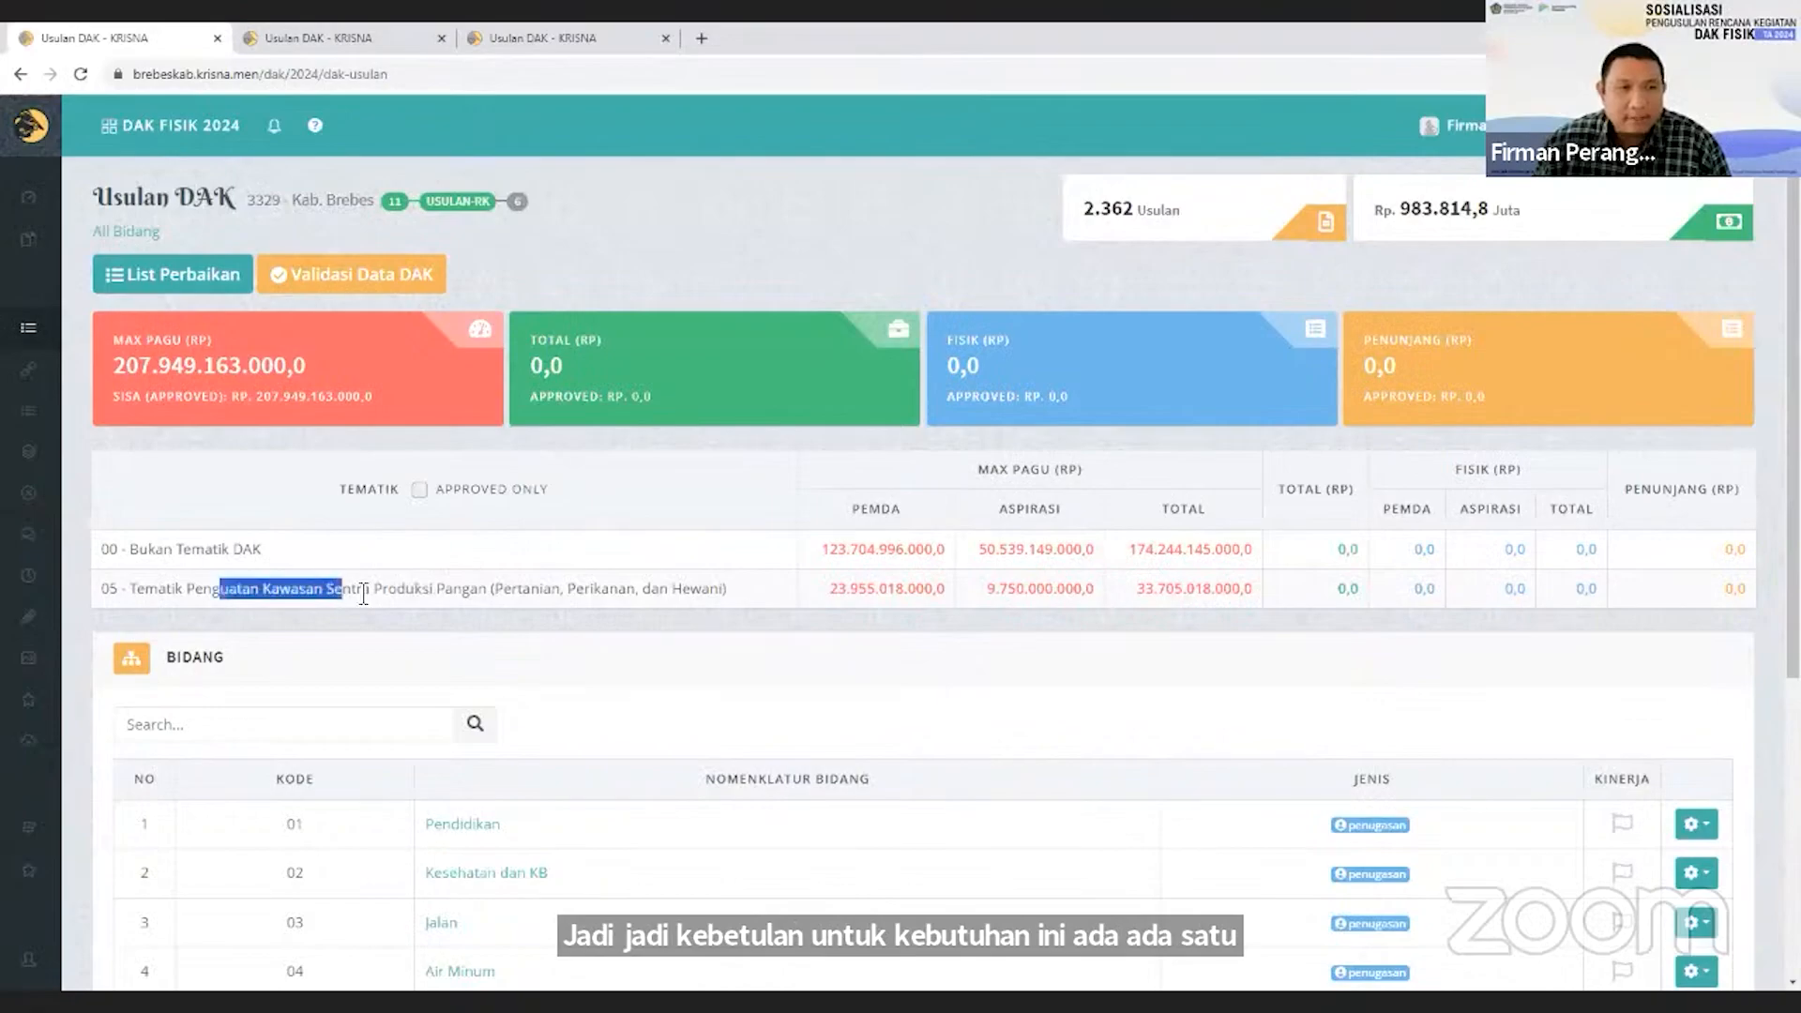
left_click(440, 596)
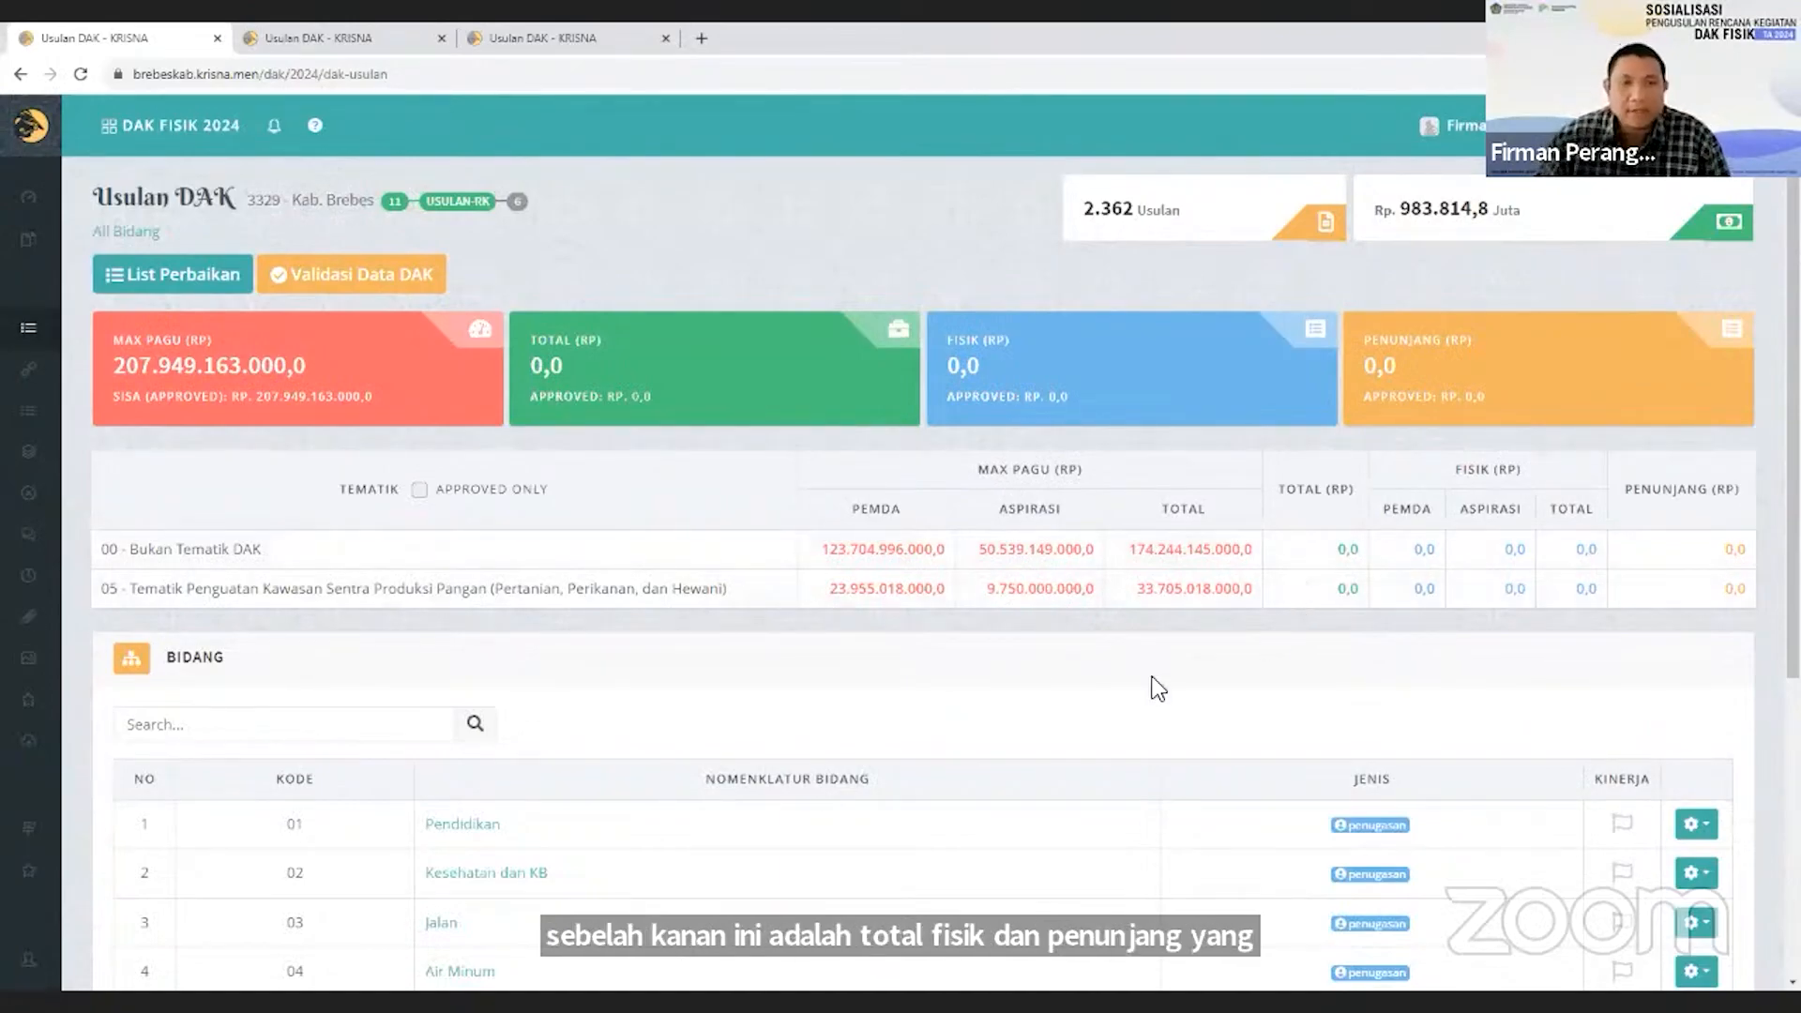
Open the Jalan field and its sub-field 03.01 Jalan.
scroll(1069, 694, "down", 2)
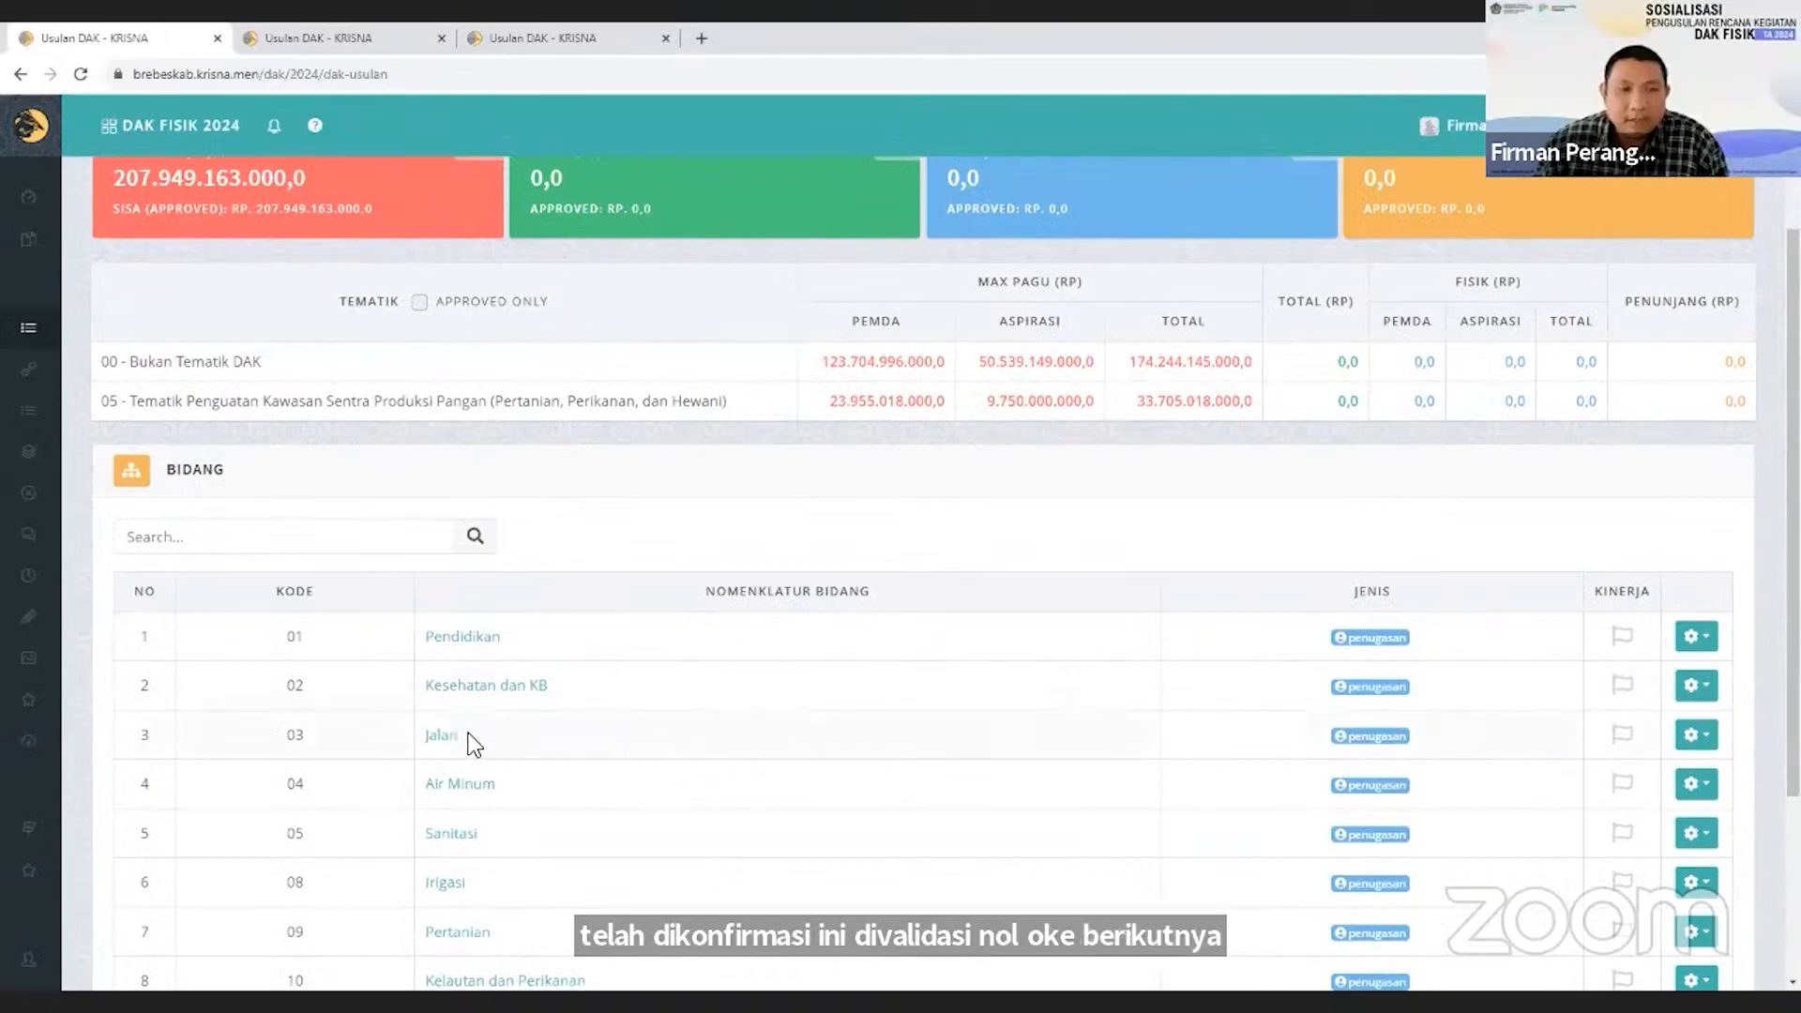
scroll(515, 745, "down", 1)
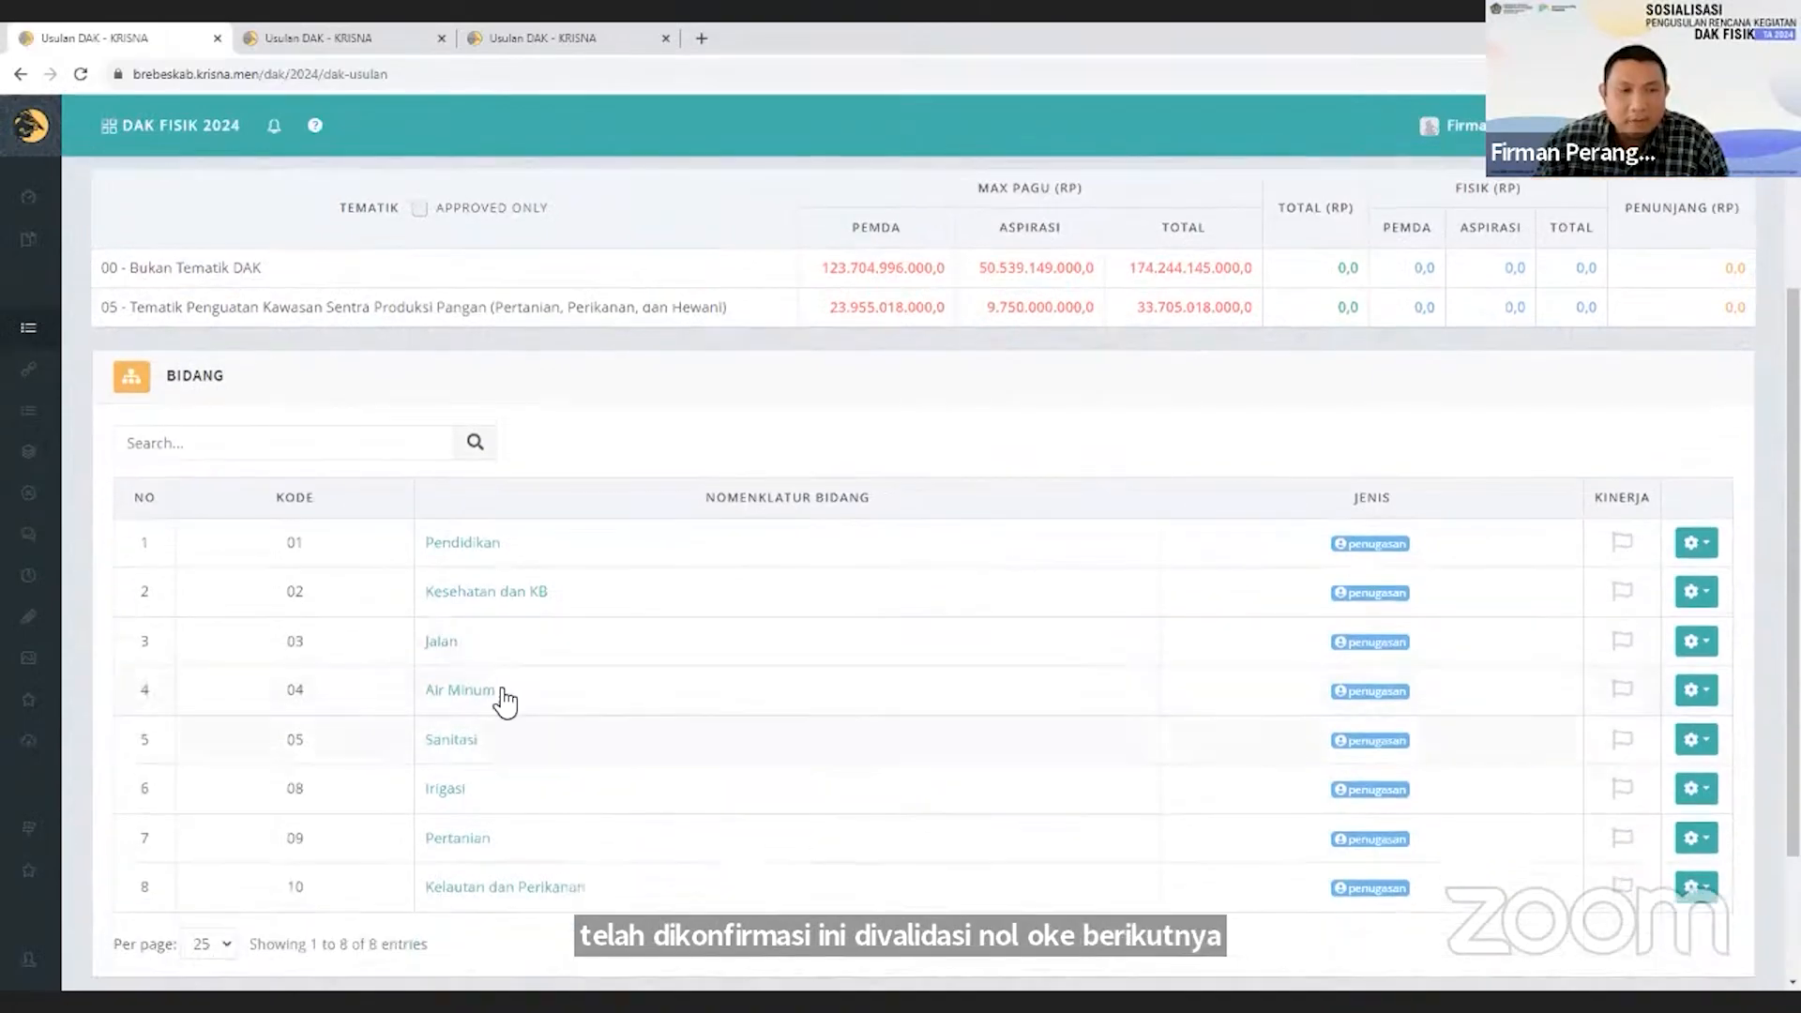
left_click(442, 643)
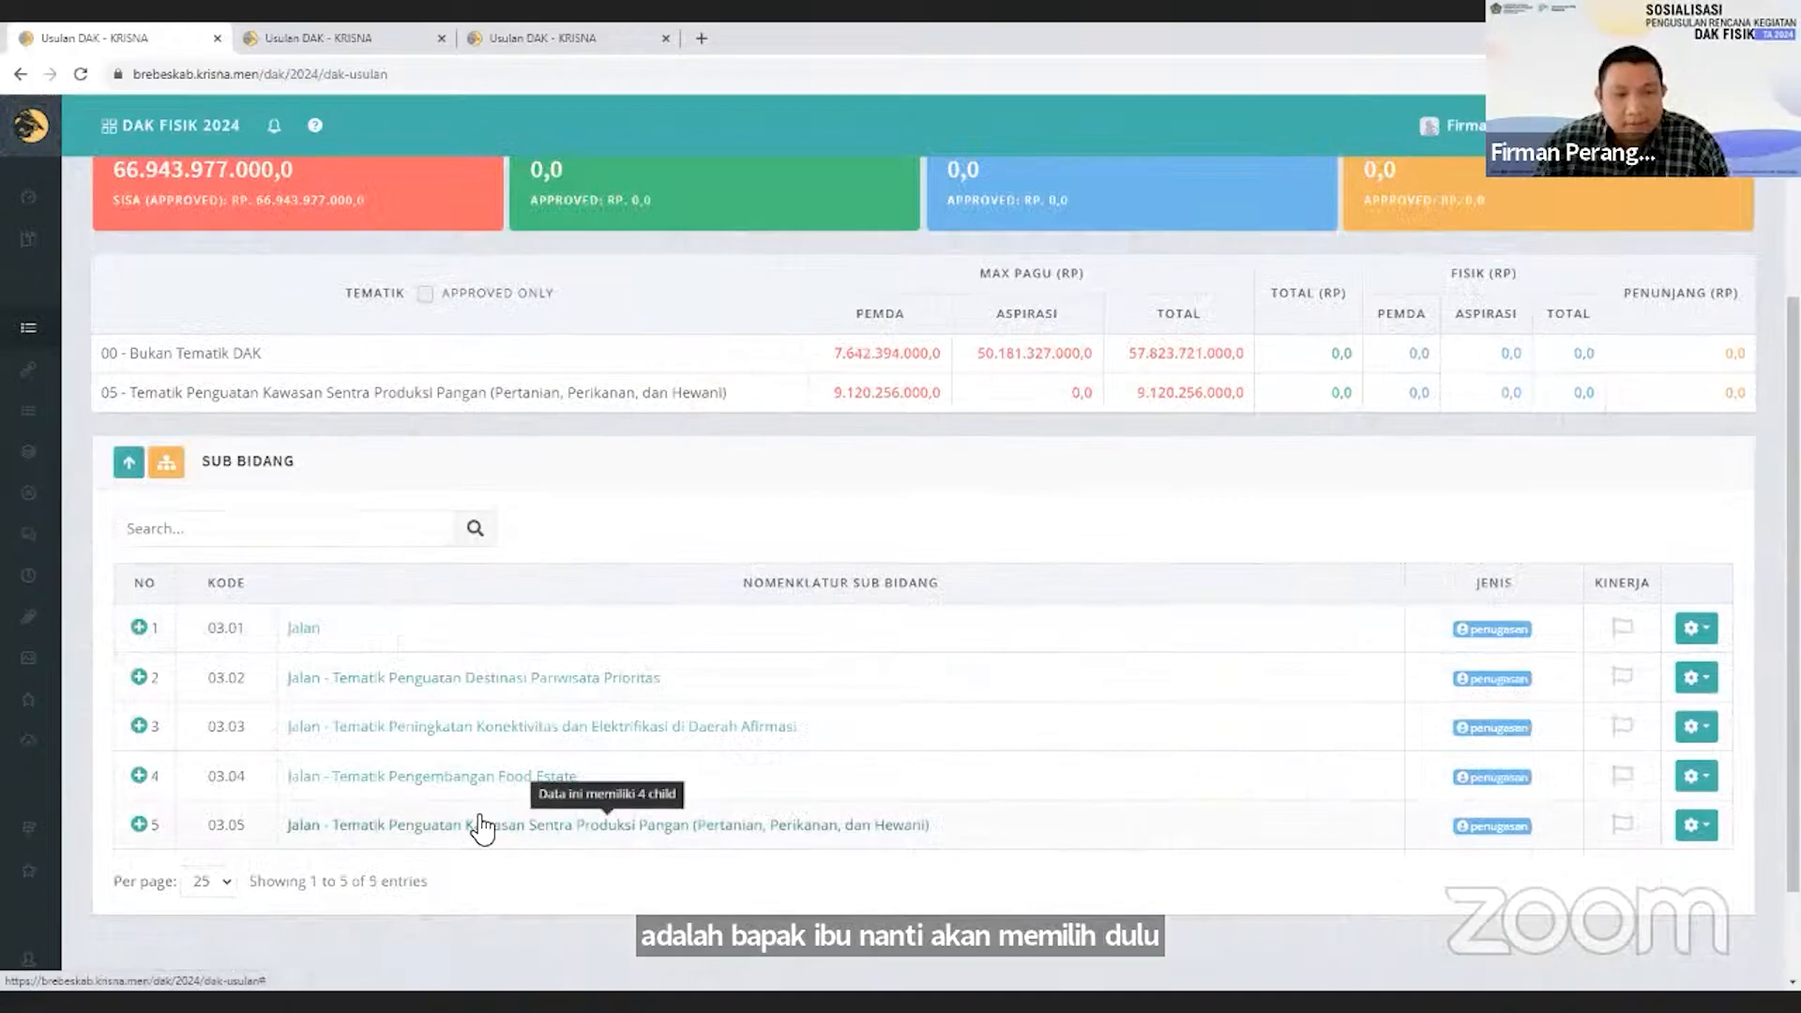
left_click(303, 635)
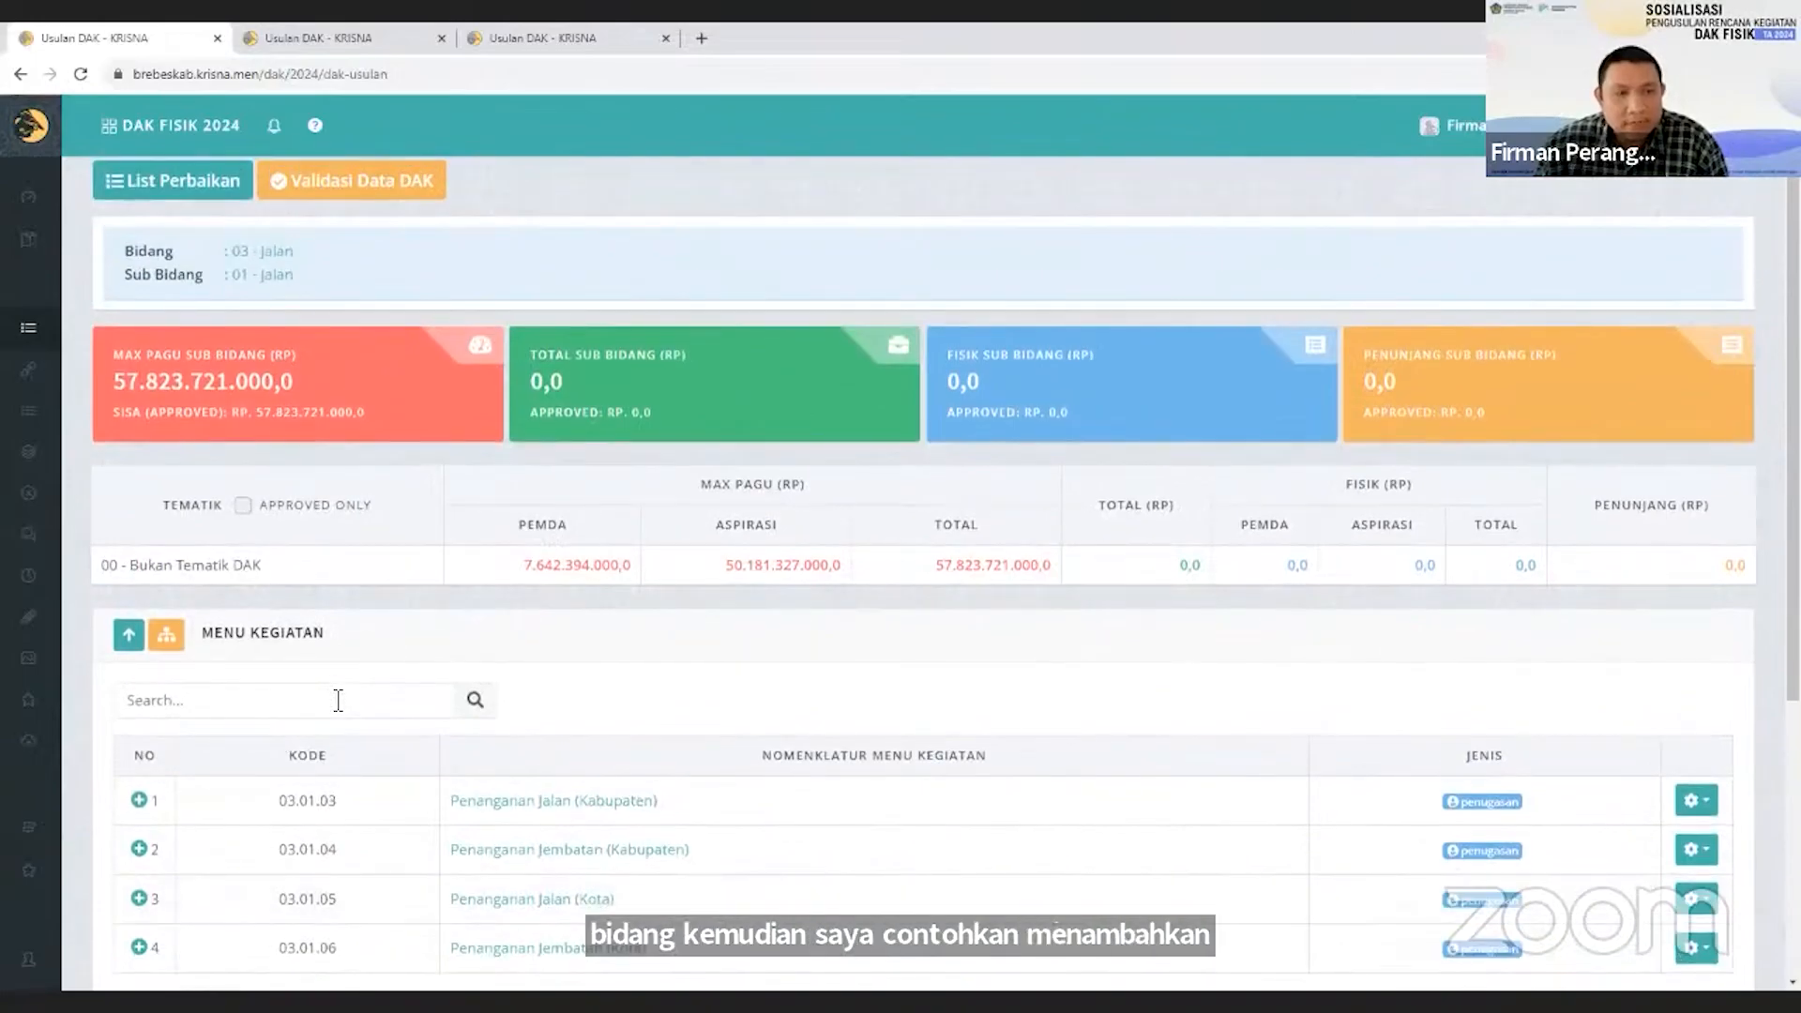
Examine the sub-field's Menu Kegiatan list and the Kegiatan Penunjang section below it.
scroll(337, 700, "down", 4)
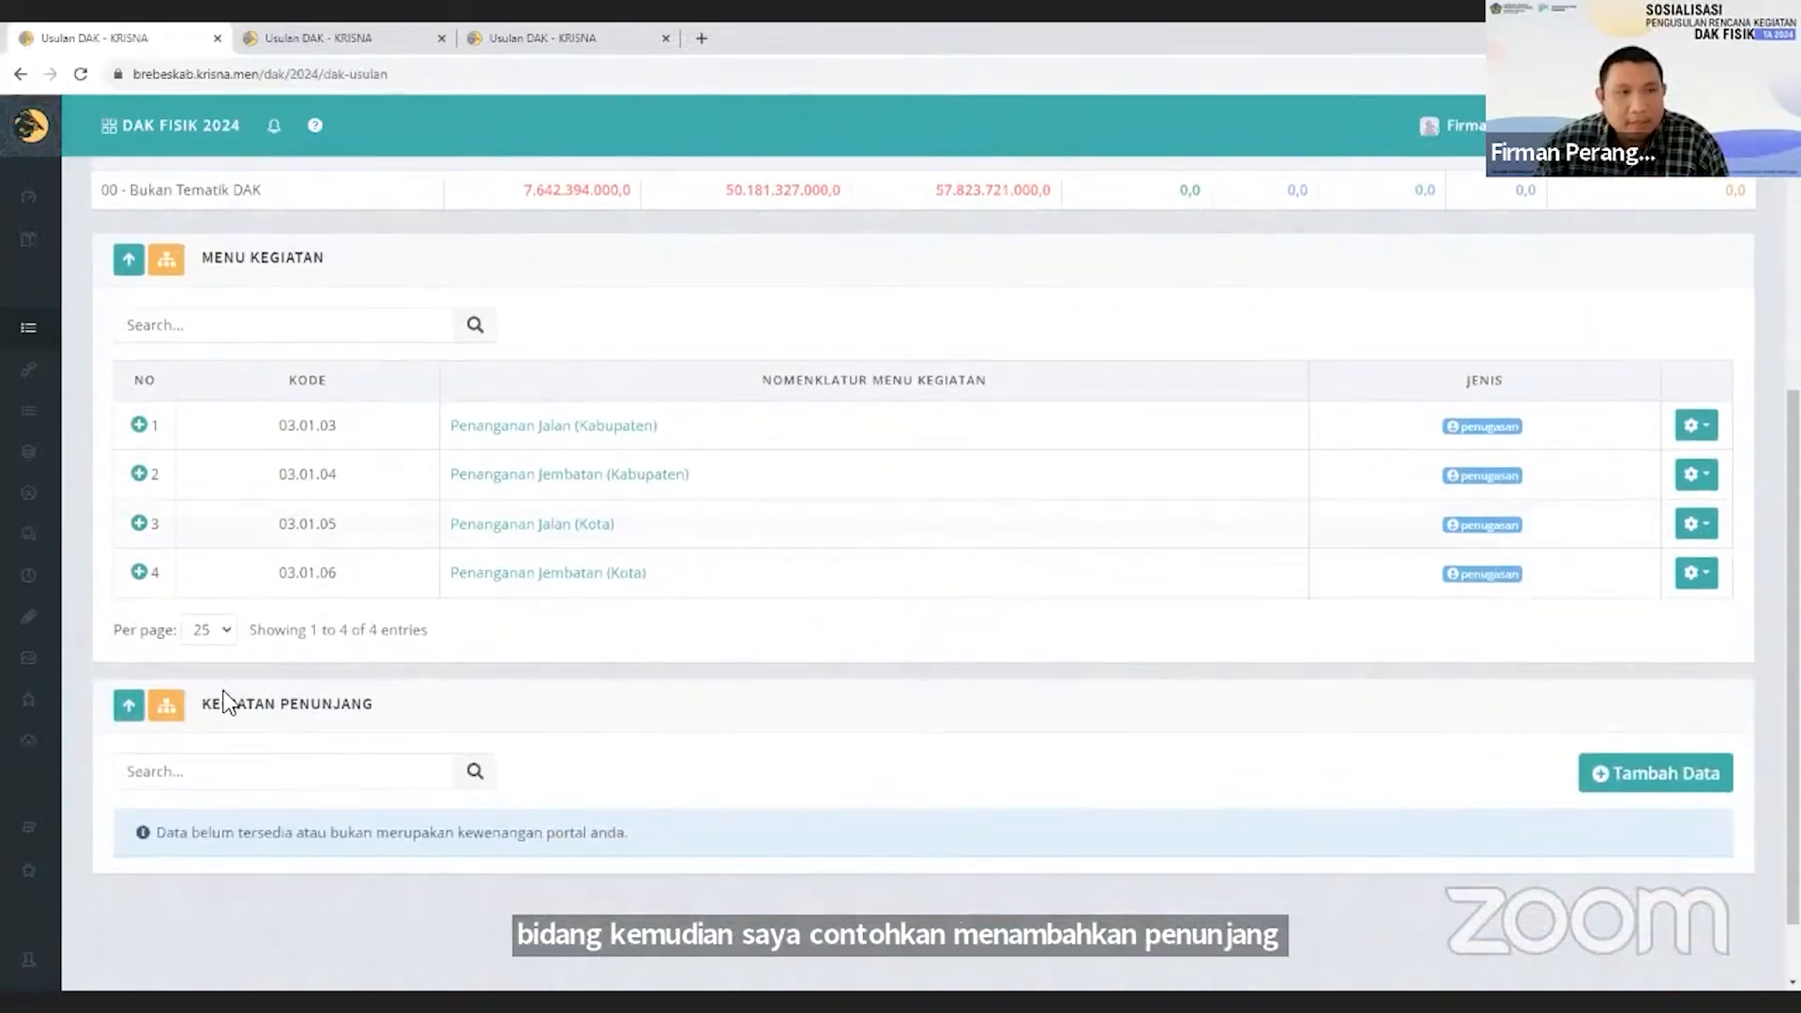
scroll(229, 694, "up", 2)
scroll(225, 698, "down", 2)
scroll(226, 699, "up", 2)
scroll(229, 699, "down", 2)
left_click_drag(217, 710, 360, 712)
left_click(360, 713)
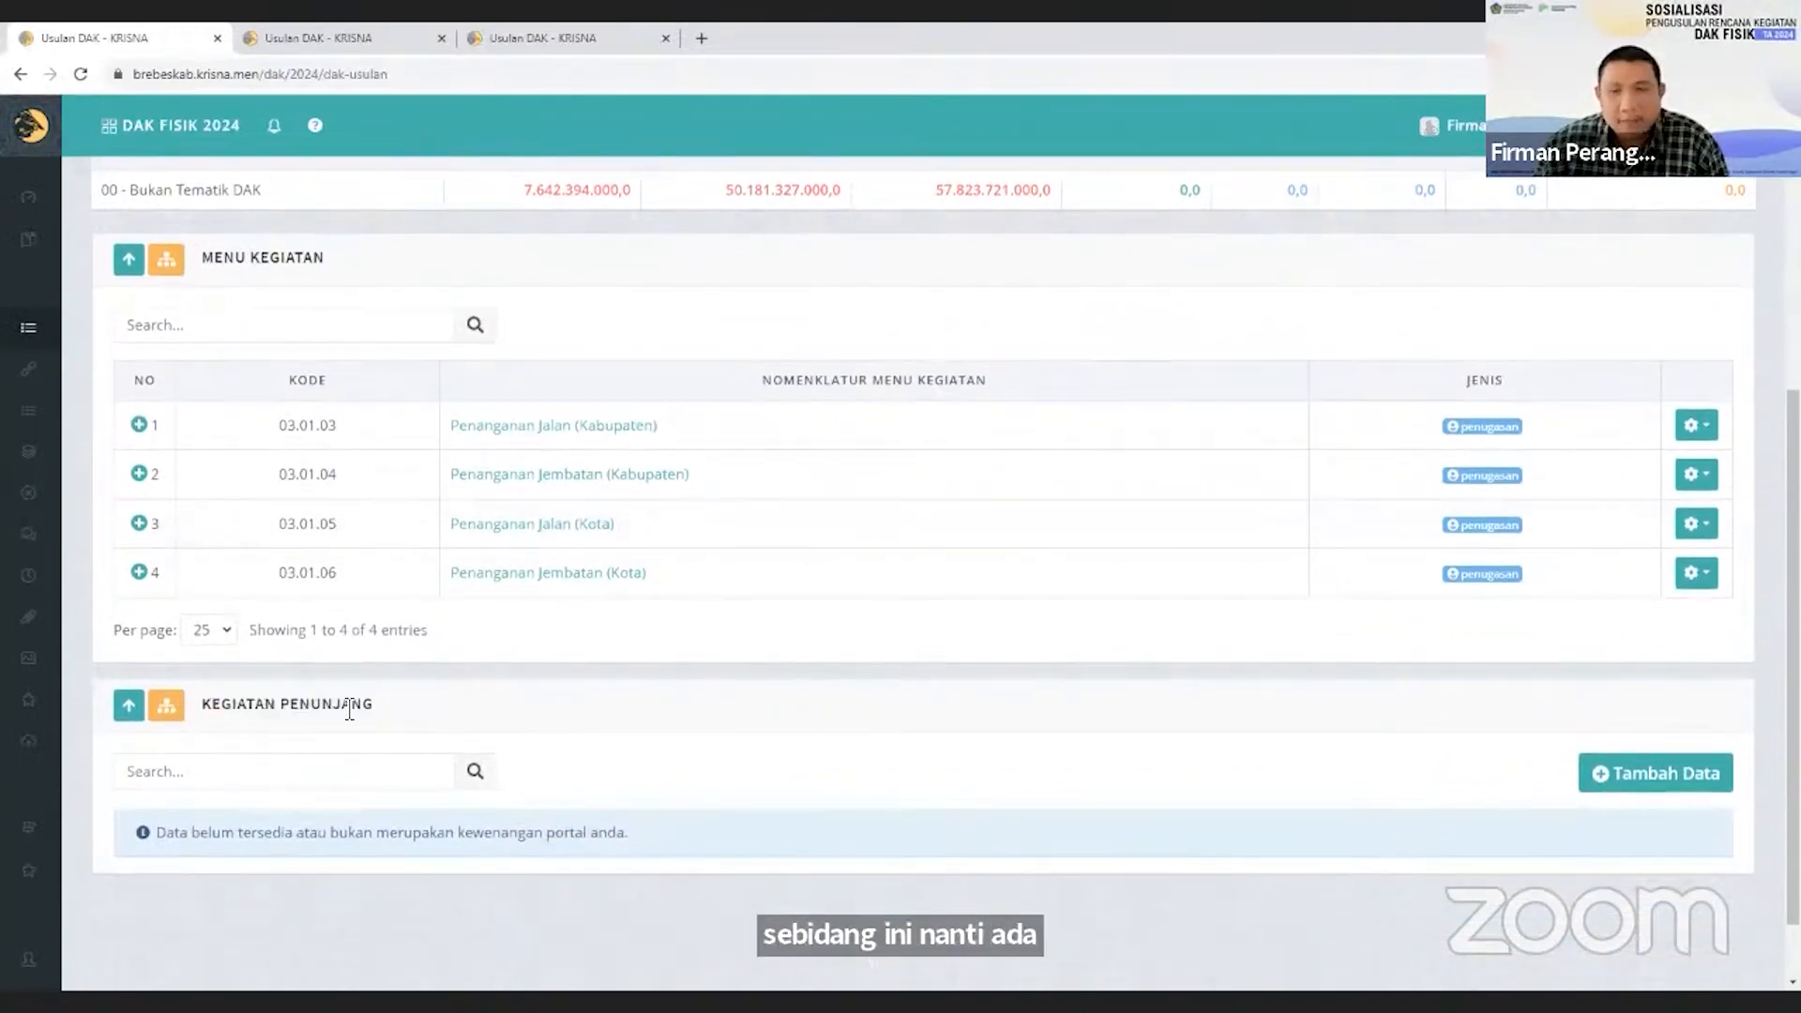
triple_click(349, 710)
left_click(675, 718)
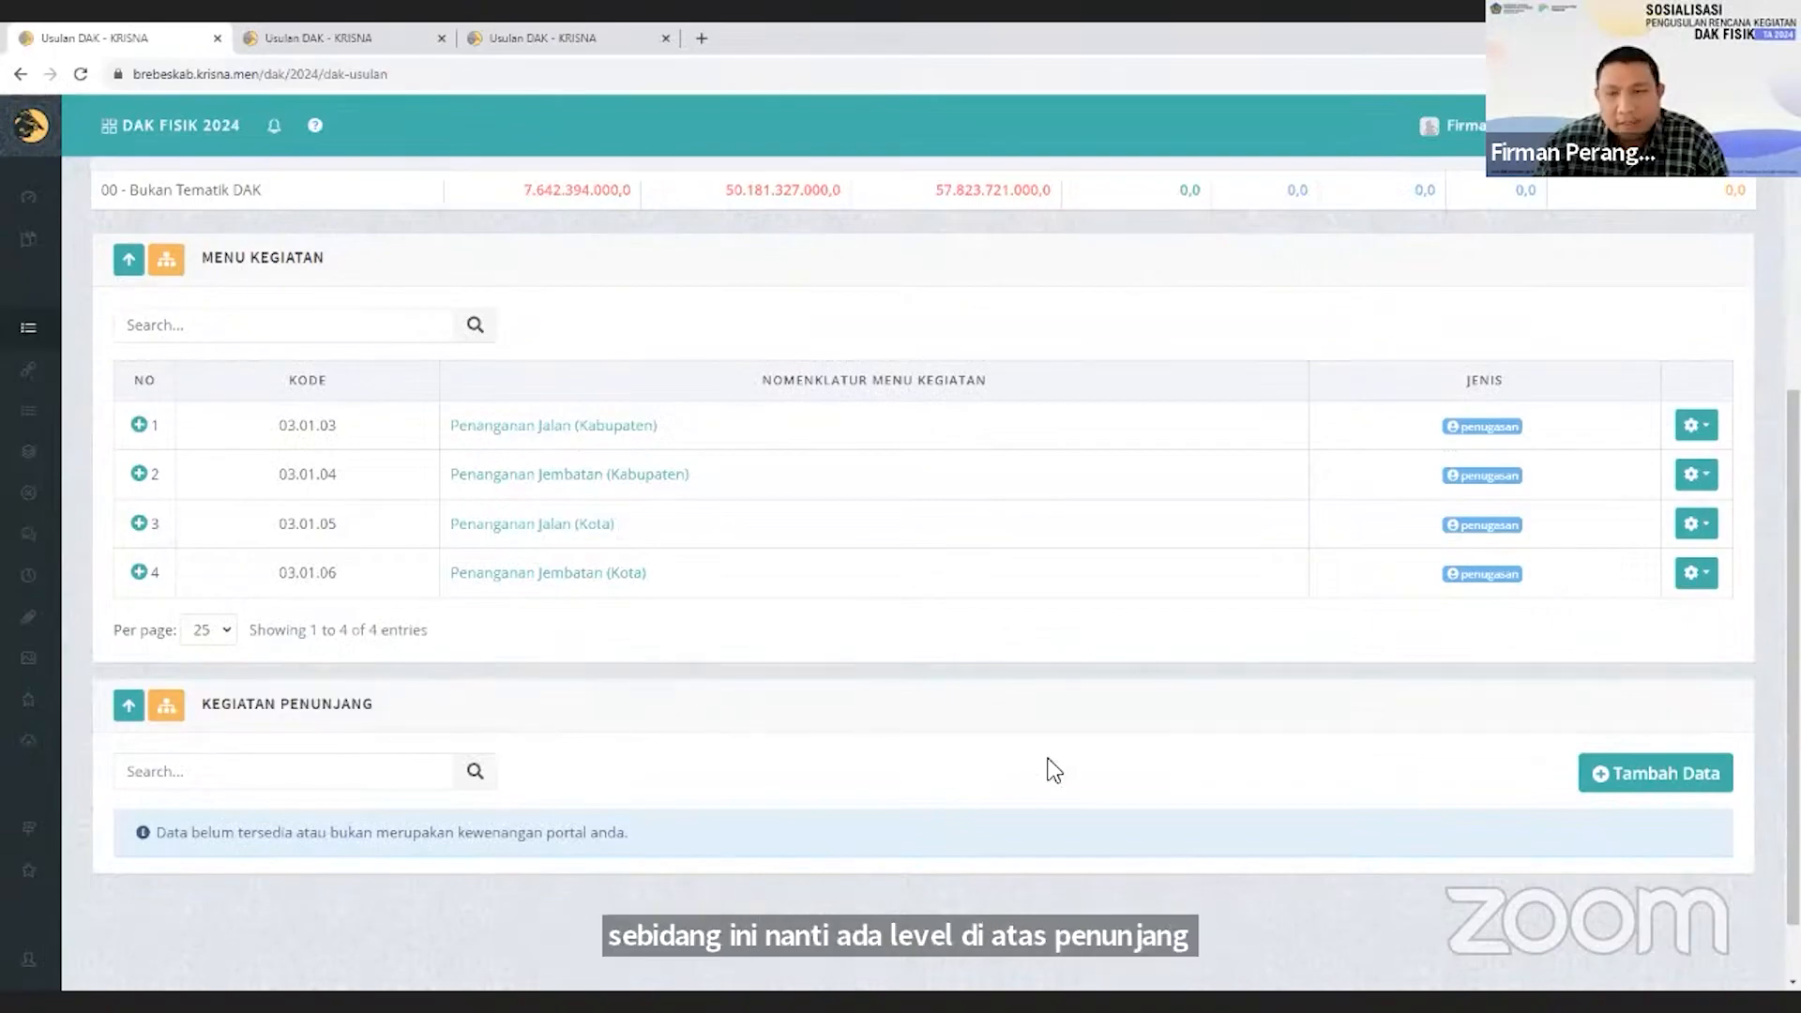
Start a new Kegiatan Penunjang entry with reference Desain perencanaan untuk kegiatan kontraktual (Penugasan) and theme 00 - Bukan Tematik DAK.
left_click(1708, 779)
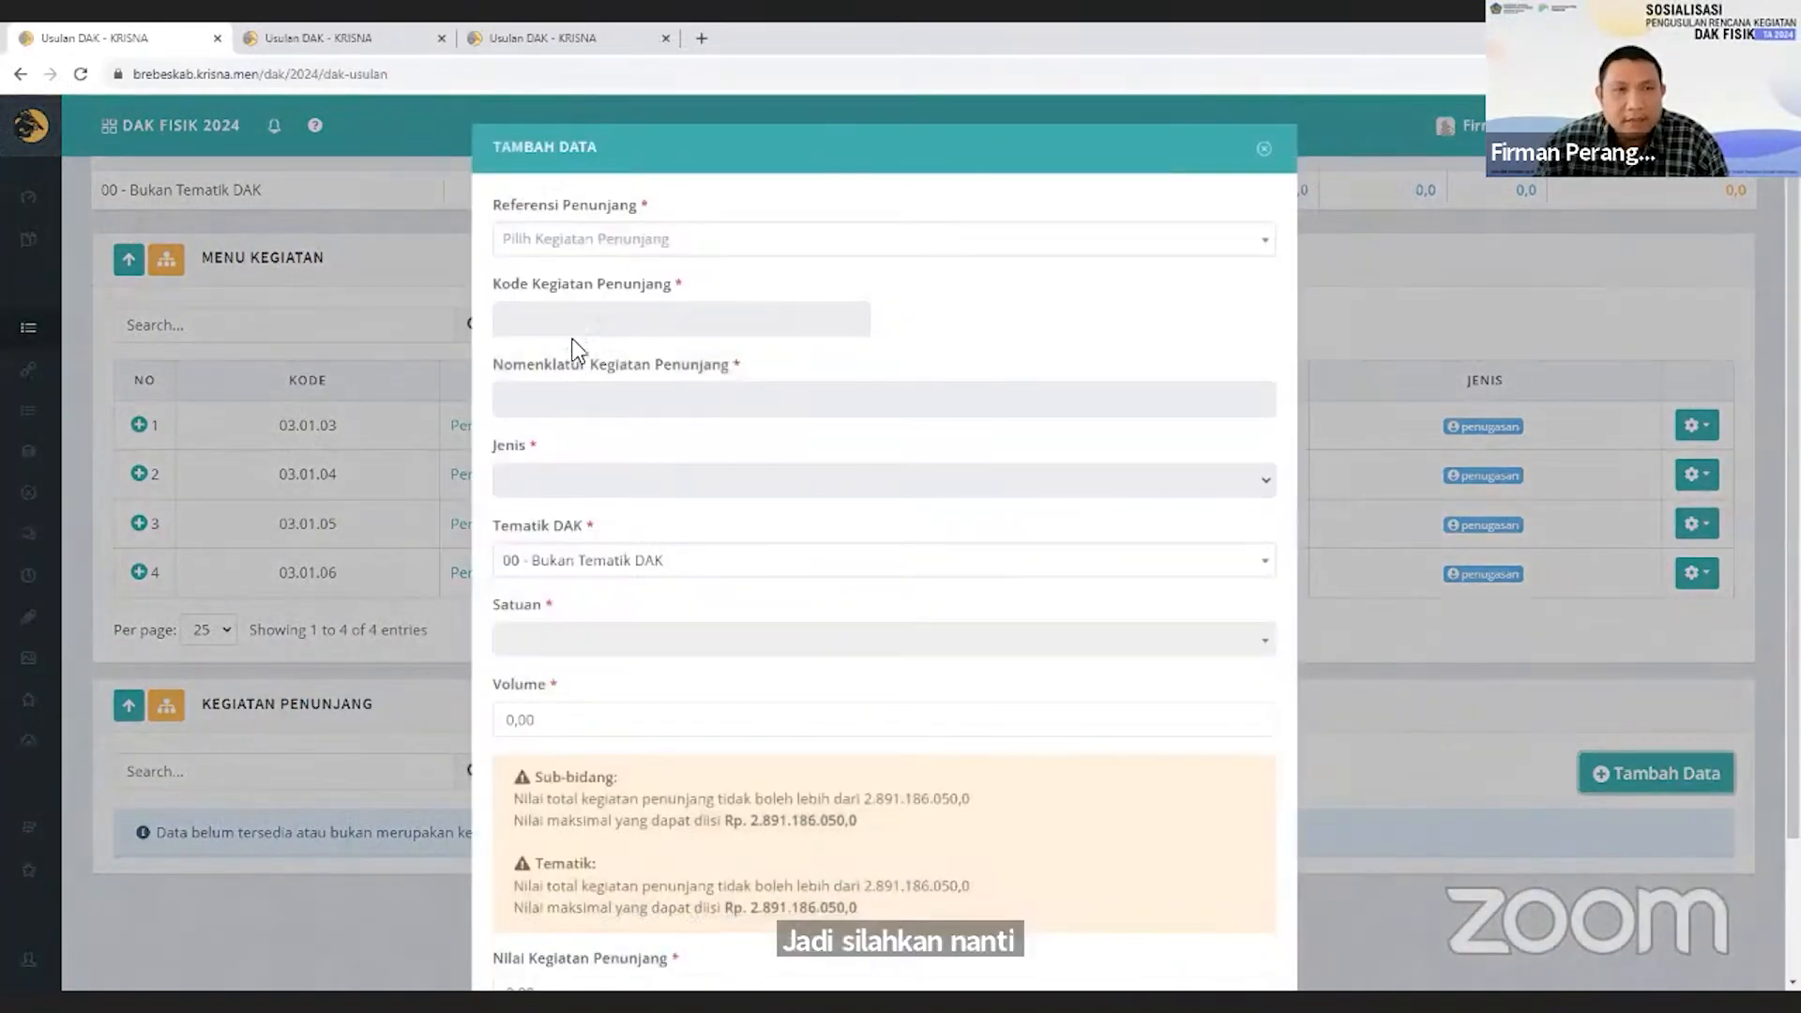
left_click(573, 242)
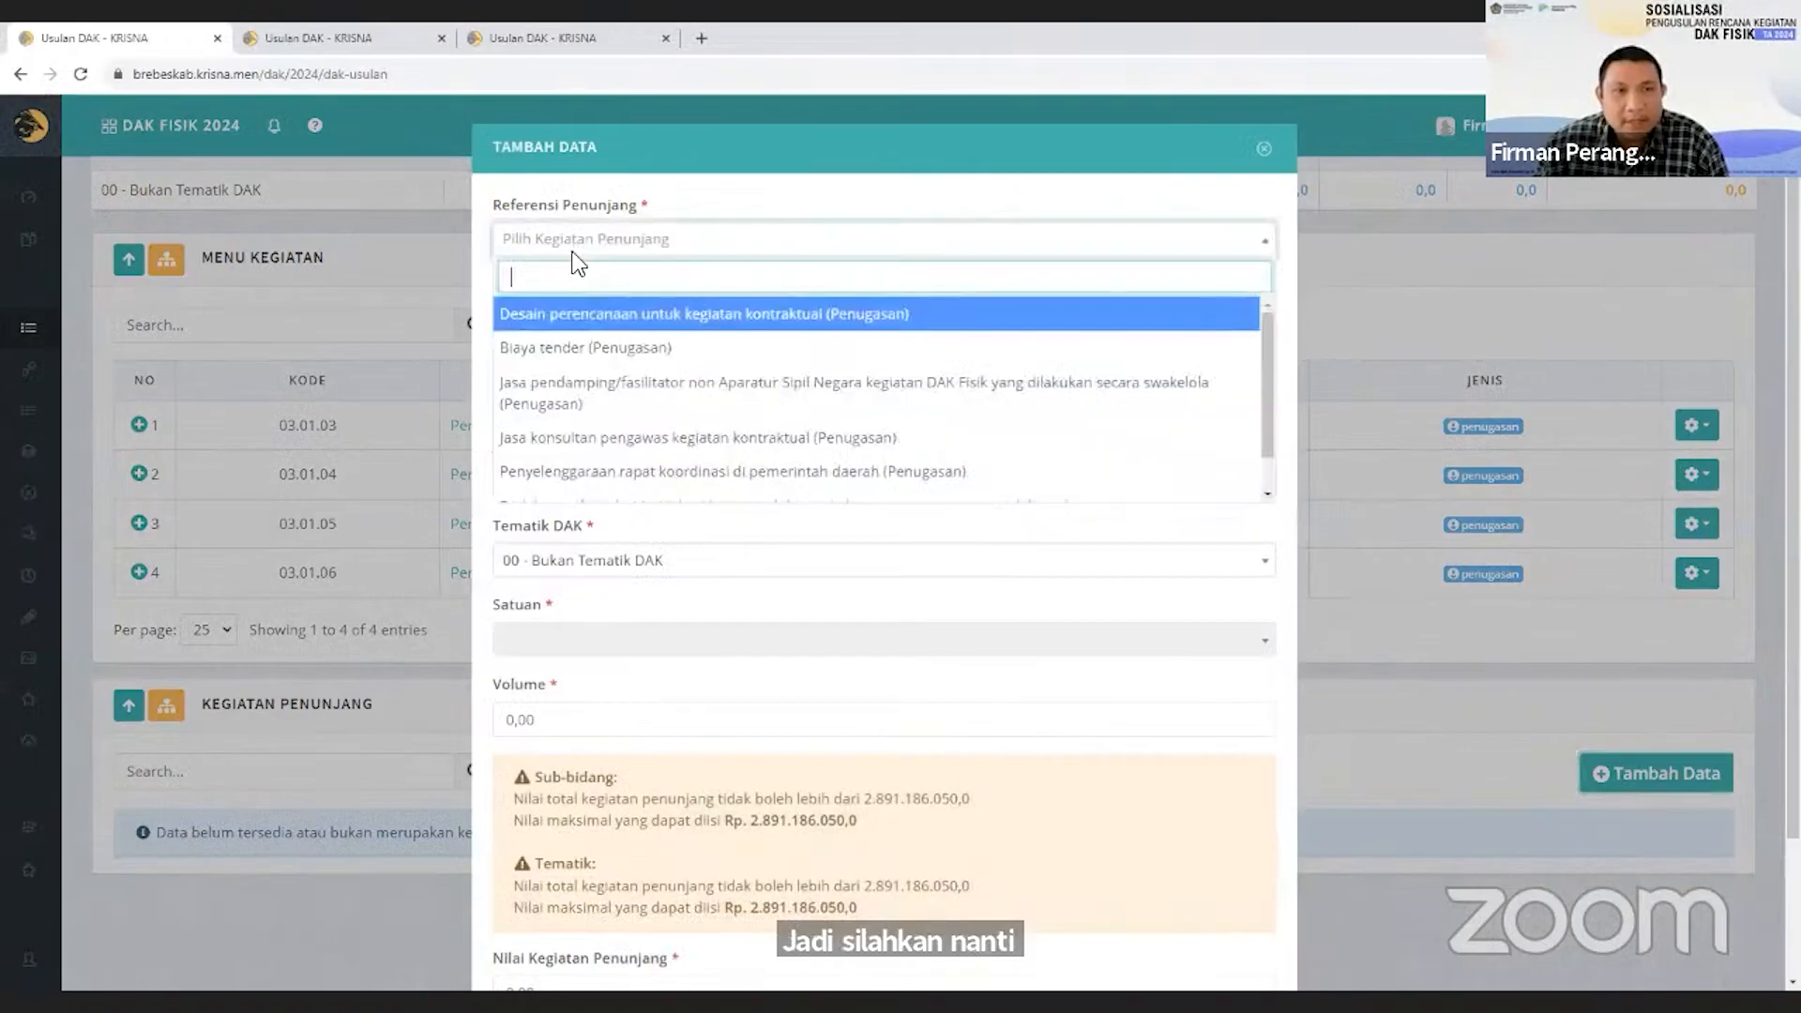
left_click(586, 315)
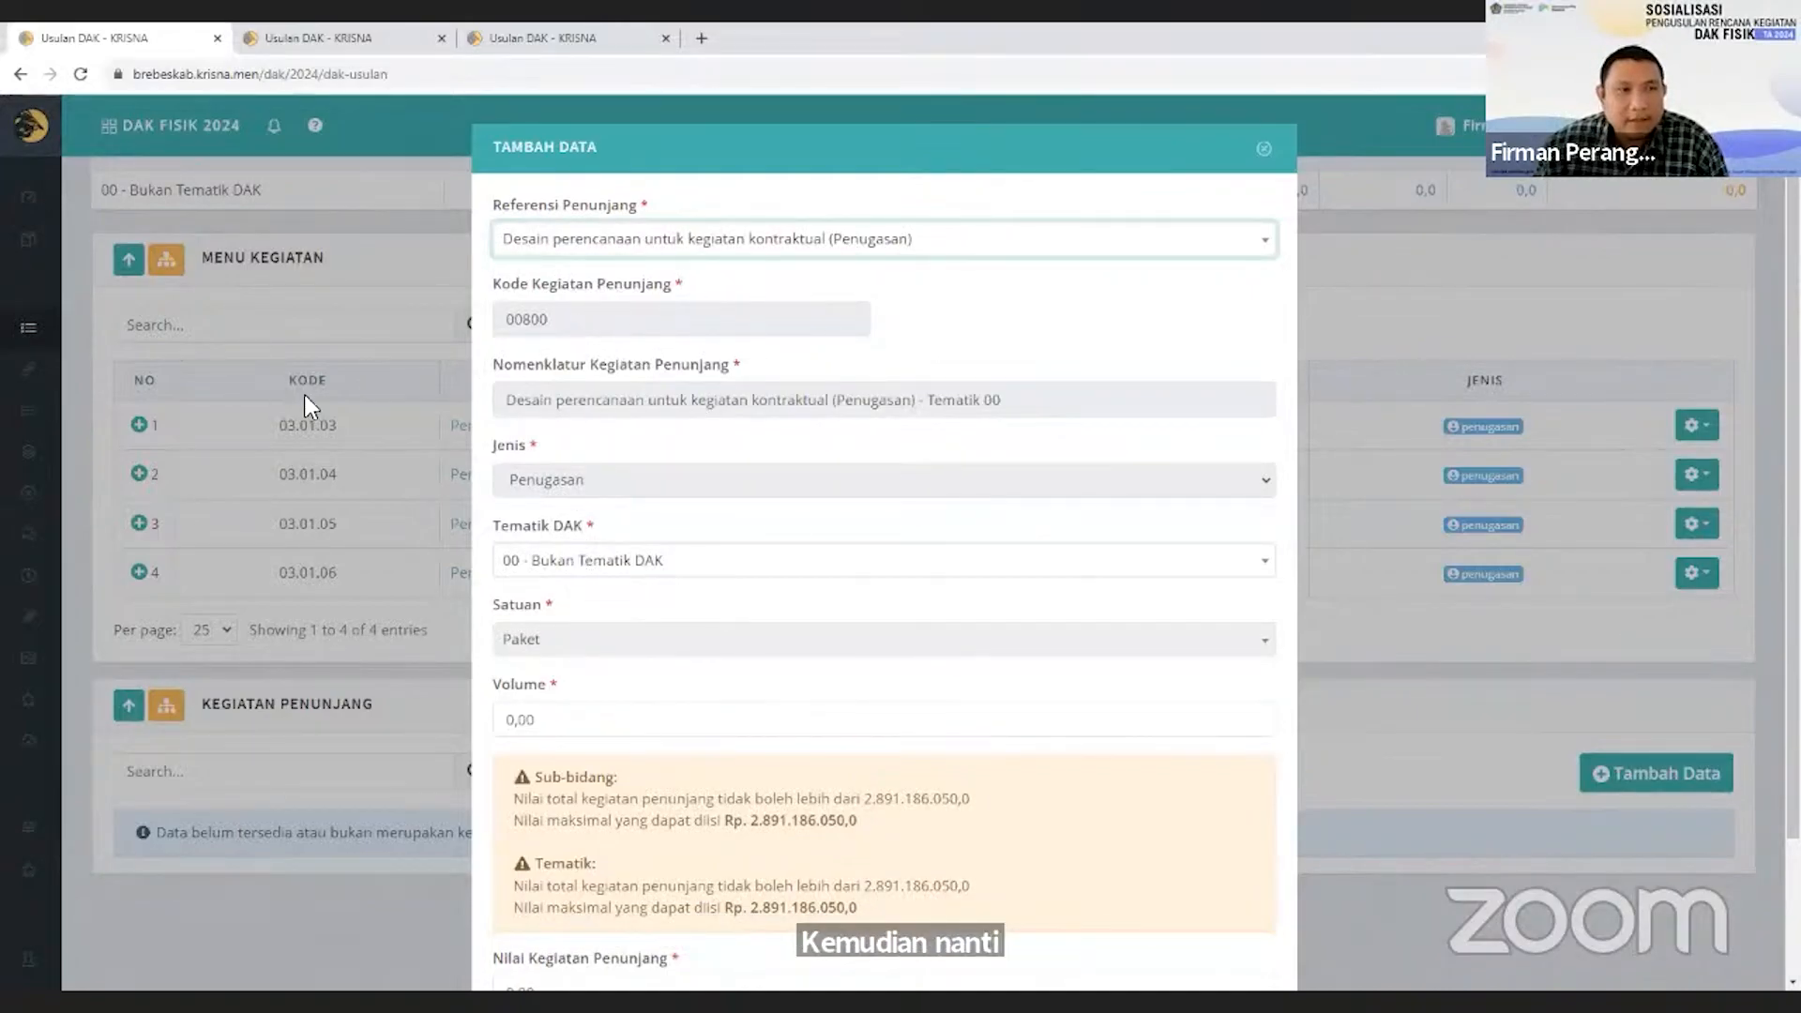
left_click(574, 568)
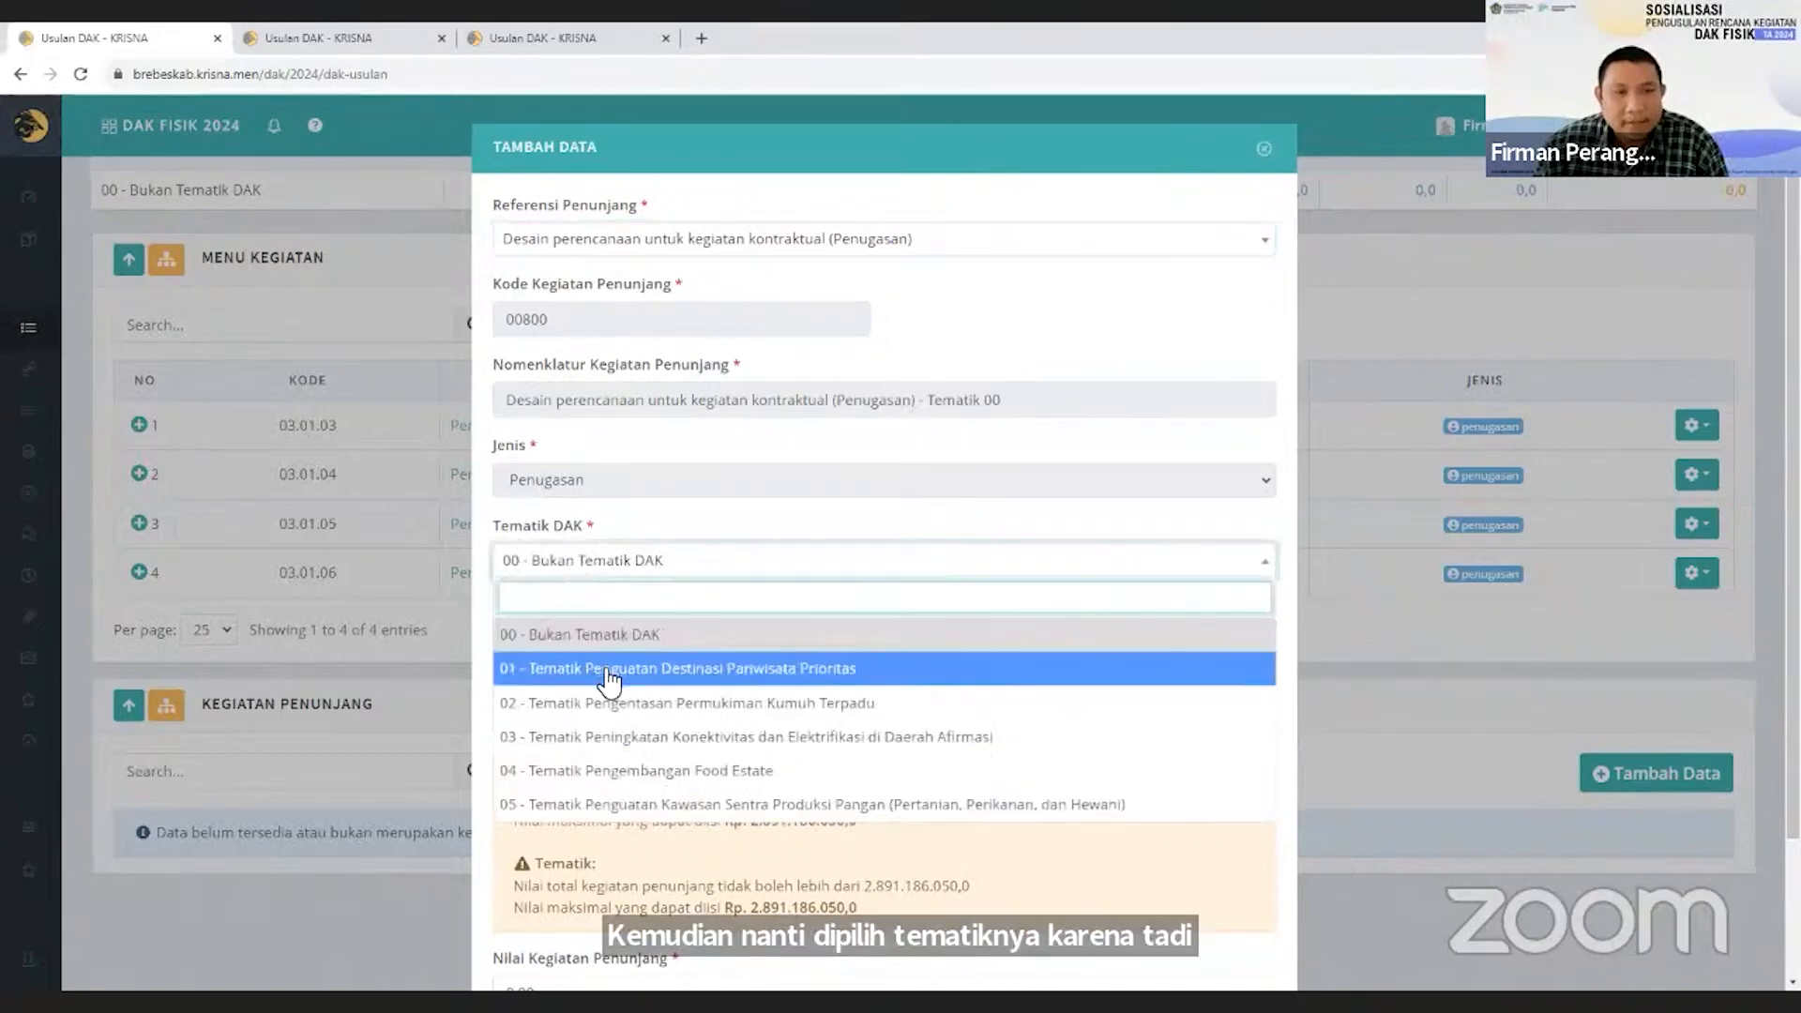
left_click(611, 636)
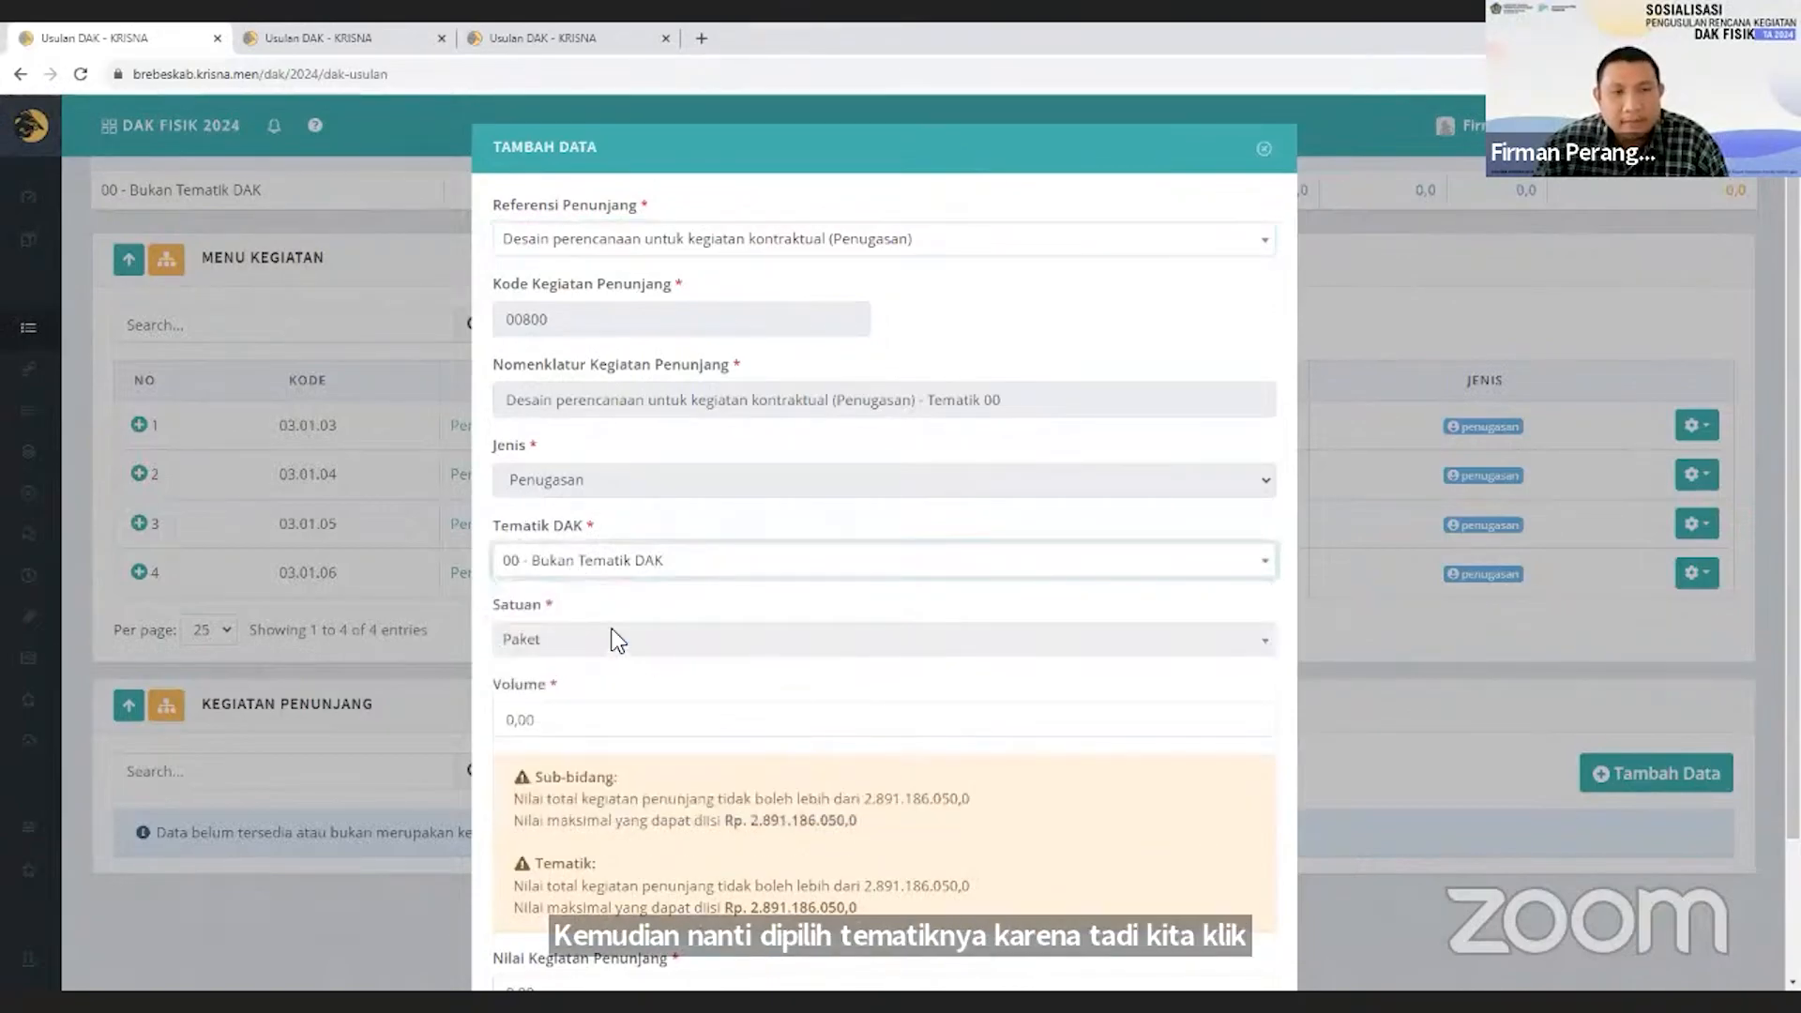
Check the supporting activity's nomenclature and unit, and set its volume to 1.
scroll(655, 430, "down", 1)
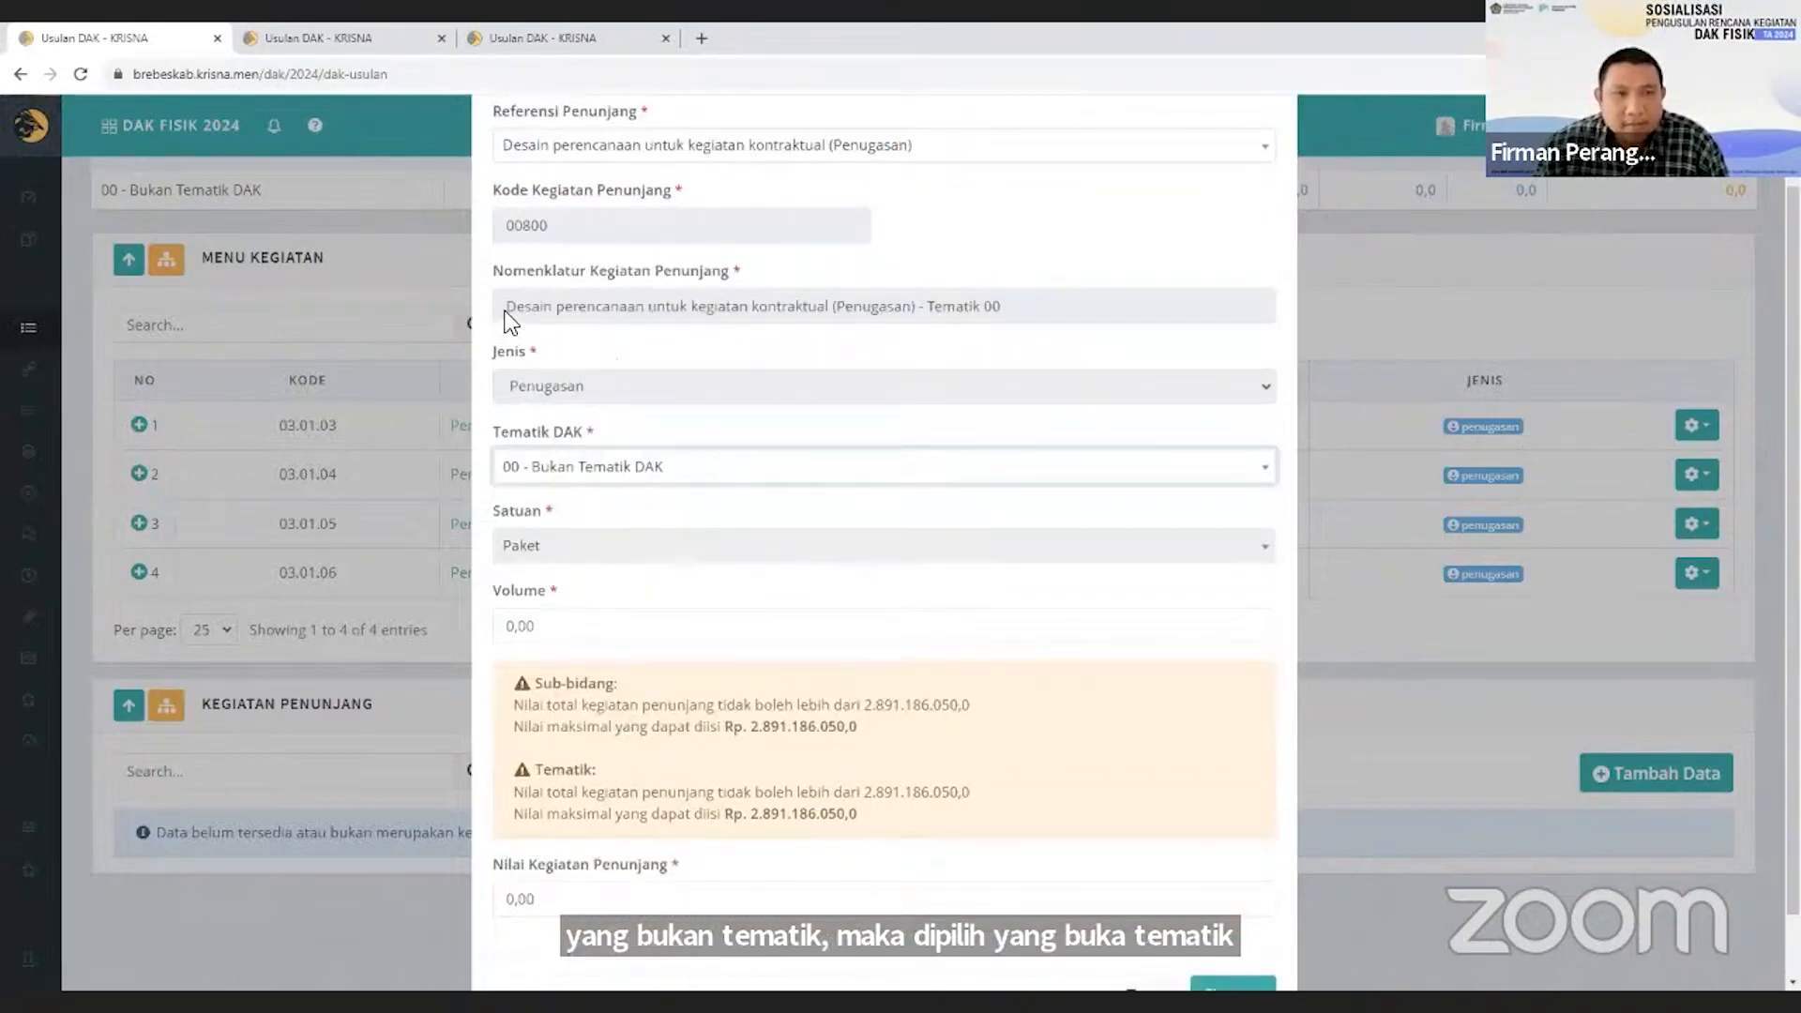
left_click_drag(507, 308, 564, 308)
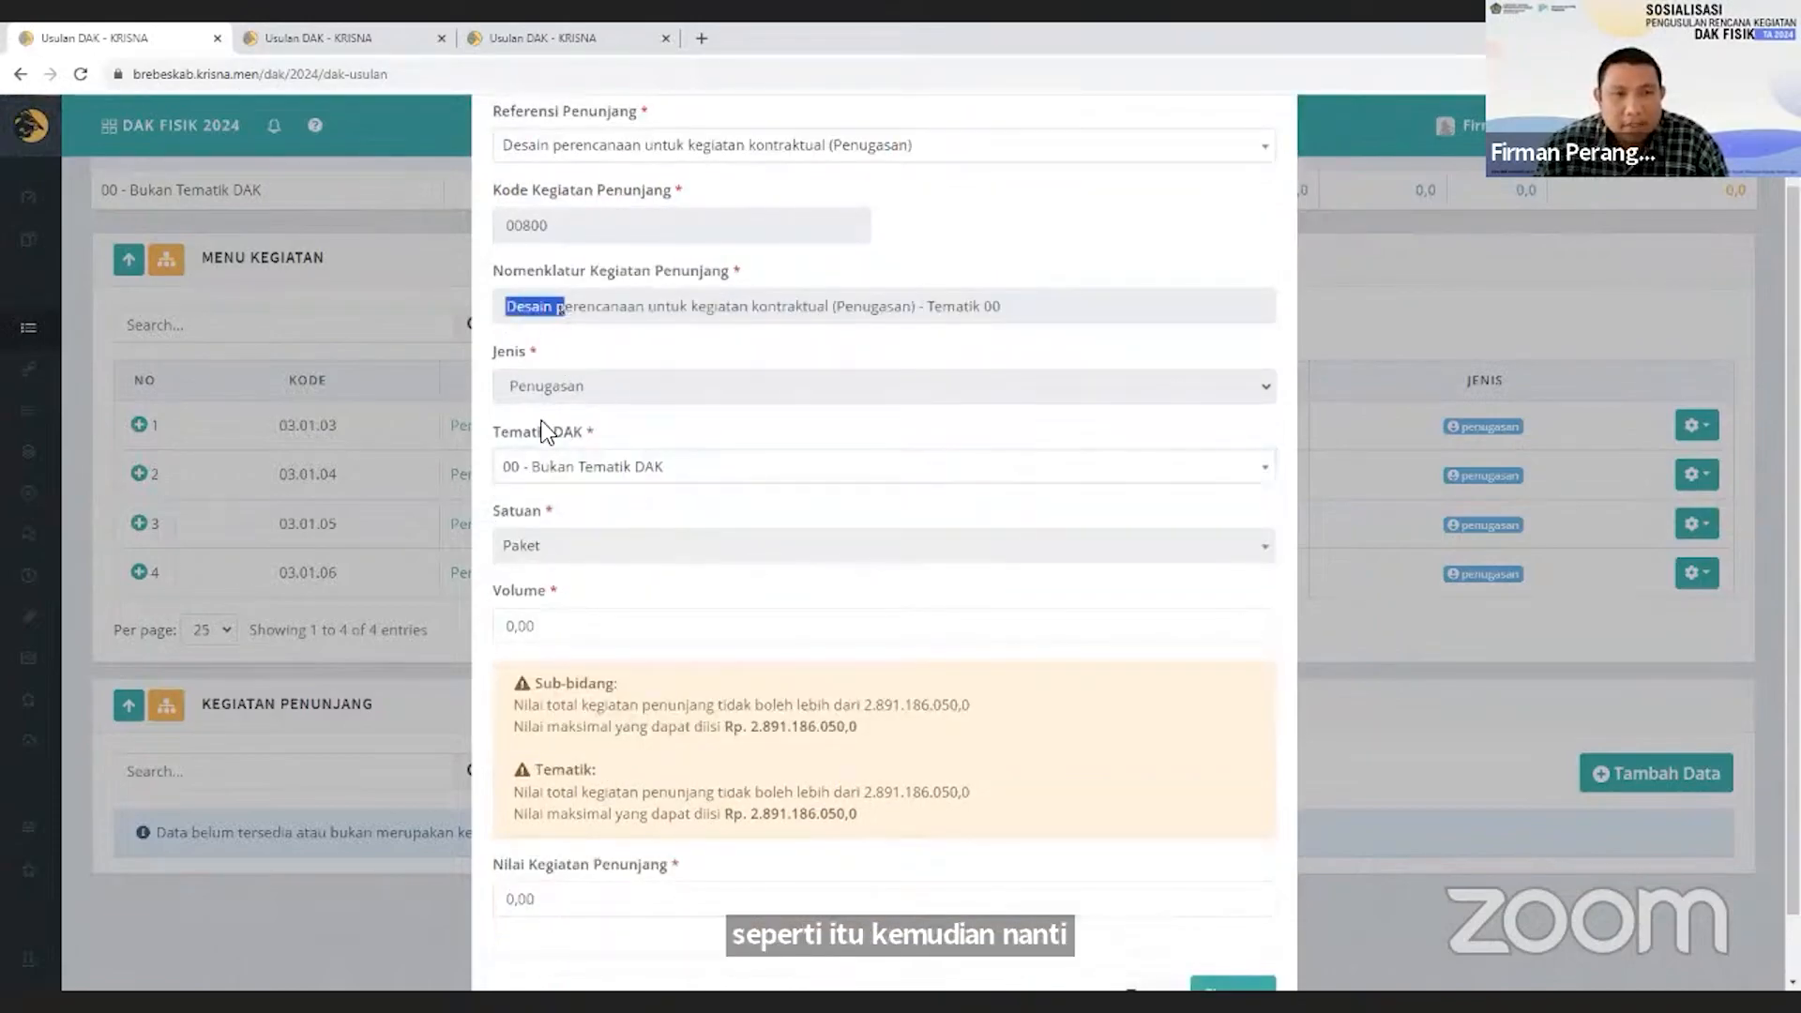
left_click(535, 553)
scroll(617, 581, "down", 1)
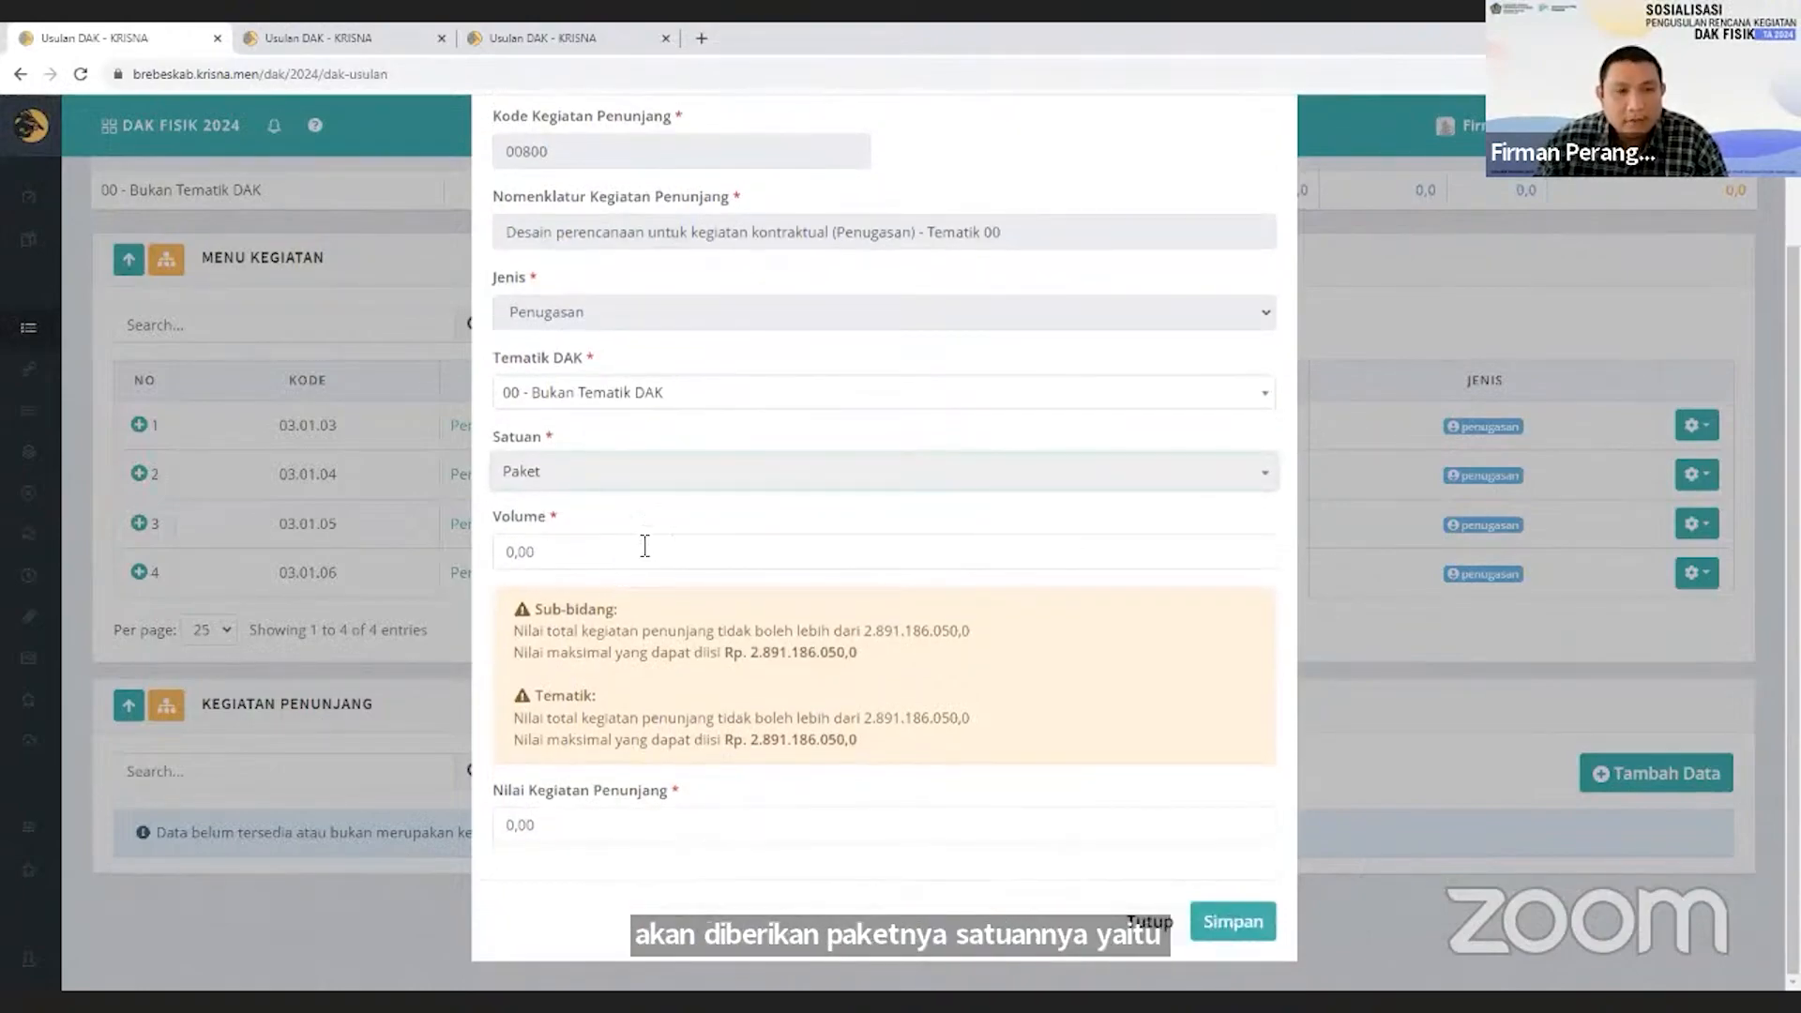
left_click(626, 548)
type("1")
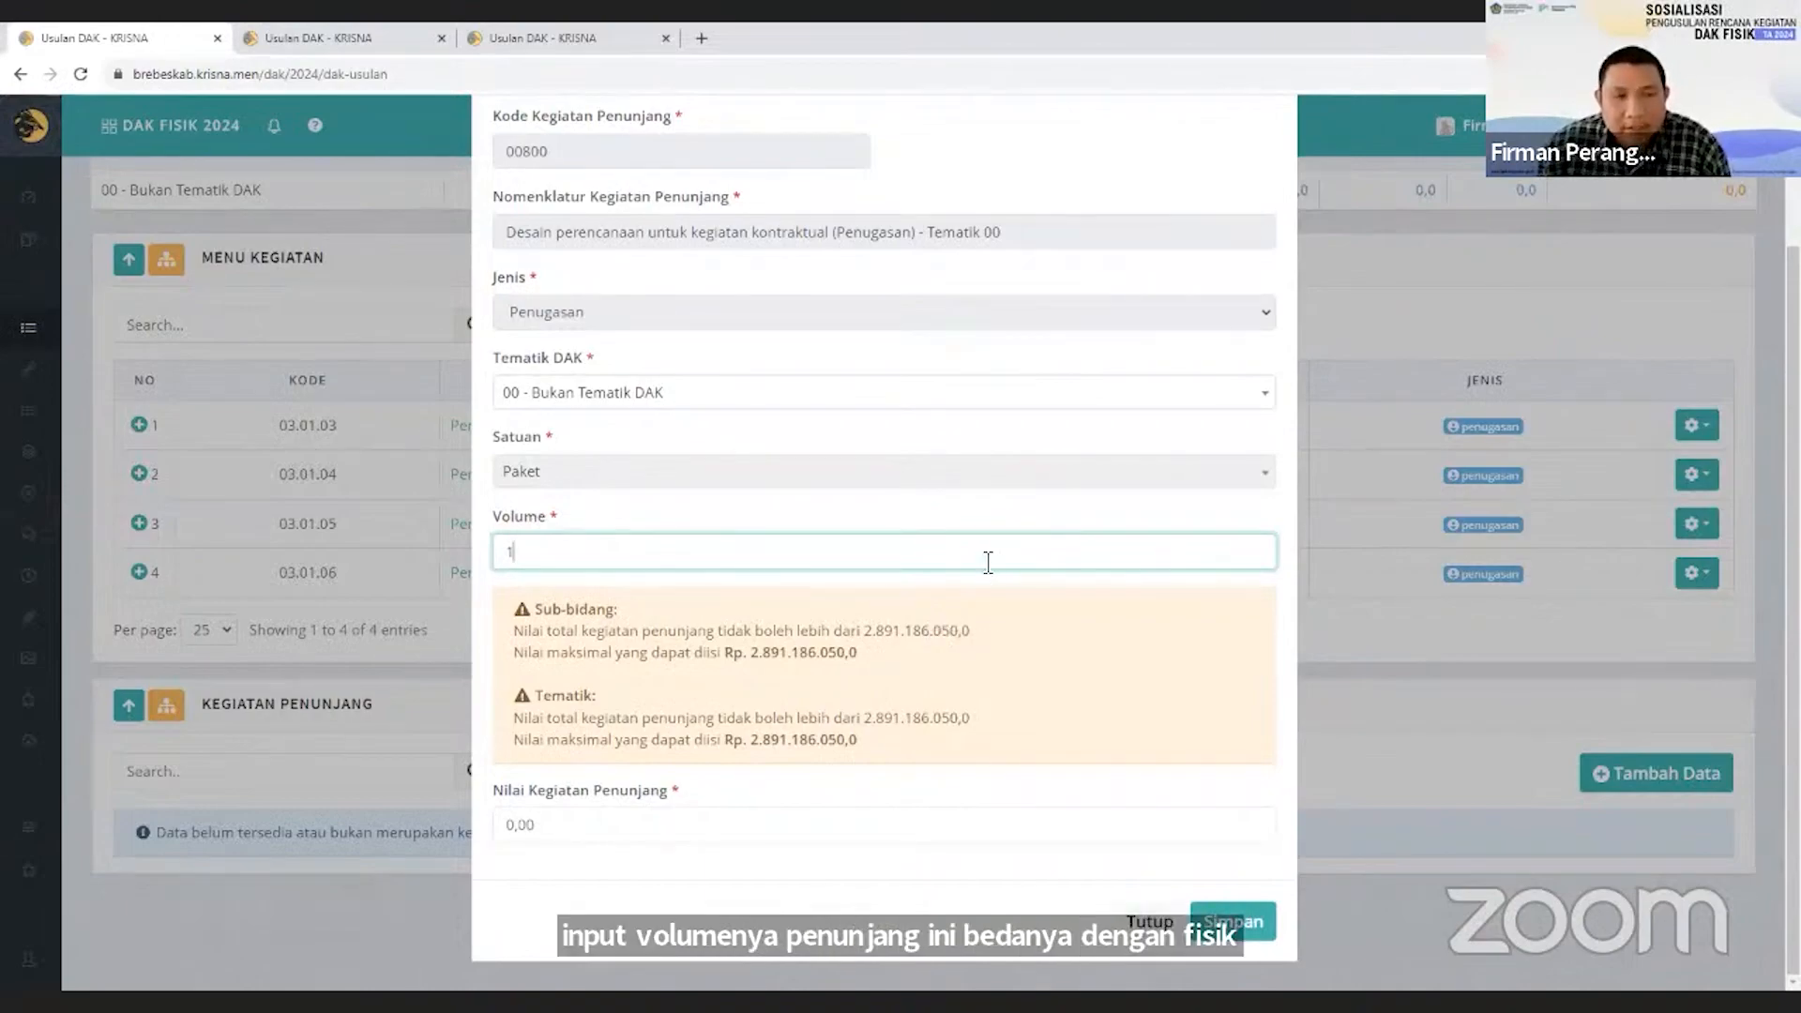
scroll(975, 553, "up", 1)
scroll(893, 671, "down", 1)
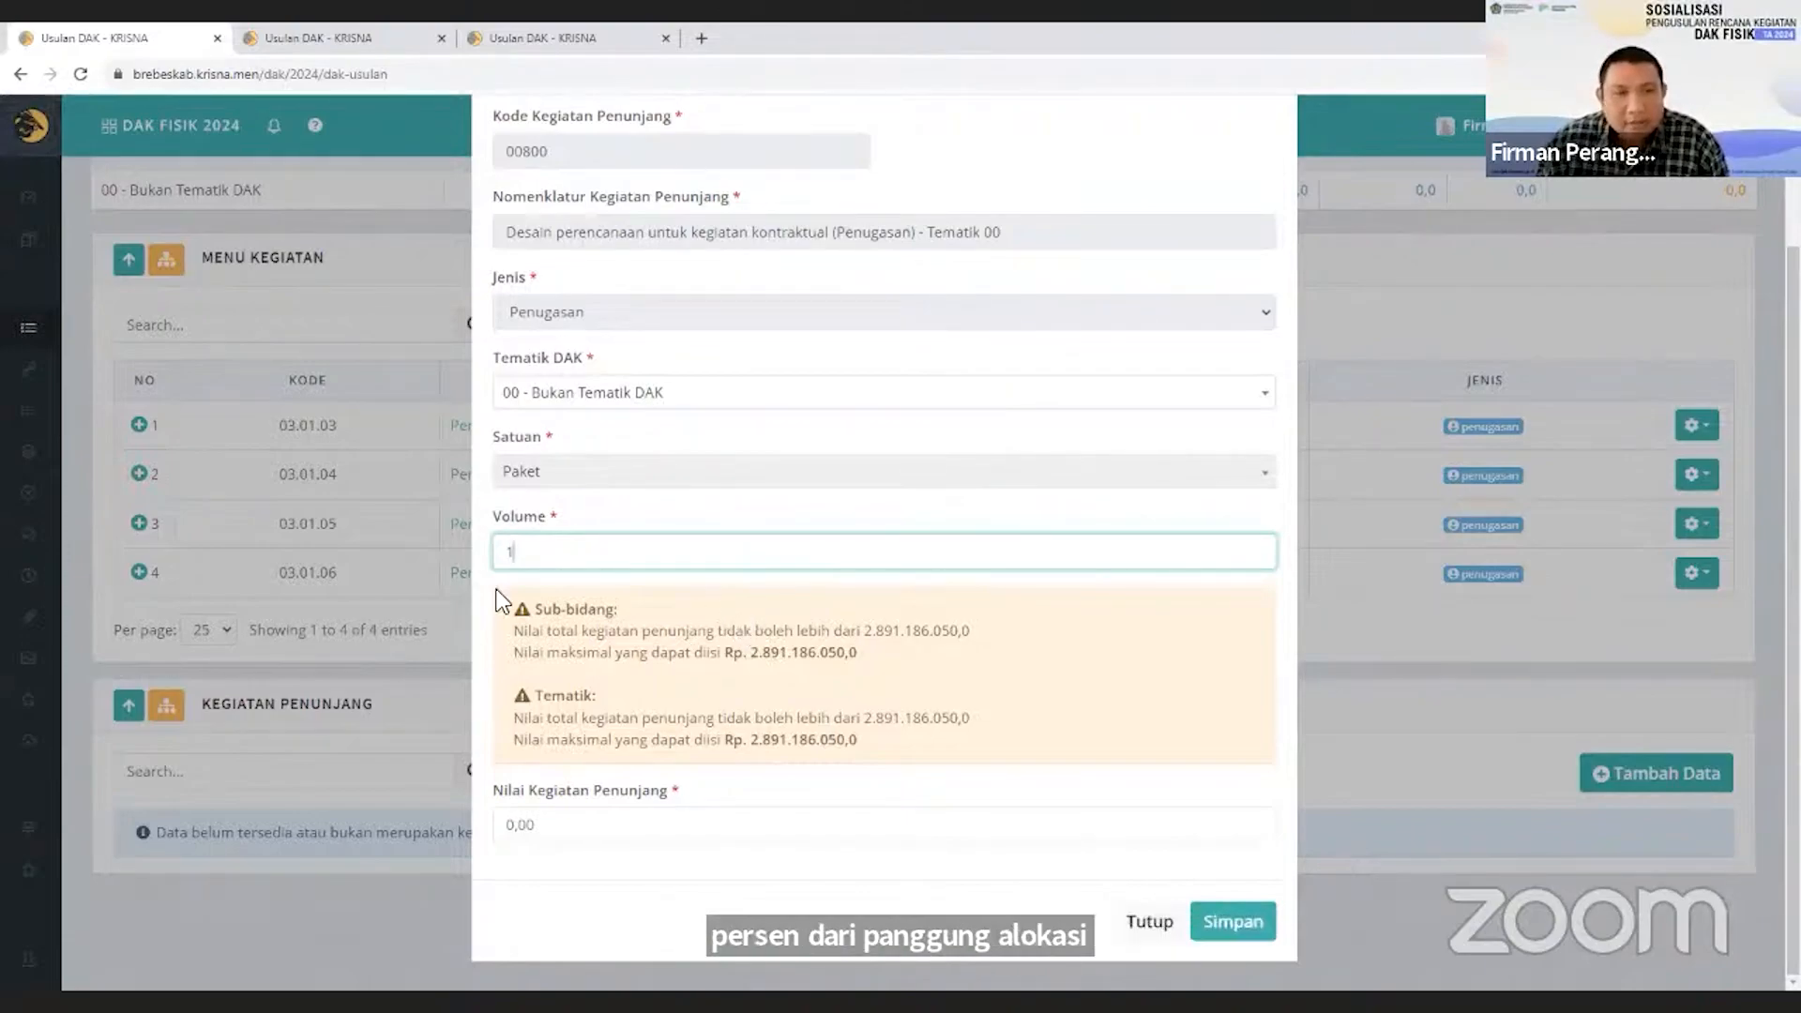
left_click_drag(751, 654, 846, 653)
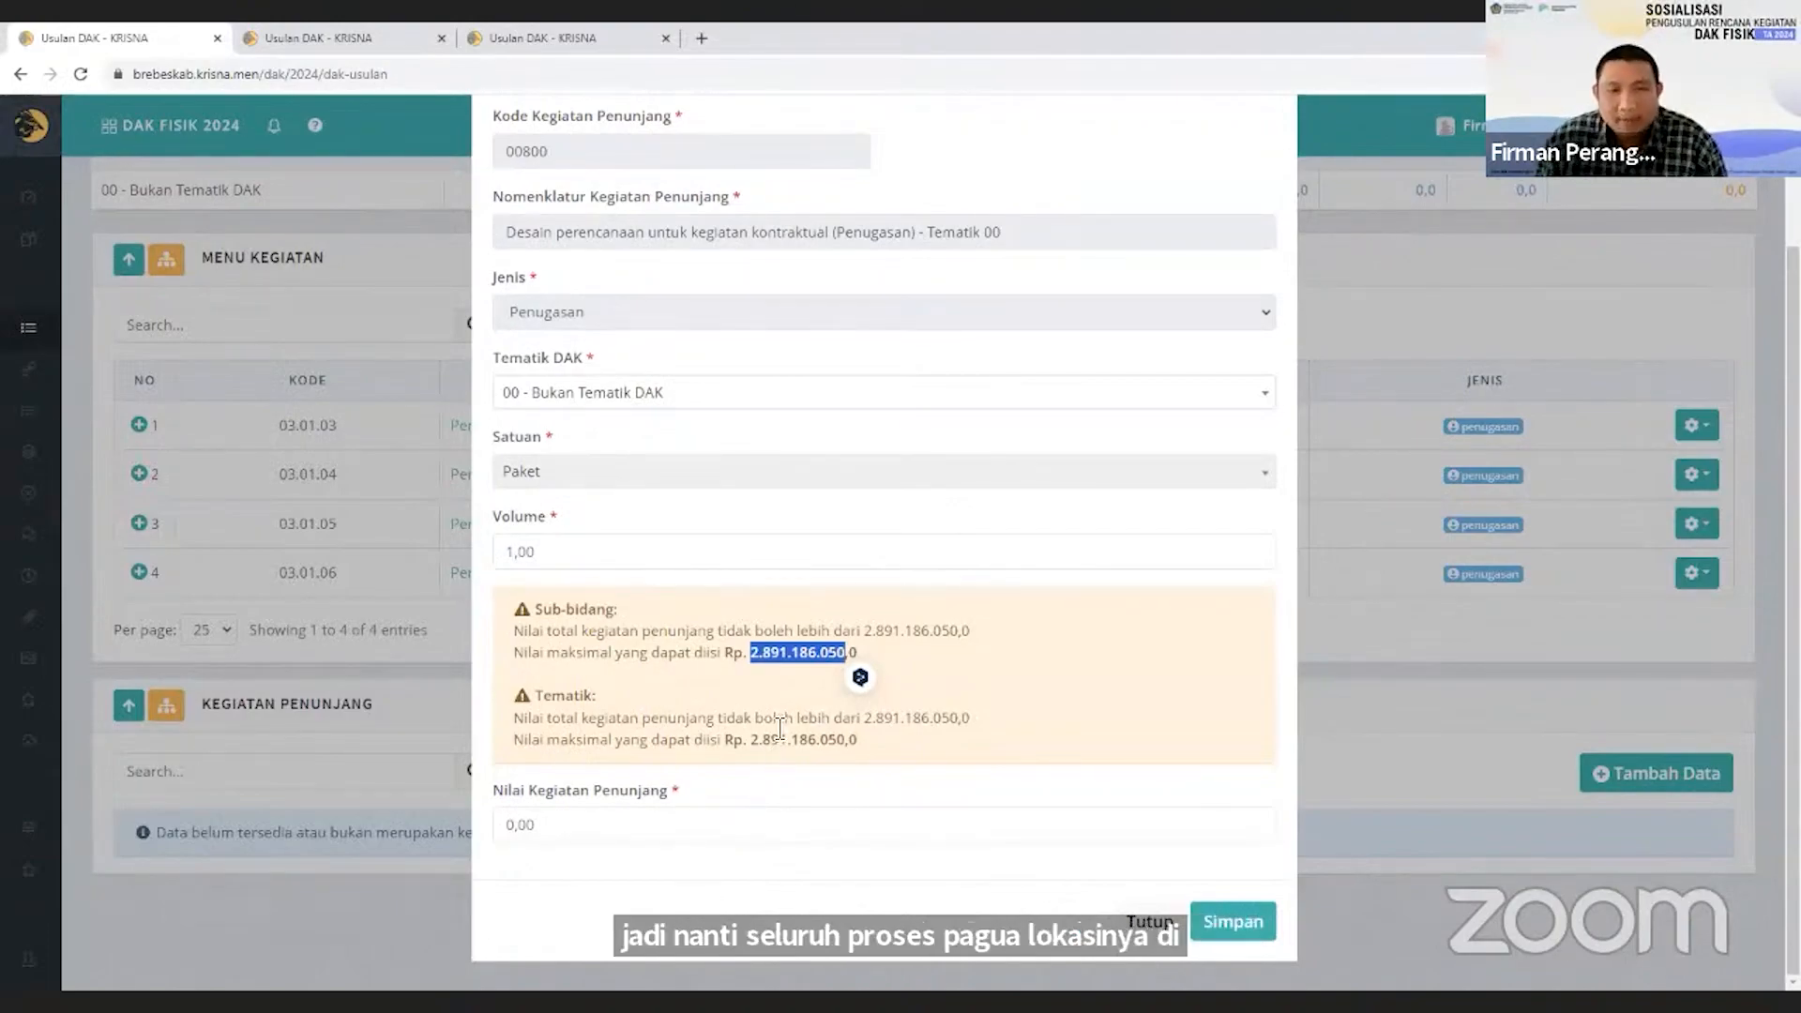
left_click(702, 837)
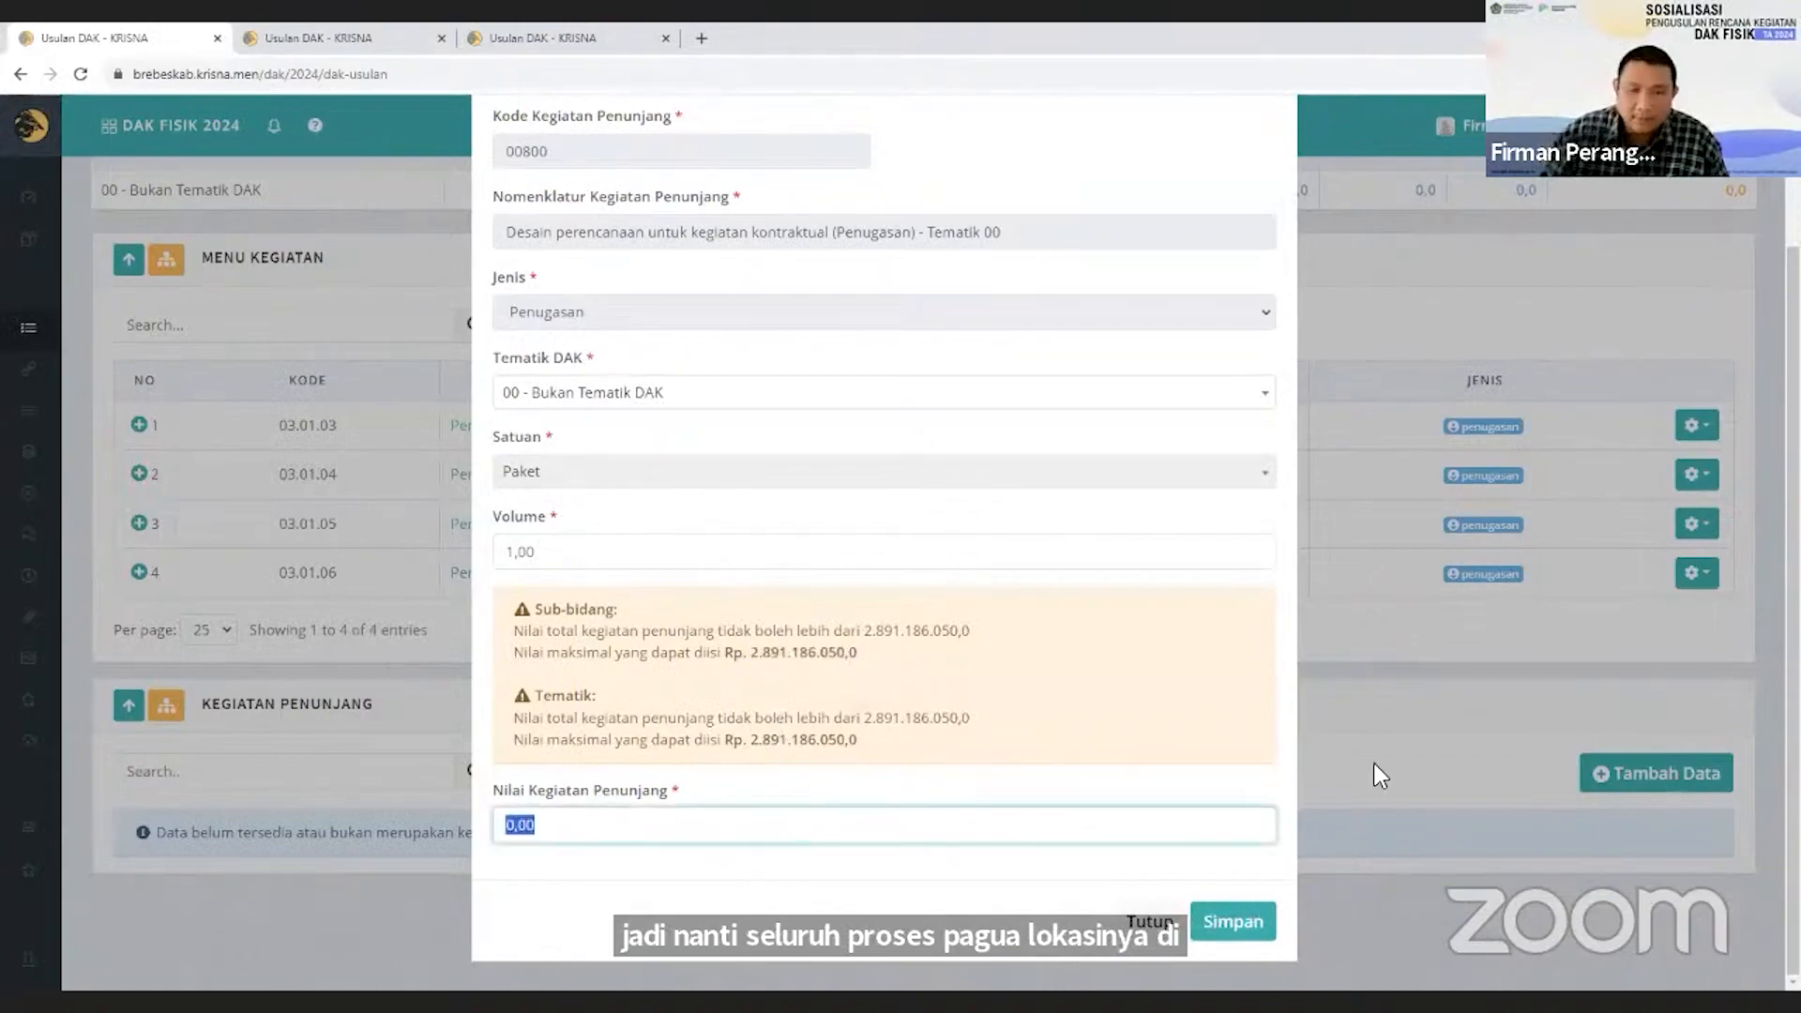
type("289118605")
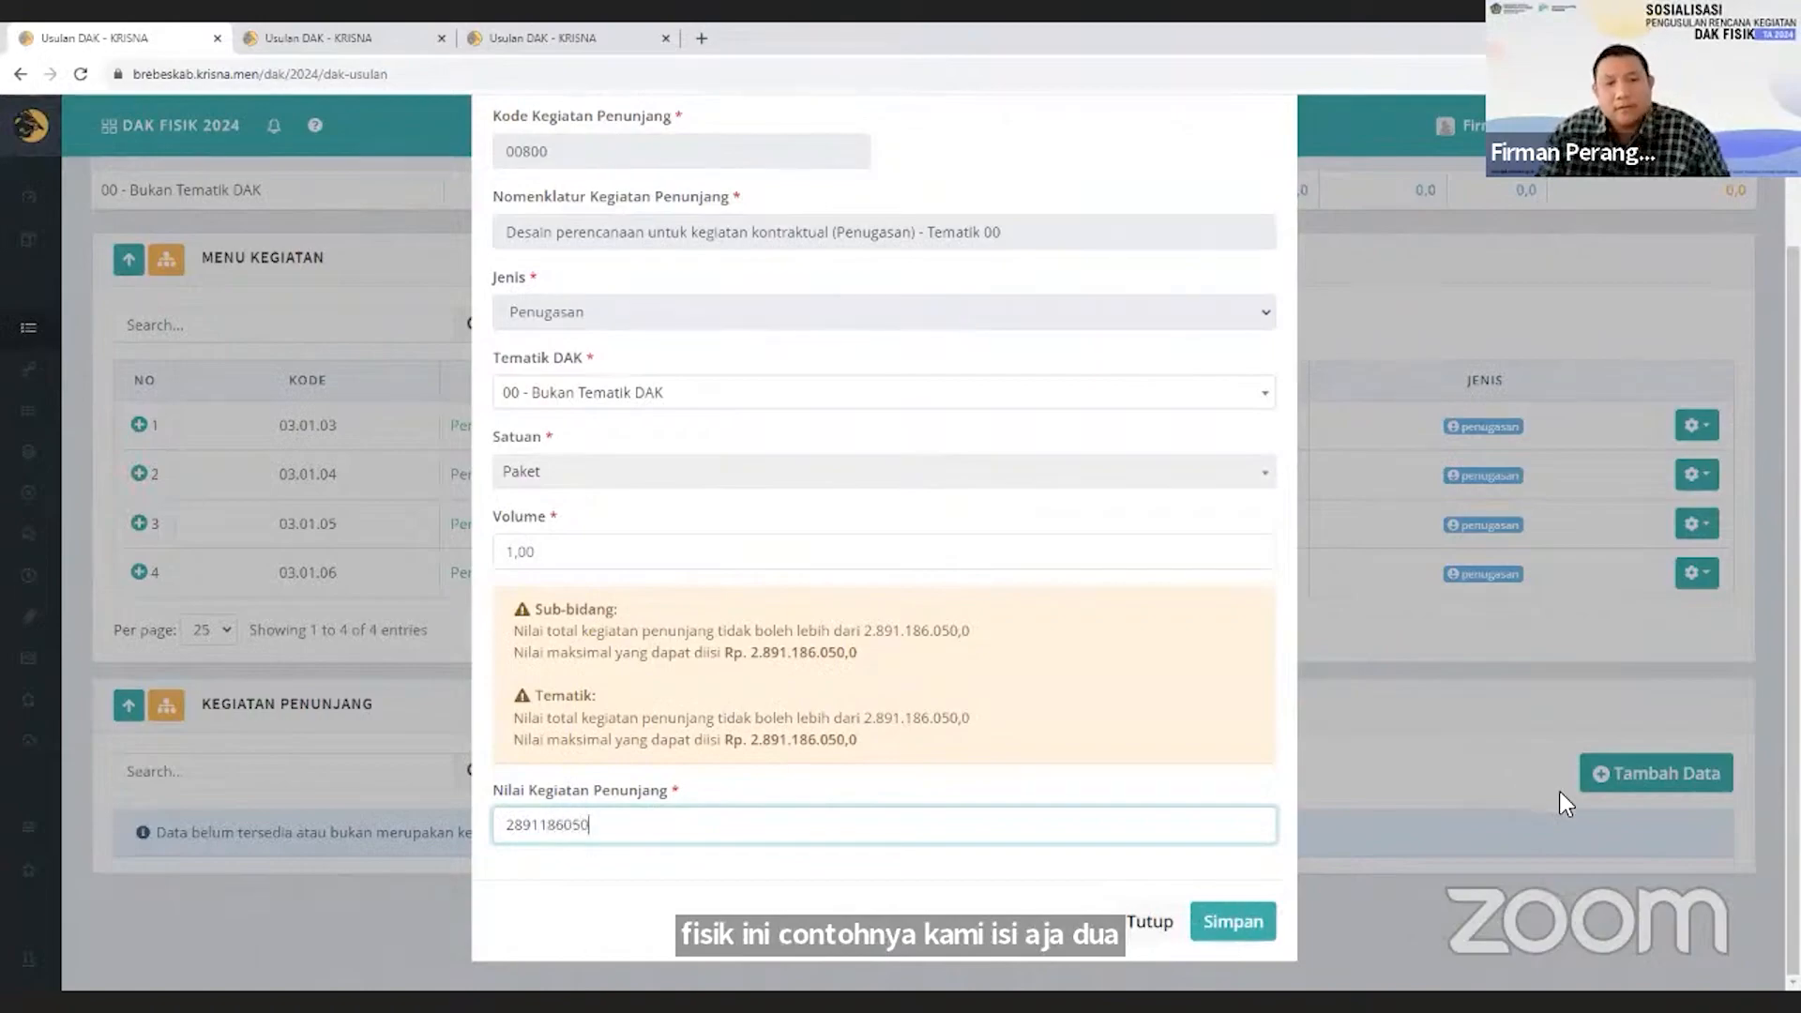
left_click(1222, 915)
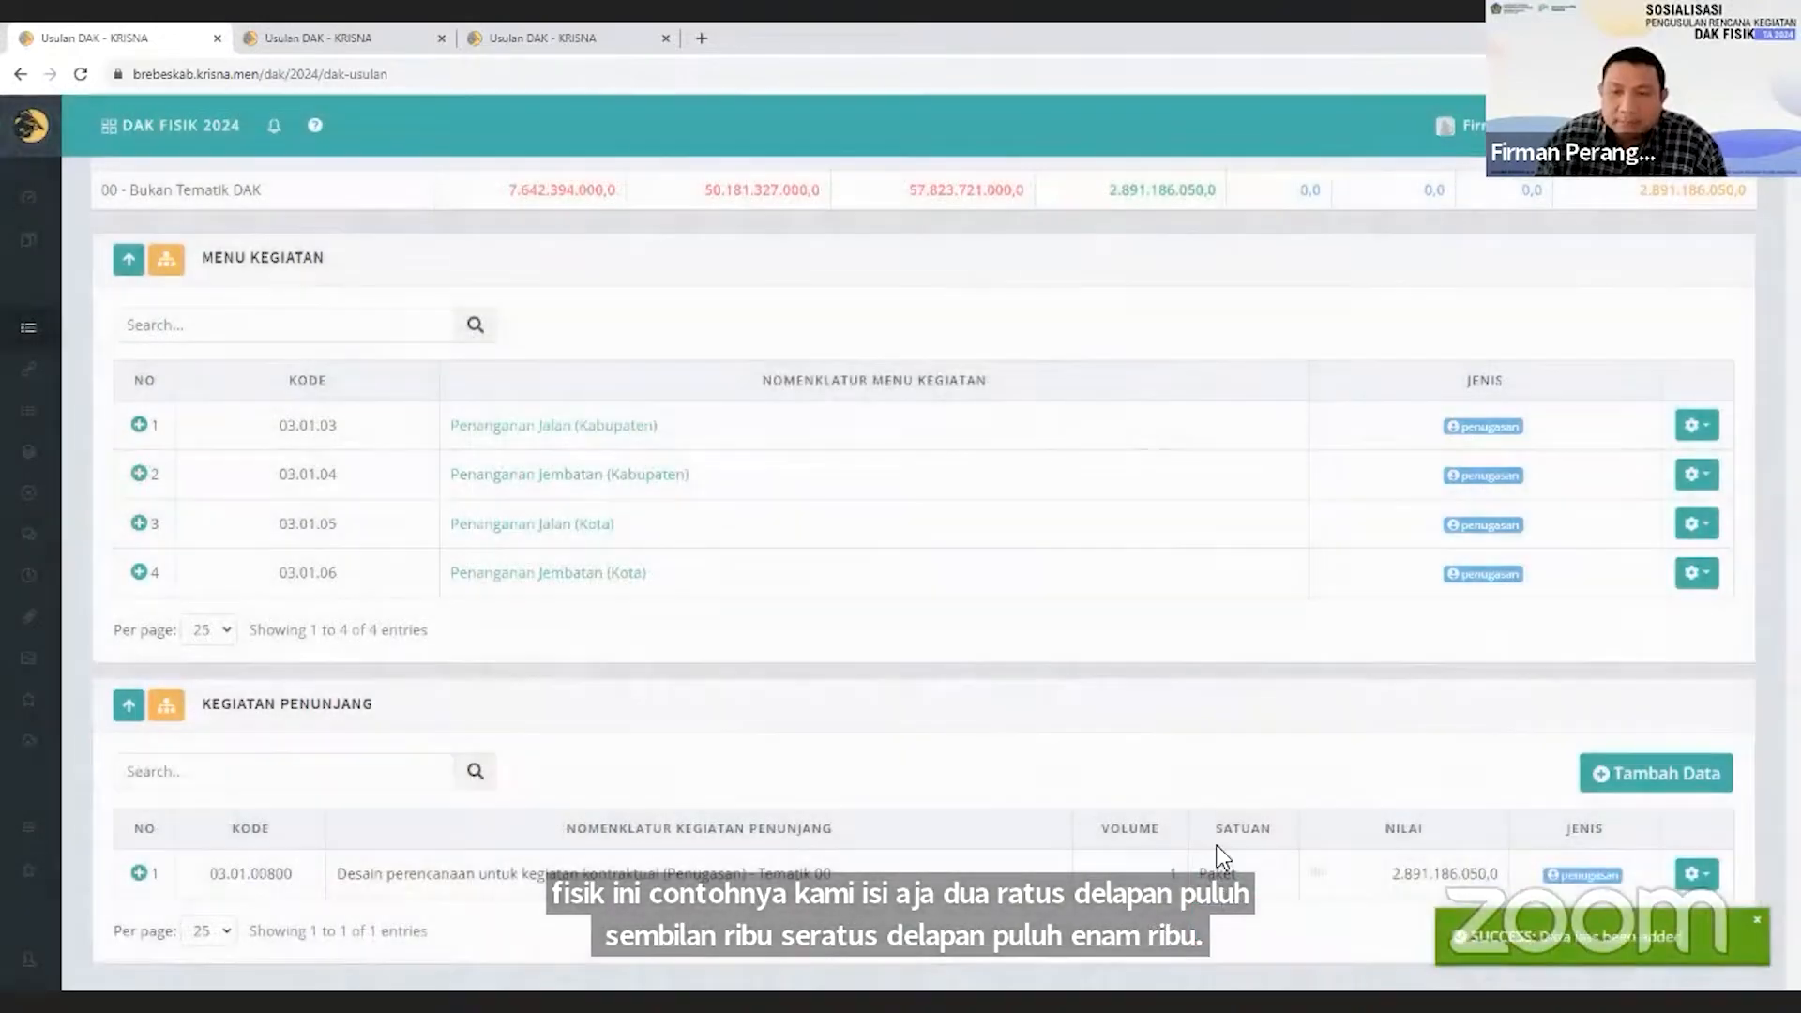
Open the saved Kegiatan Penunjang entry for editing and try to save it with a Nilai Kegiatan Penunjang of 2.891.186.051.
scroll(1294, 825, "down", 2)
left_click(1696, 707)
left_click(1549, 750)
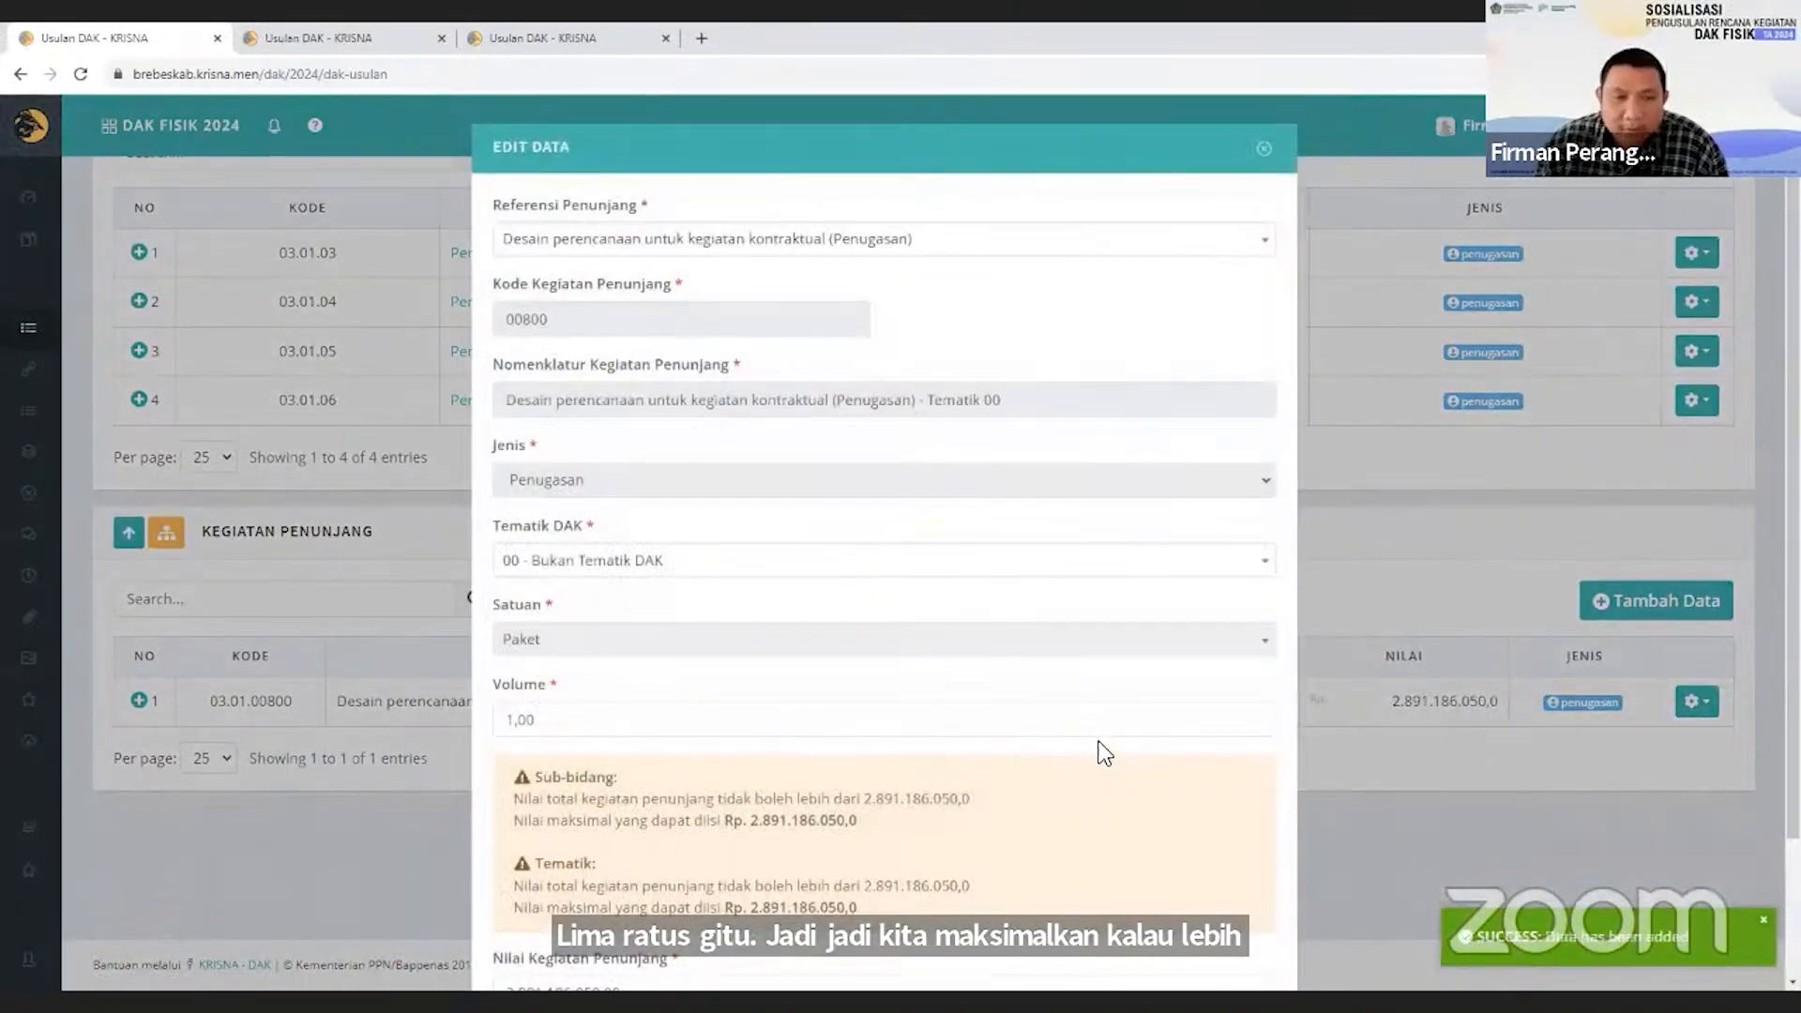
scroll(1099, 752, "down", 2)
left_click_drag(593, 826, 707, 812)
type("1")
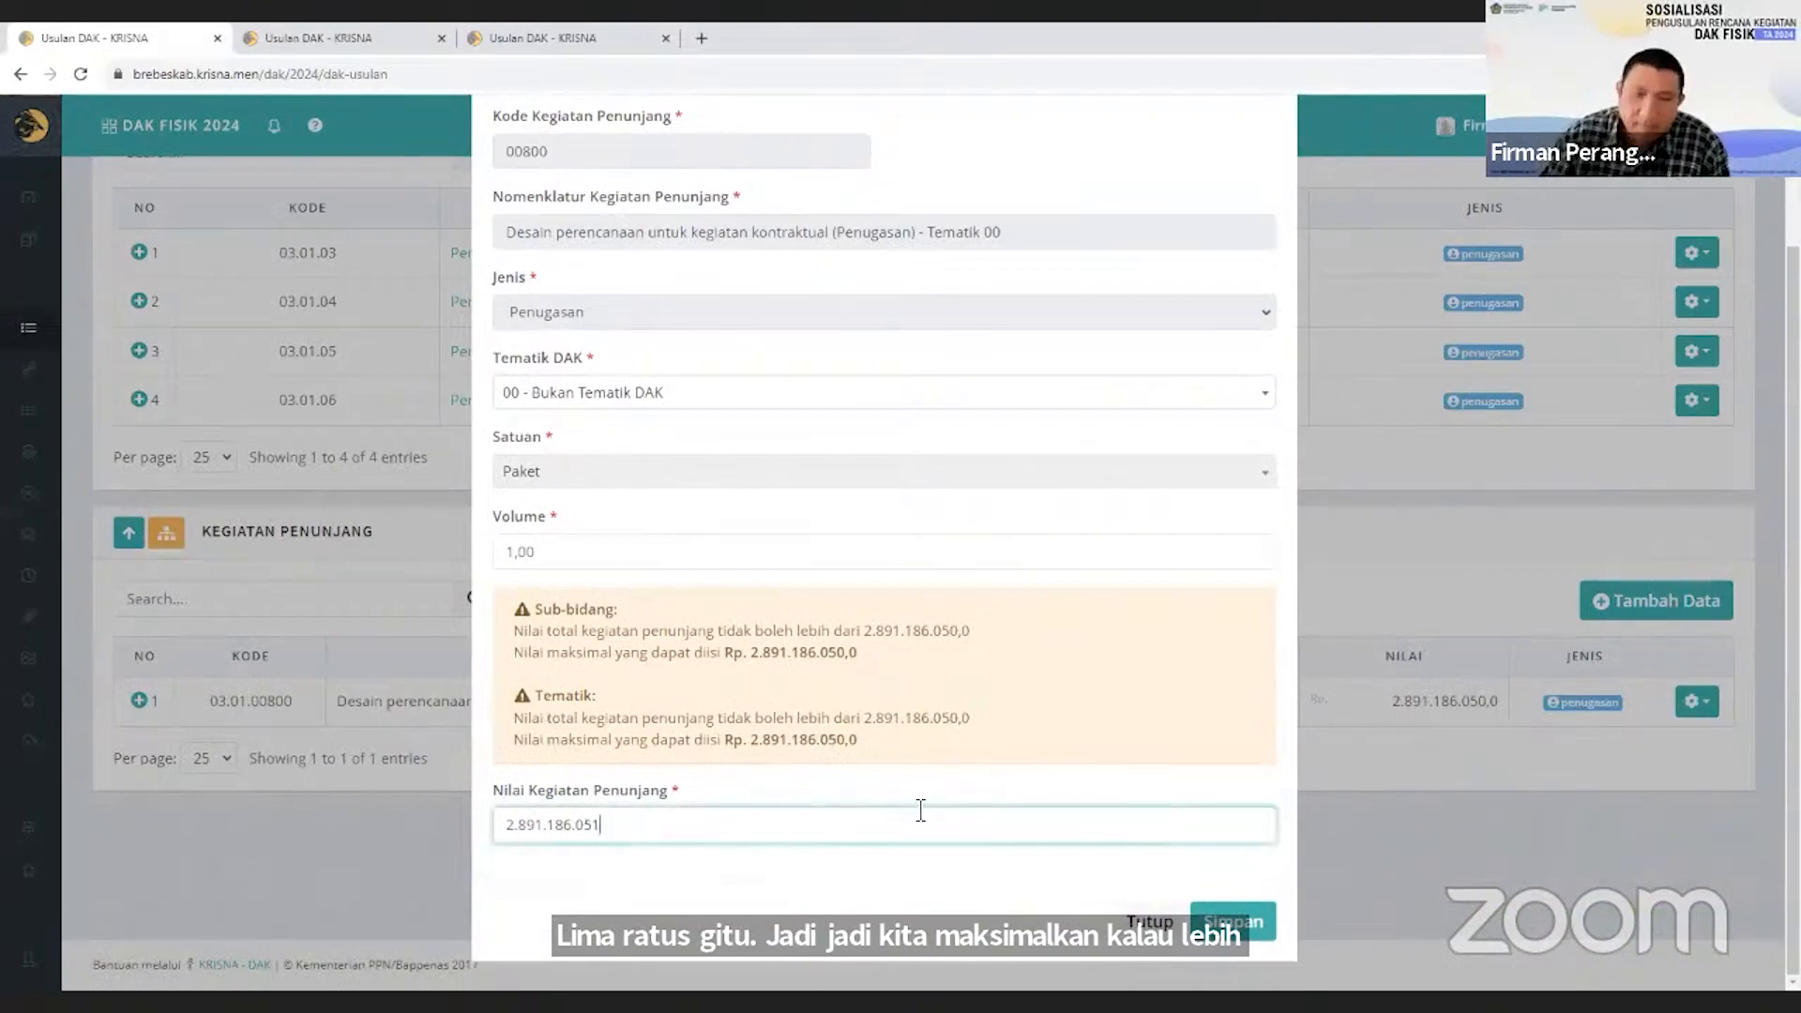
left_click(1219, 919)
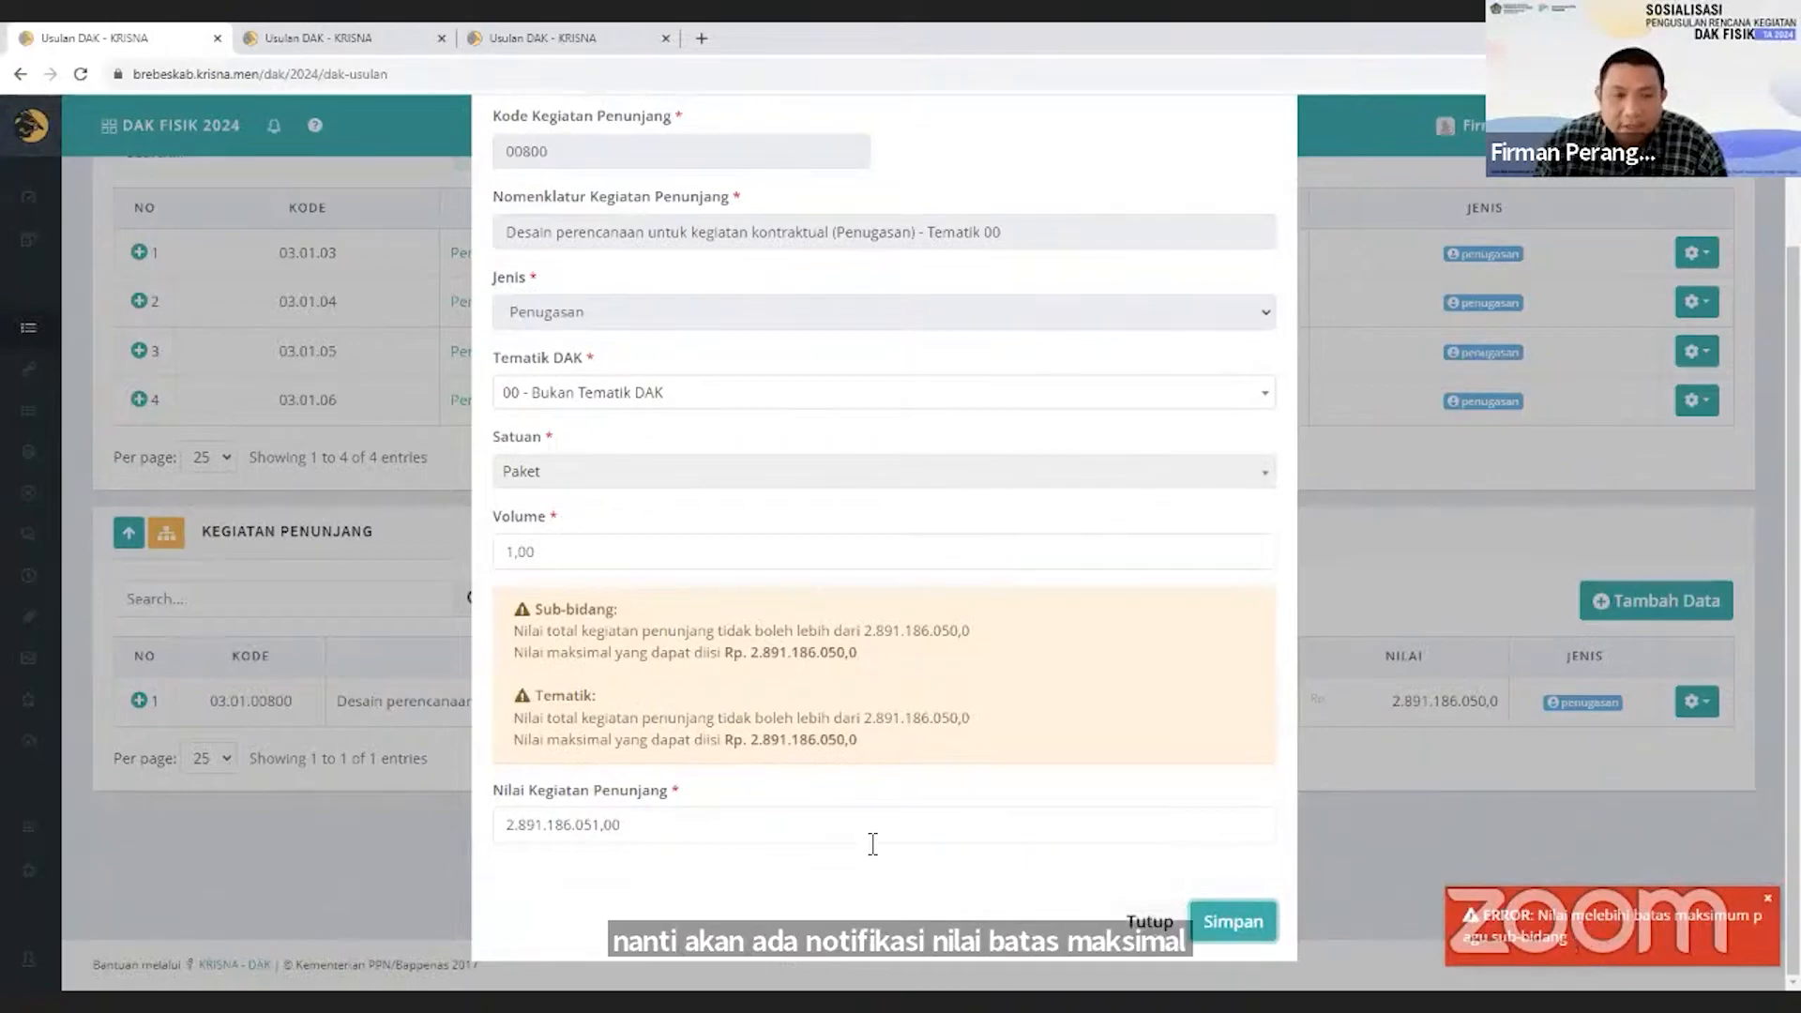
Set the Nilai Kegiatan Penunjang to 2.891.186.050,00, save the entry and dismiss the error notification.
left_click_drag(593, 825, 698, 821)
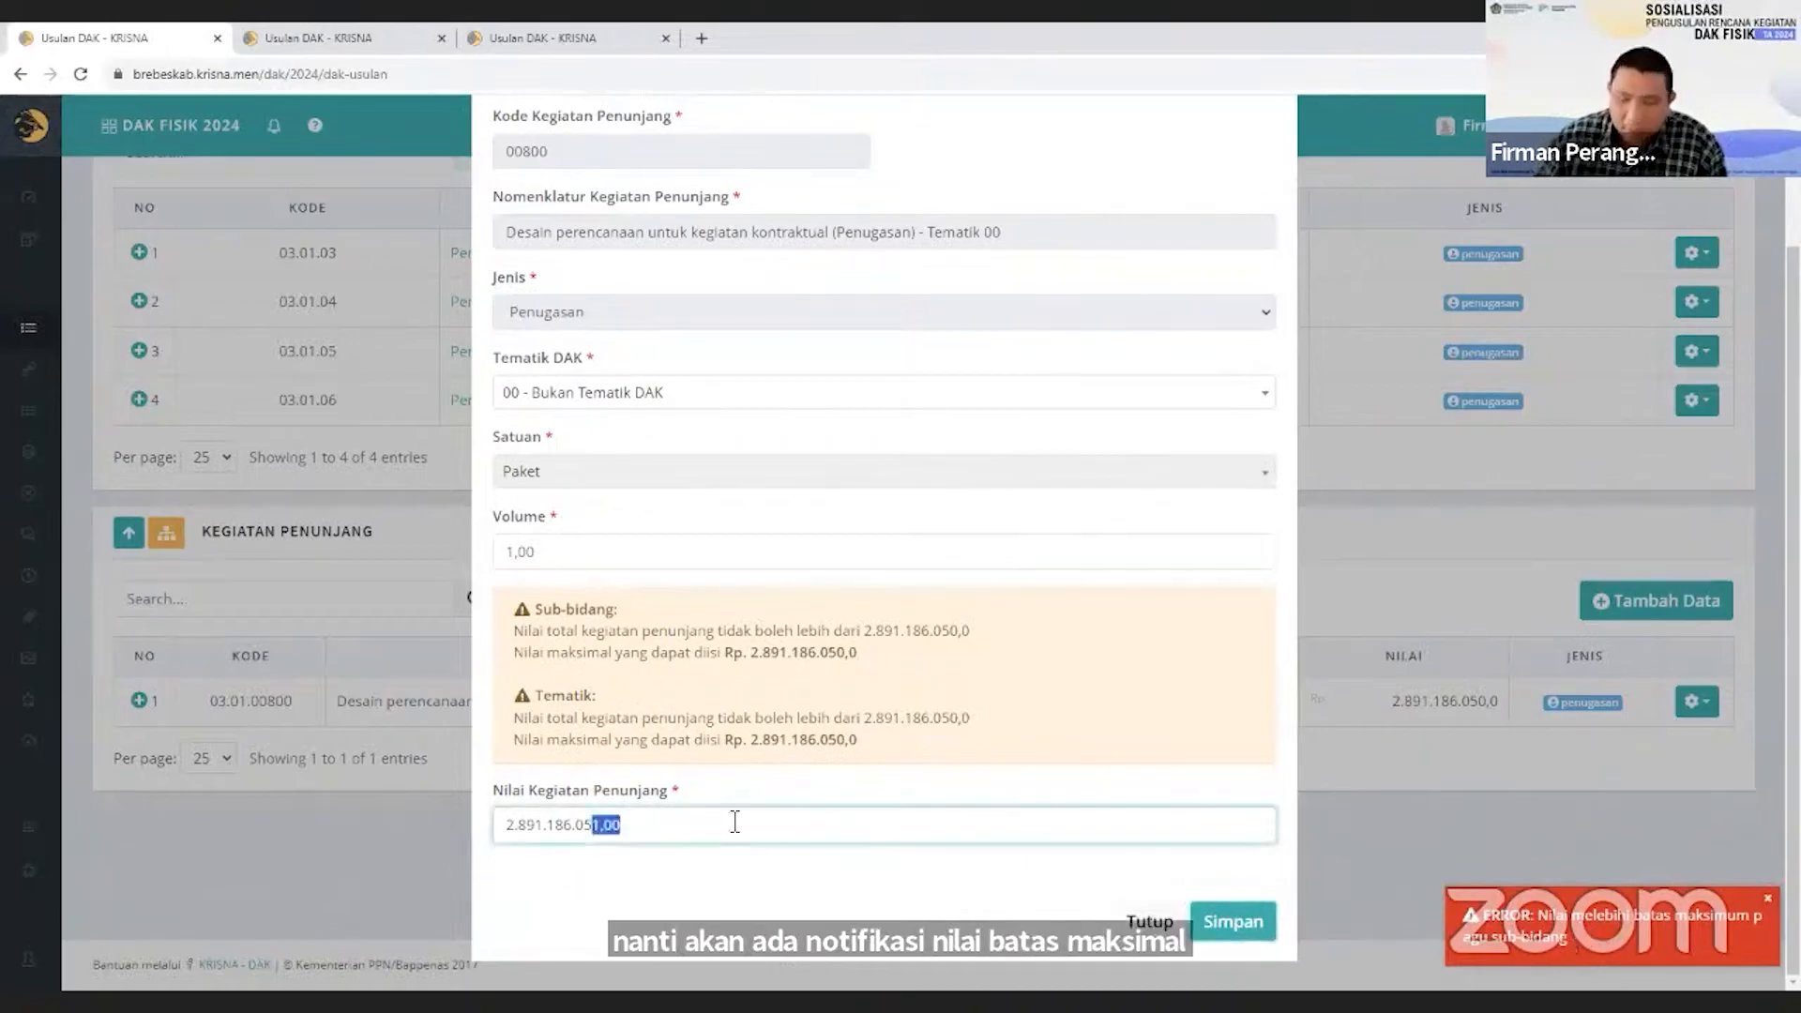
type("0")
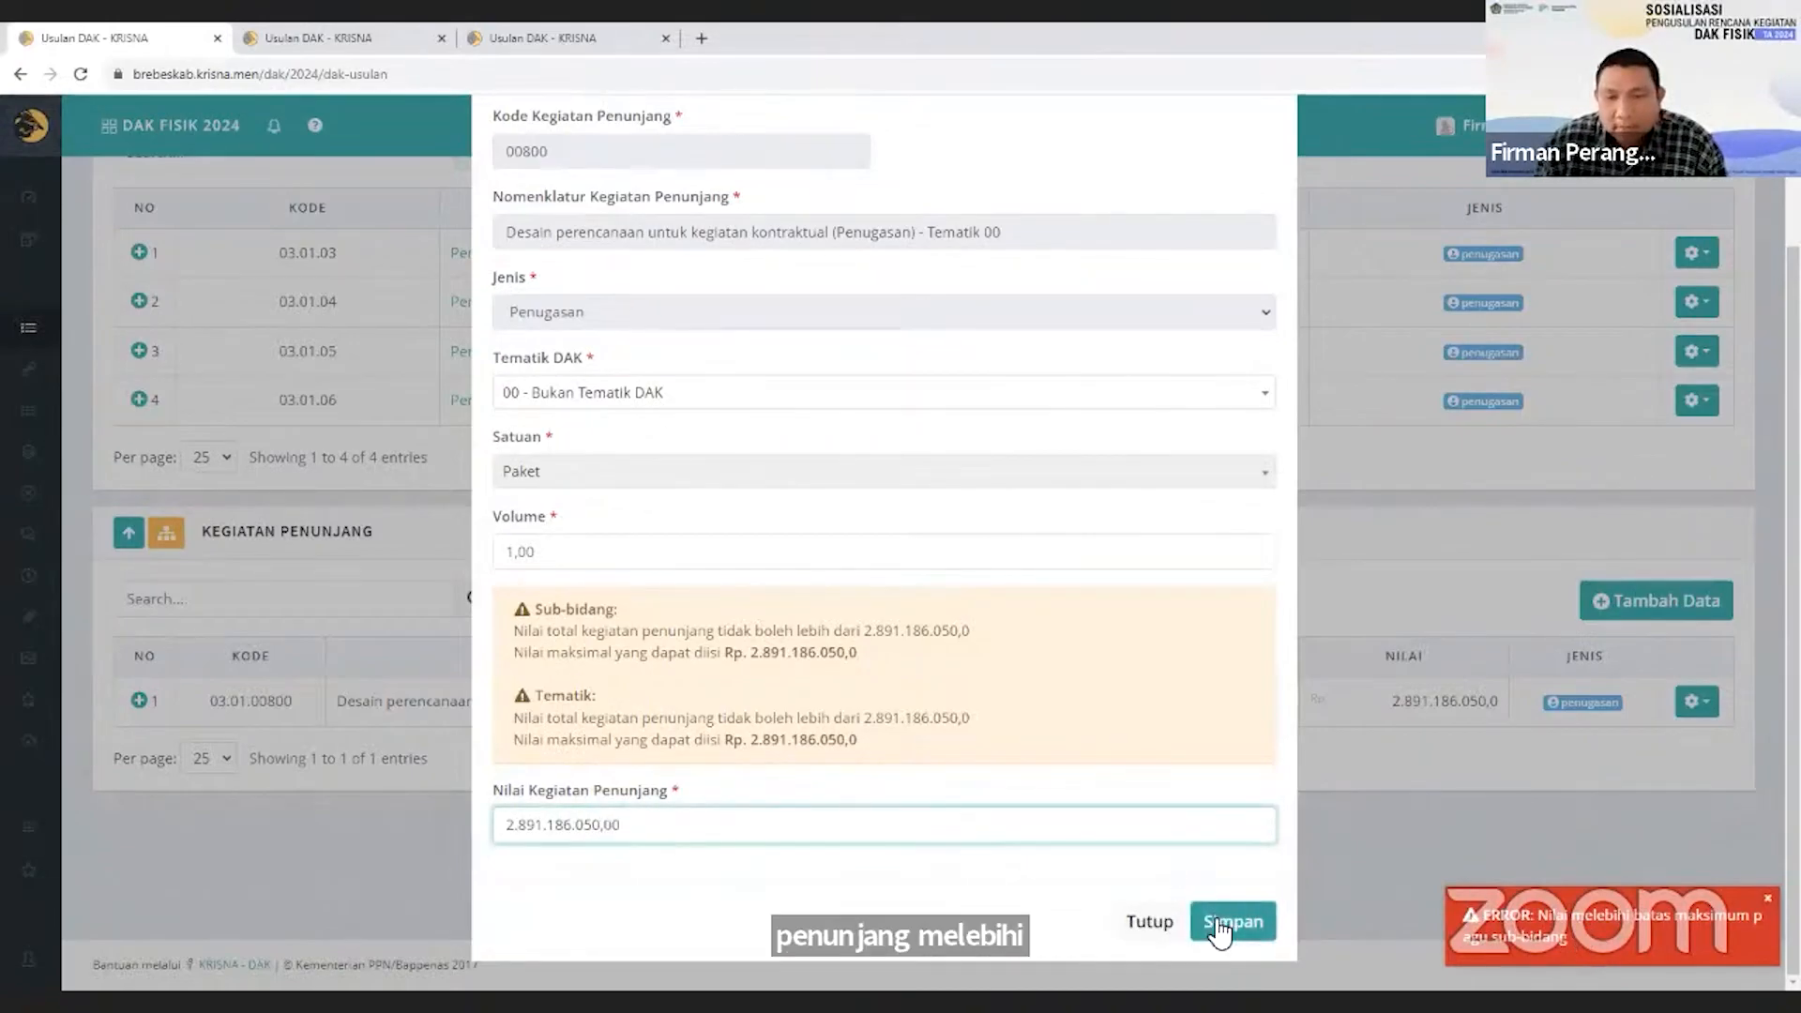
left_click(1219, 928)
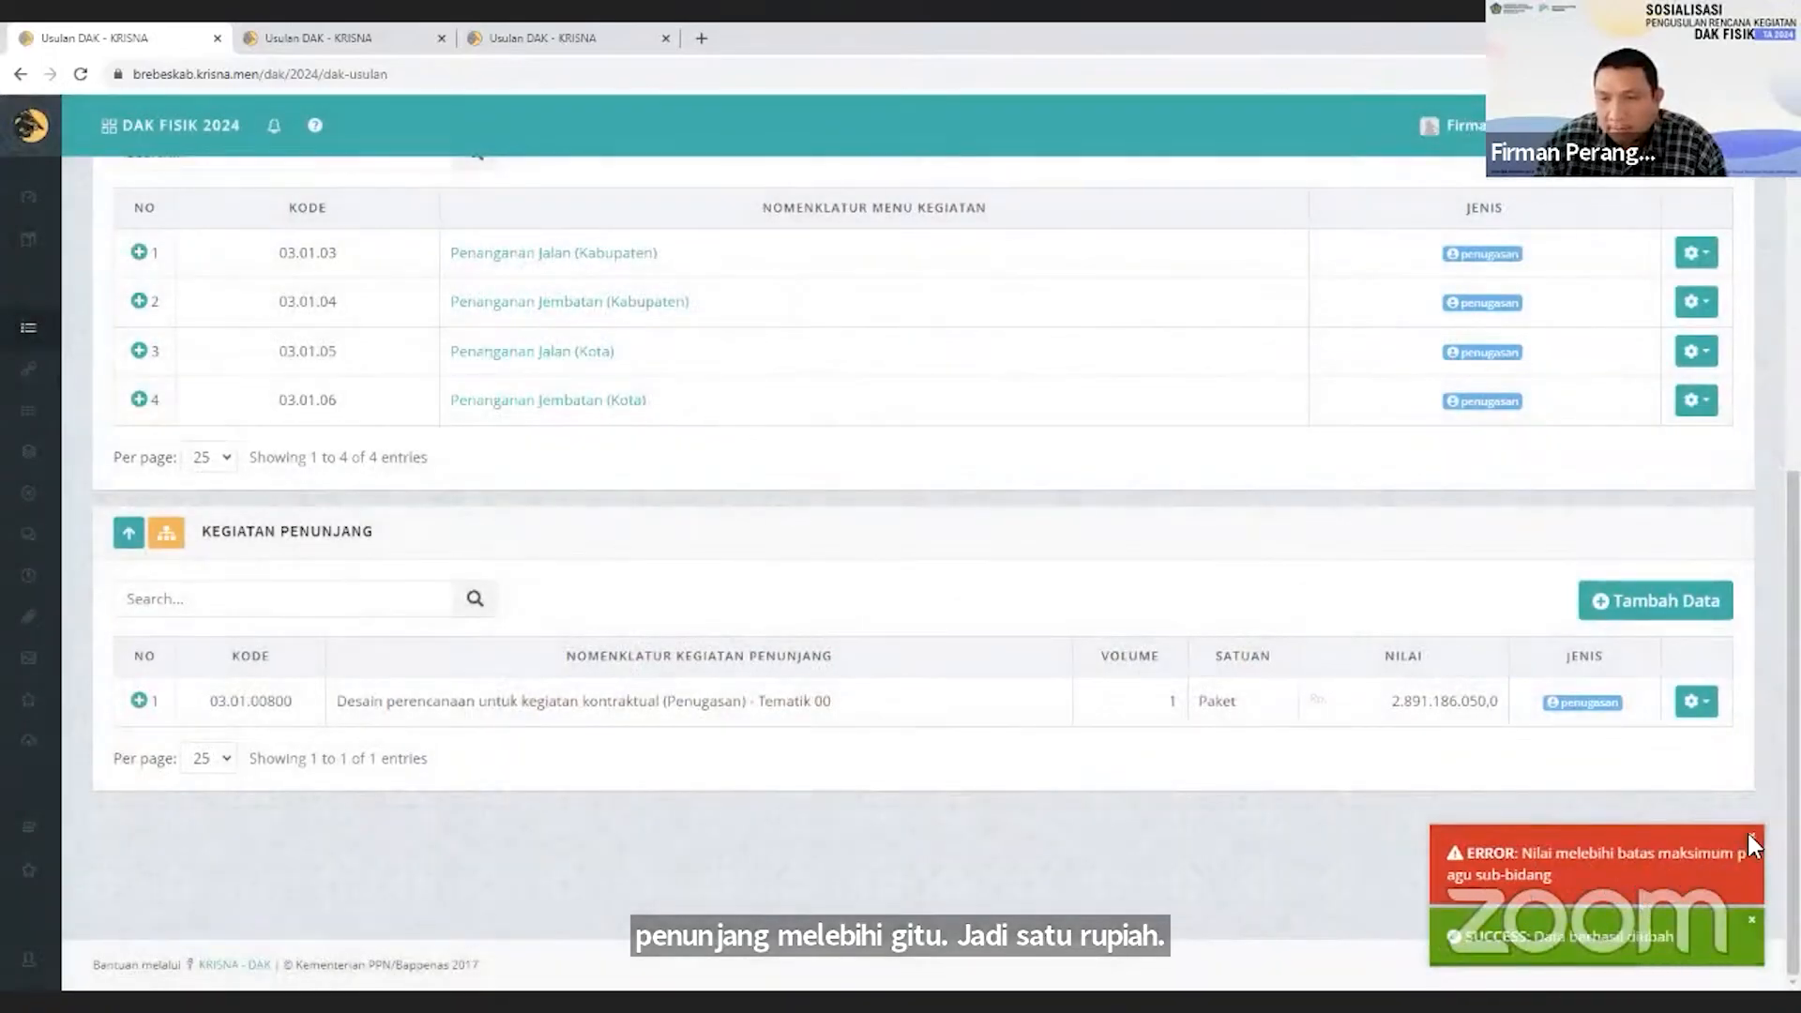
left_click(1749, 840)
Open the menu kegiatan Penanganan Jalan (Kabupaten) and its rincian Penanganan Long Segment.
scroll(1279, 819, "up", 2)
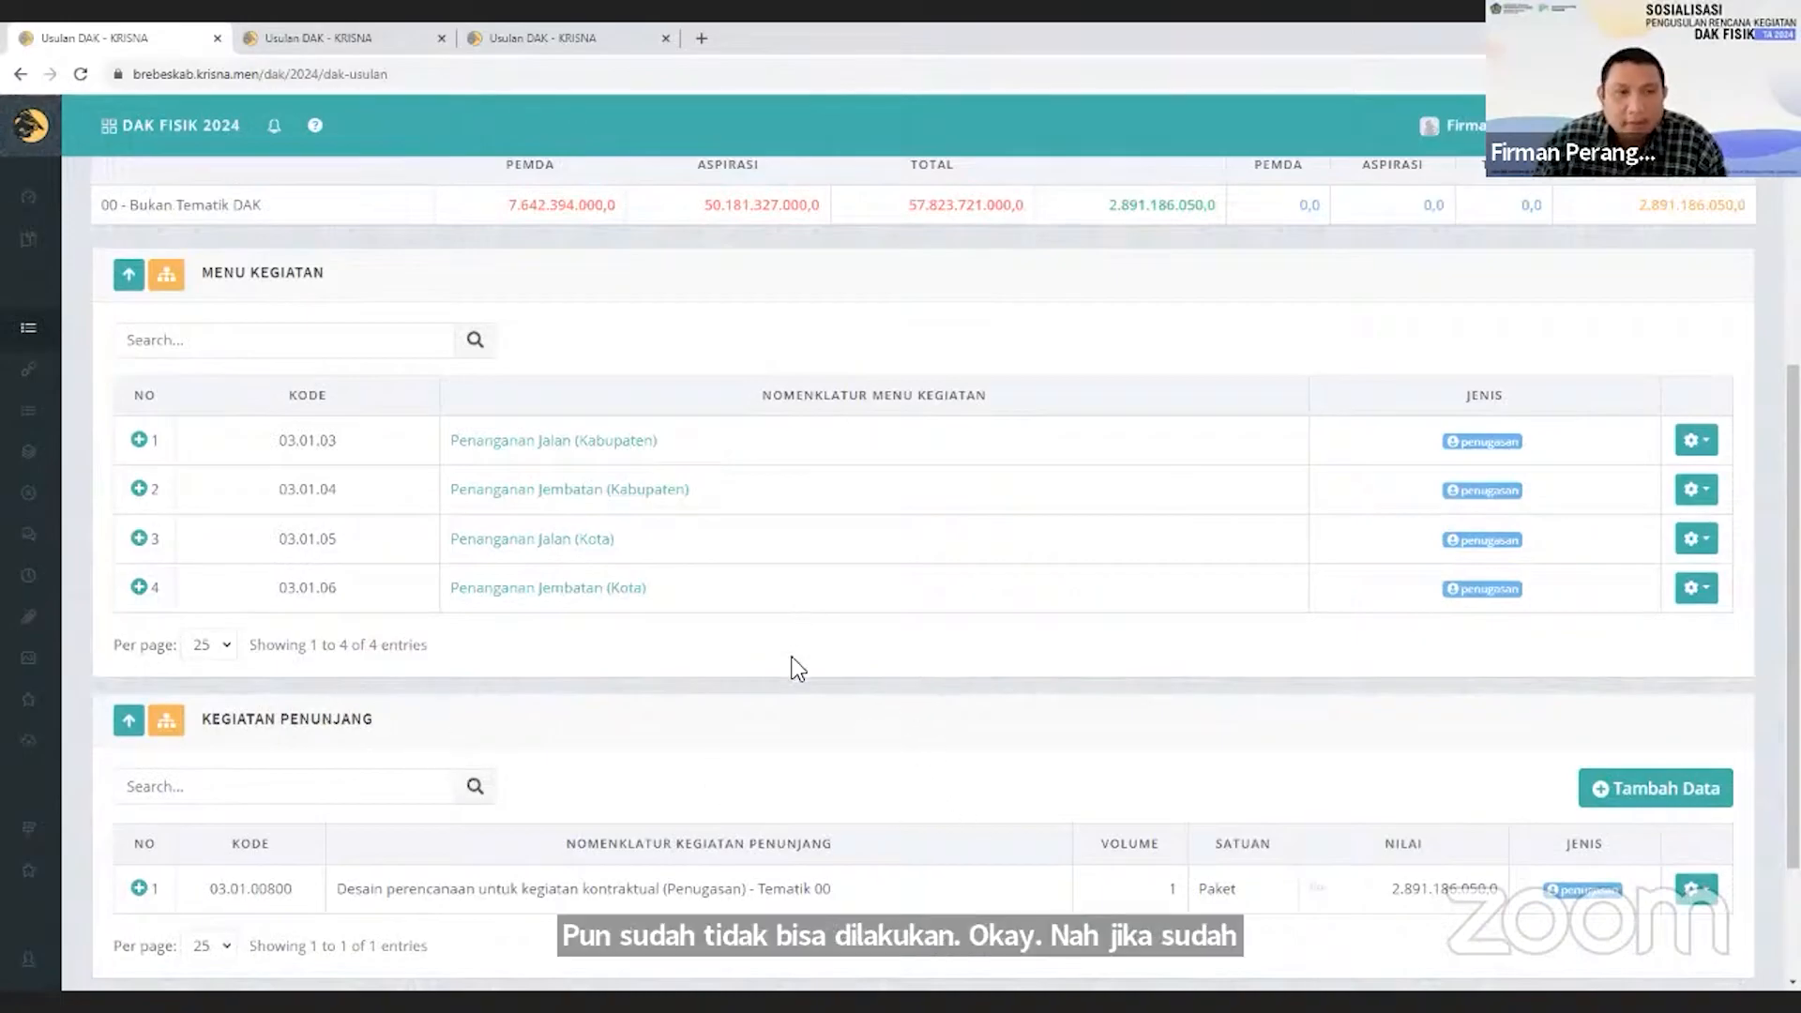
scroll(797, 672, "up", 2)
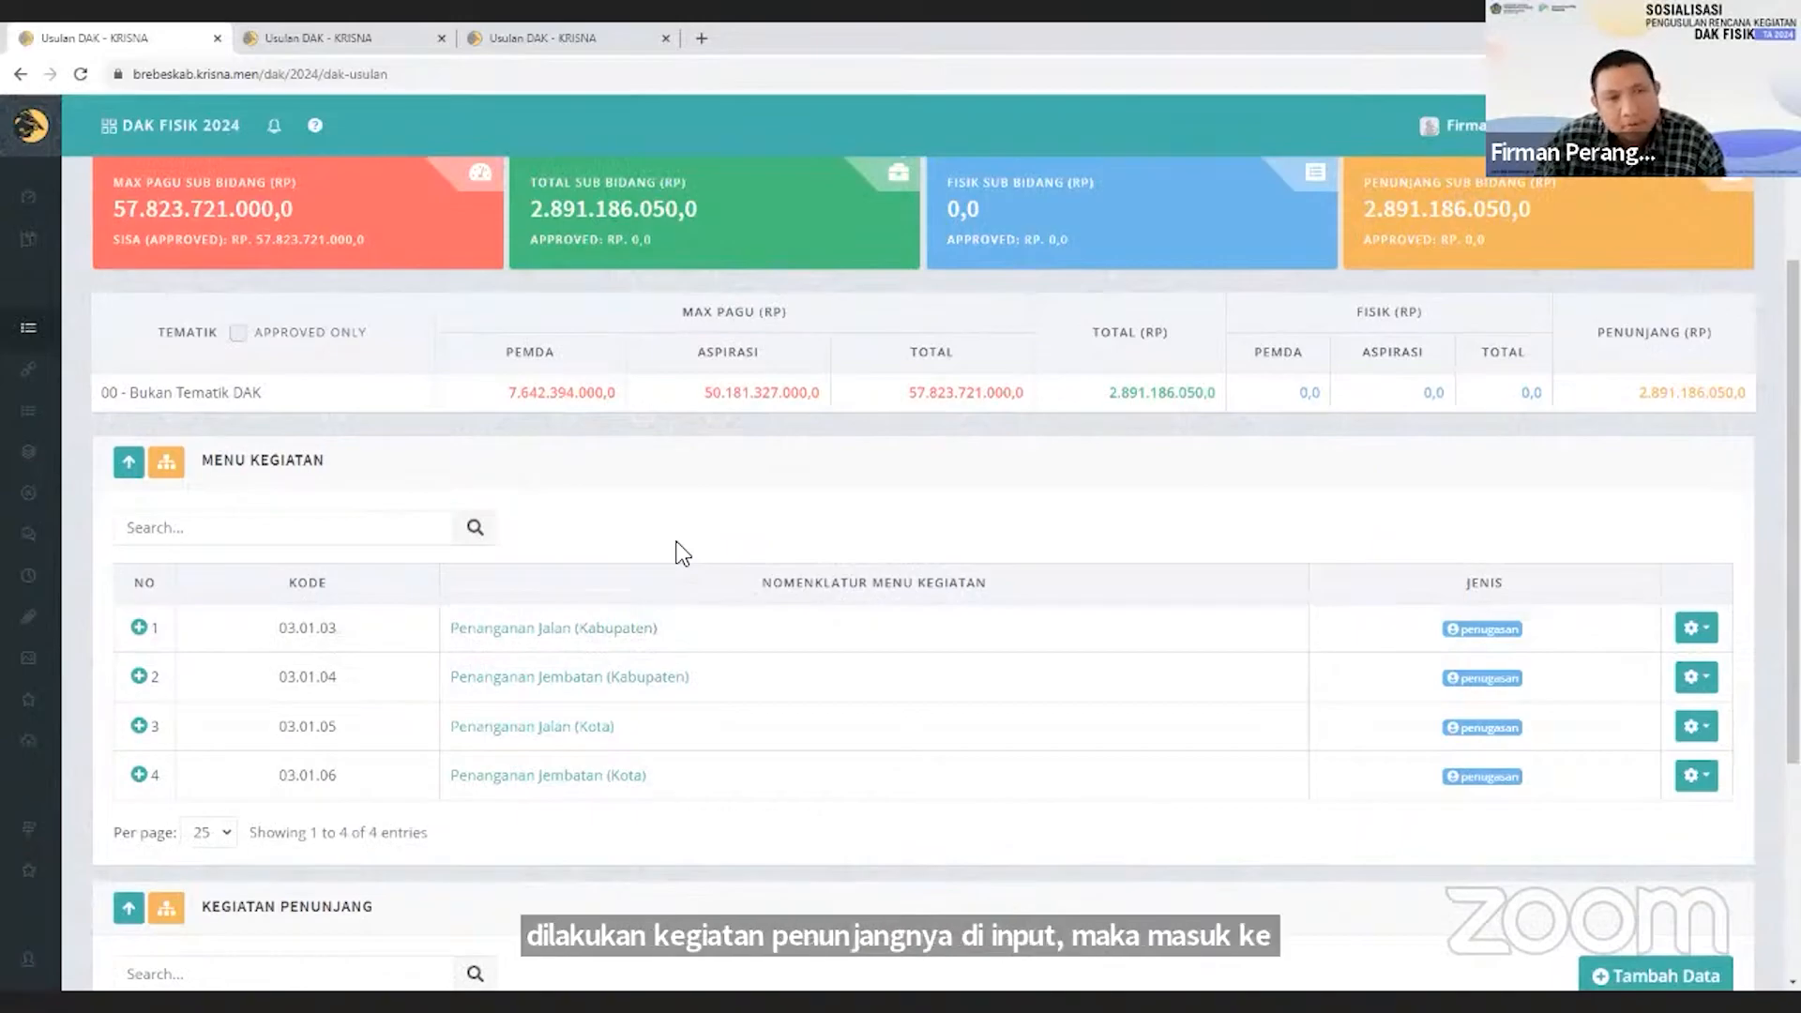
left_click(567, 627)
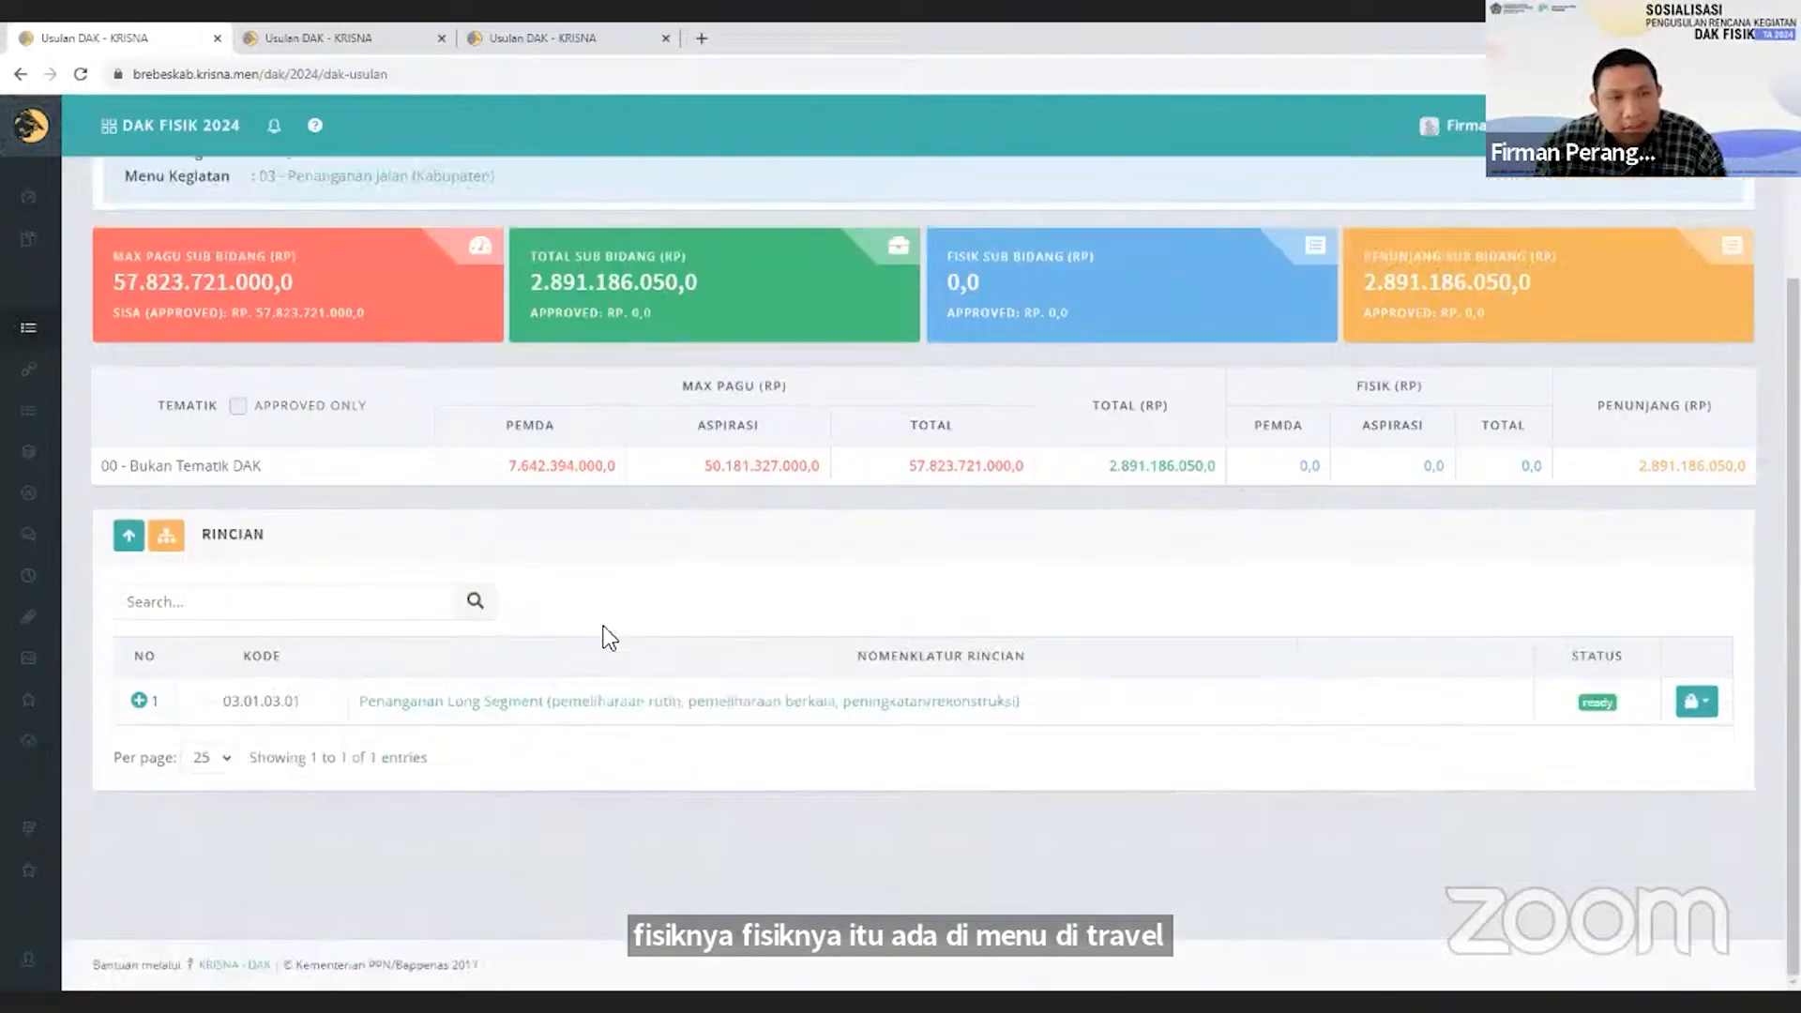
left_click(694, 701)
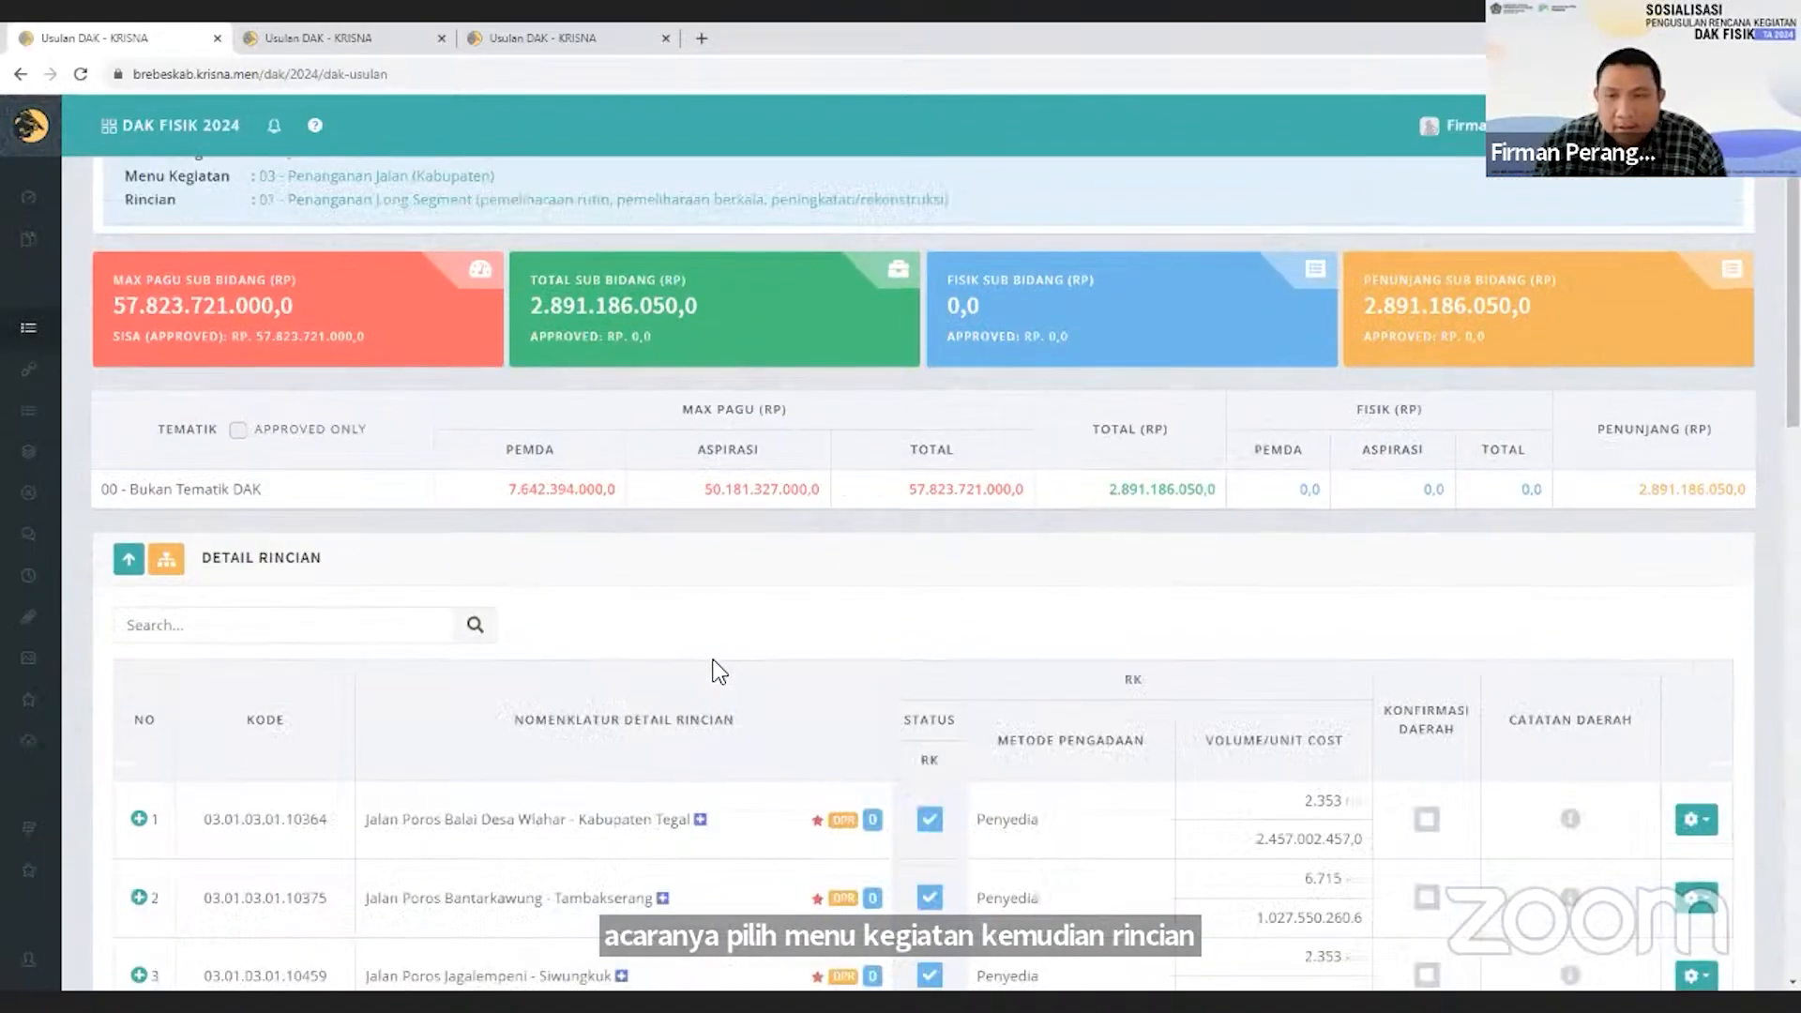
Examine the Detail Rincian list of physical activity proposals under Penanganan Long Segment.
left_click_drag(223, 557, 295, 561)
left_click(380, 579)
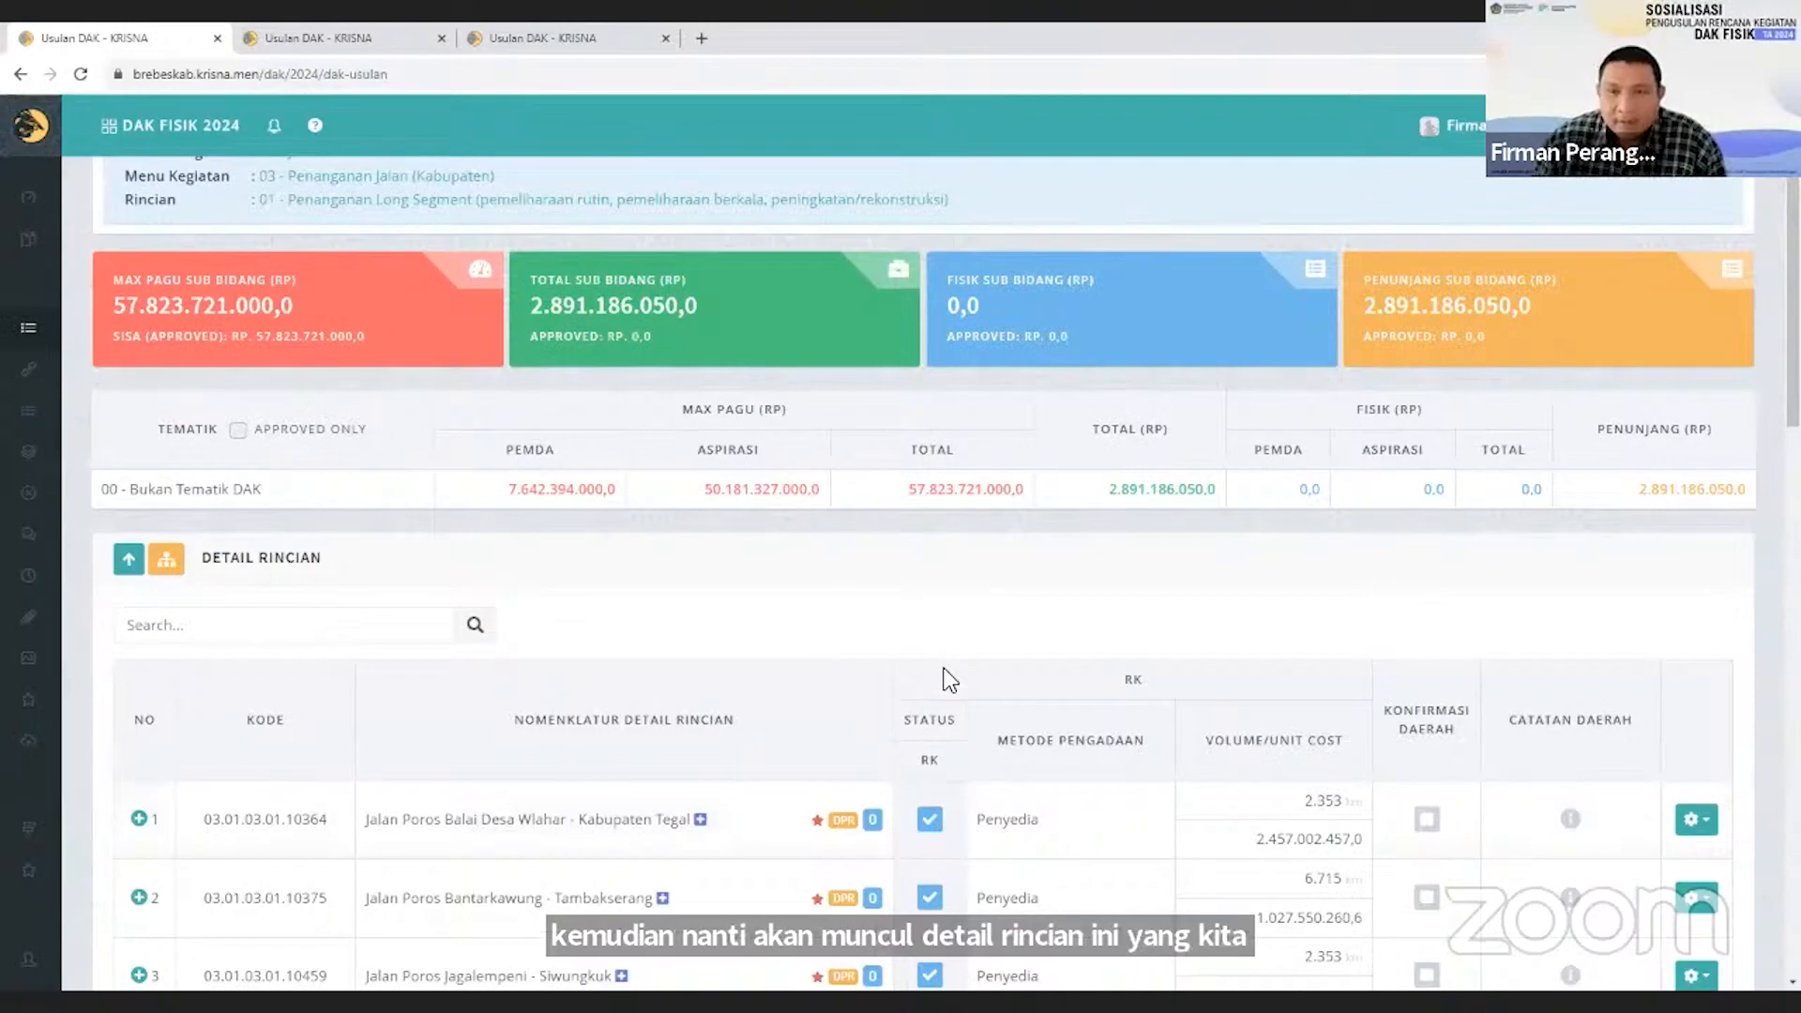
scroll(950, 678, "down", 2)
scroll(661, 592, "down", 6)
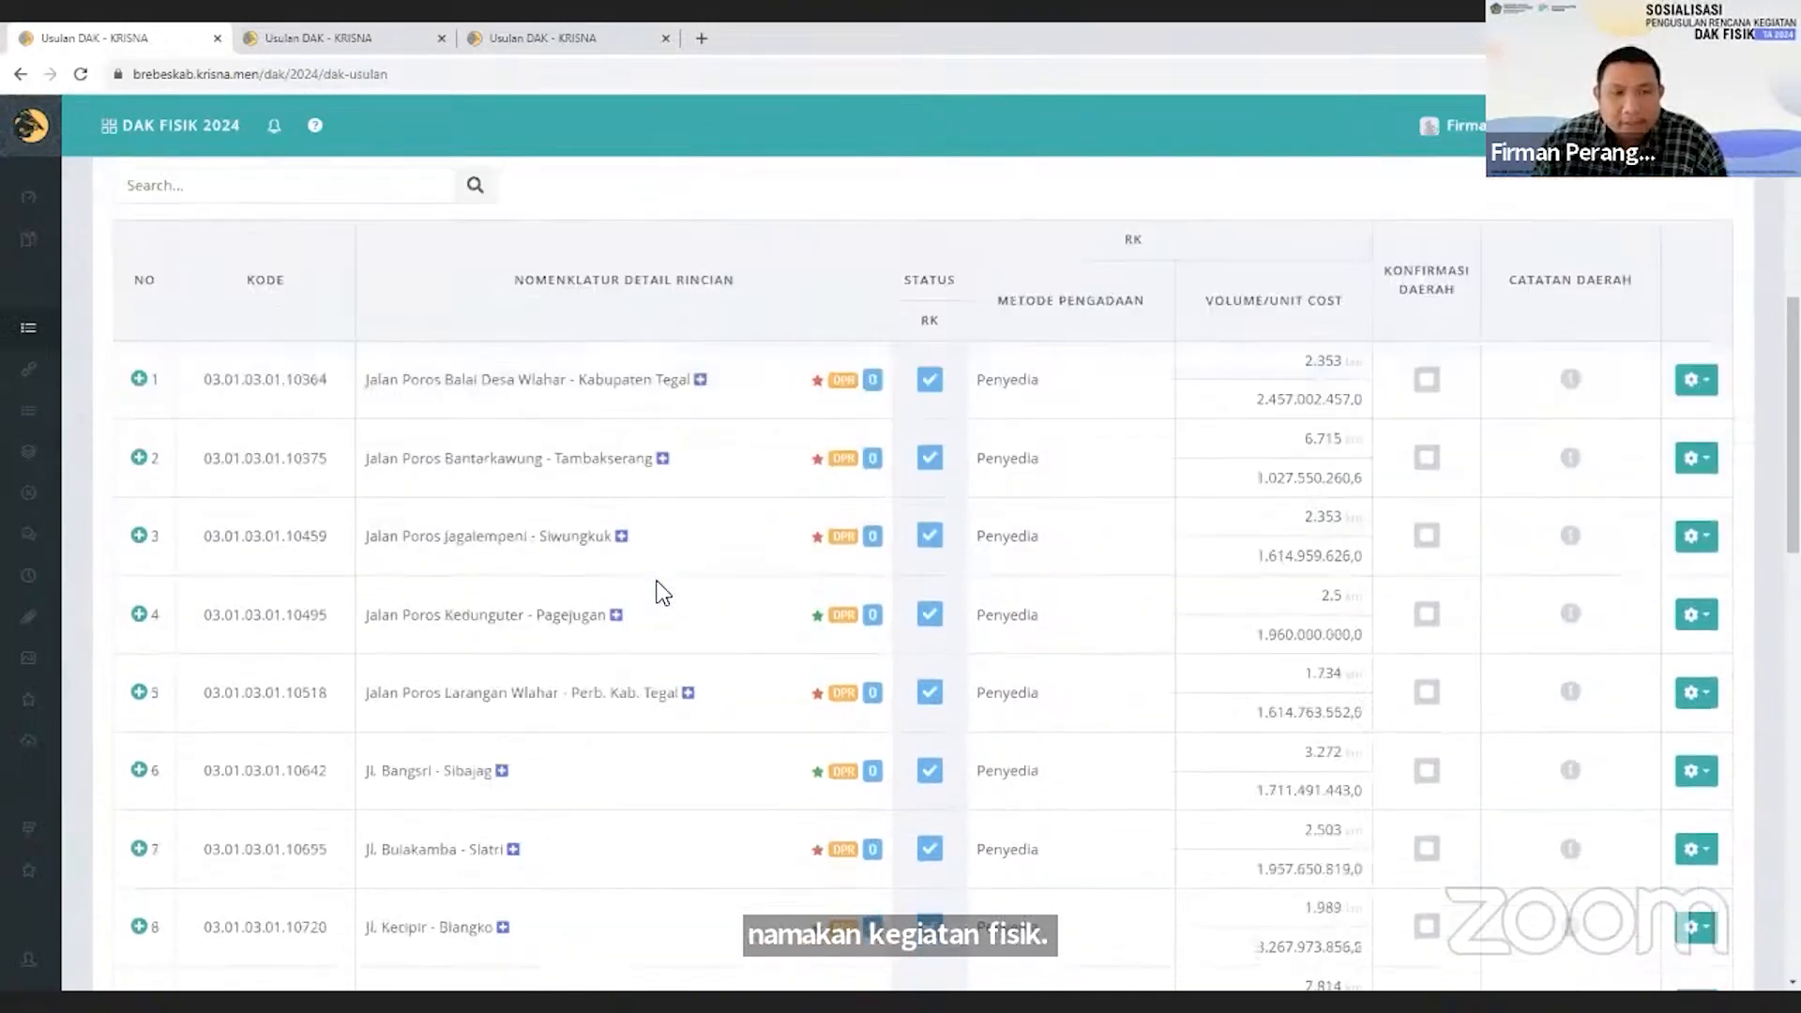
scroll(662, 592, "down", 3)
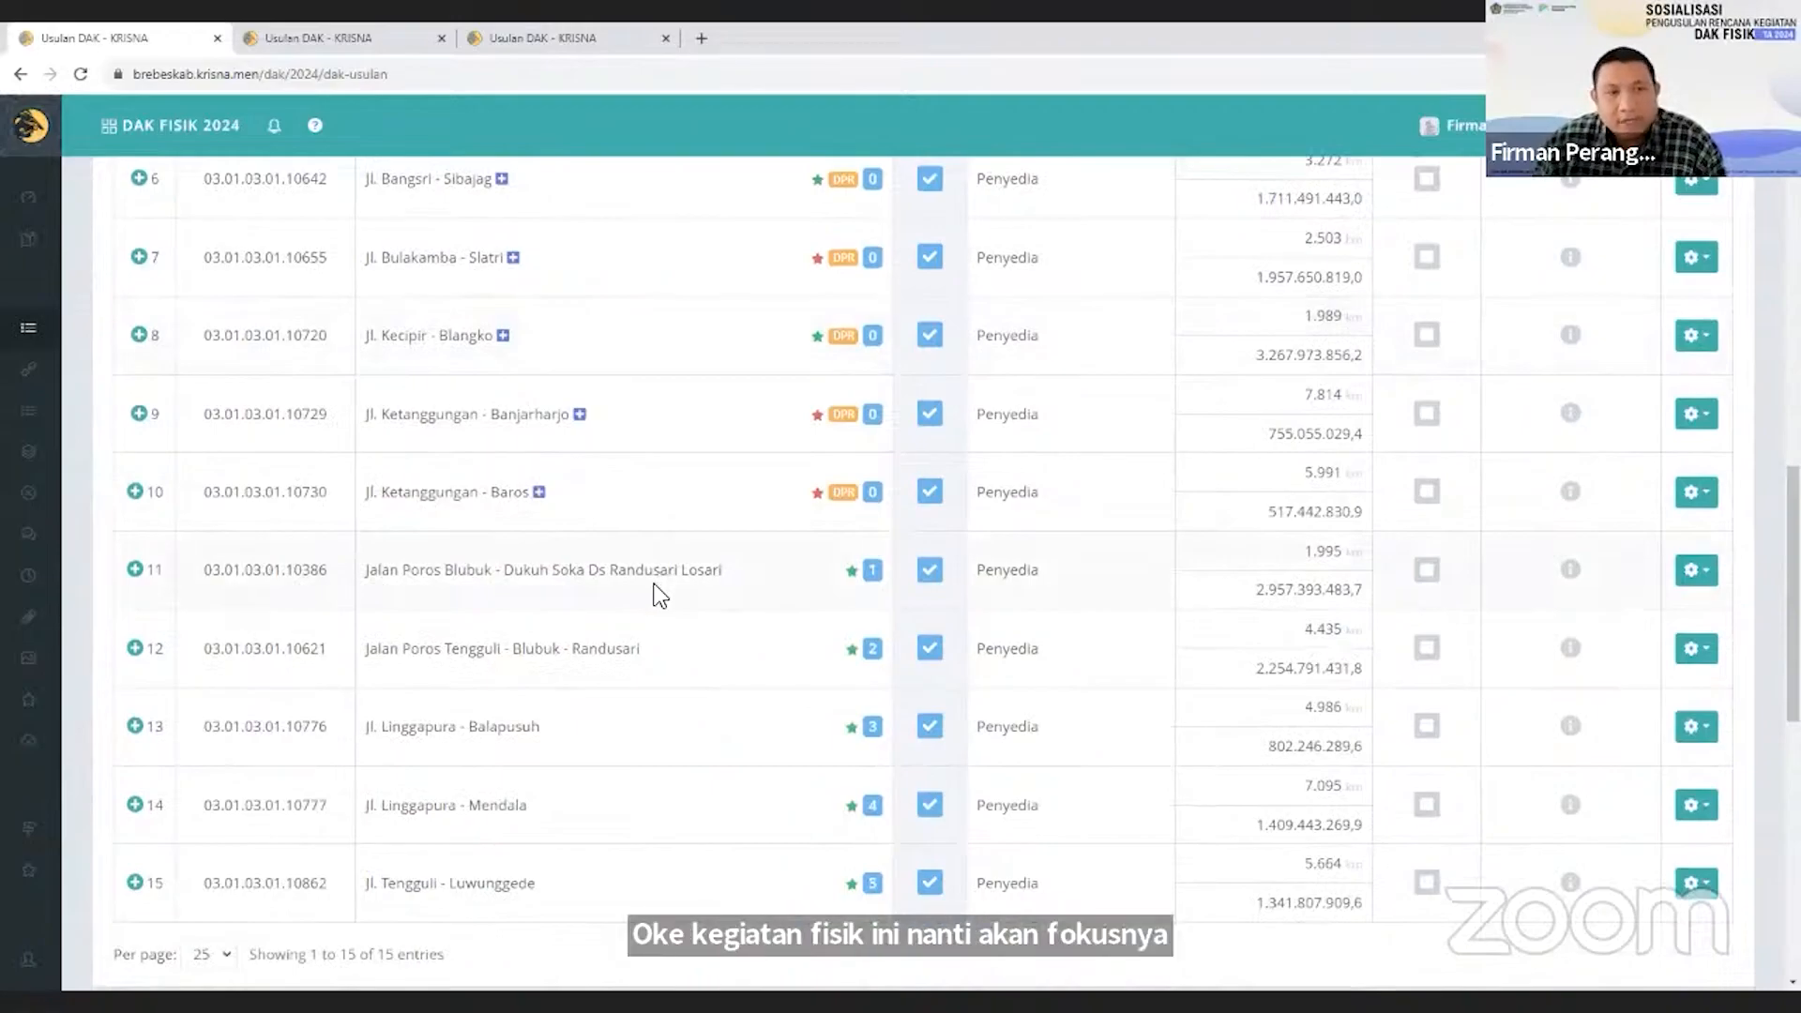
scroll(662, 596, "up", 2)
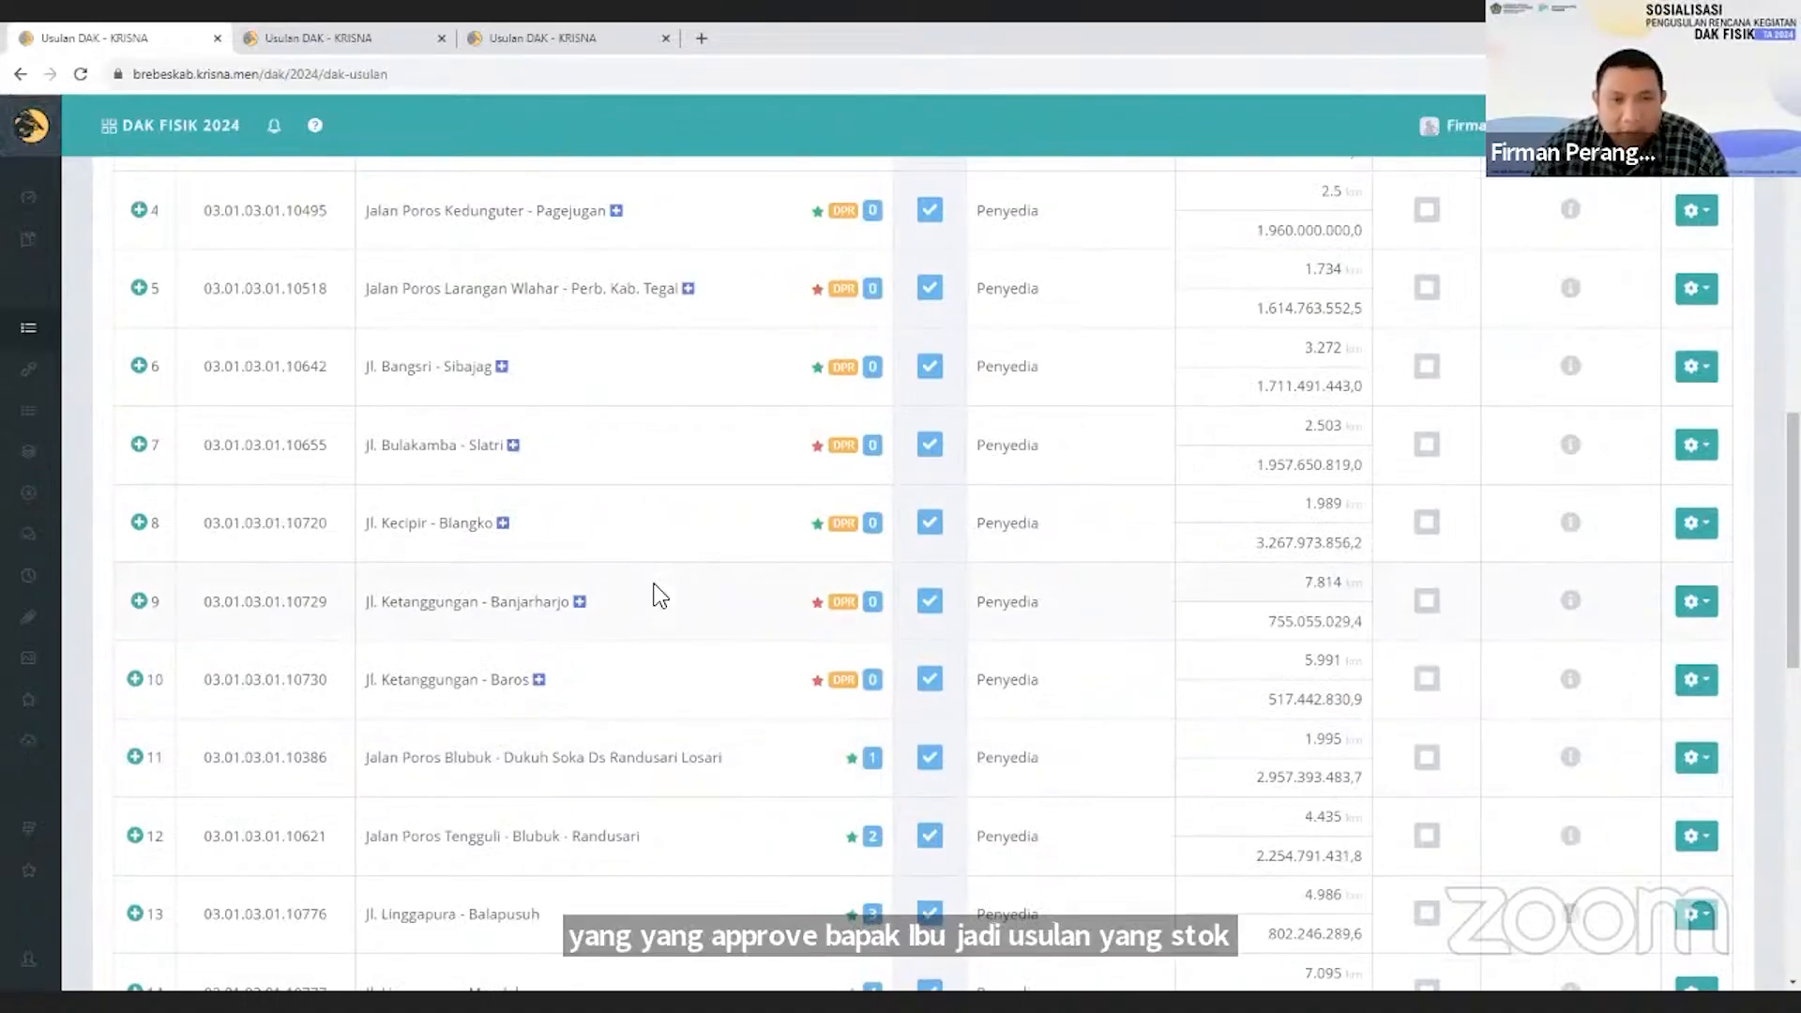
scroll(661, 596, "down", 3)
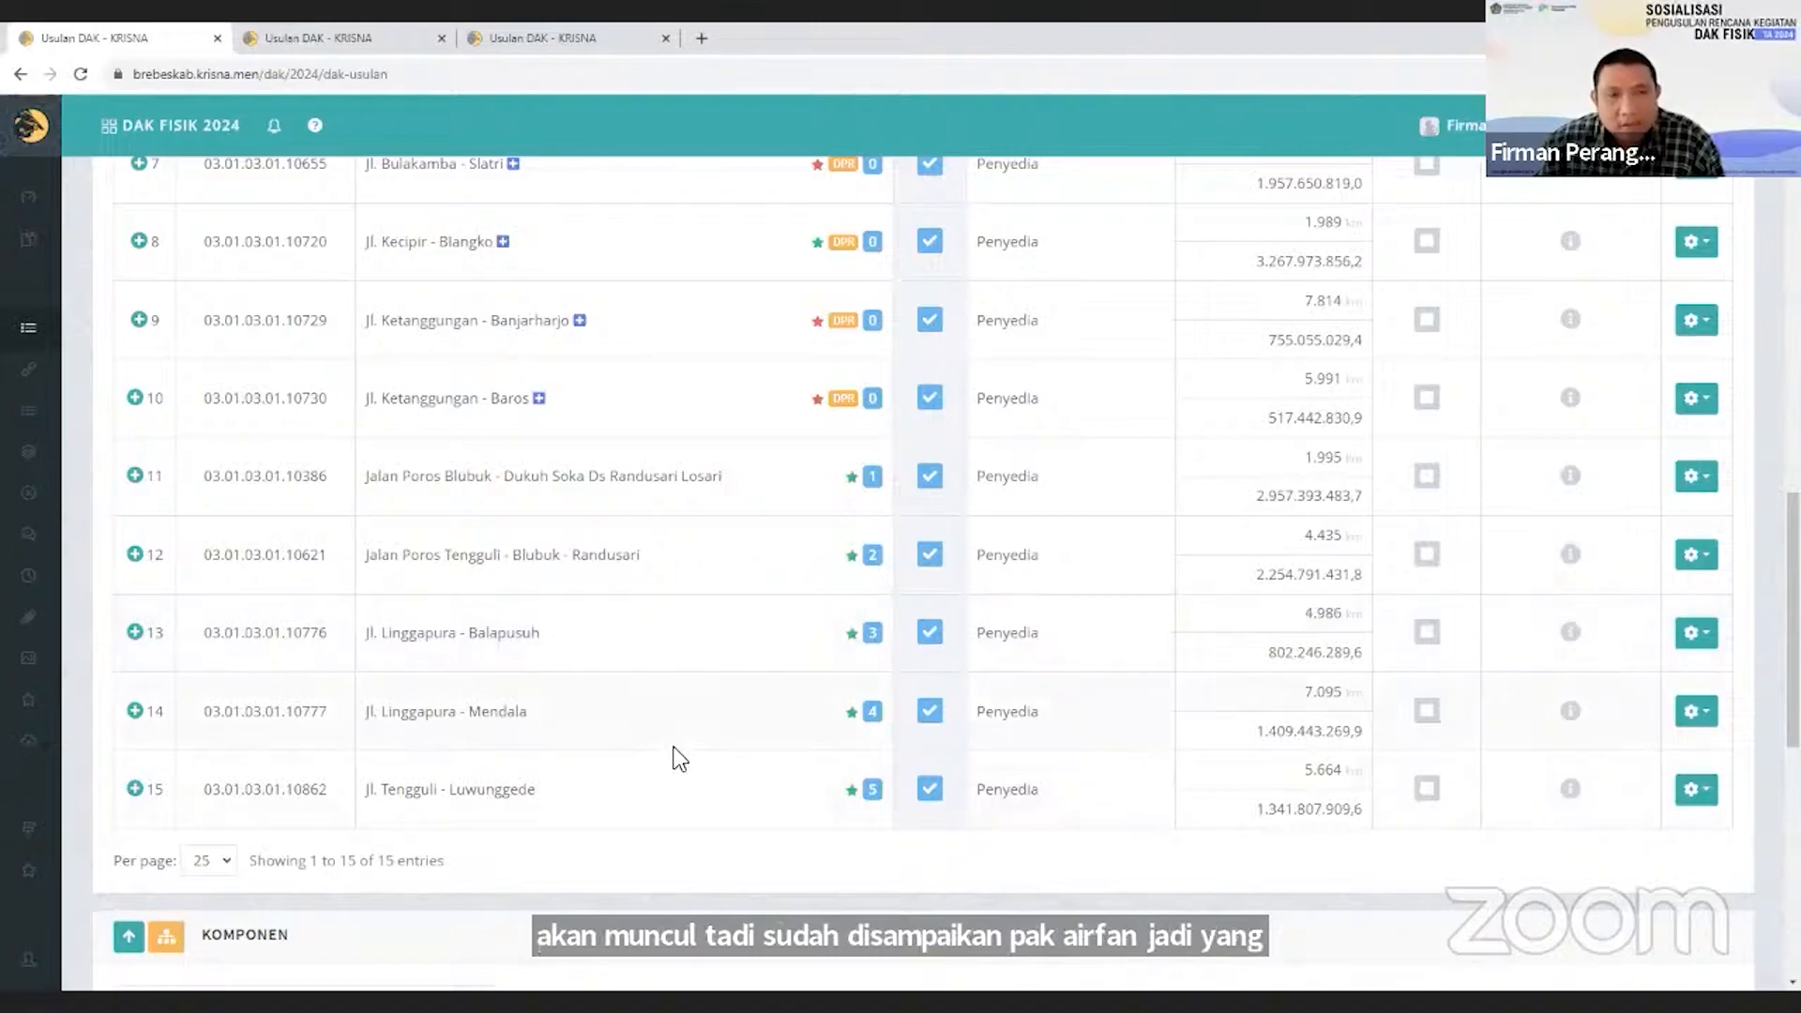
scroll(680, 758, "up", 2)
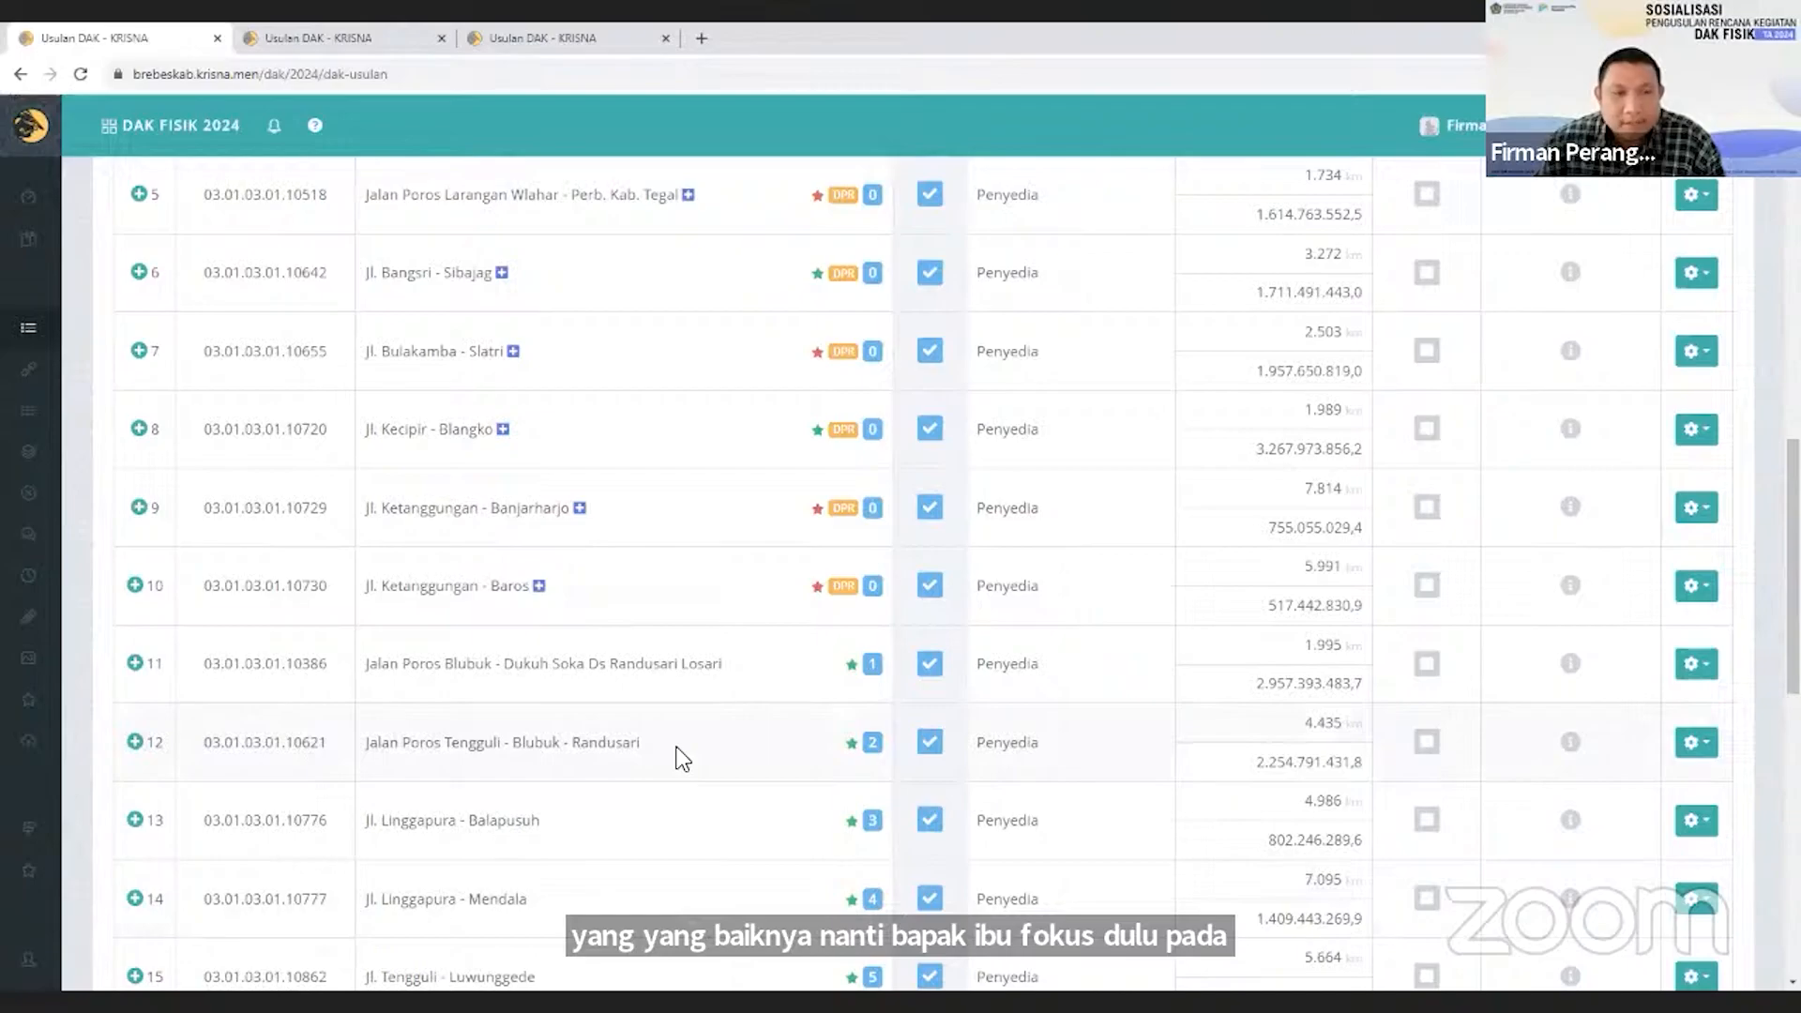
scroll(682, 757, "up", 10)
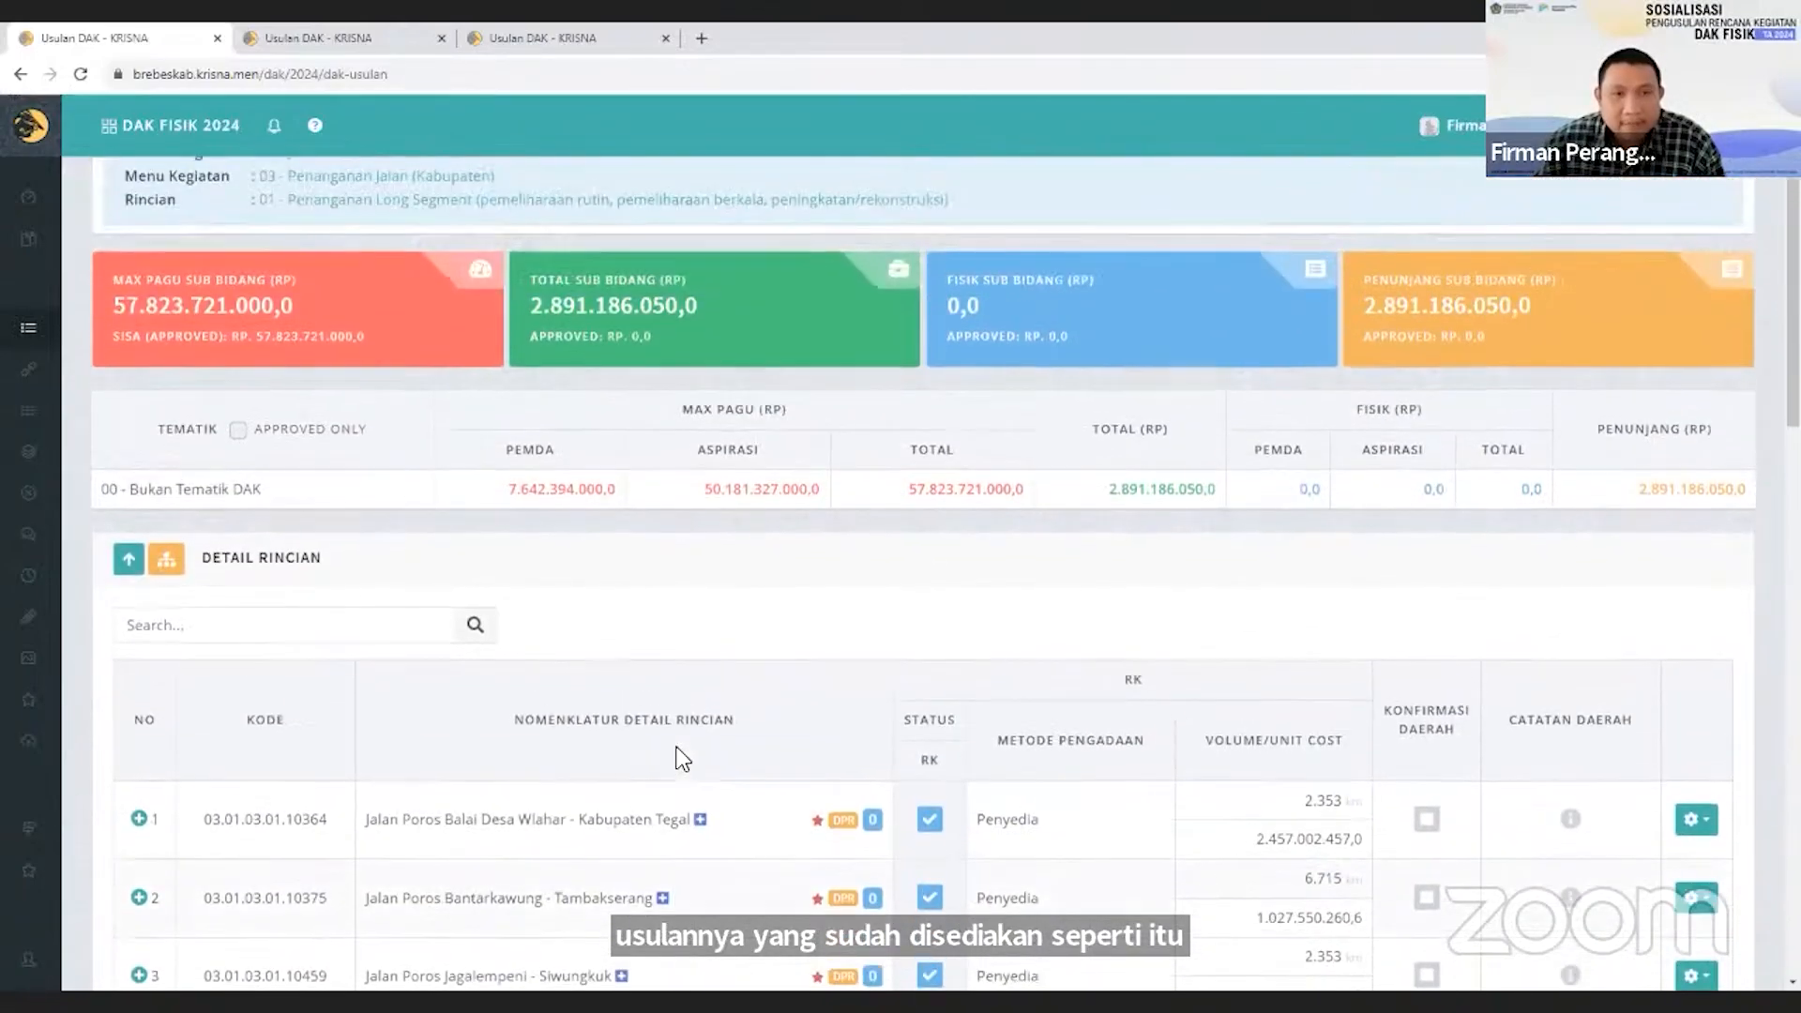
Compare the DPR-labelled and unlabelled proposals with the Aspirasi and Pemda ceilings in the Max Pagu table.
scroll(682, 758, "down", 2)
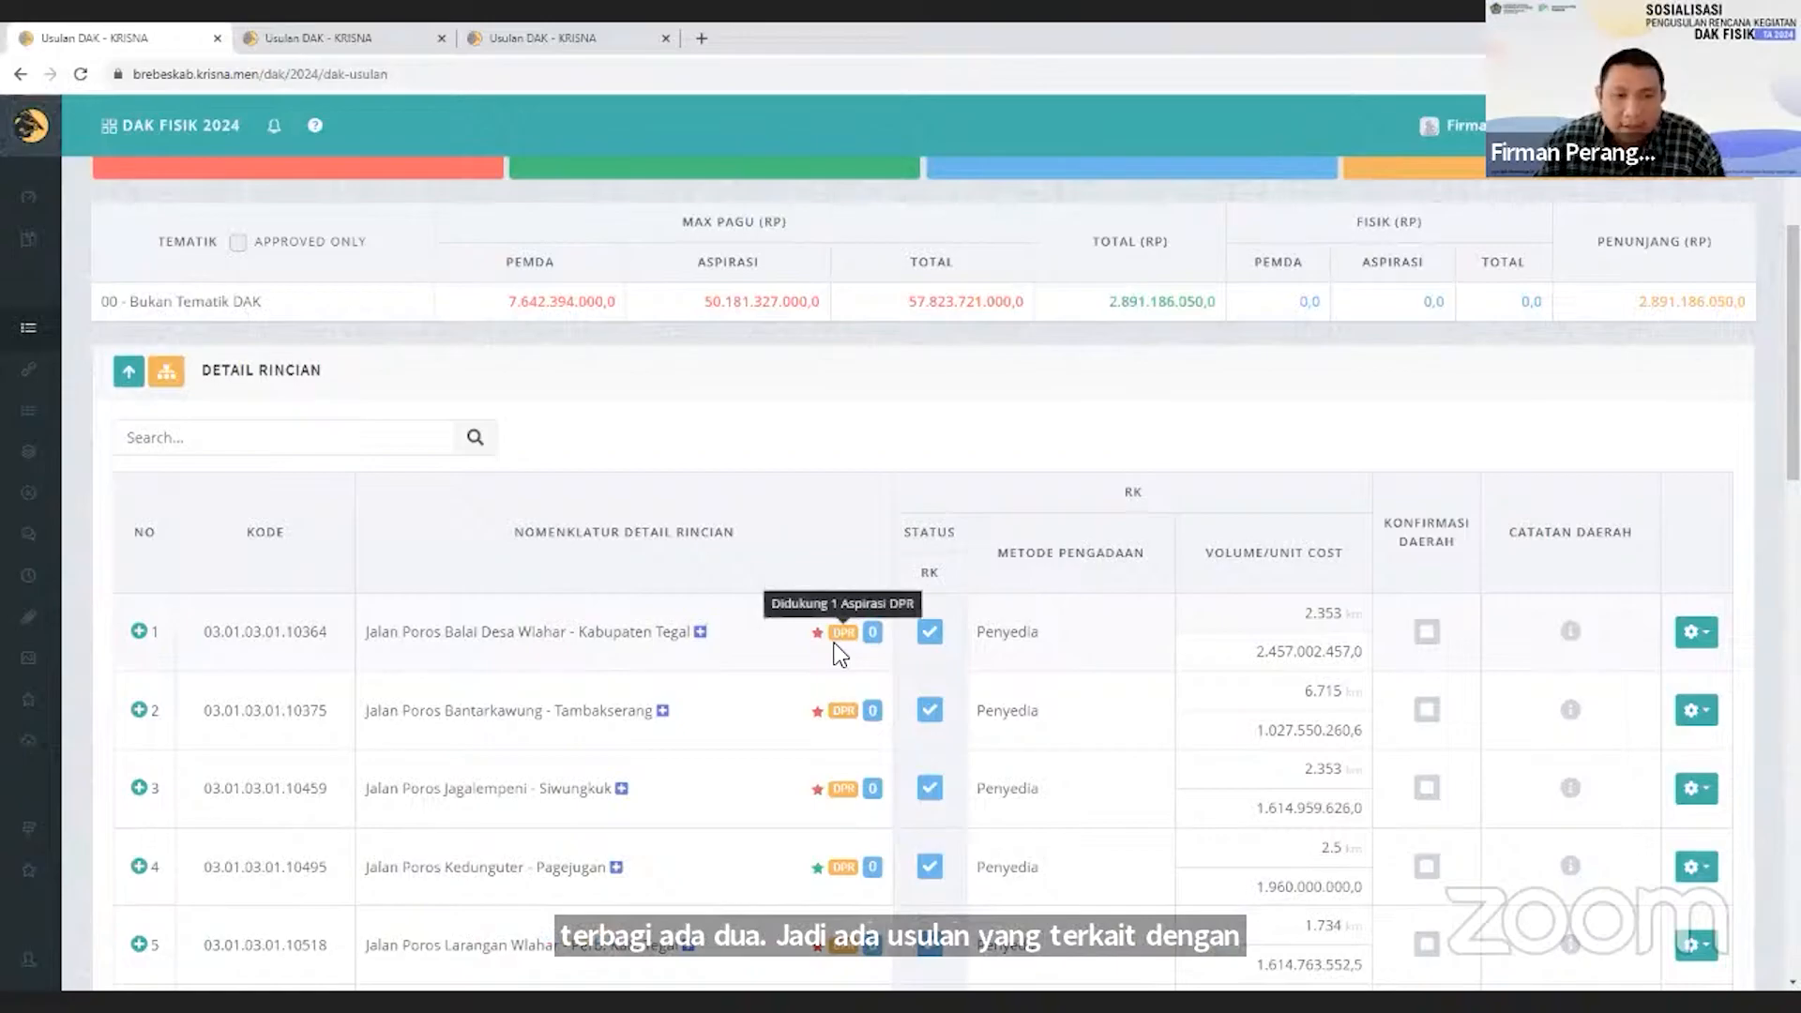
scroll(840, 652, "down", 5)
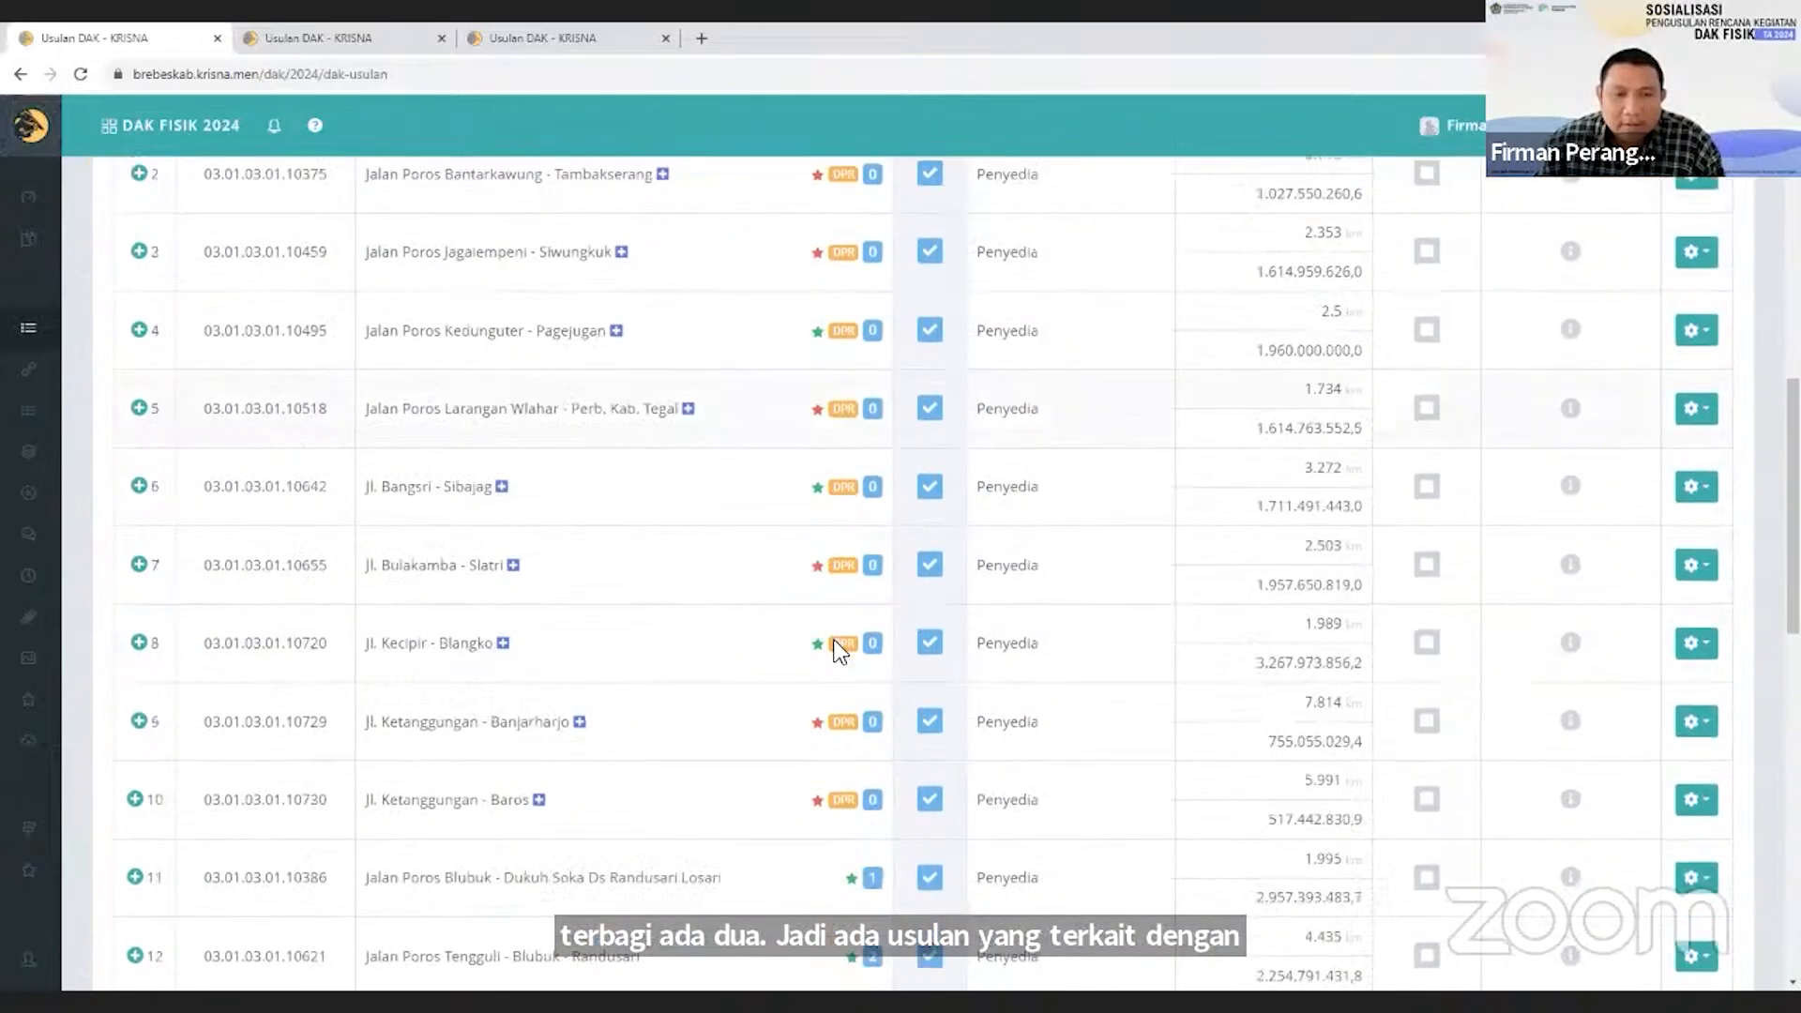
scroll(840, 652, "down", 4)
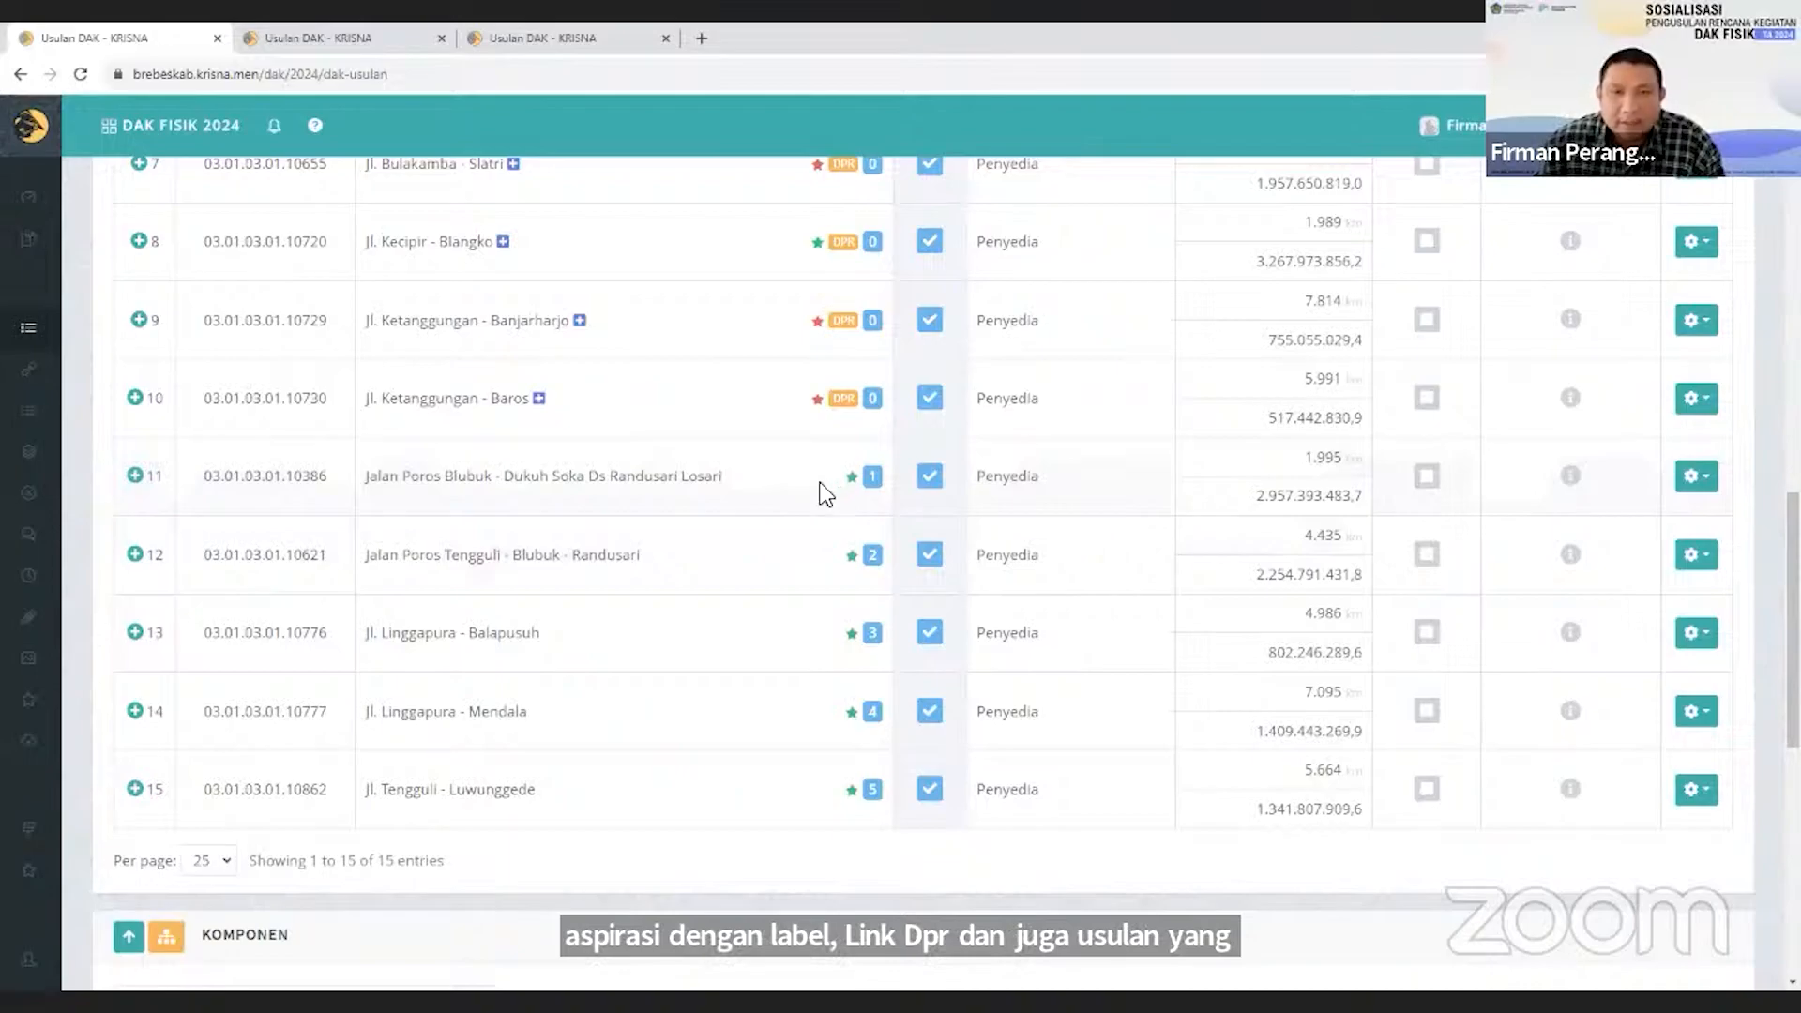
scroll(826, 492, "up", 9)
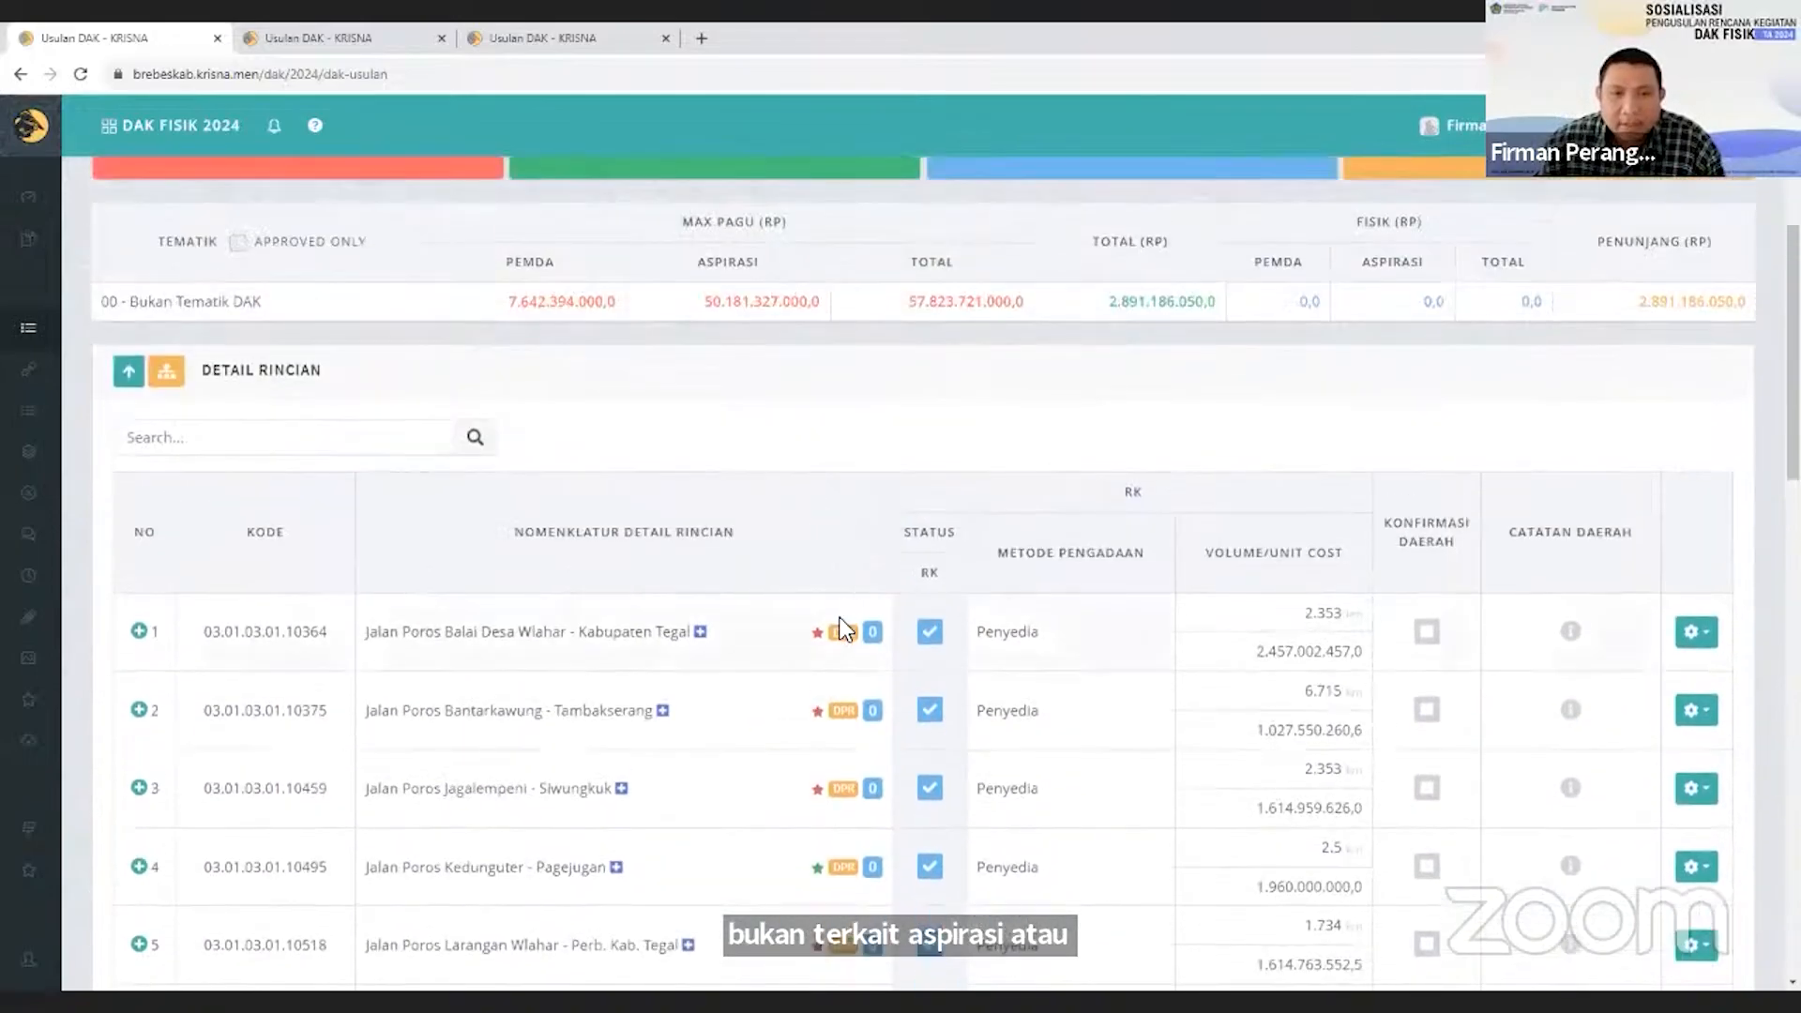
mouse_move(842, 638)
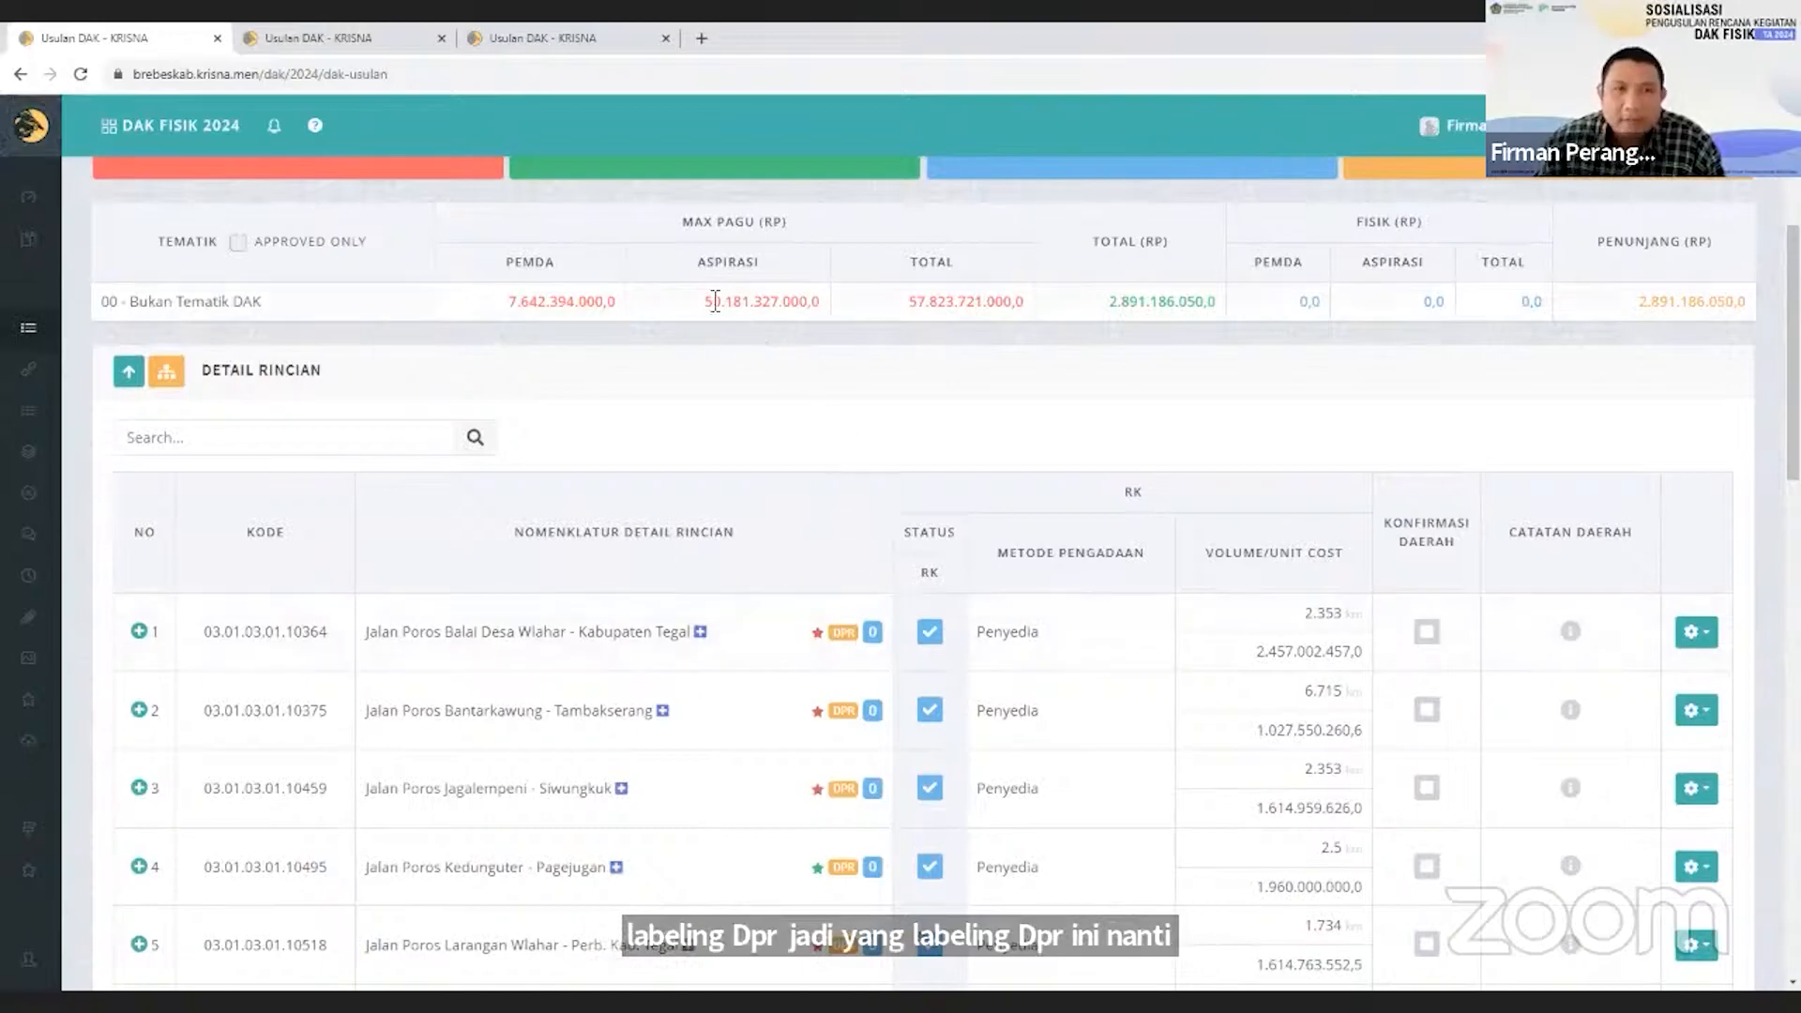
left_click_drag(706, 302, 766, 305)
left_click(771, 334)
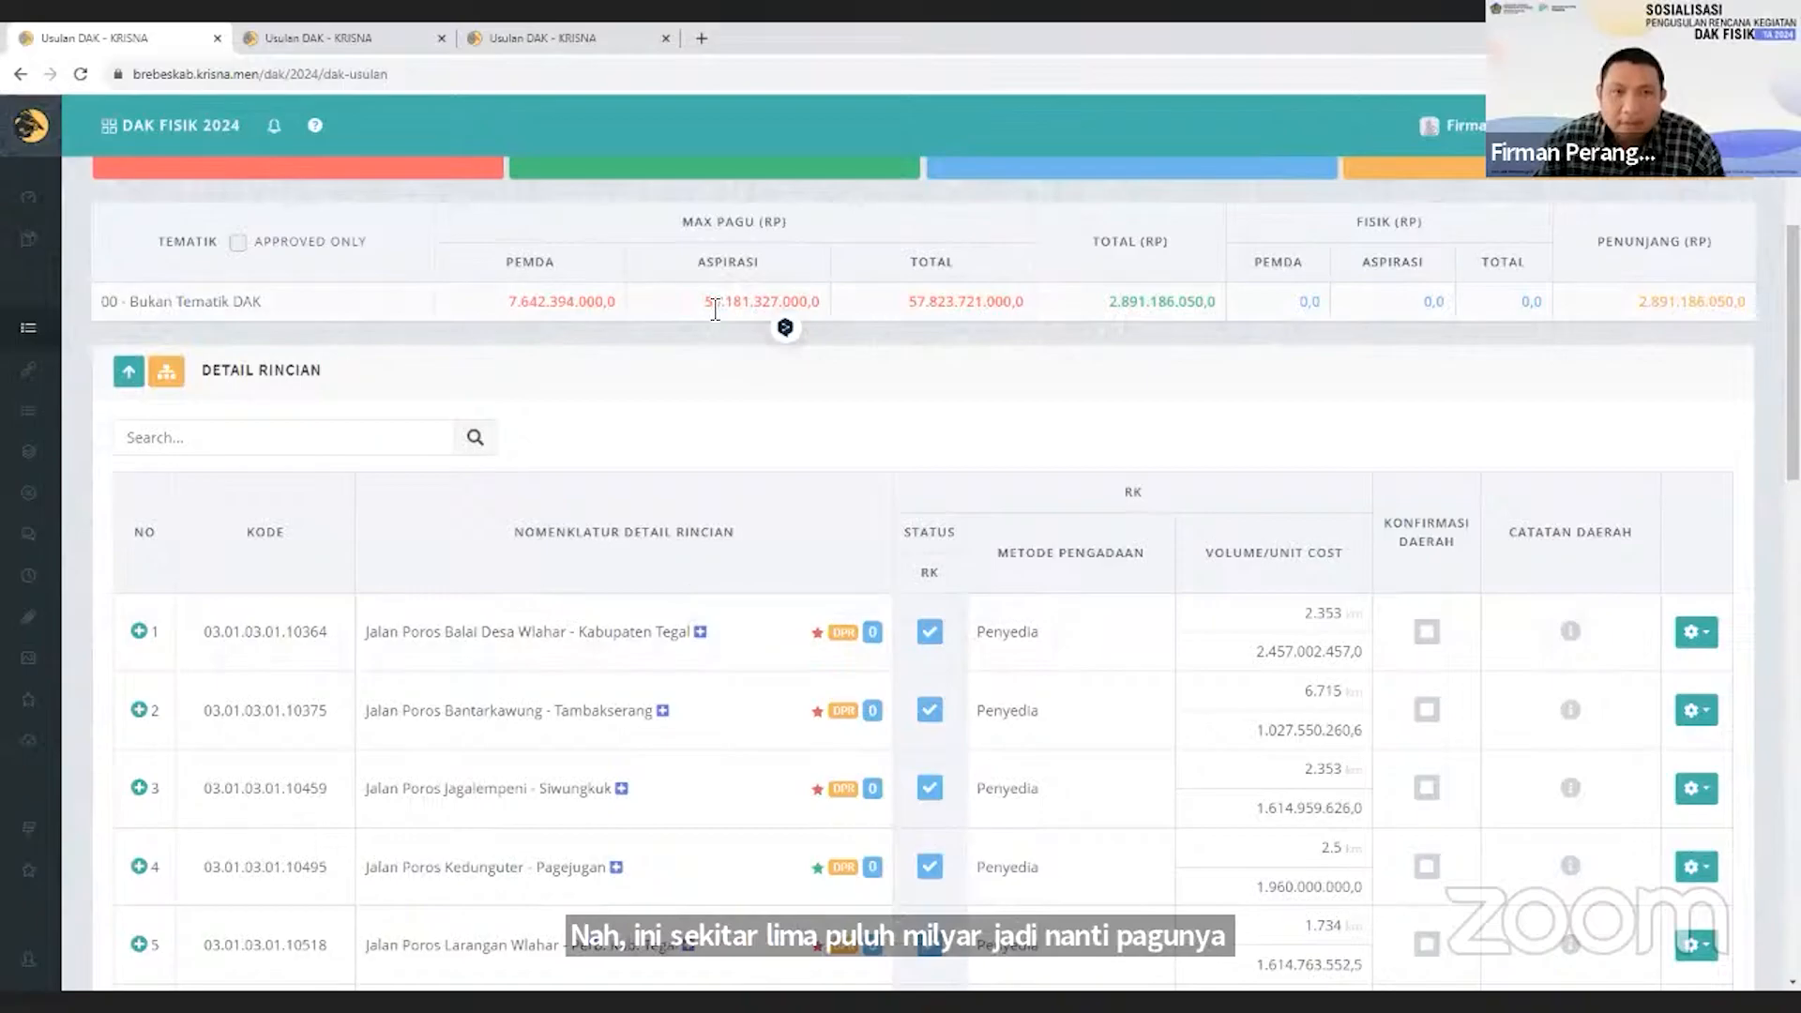
left_click_drag(704, 302, 724, 304)
scroll(778, 656, "down", 3)
scroll(783, 657, "up", 3)
scroll(784, 658, "down", 8)
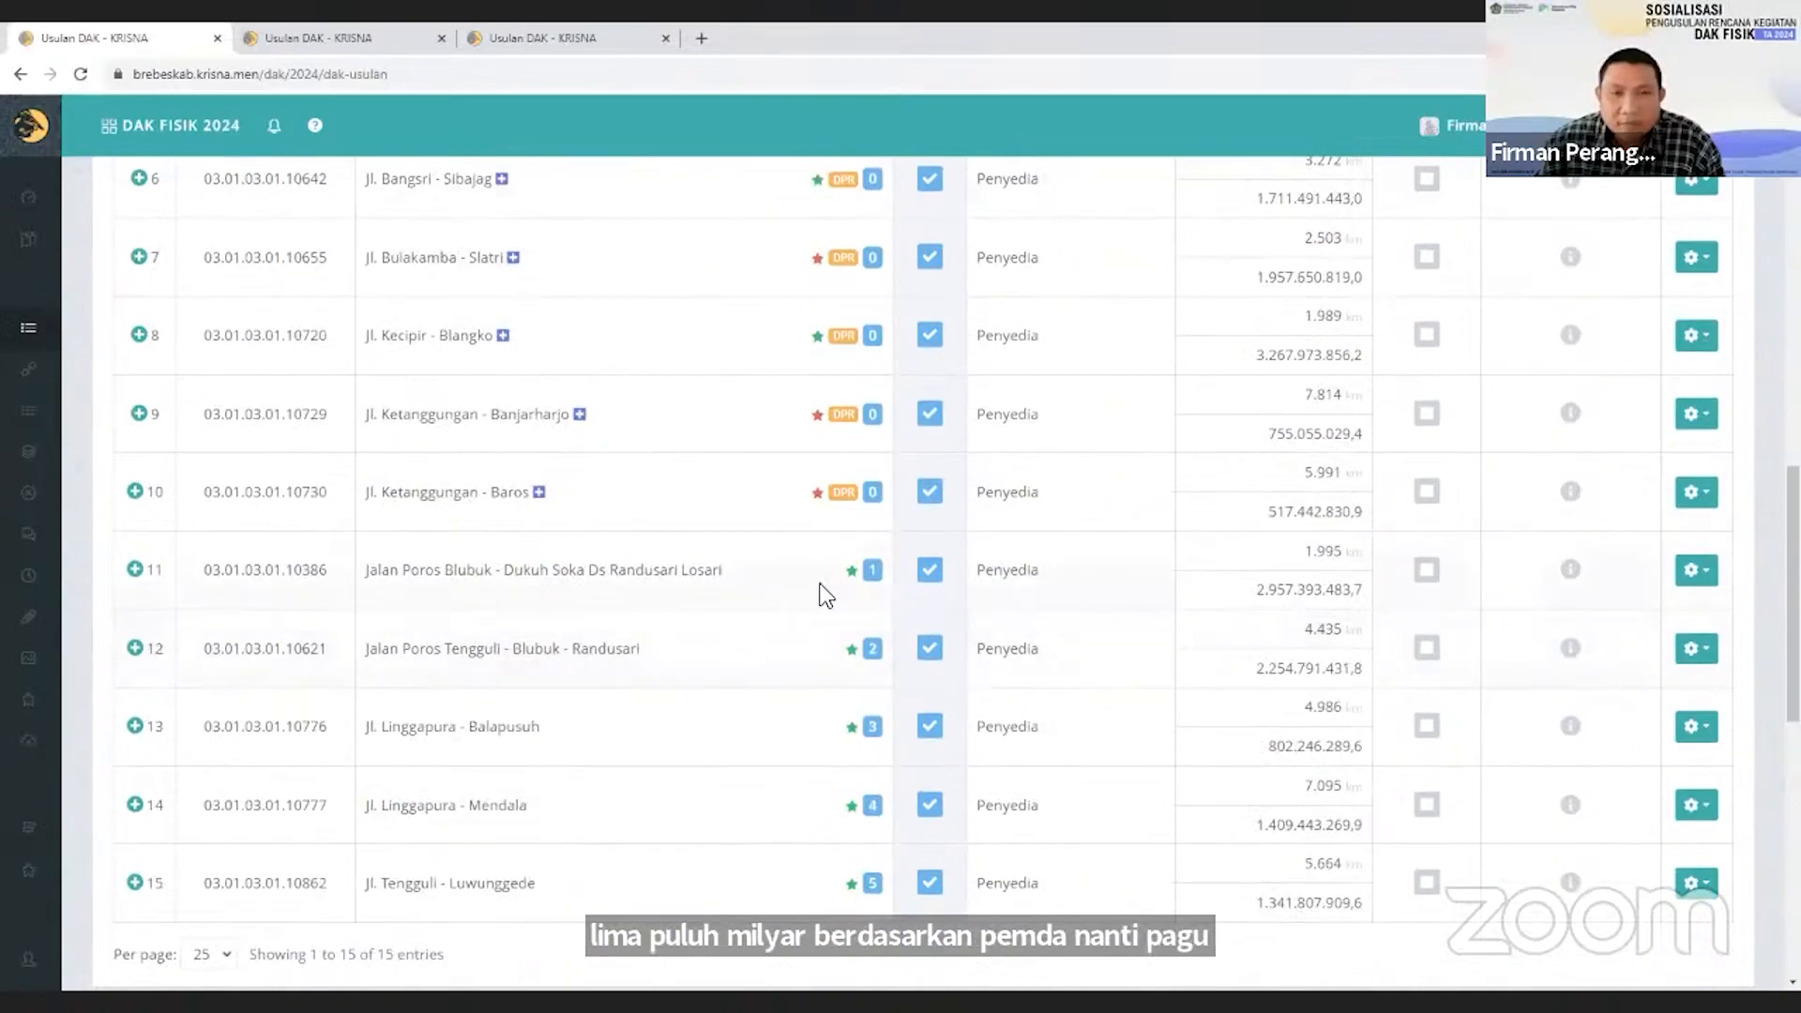
scroll(844, 619, "up", 8)
left_click_drag(511, 303, 524, 303)
left_click(705, 419)
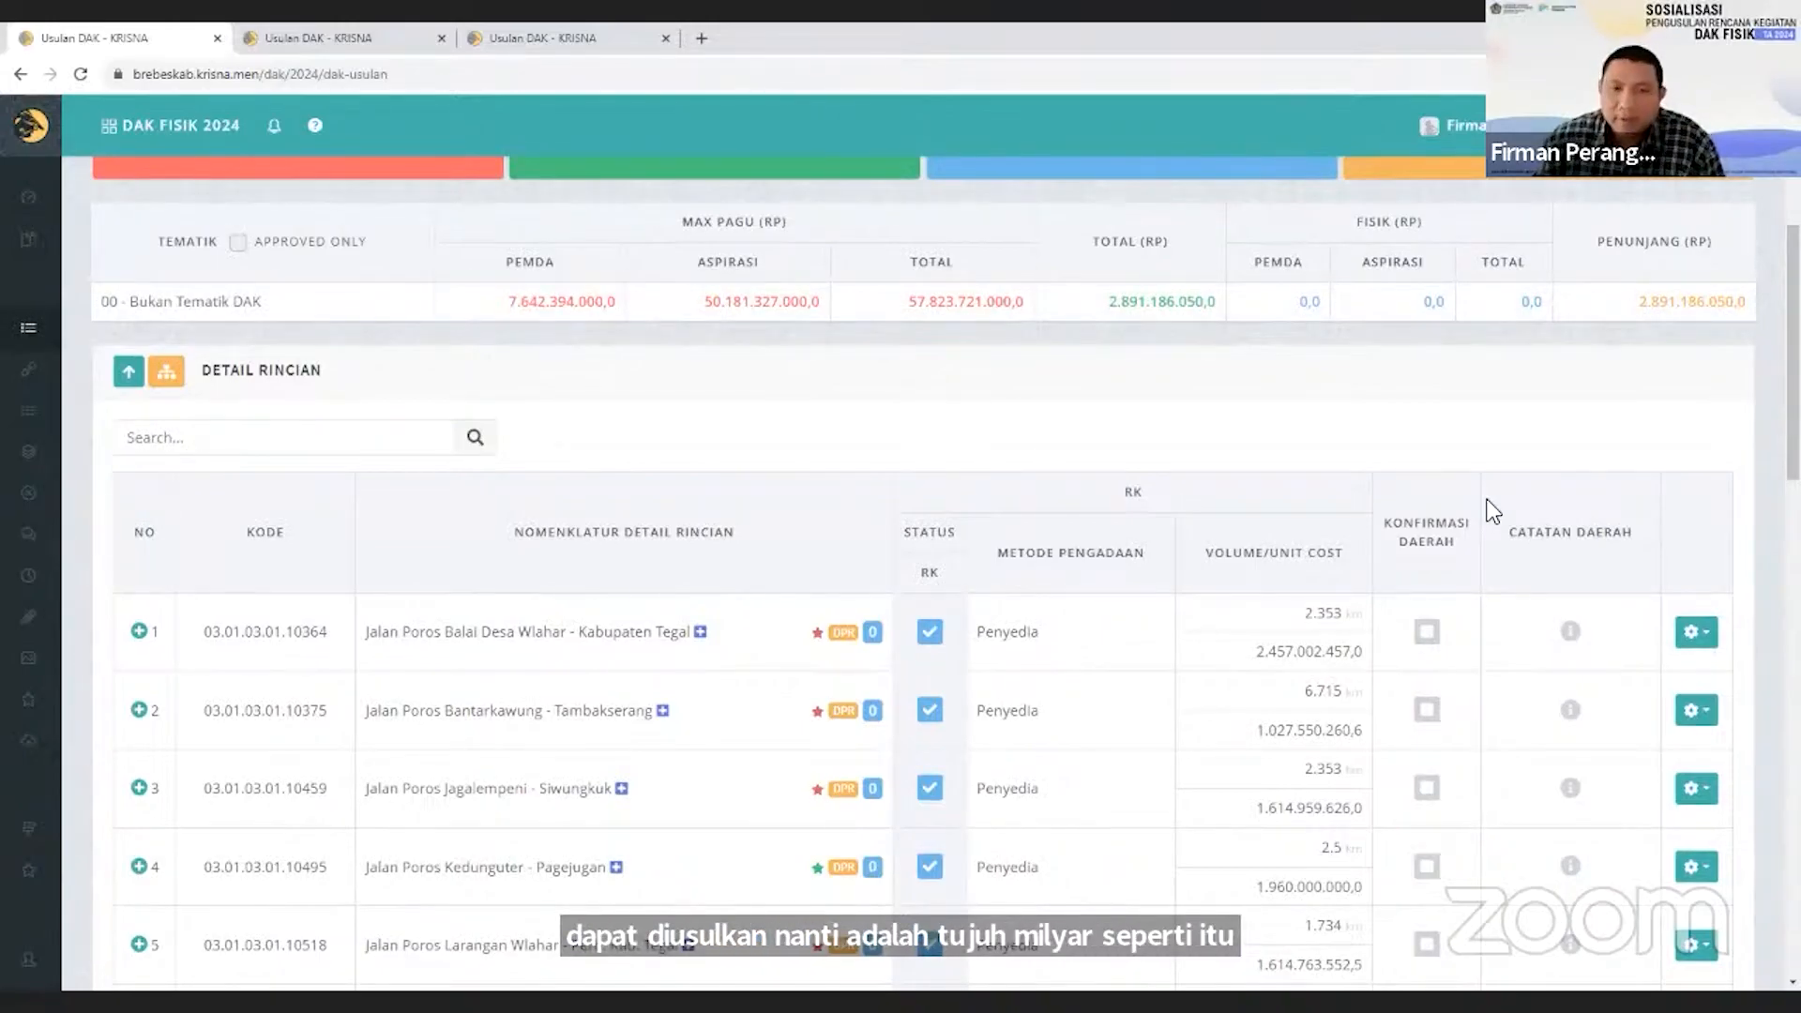
Open the detail rincian Jalan Poros Balai Desa Wlahar - Kabupaten Tegal for editing.
left_click(1685, 642)
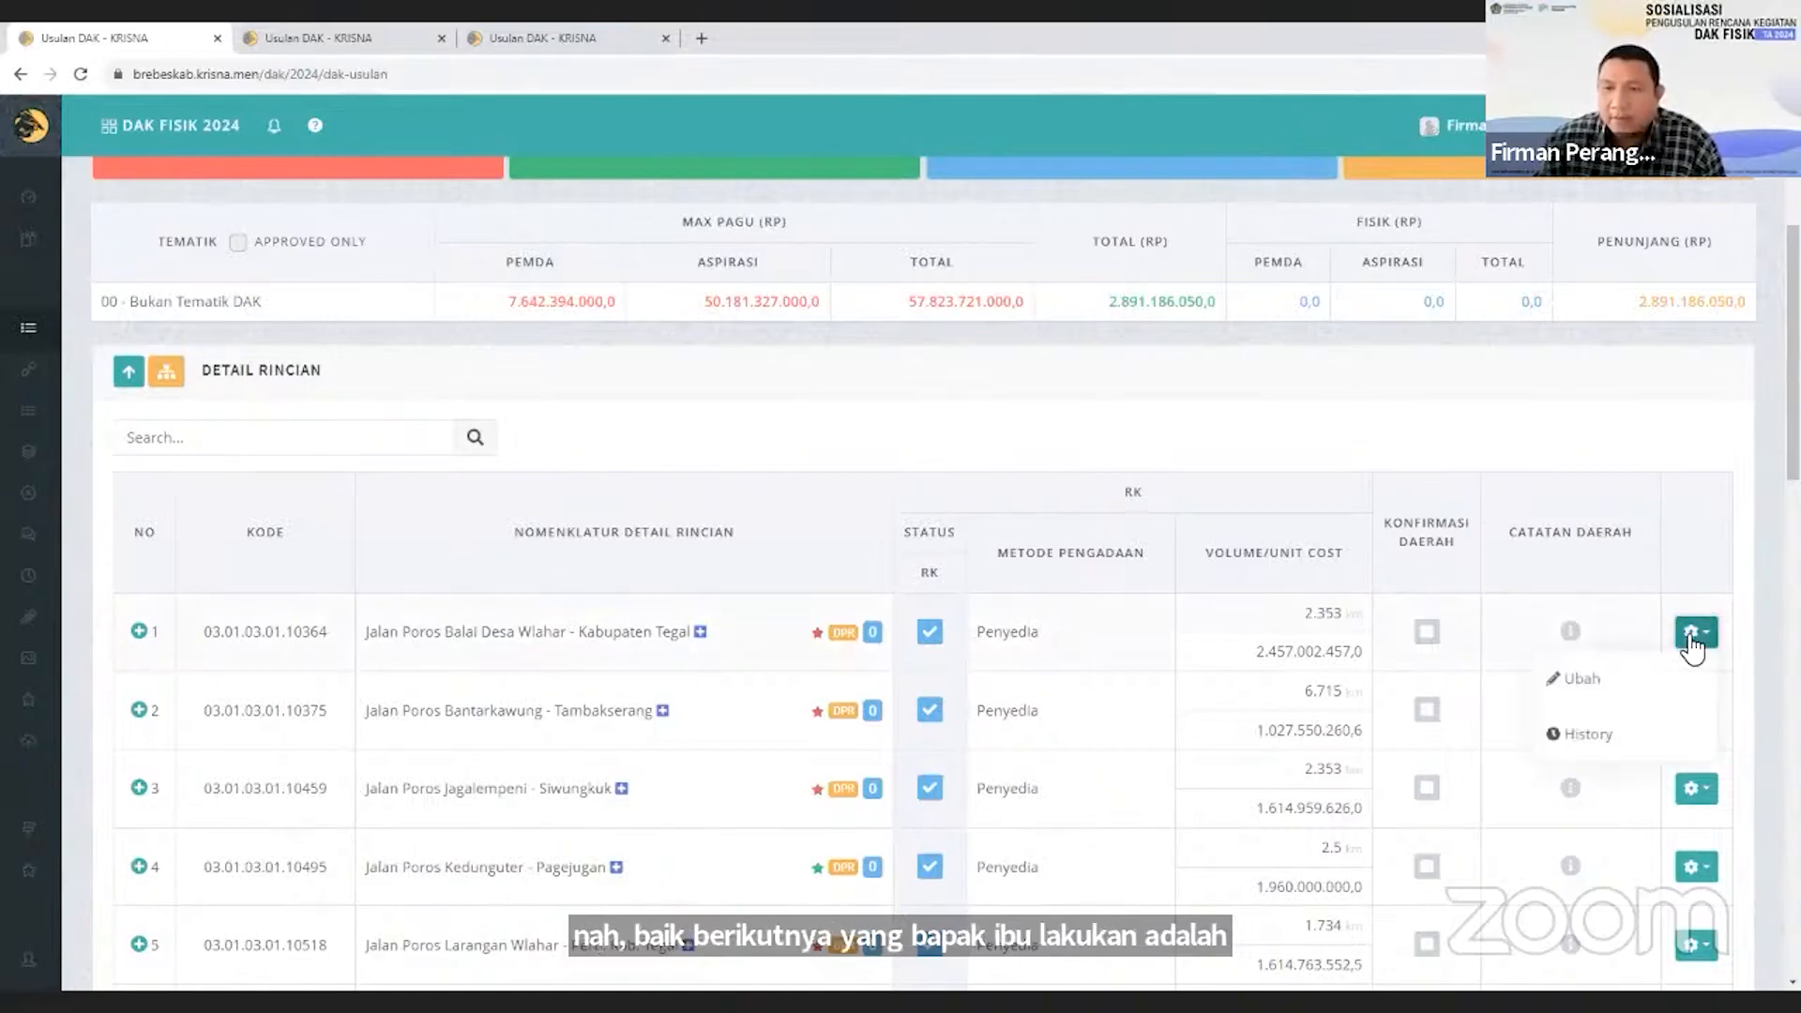
left_click(1692, 628)
left_click(1696, 631)
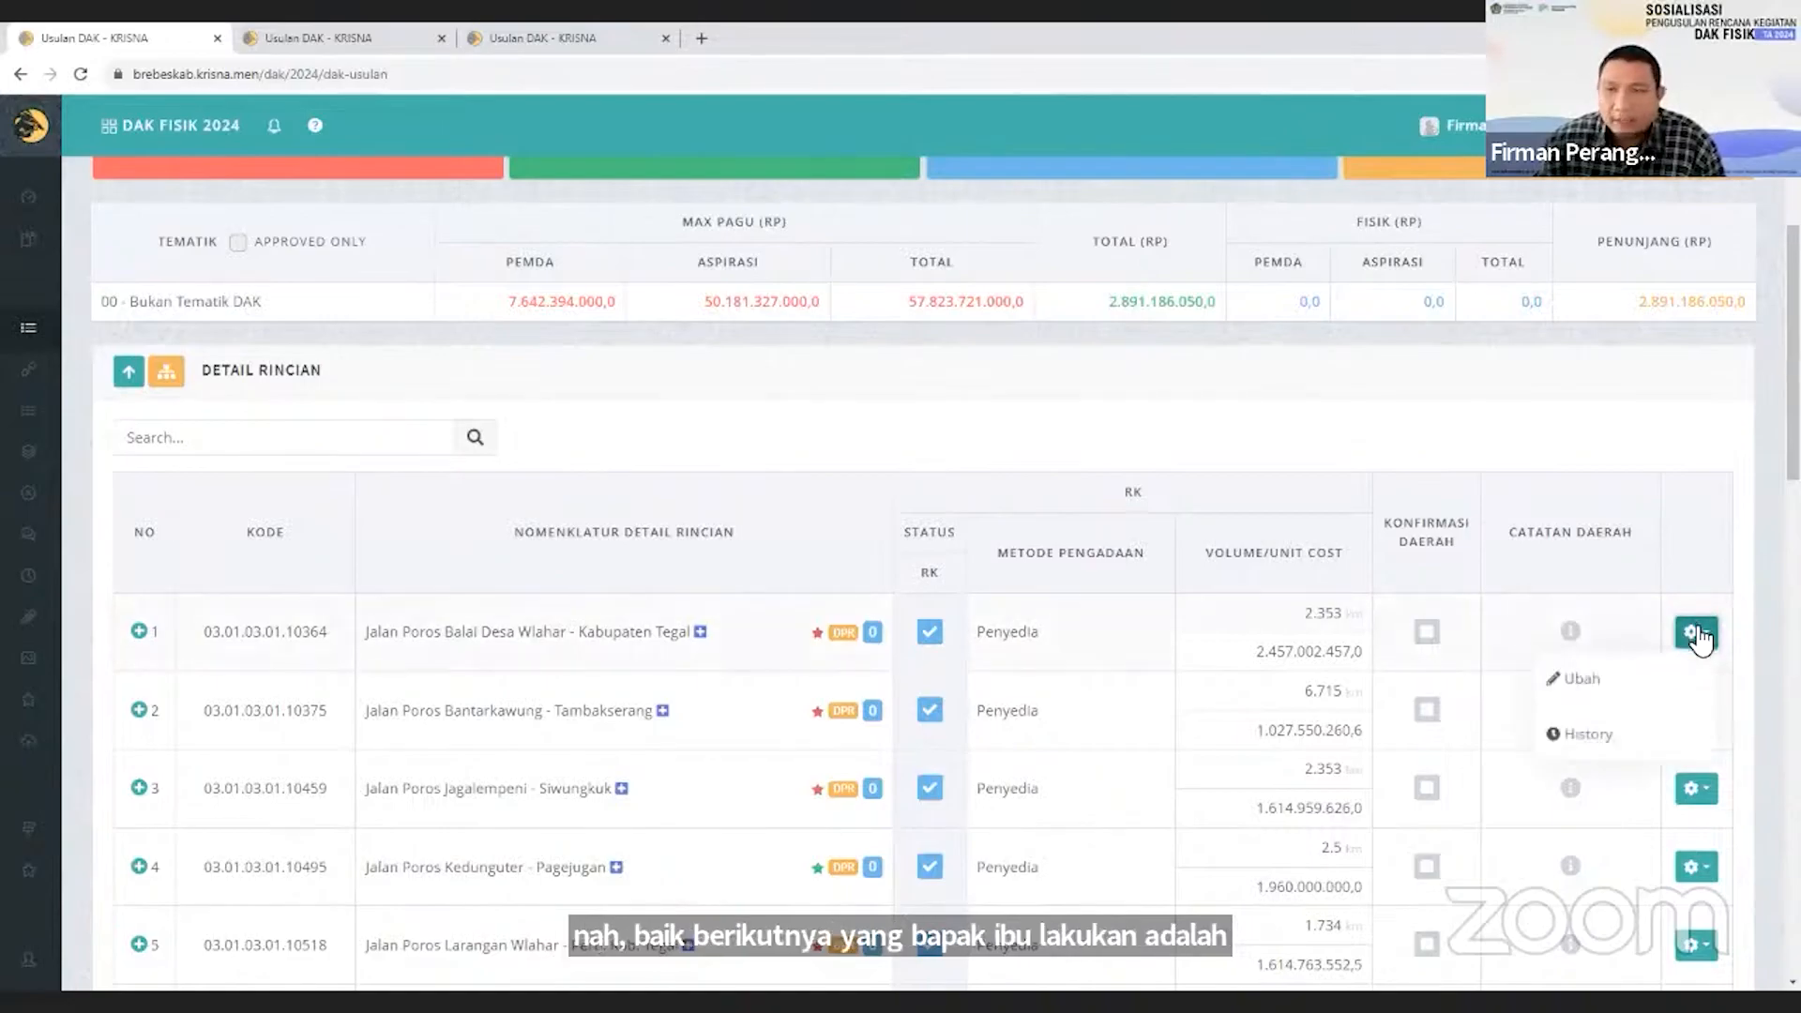
left_click(1655, 681)
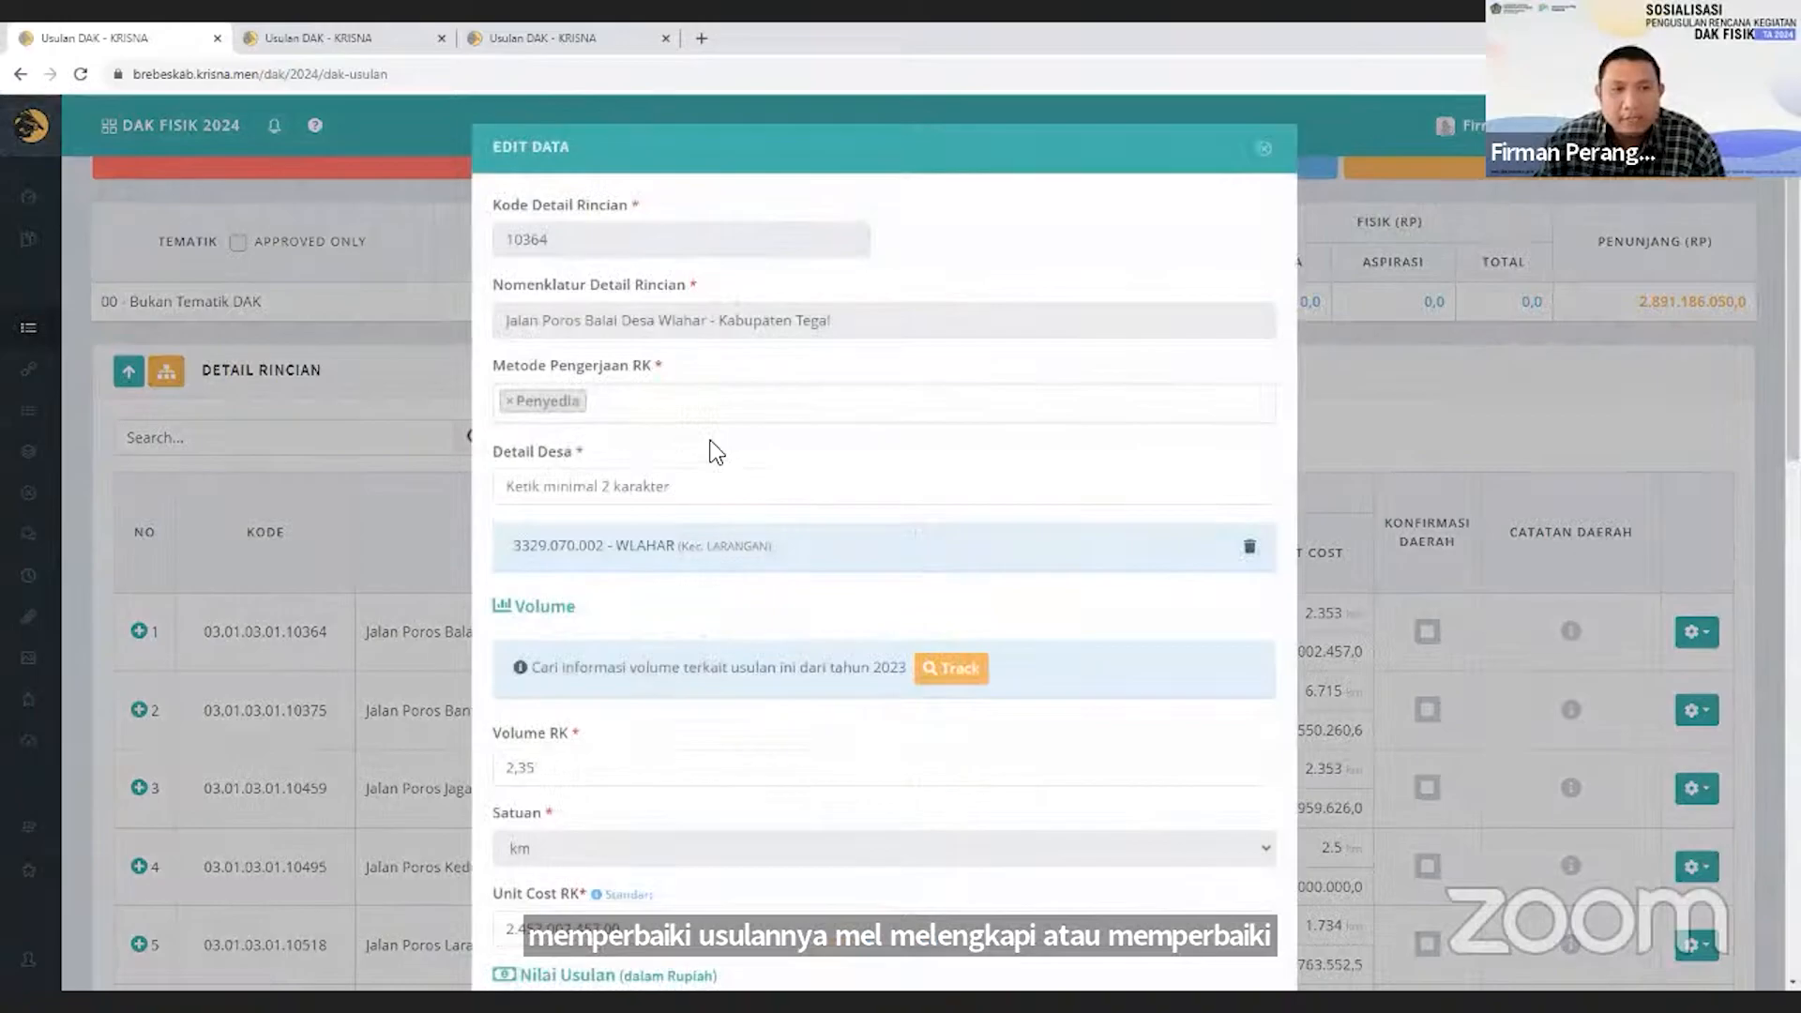
Review the proposal's Metode Pengerjaan RK, Detail Desa, volume, unit cost, Readiness Criteria RK, Keterangan RK and geolocation fields.
left_click(755, 414)
left_click(789, 372)
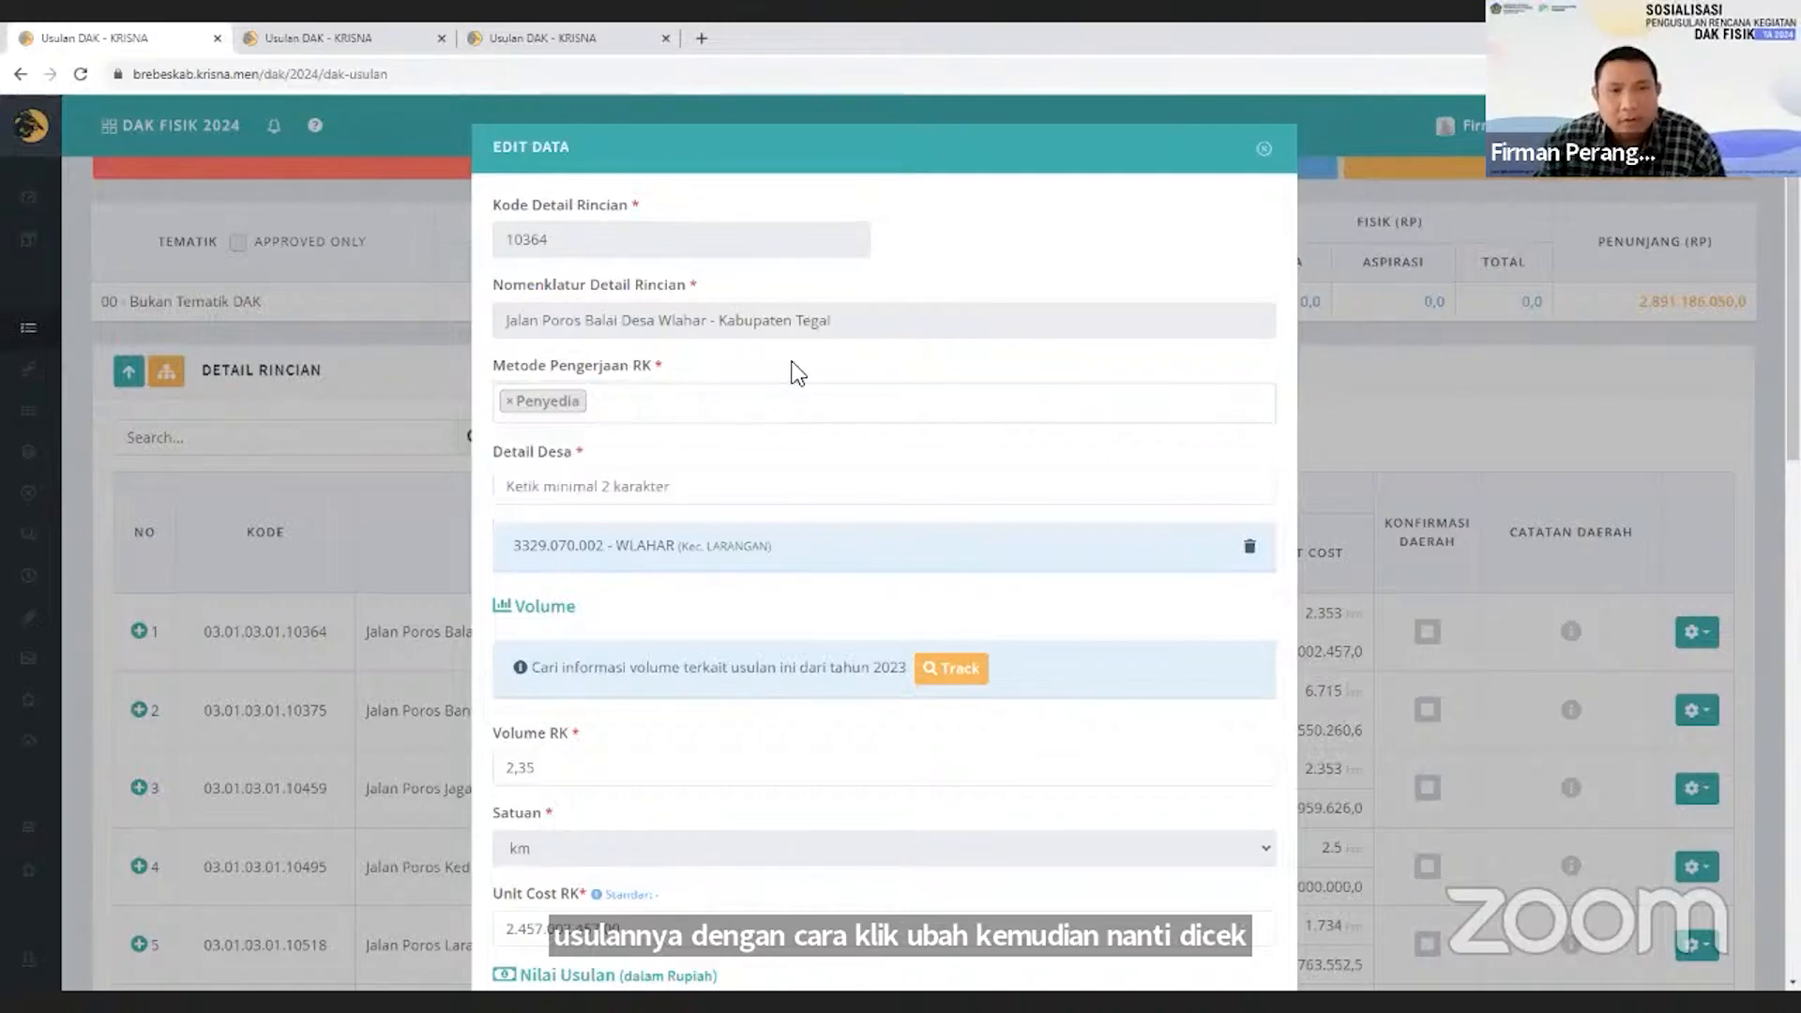
scroll(786, 413, "down", 1)
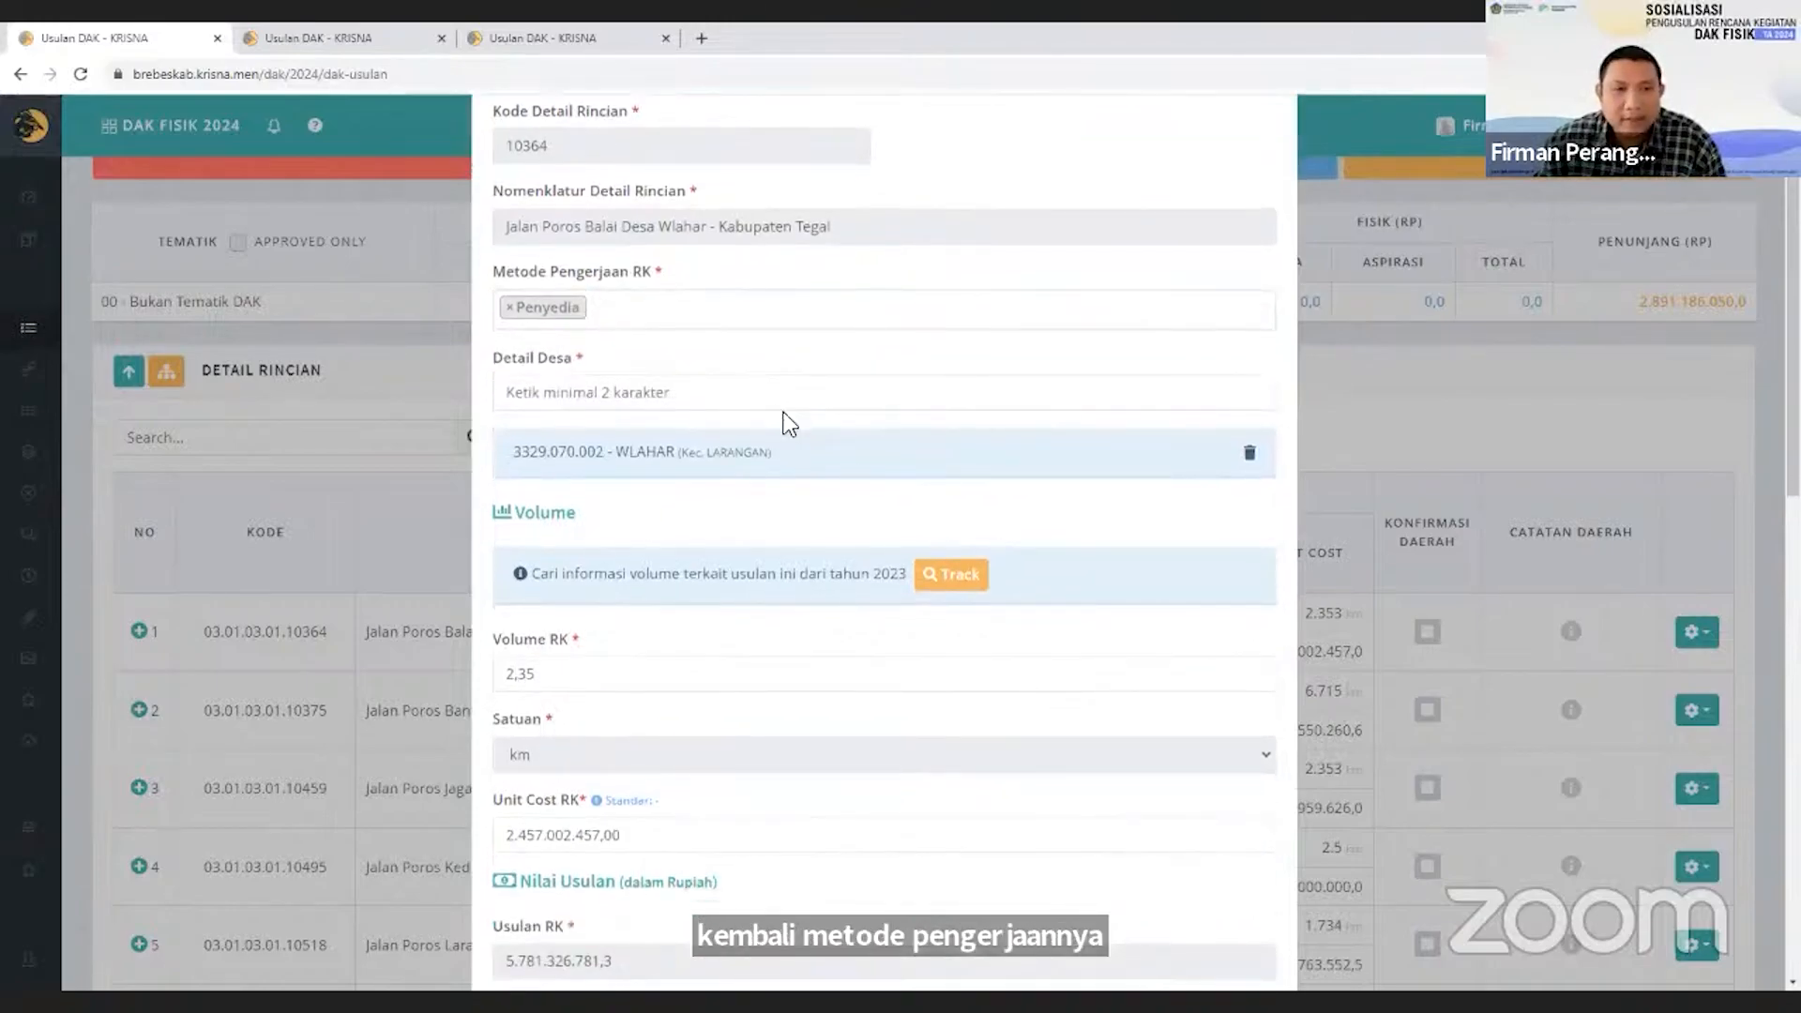
scroll(784, 413, "down", 3)
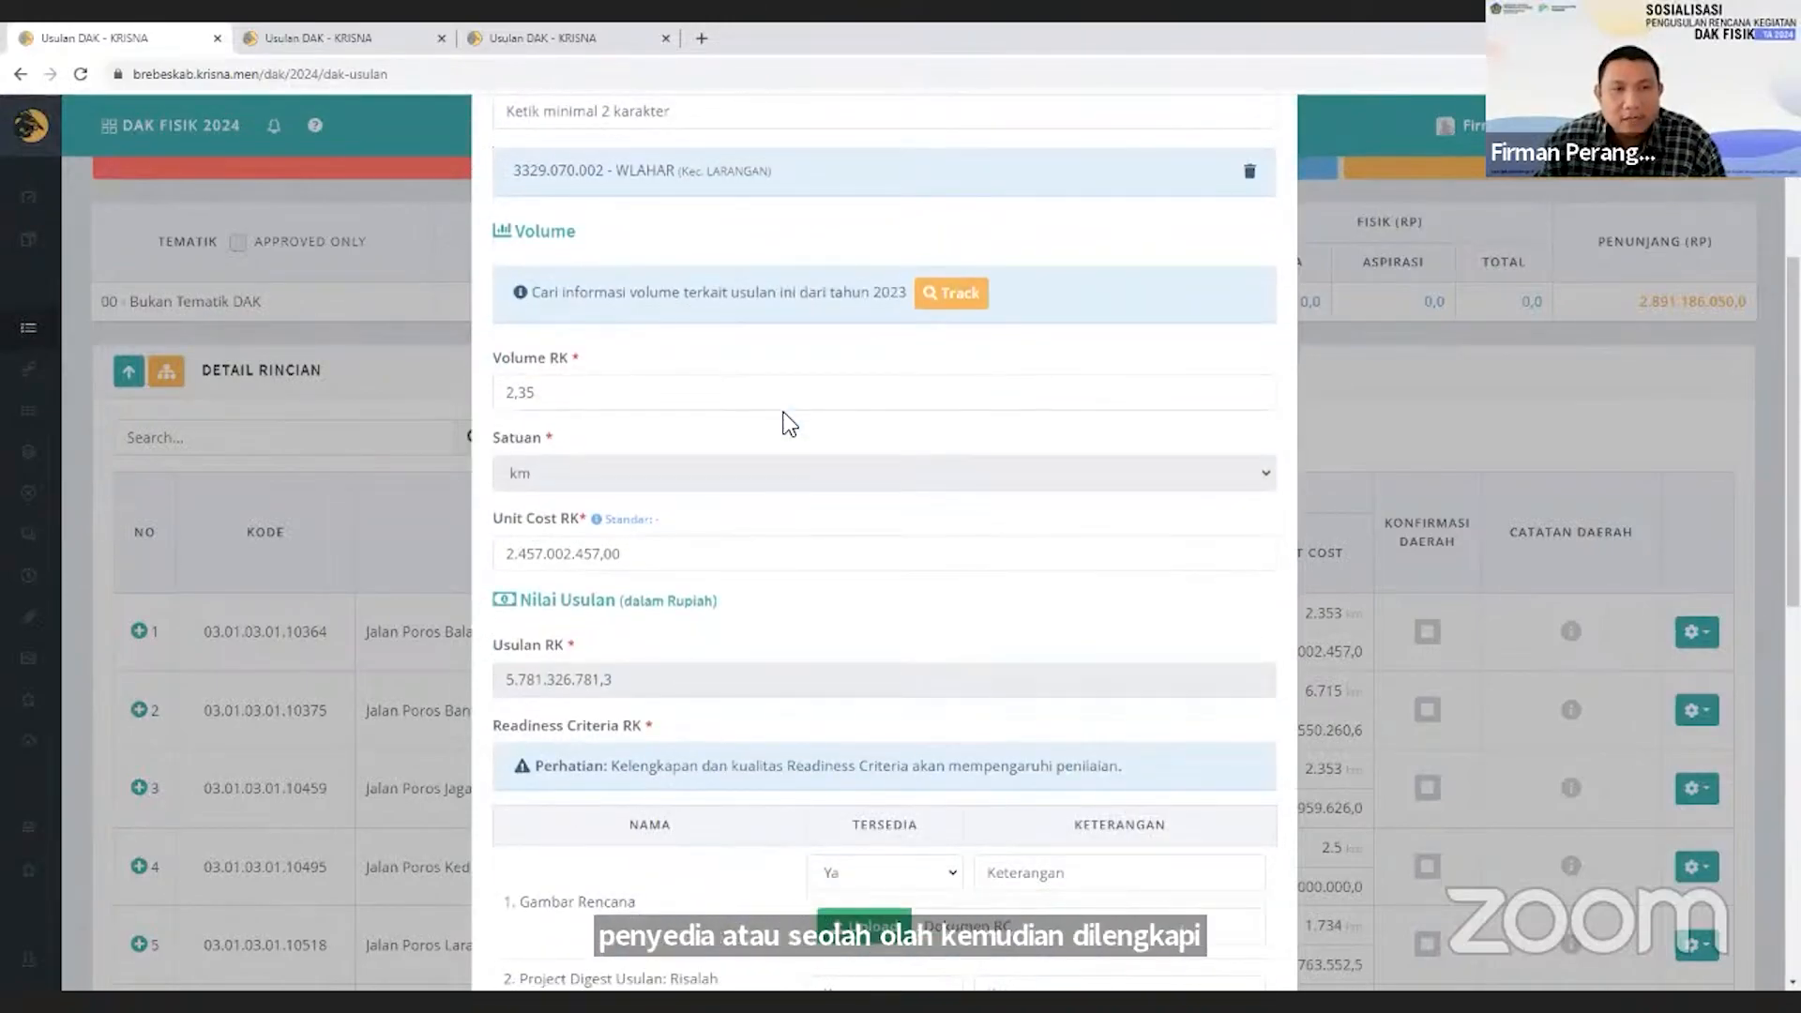
left_click(721, 552)
scroll(720, 552, "down", 4)
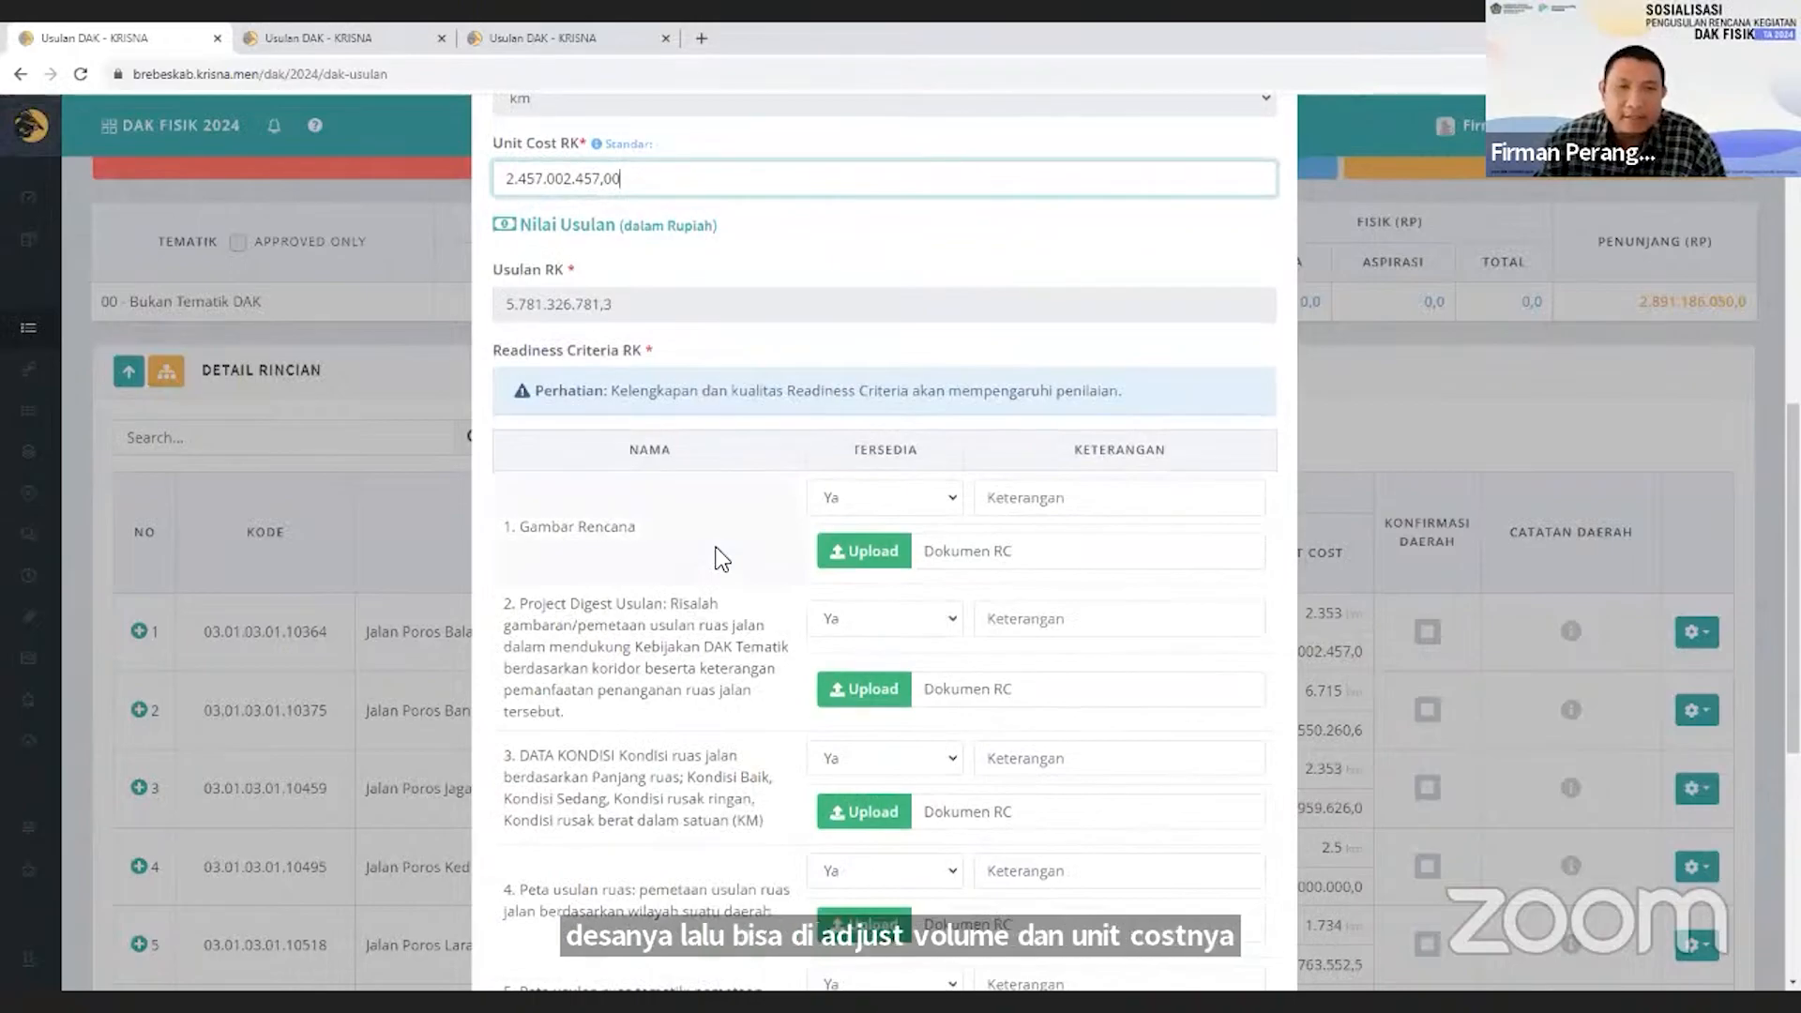
scroll(715, 542, "down", 1)
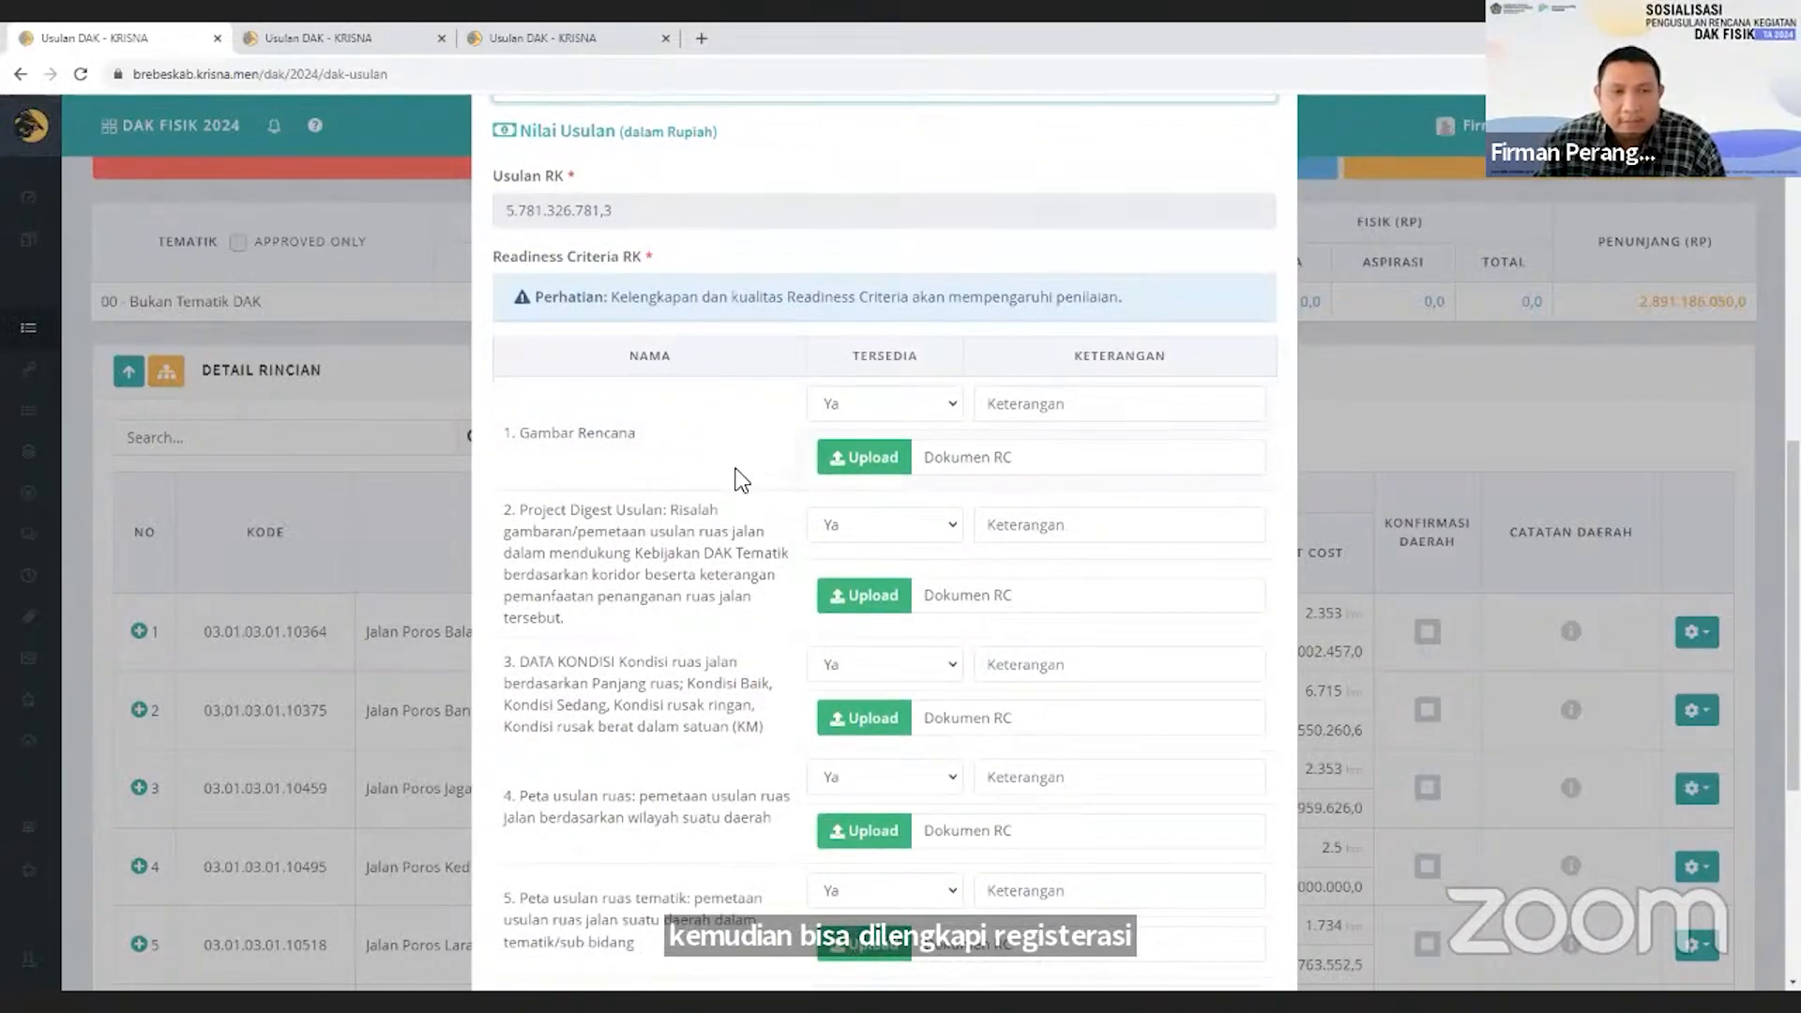
scroll(740, 481, "down", 3)
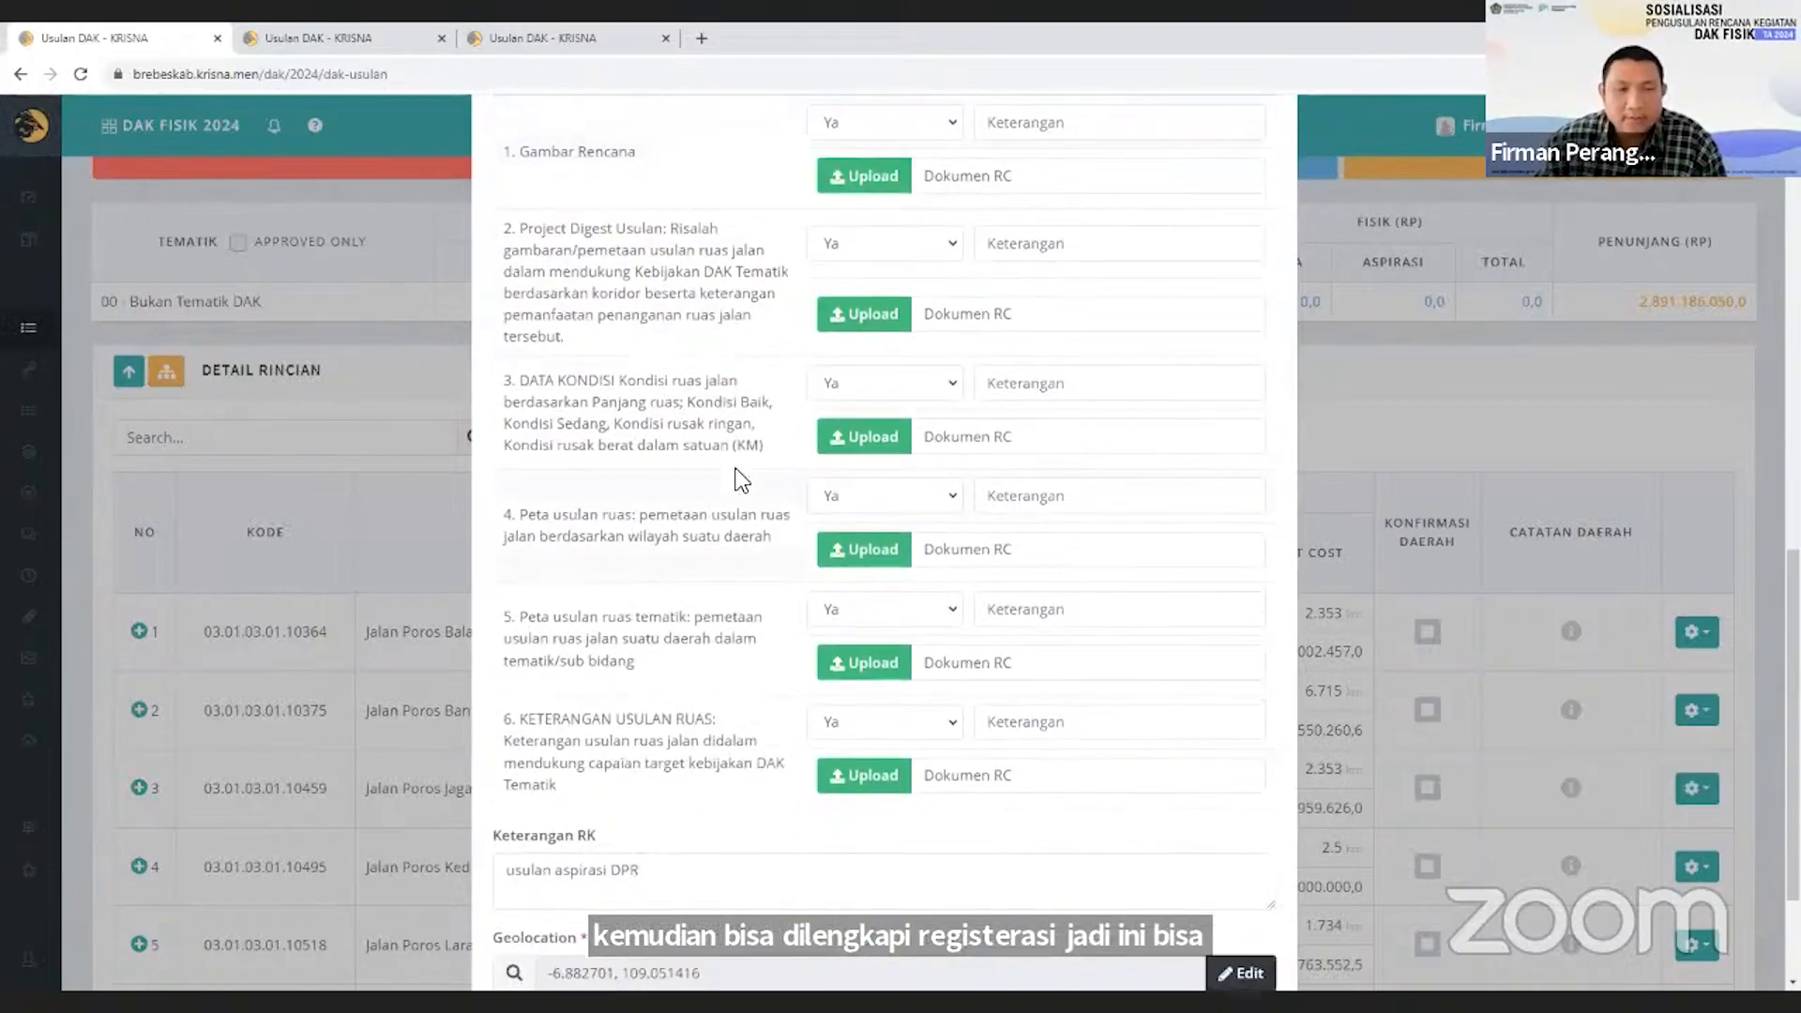
scroll(741, 480, "down", 2)
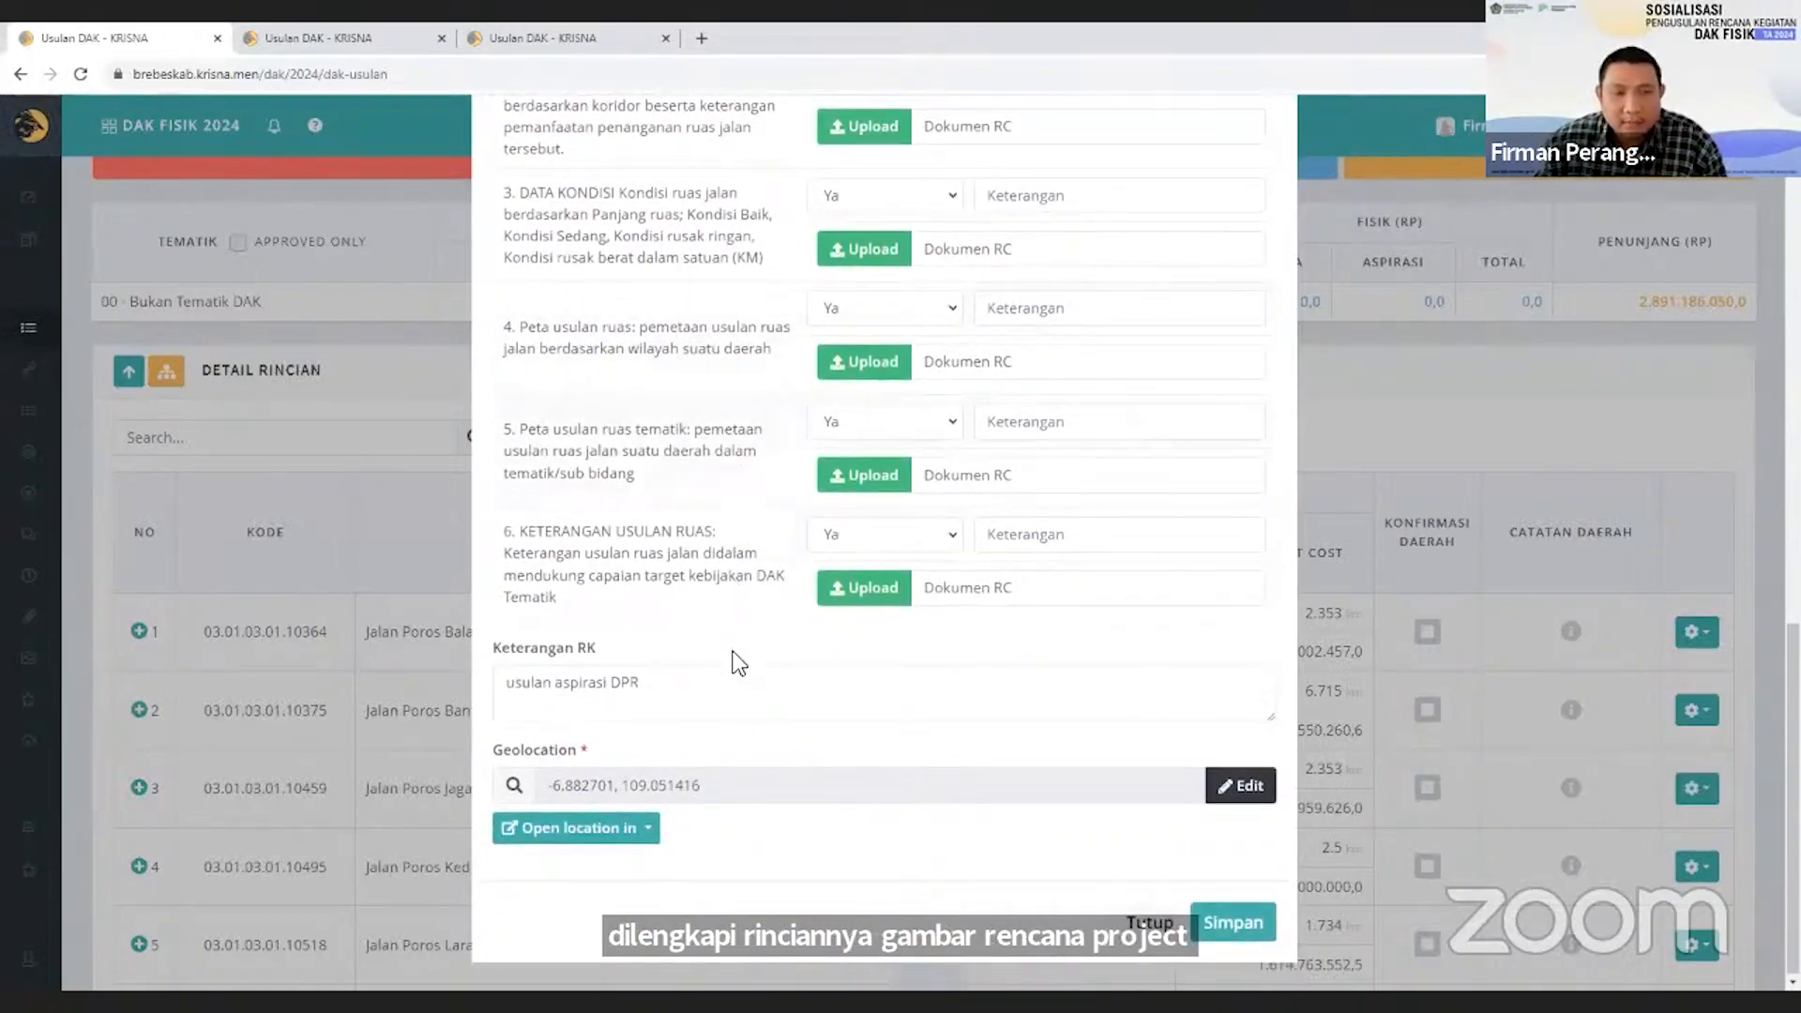
Save the detail rincian Jalan Poros Balai Desa Wlahar - Kabupaten Tegal with its Keterangan RK.
left_click(734, 694)
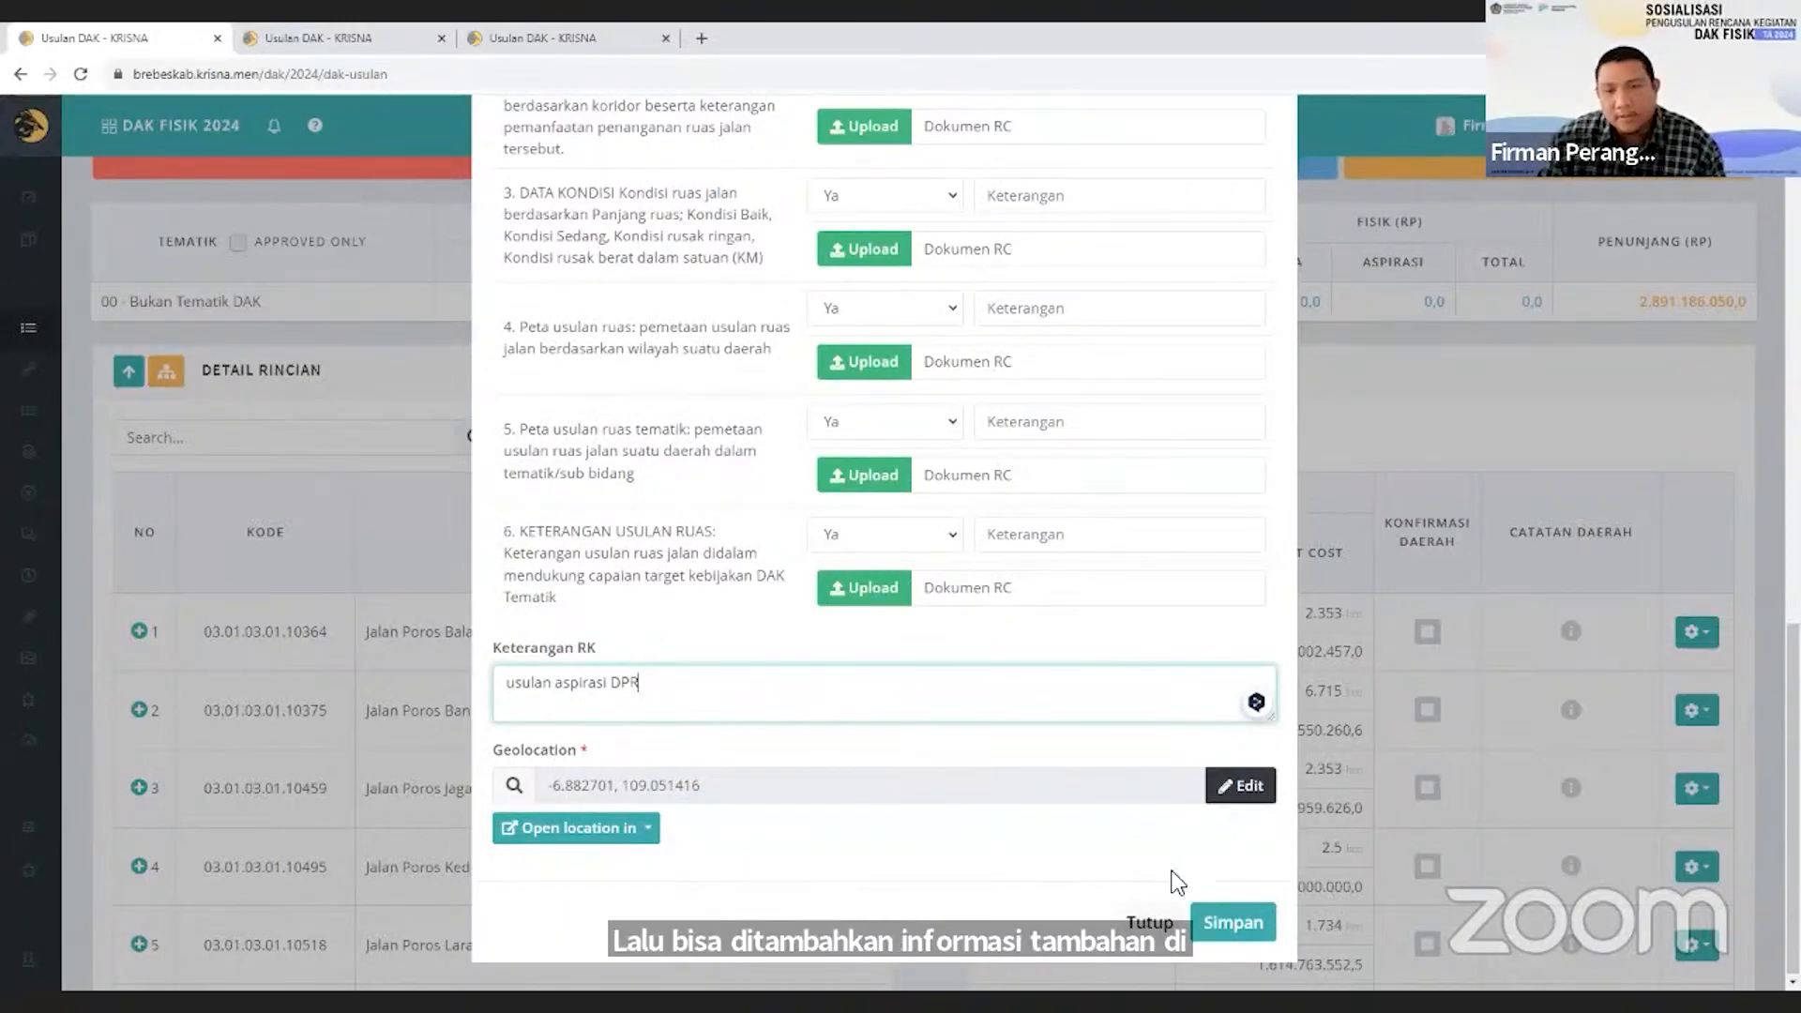
left_click(1219, 923)
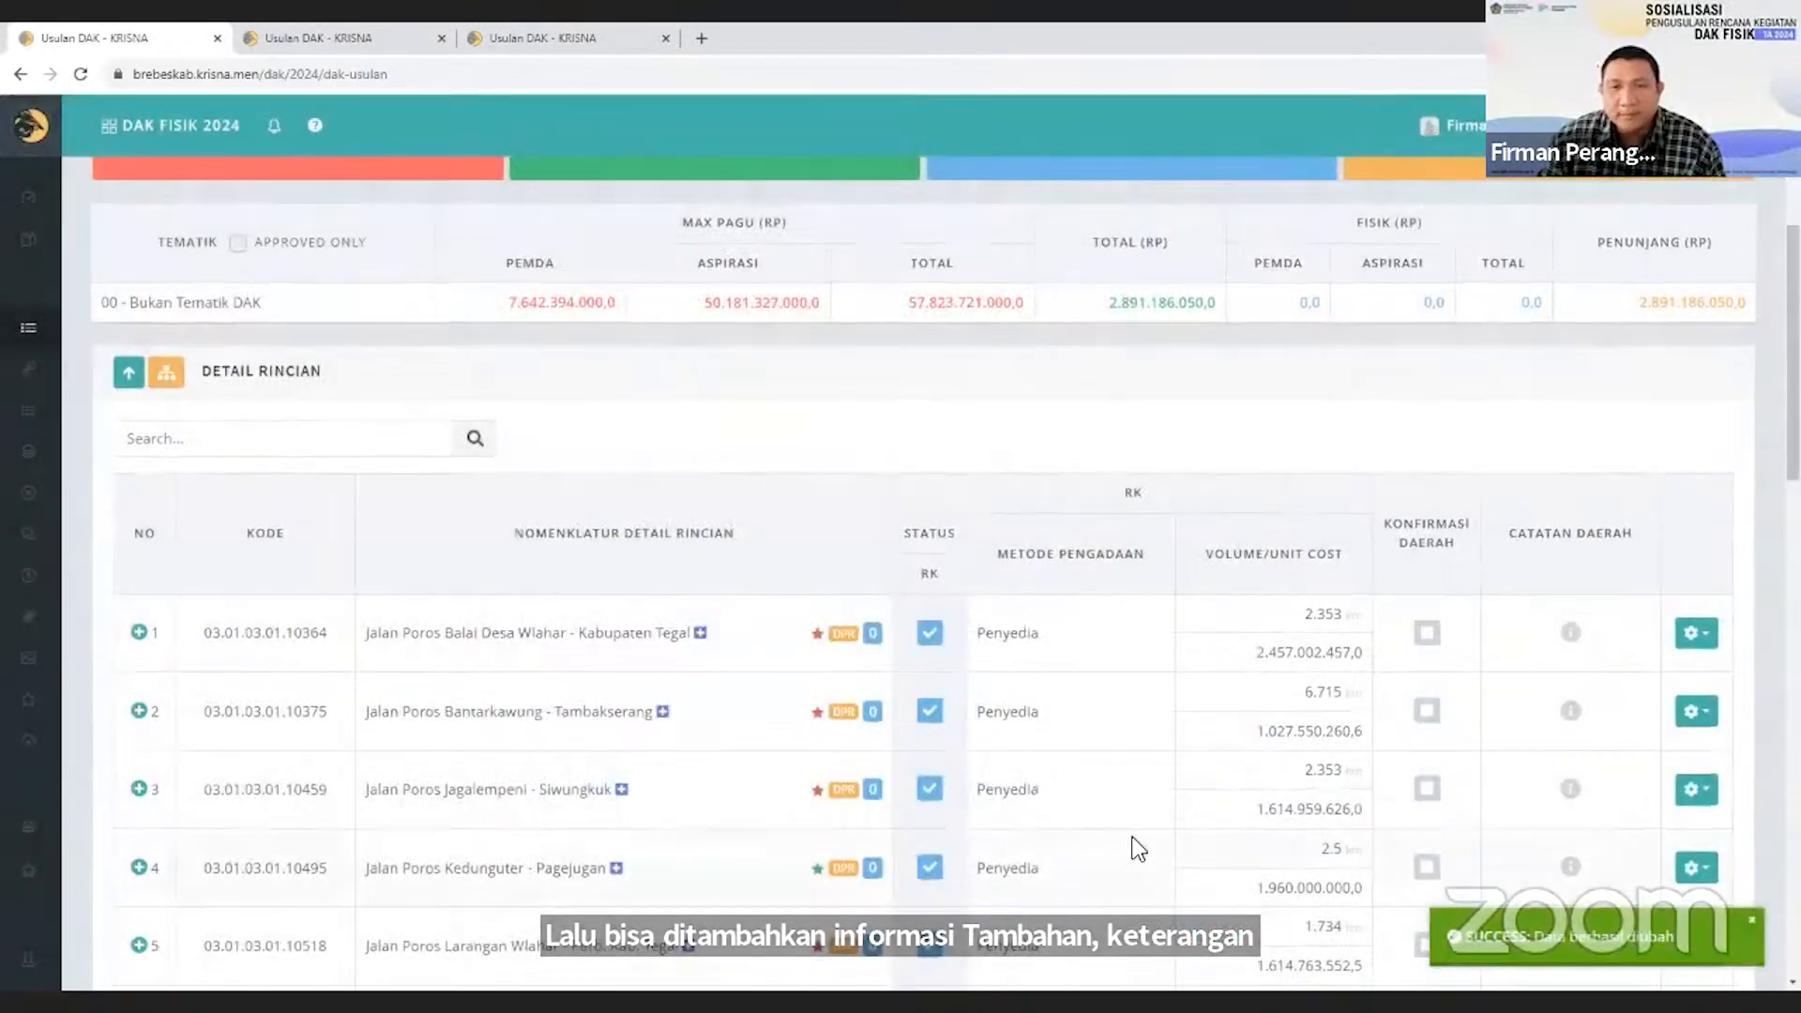
Set the Konfirmasi Daerah of Jalan Poros Balai Desa Wlahar - Kabupaten Tegal to Diterima and save it.
scroll(1128, 832, "up", 1)
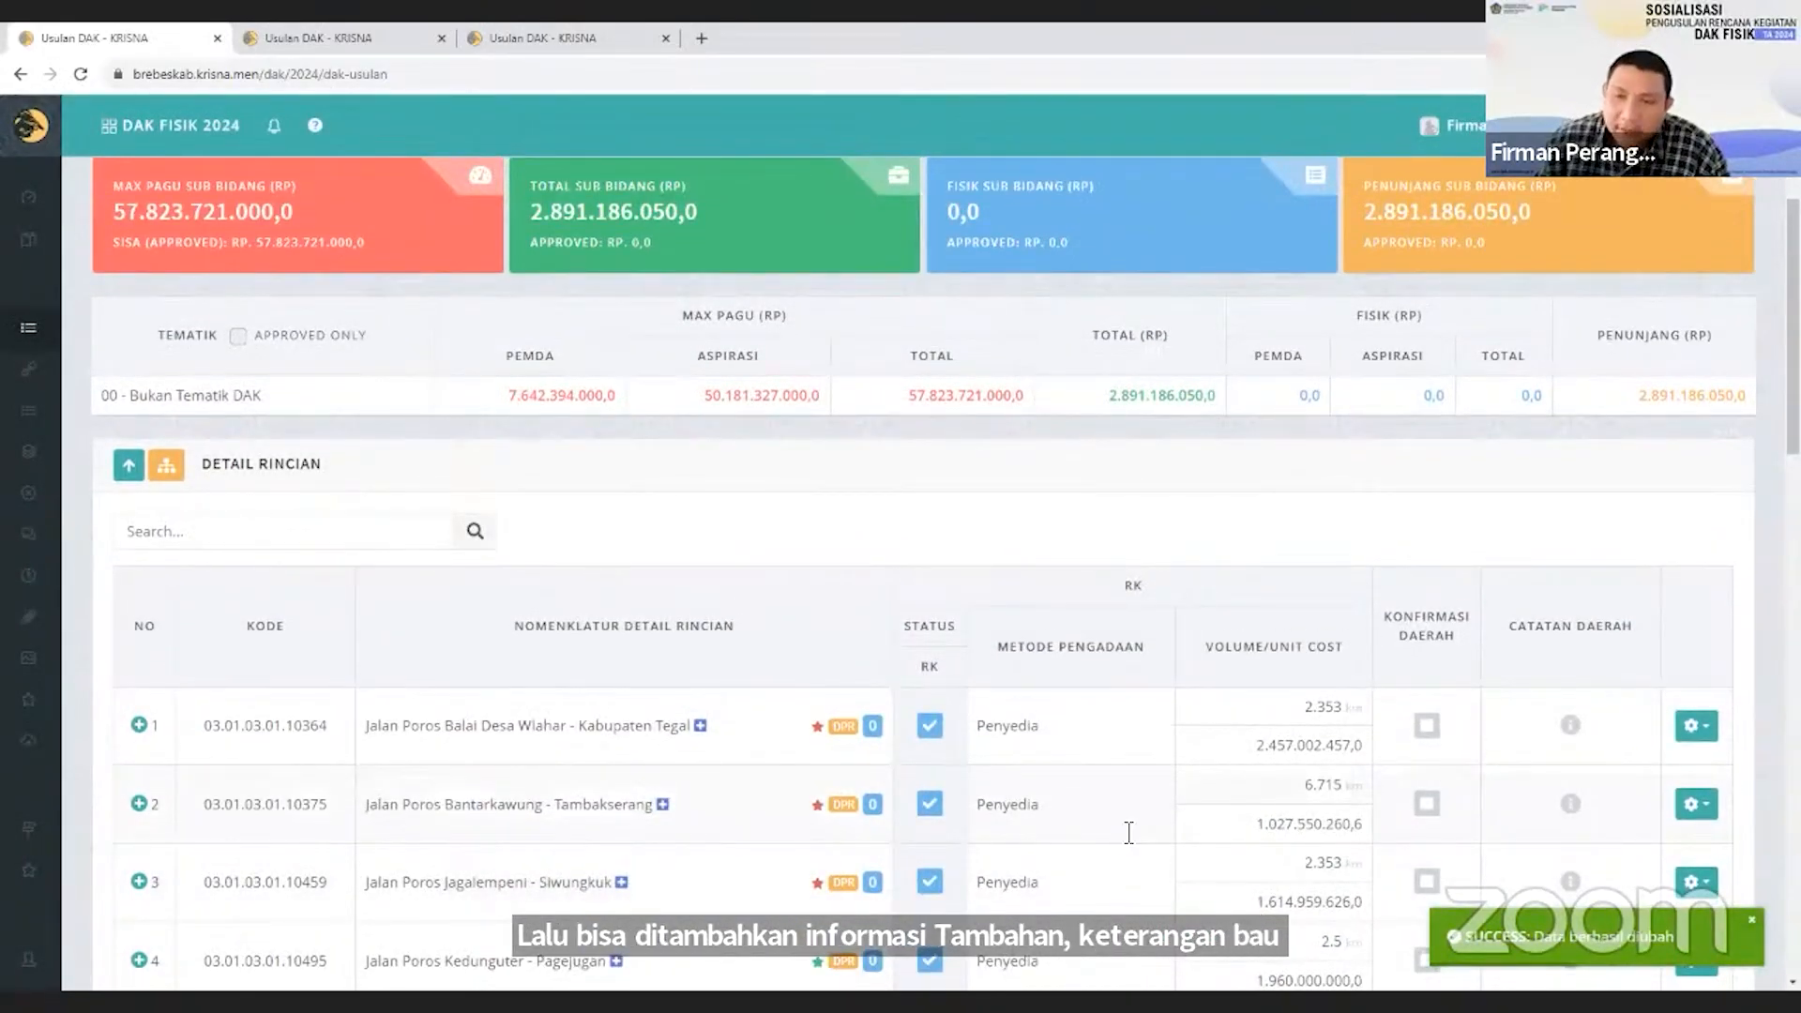
left_click(1426, 729)
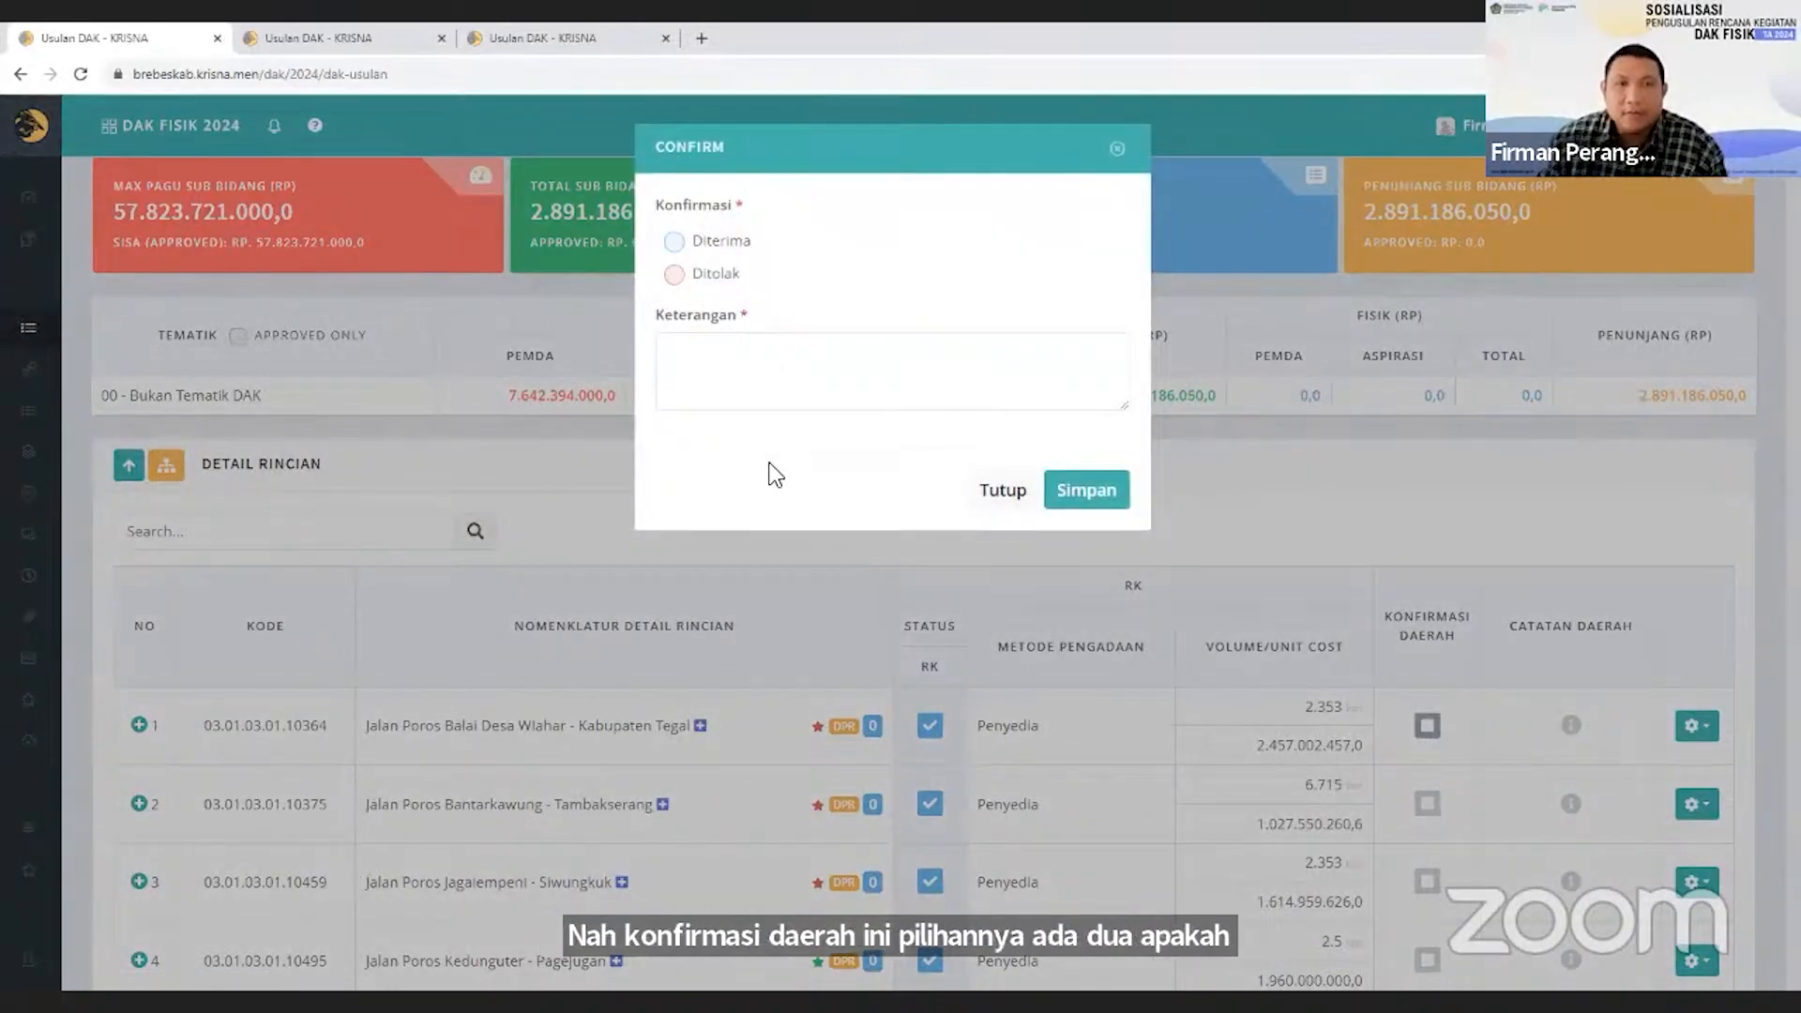
left_click(673, 277)
left_click(692, 340)
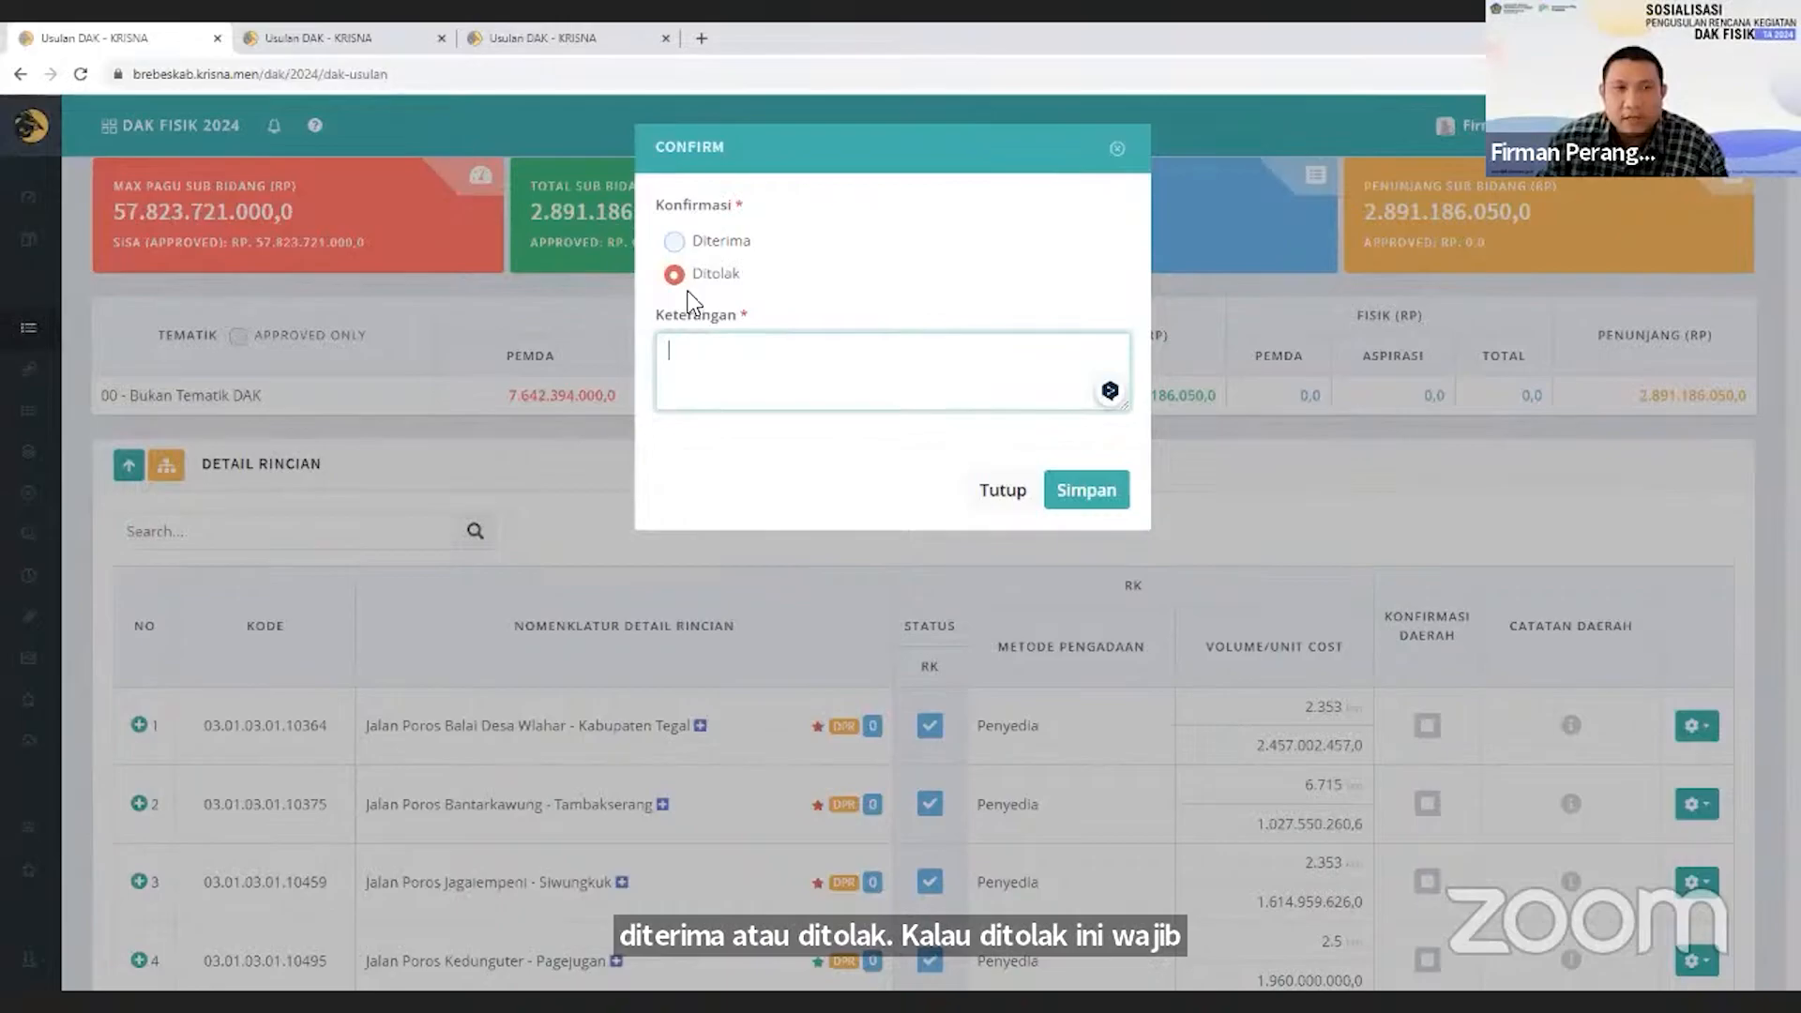
left_click(675, 242)
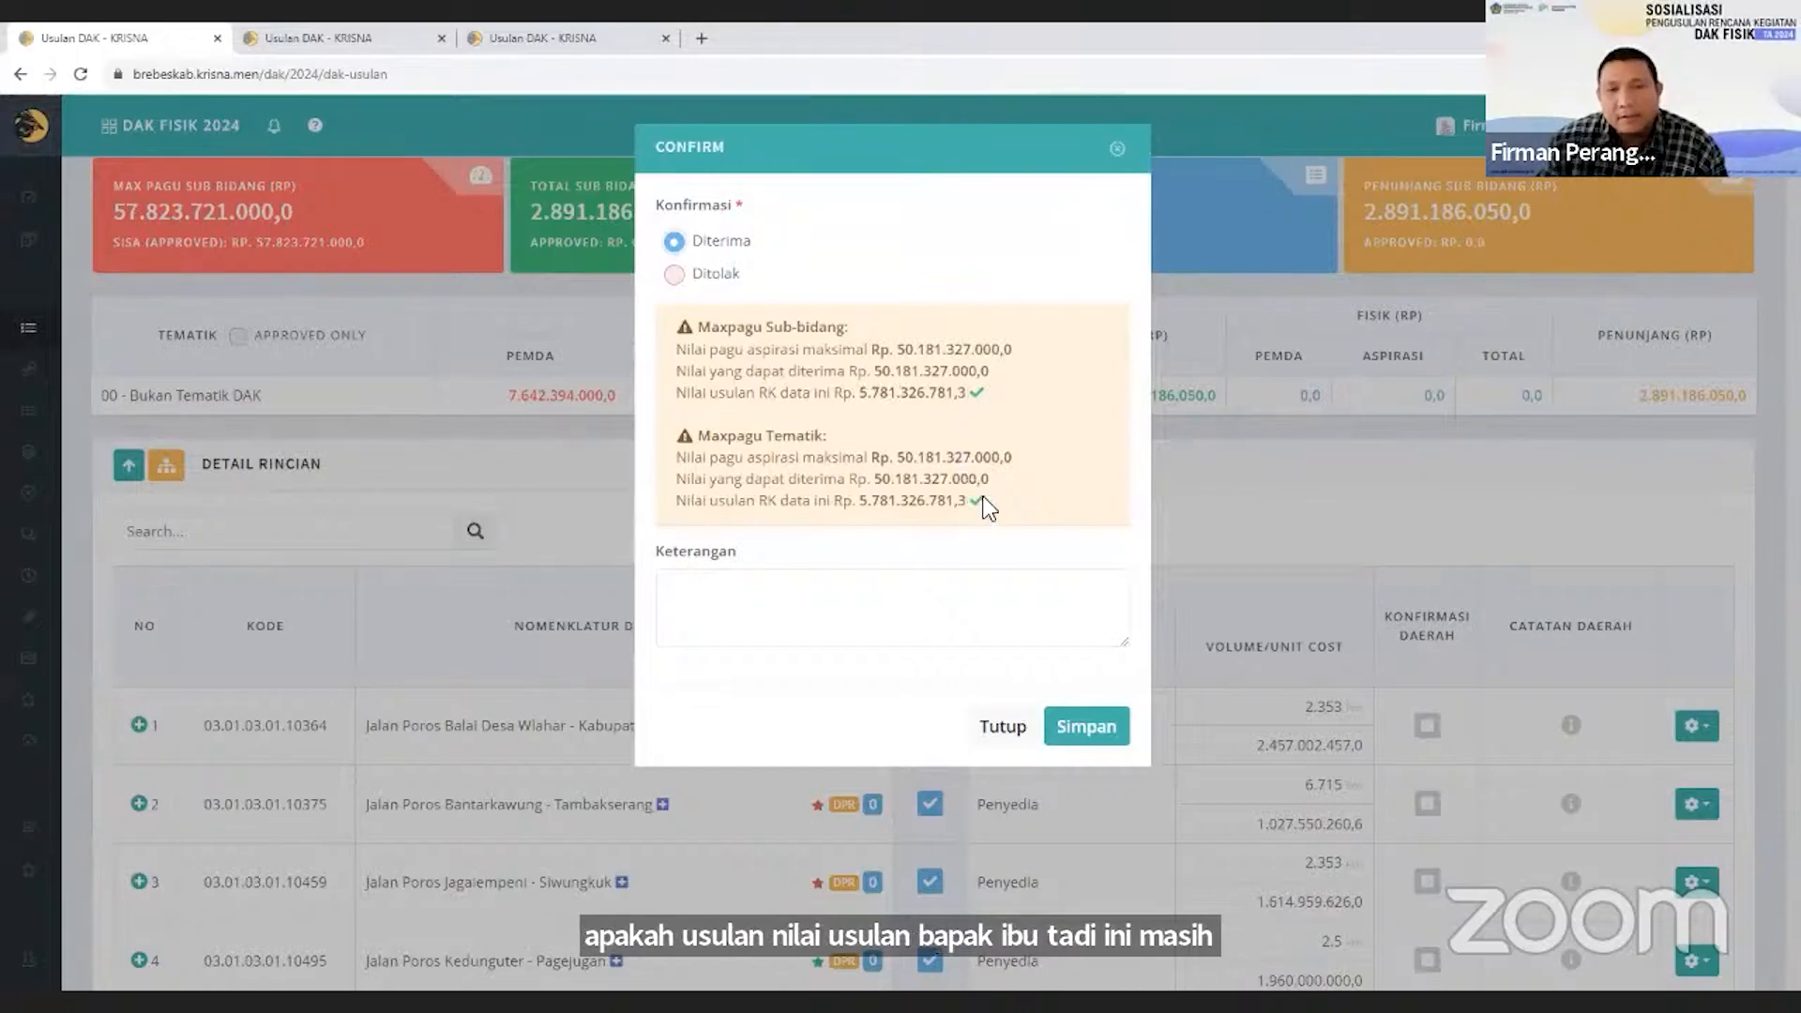
left_click(1084, 728)
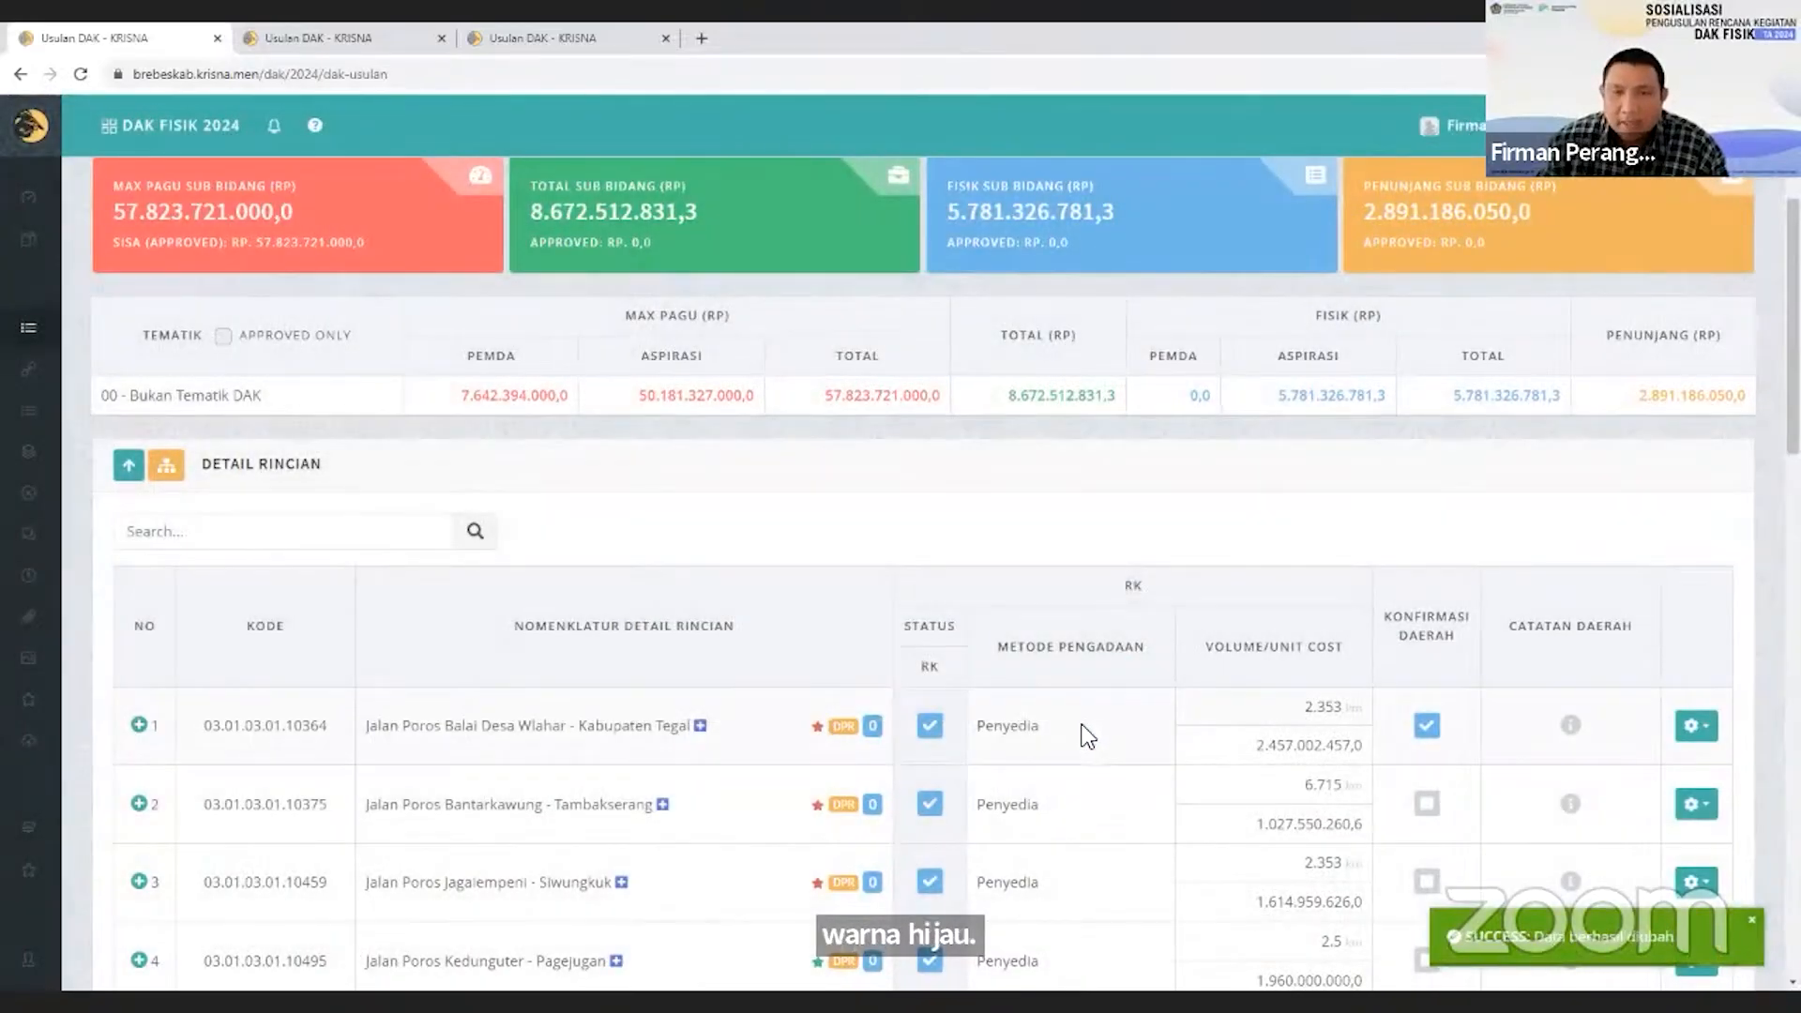
Check which pagu the confirmation of the DPR-labelled proposal Jalan Poros Balai Desa Wlahar draws on, leaving it unchanged.
left_click(1426, 725)
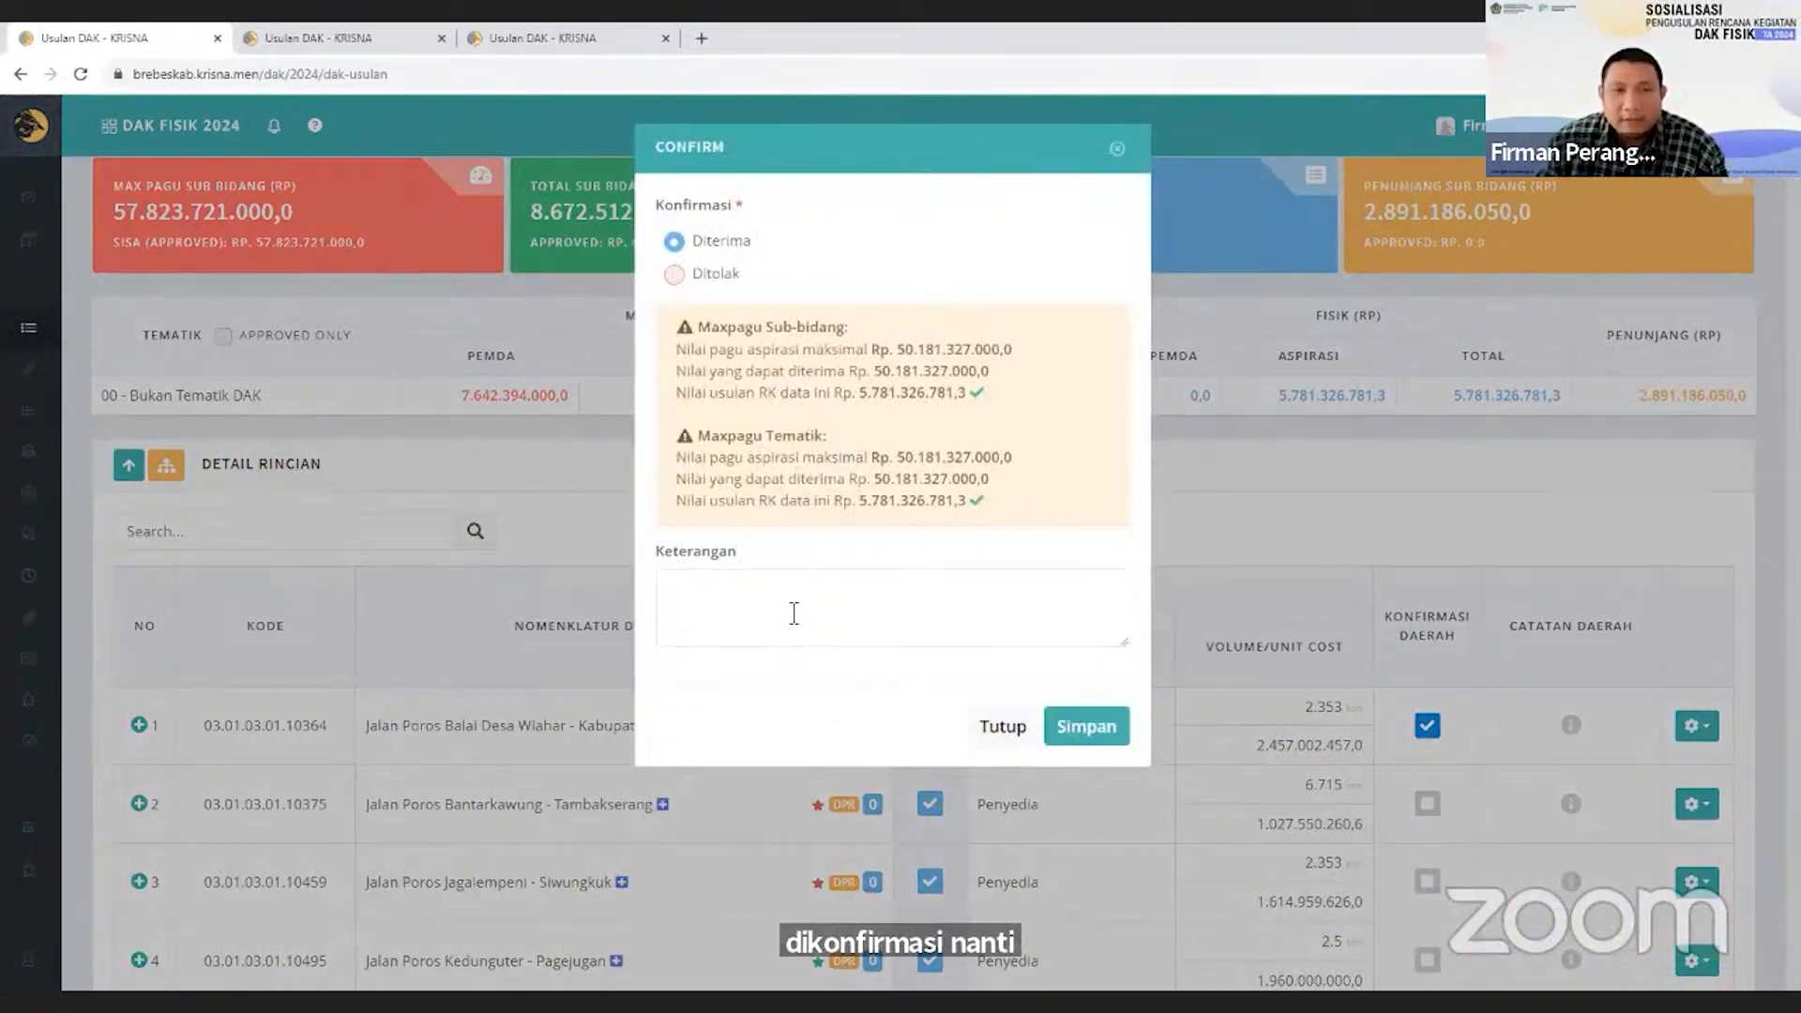
left_click_drag(712, 457, 796, 457)
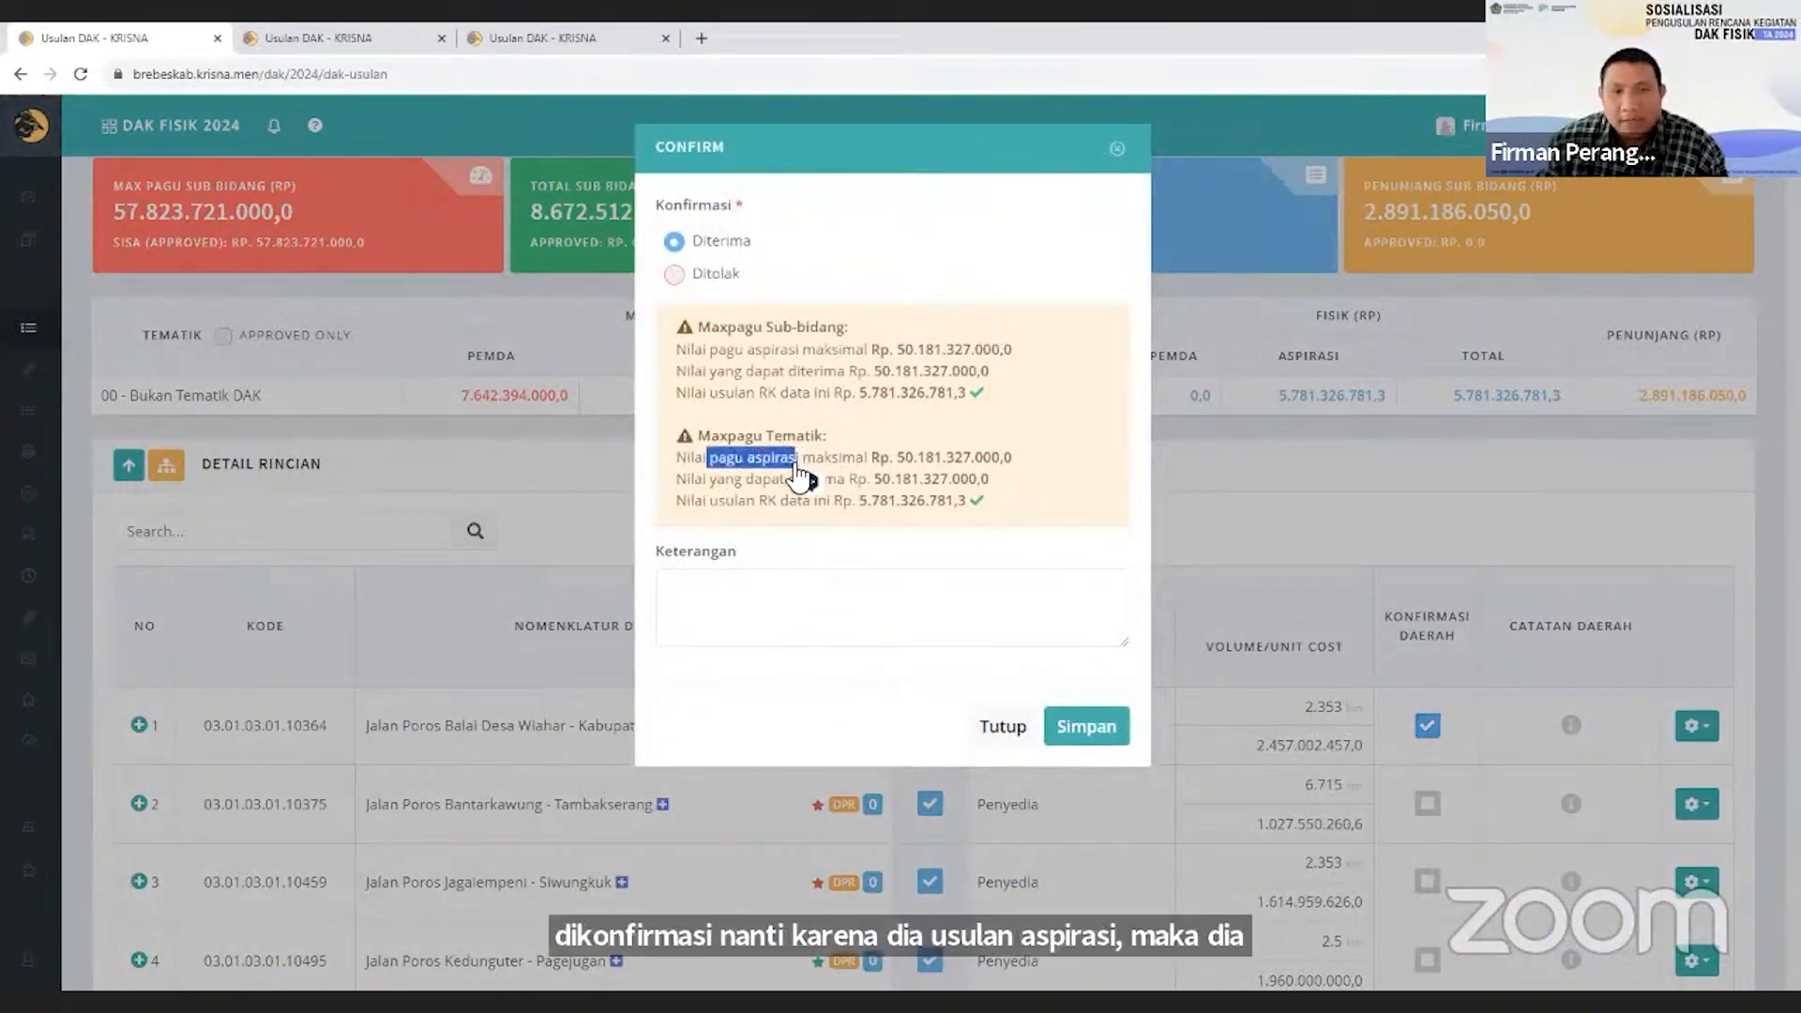
left_click(1003, 736)
Confirm the Pemda proposal Jalan Poros Blubuk - Dukuh Soka Ds Randusari Losari as Diterima after checking its pagu pemda.
scroll(999, 748, "down", 10)
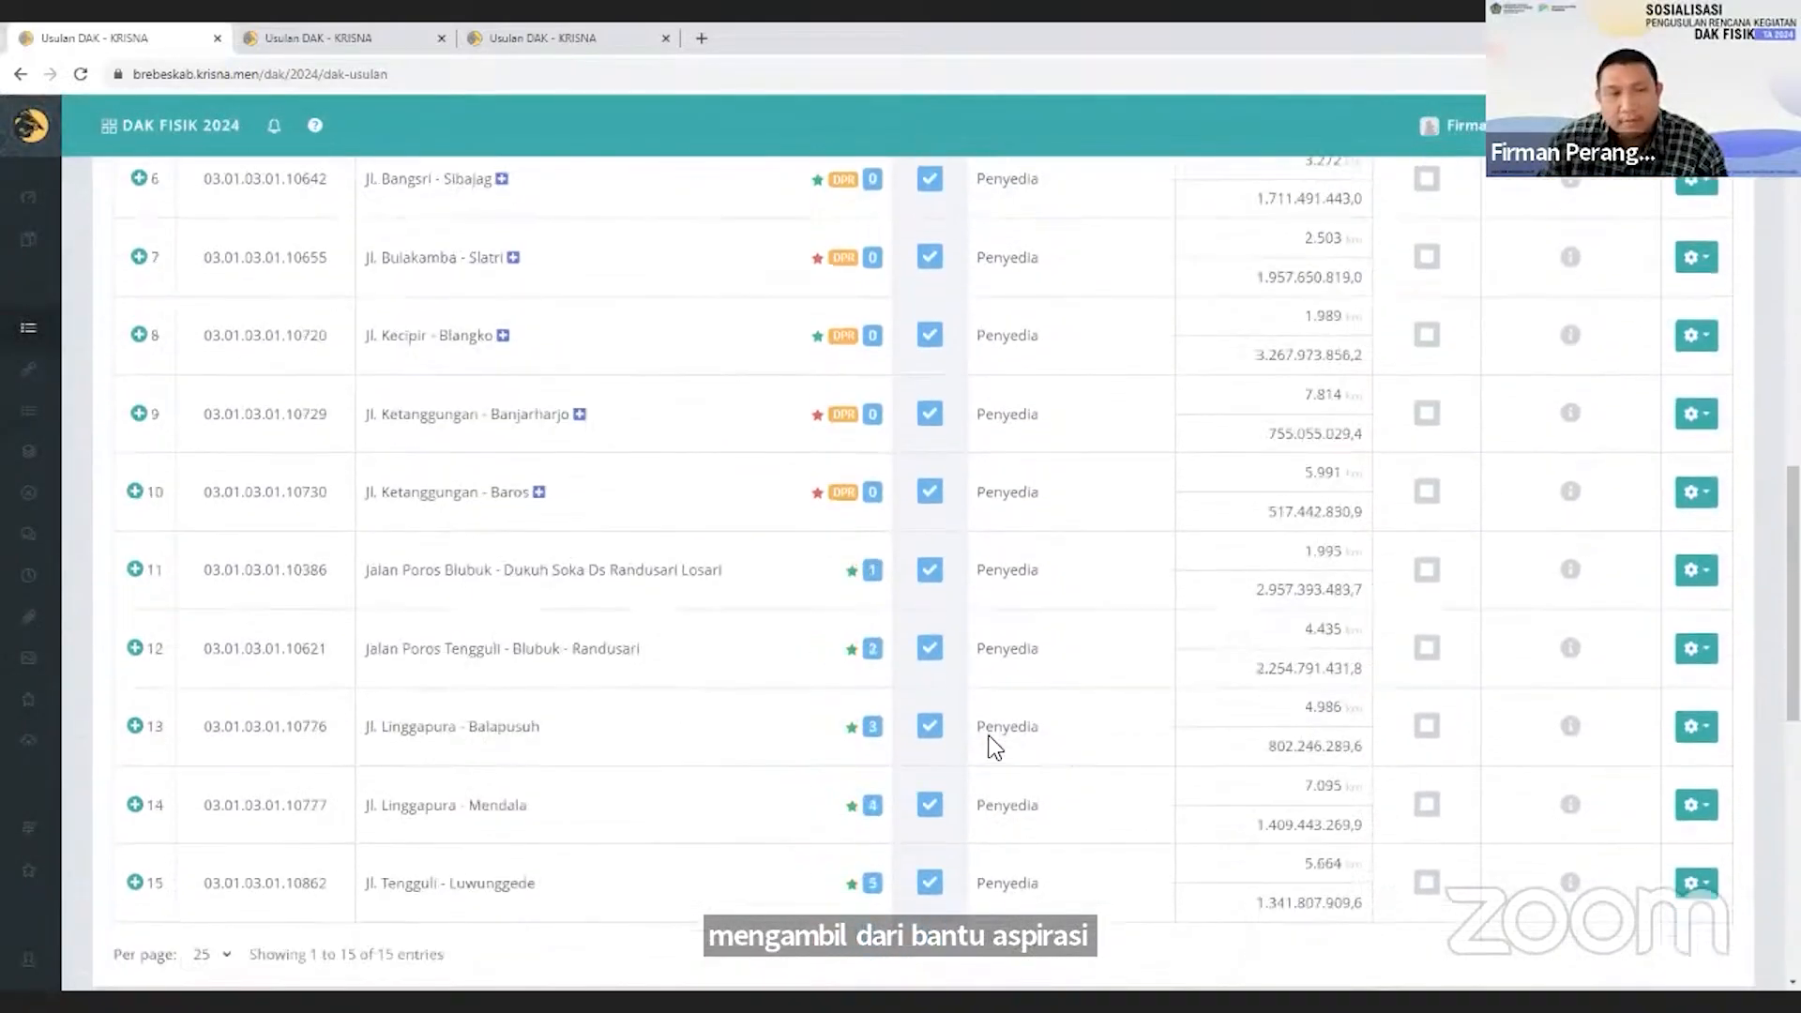
left_click(1426, 570)
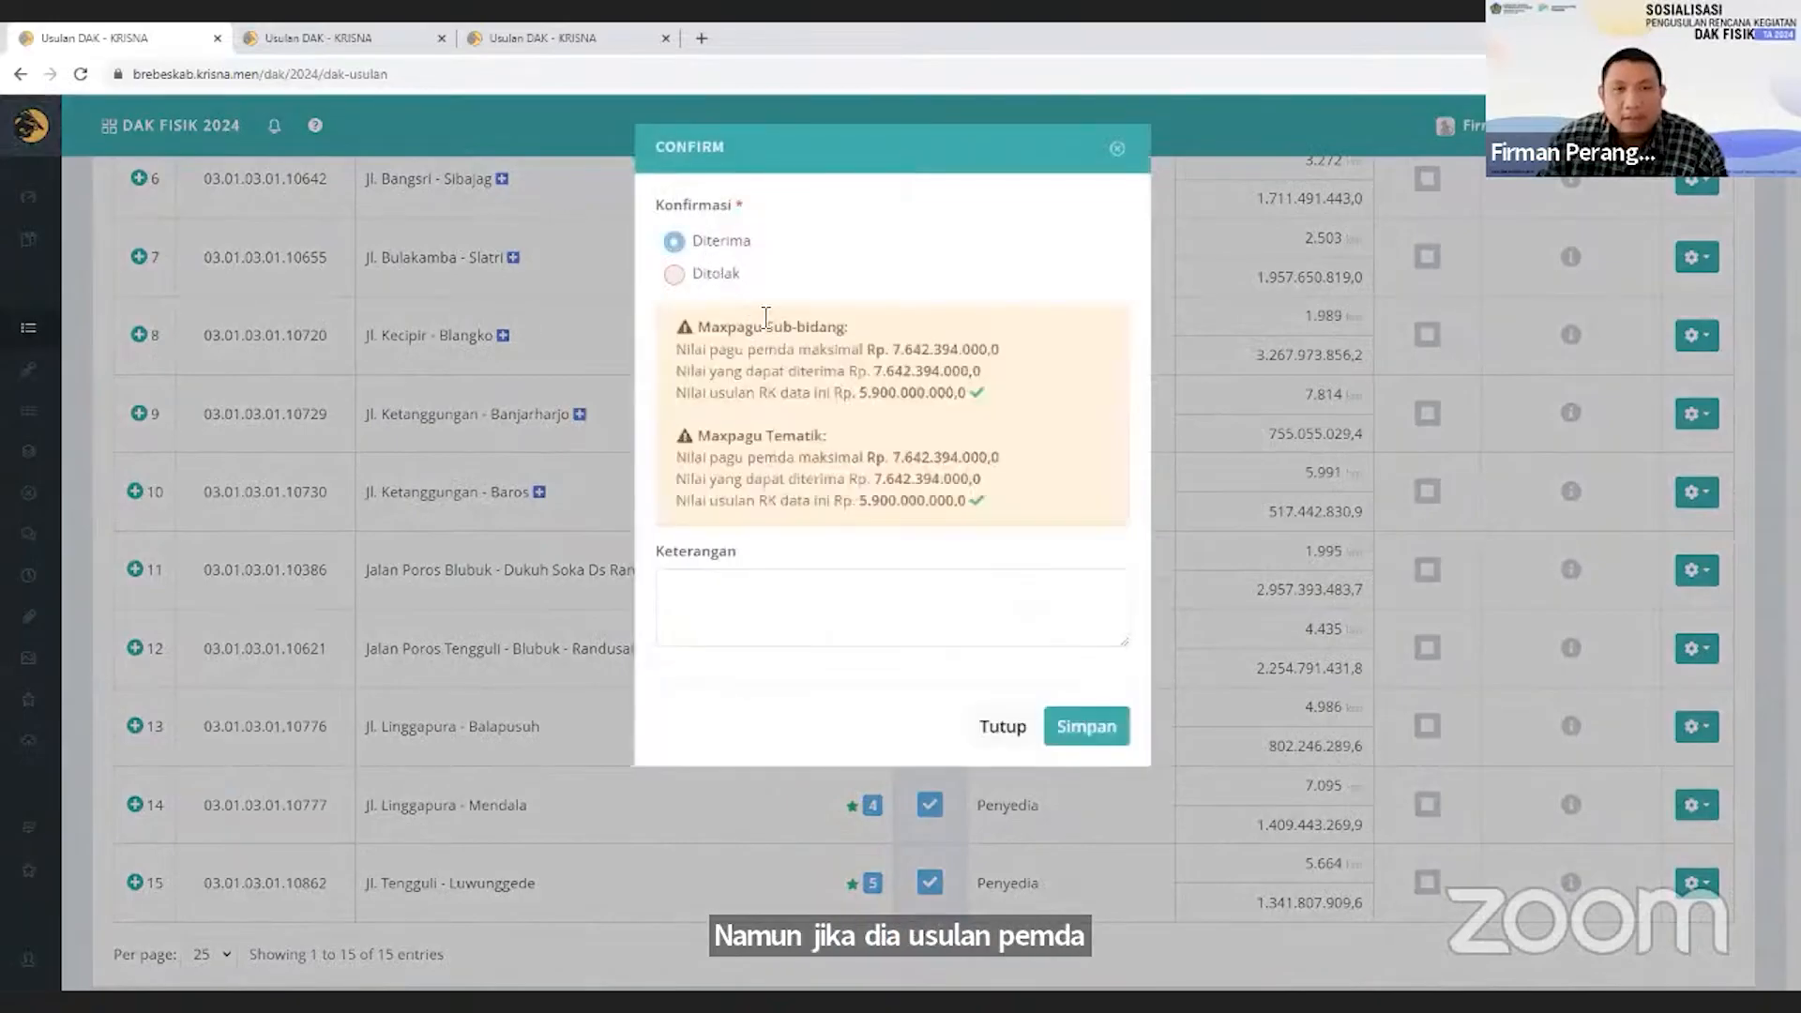
left_click_drag(711, 462, 768, 459)
left_click(780, 482)
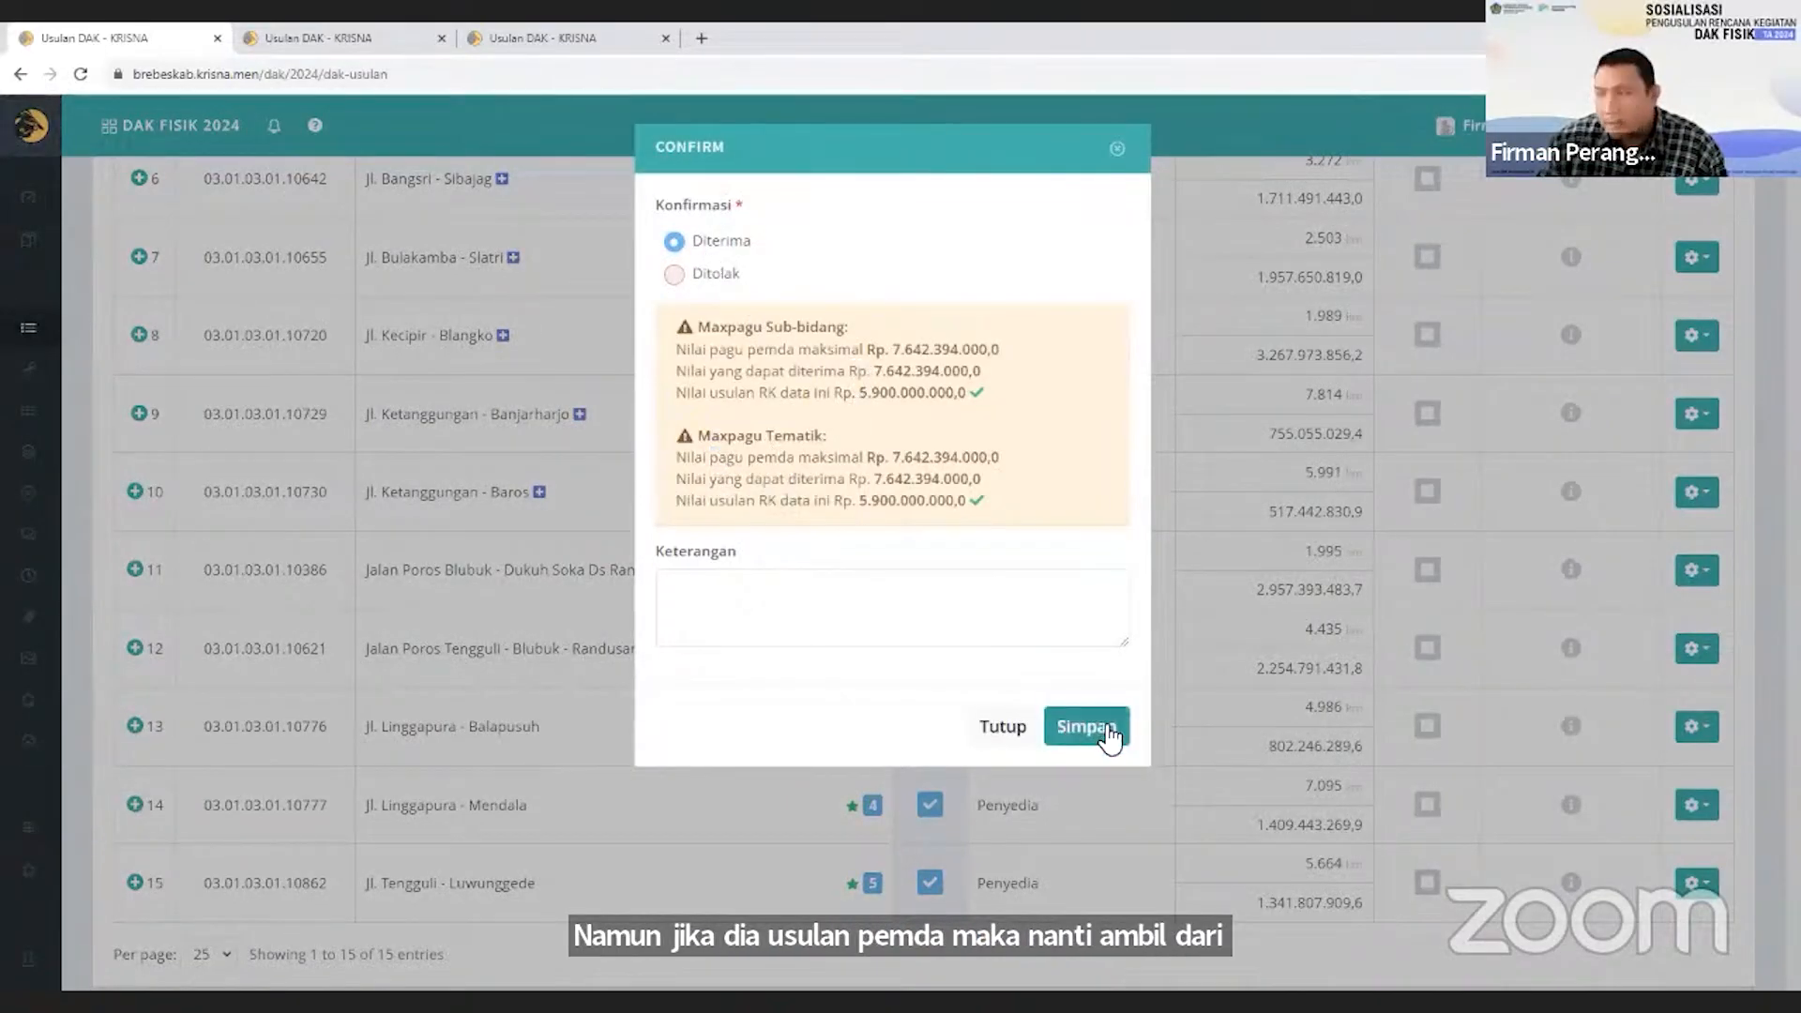
left_click(1103, 727)
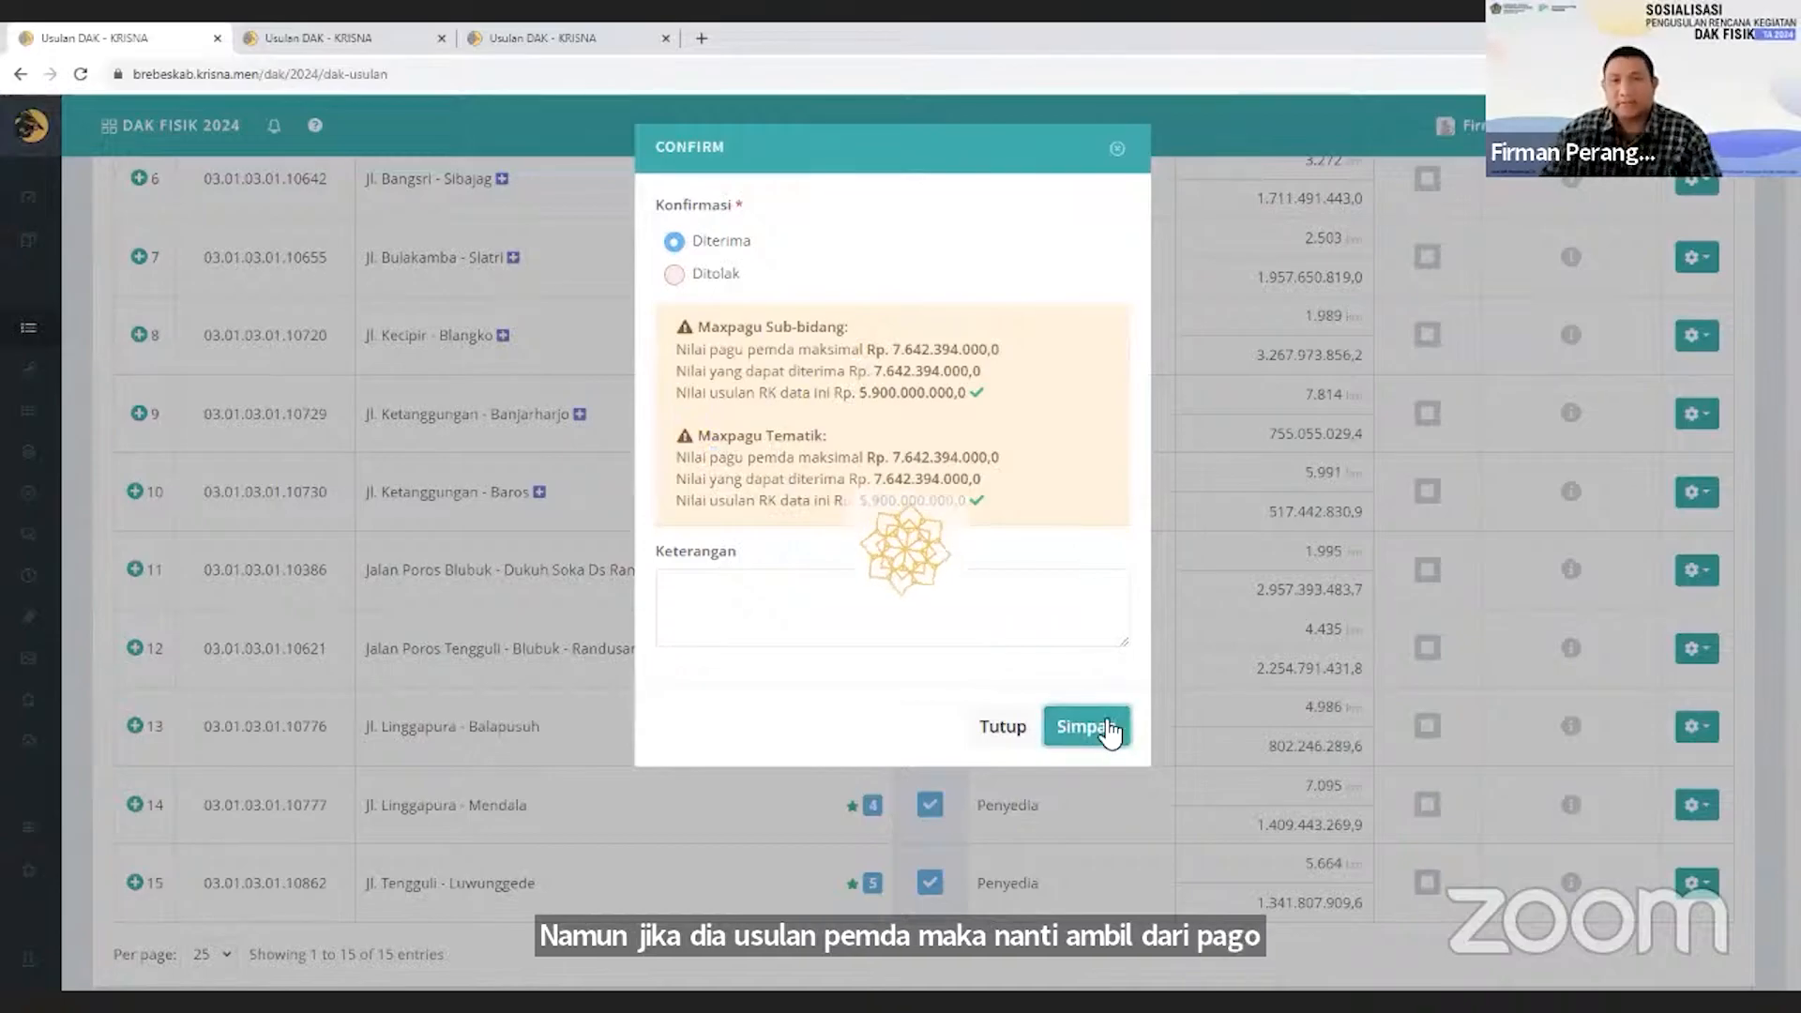
Review the Fisik Sub Bidang info box and the Fisik columns of the Tematik table against the confirmed proposals.
scroll(1138, 728, "up", 8)
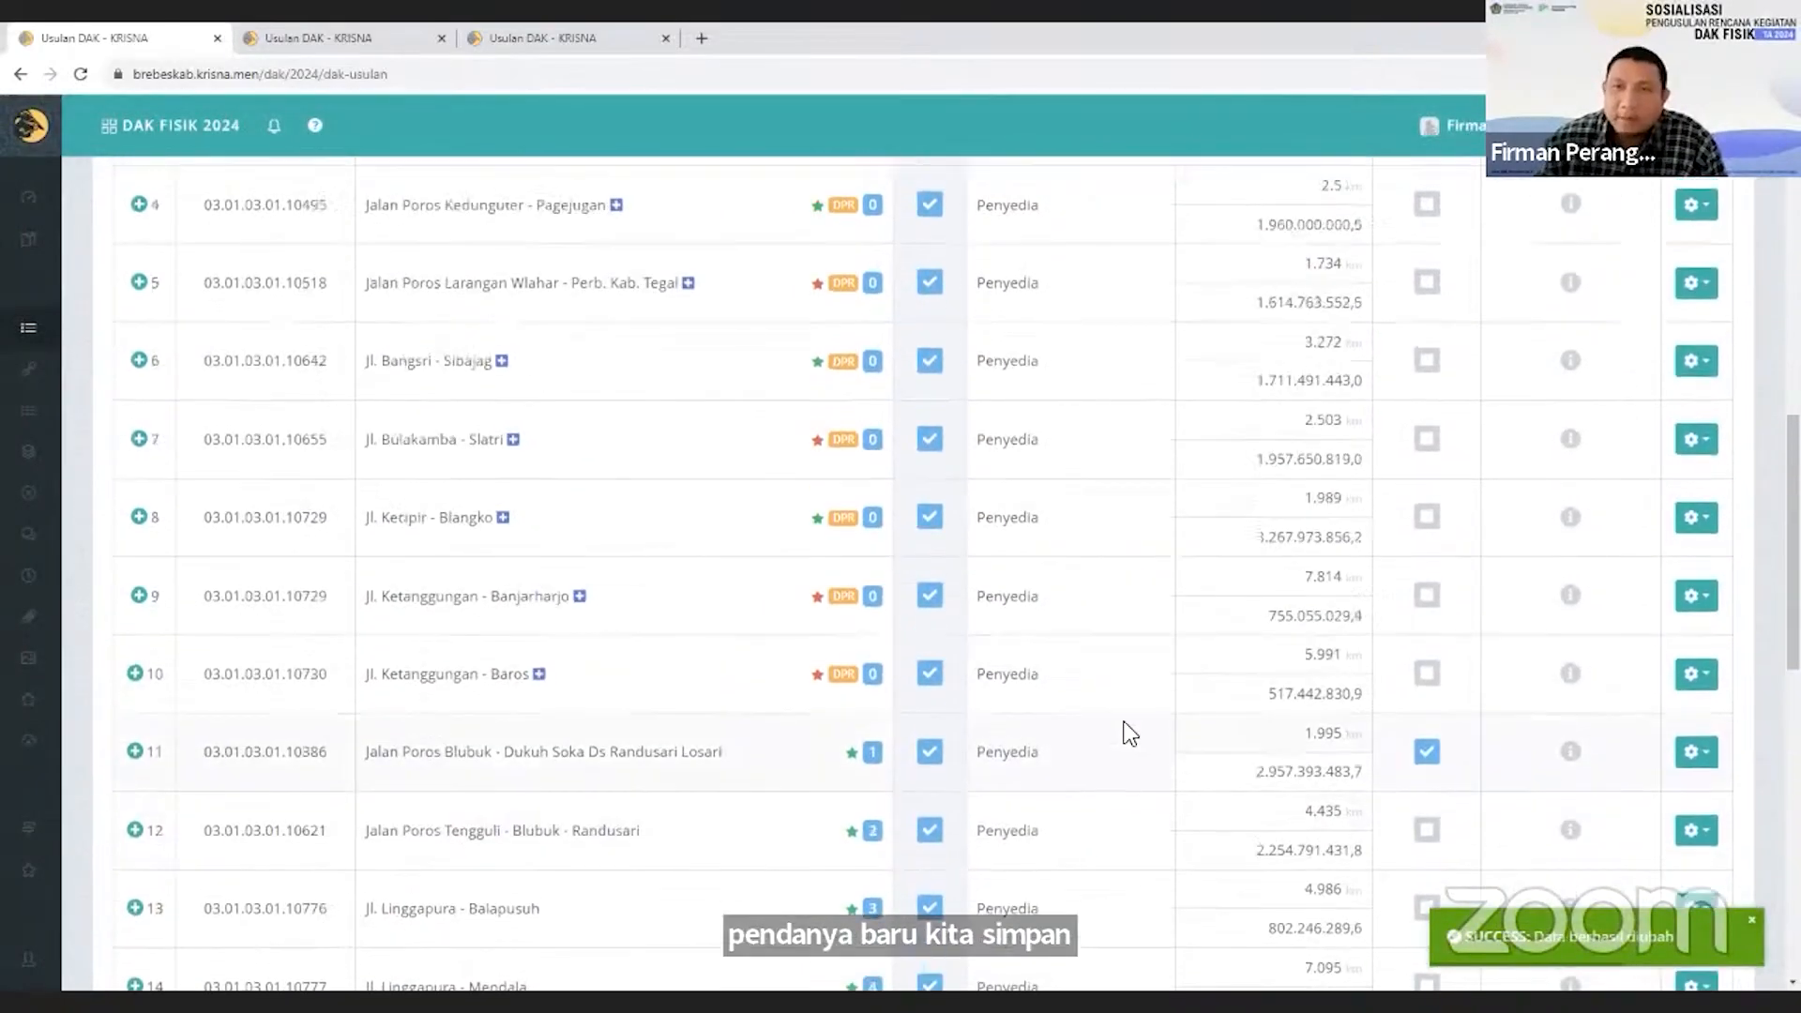
scroll(1129, 734, "up", 5)
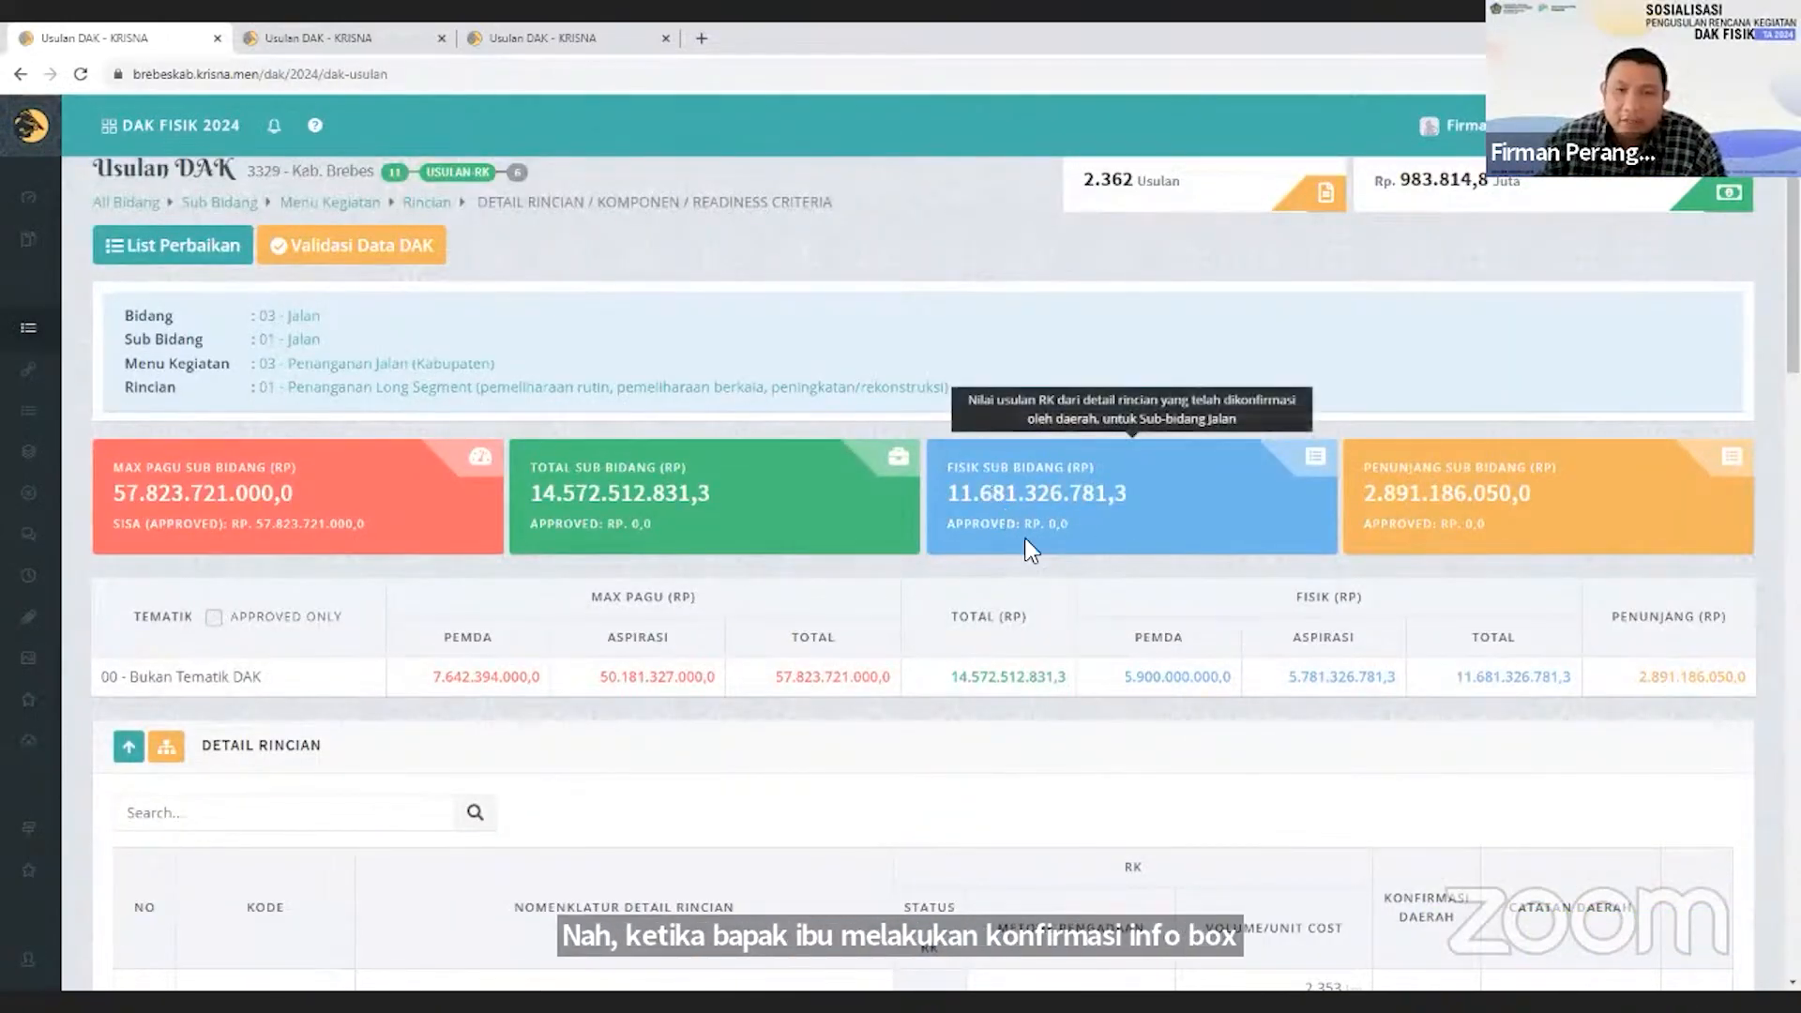
mouse_move(1047, 515)
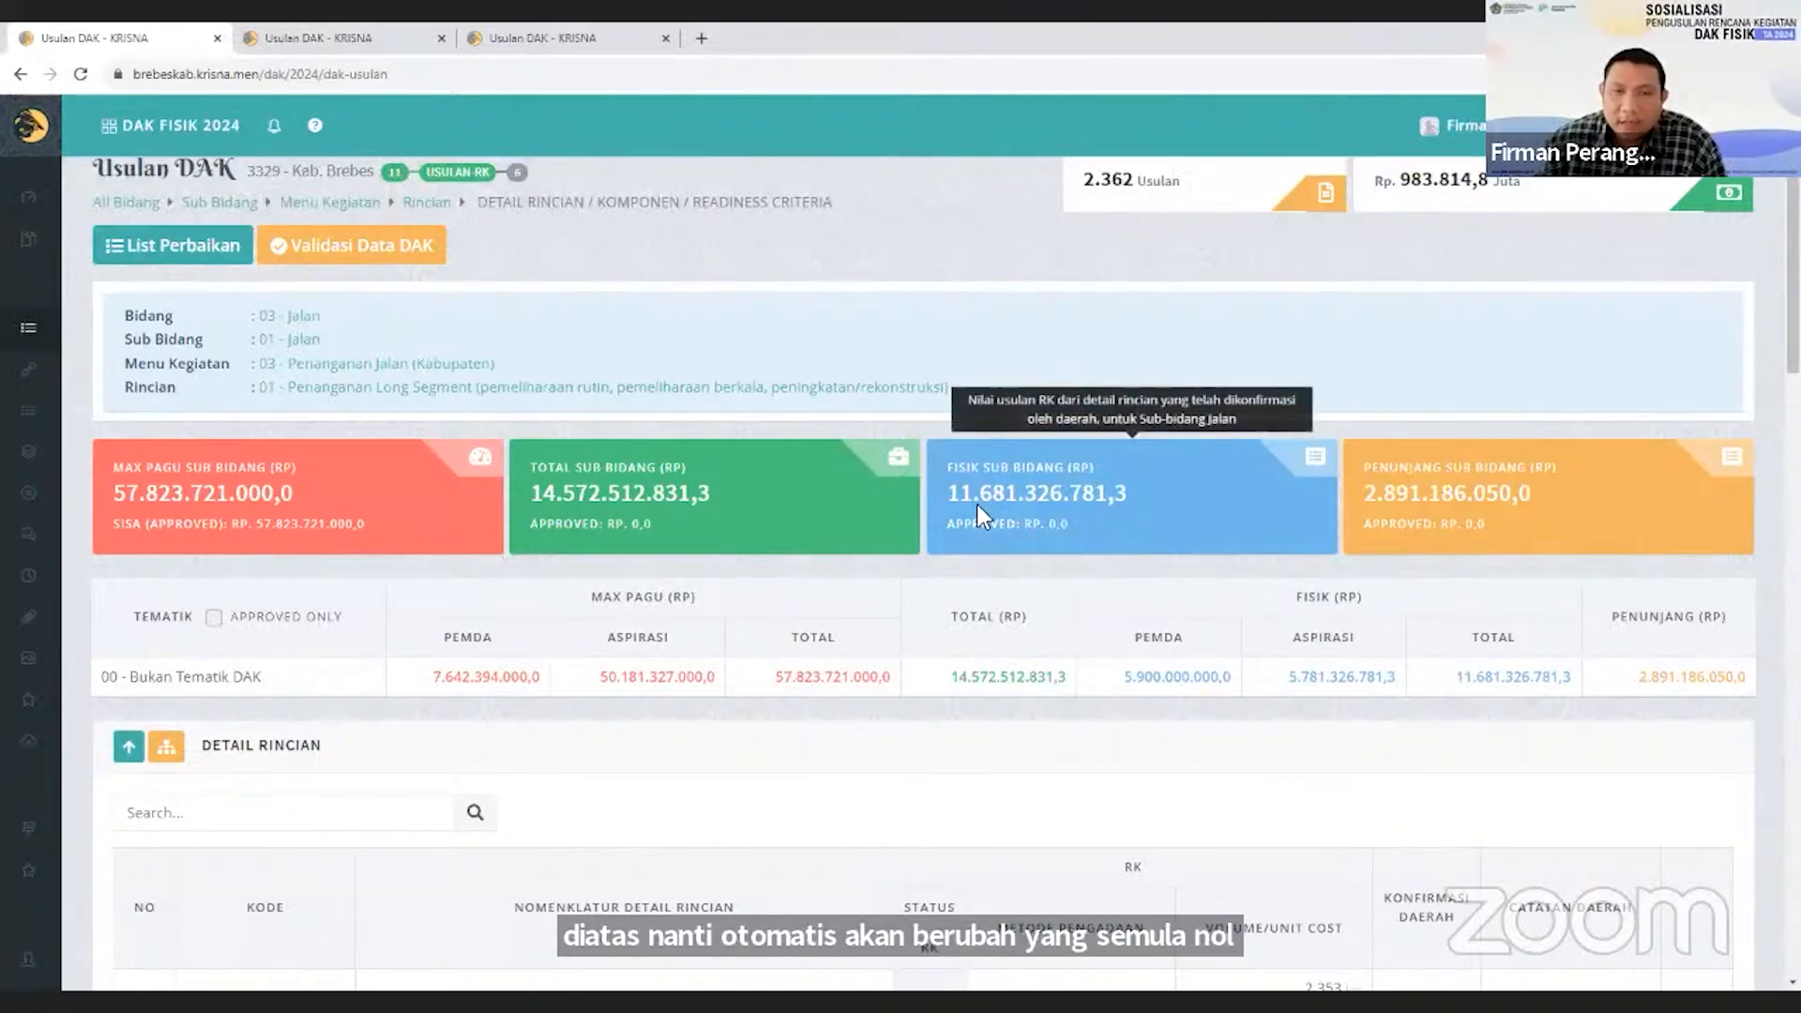
scroll(1086, 766, "down", 1)
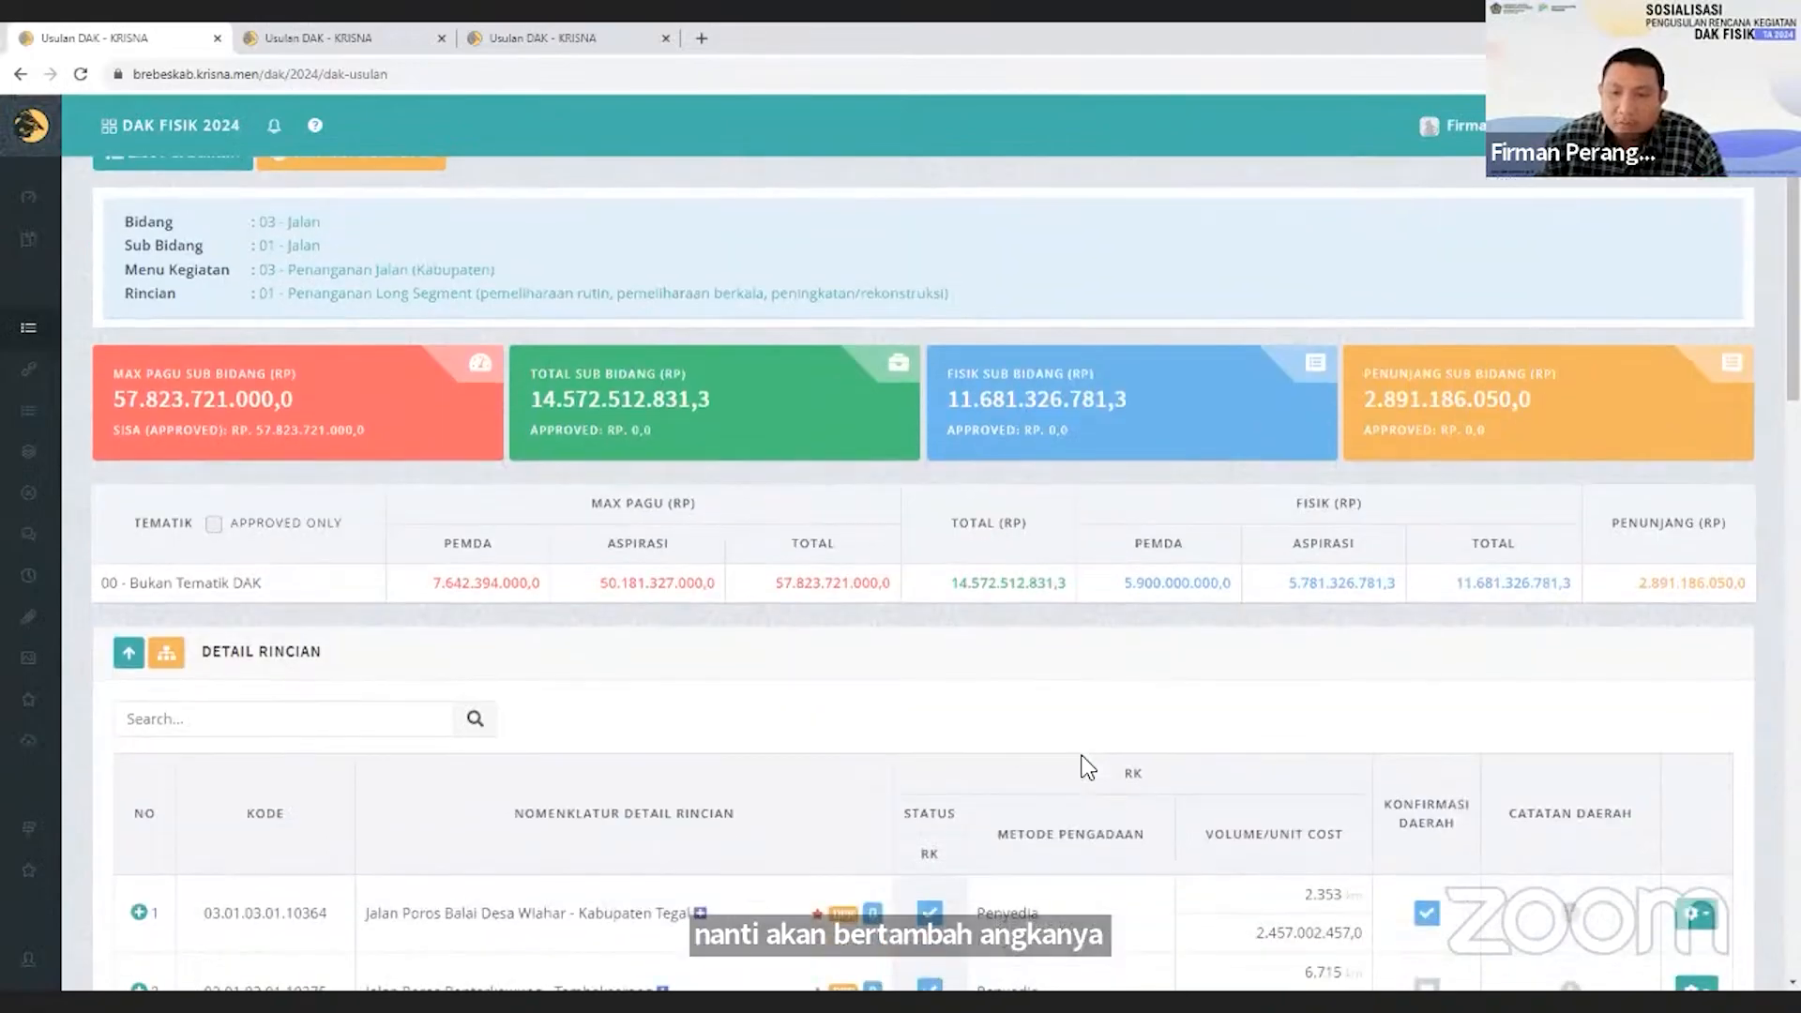
scroll(1086, 765, "down", 2)
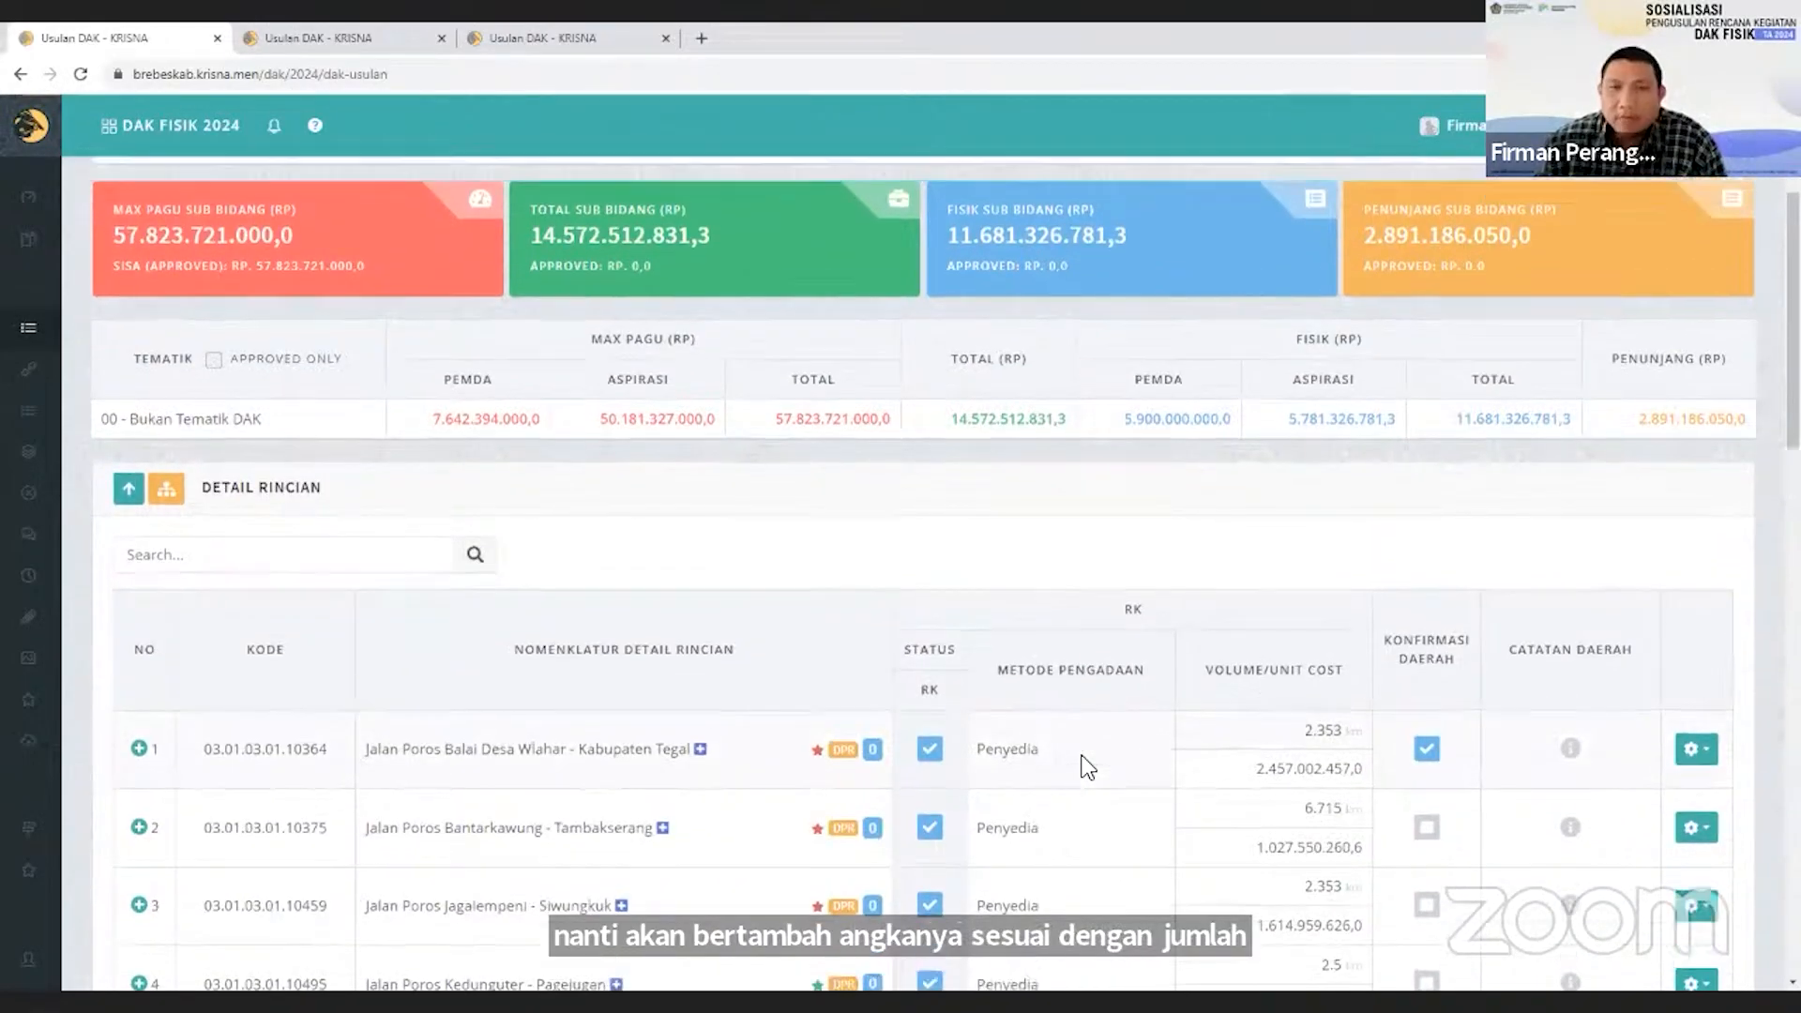
scroll(1078, 763, "up", 2)
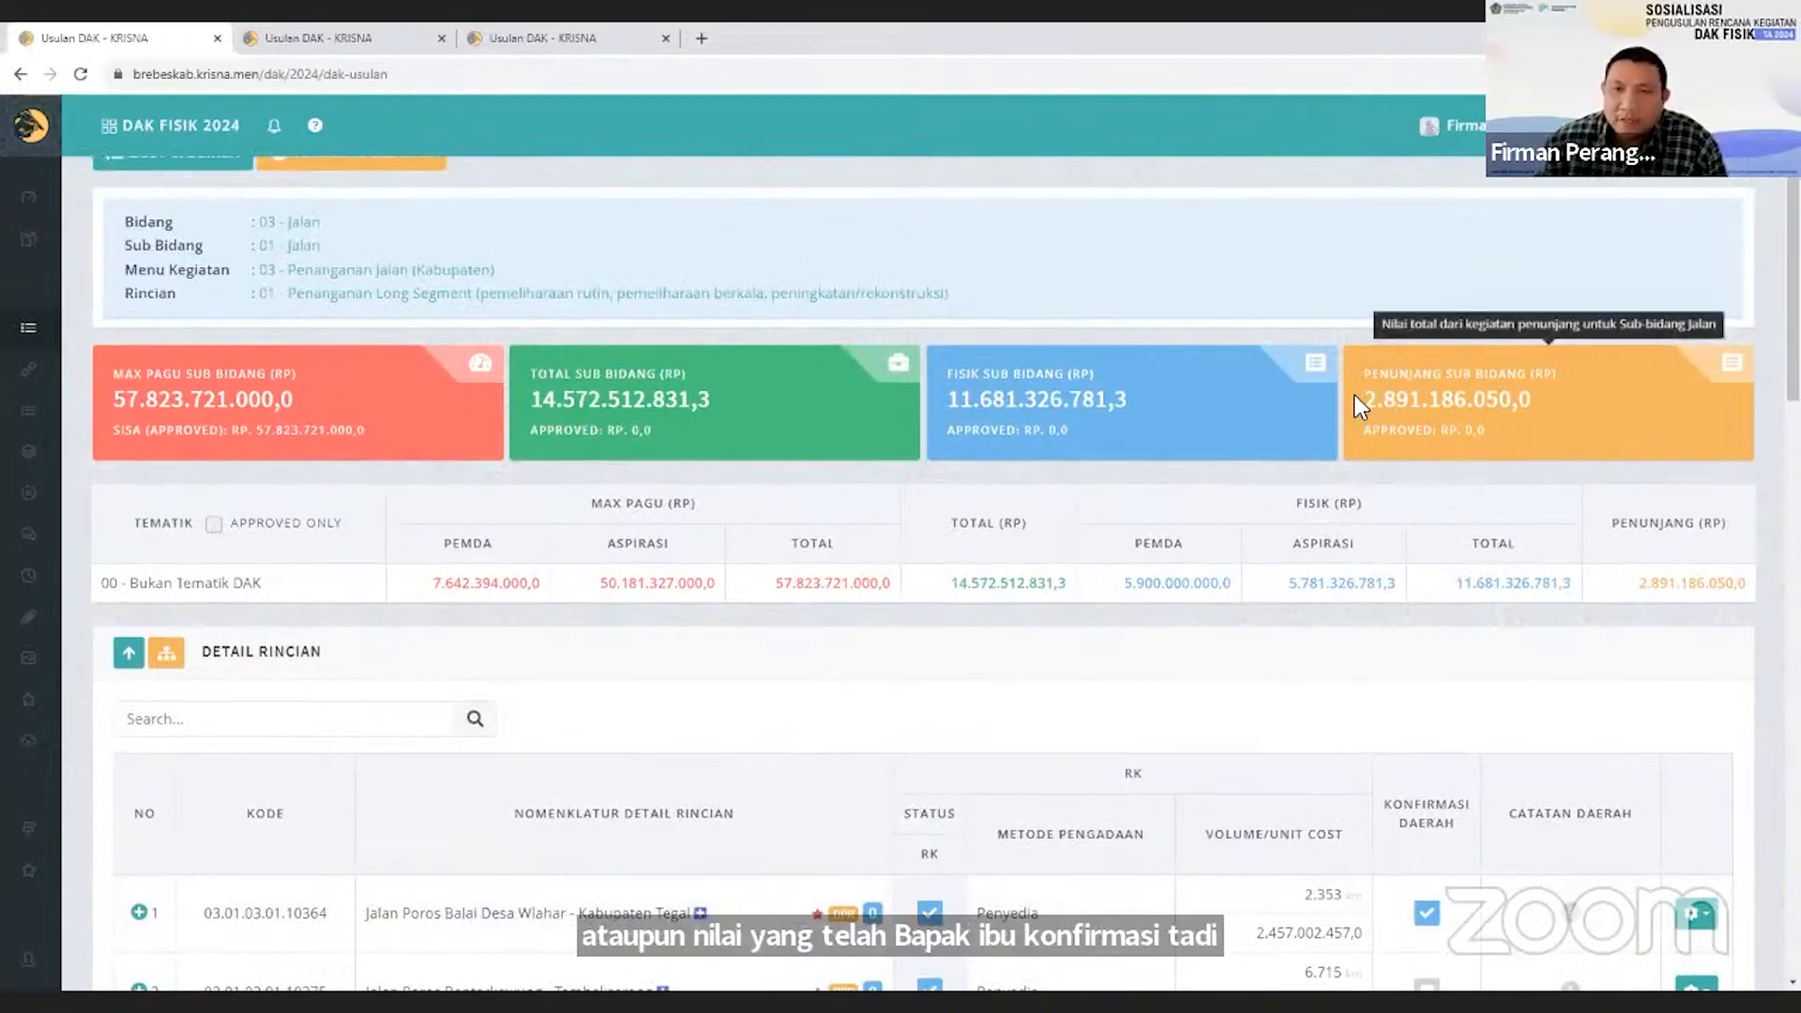
Compare the Penunjang, Fisik and Total Sub Bidang amounts with their Approved values.
left_click_drag(1366, 402, 1407, 403)
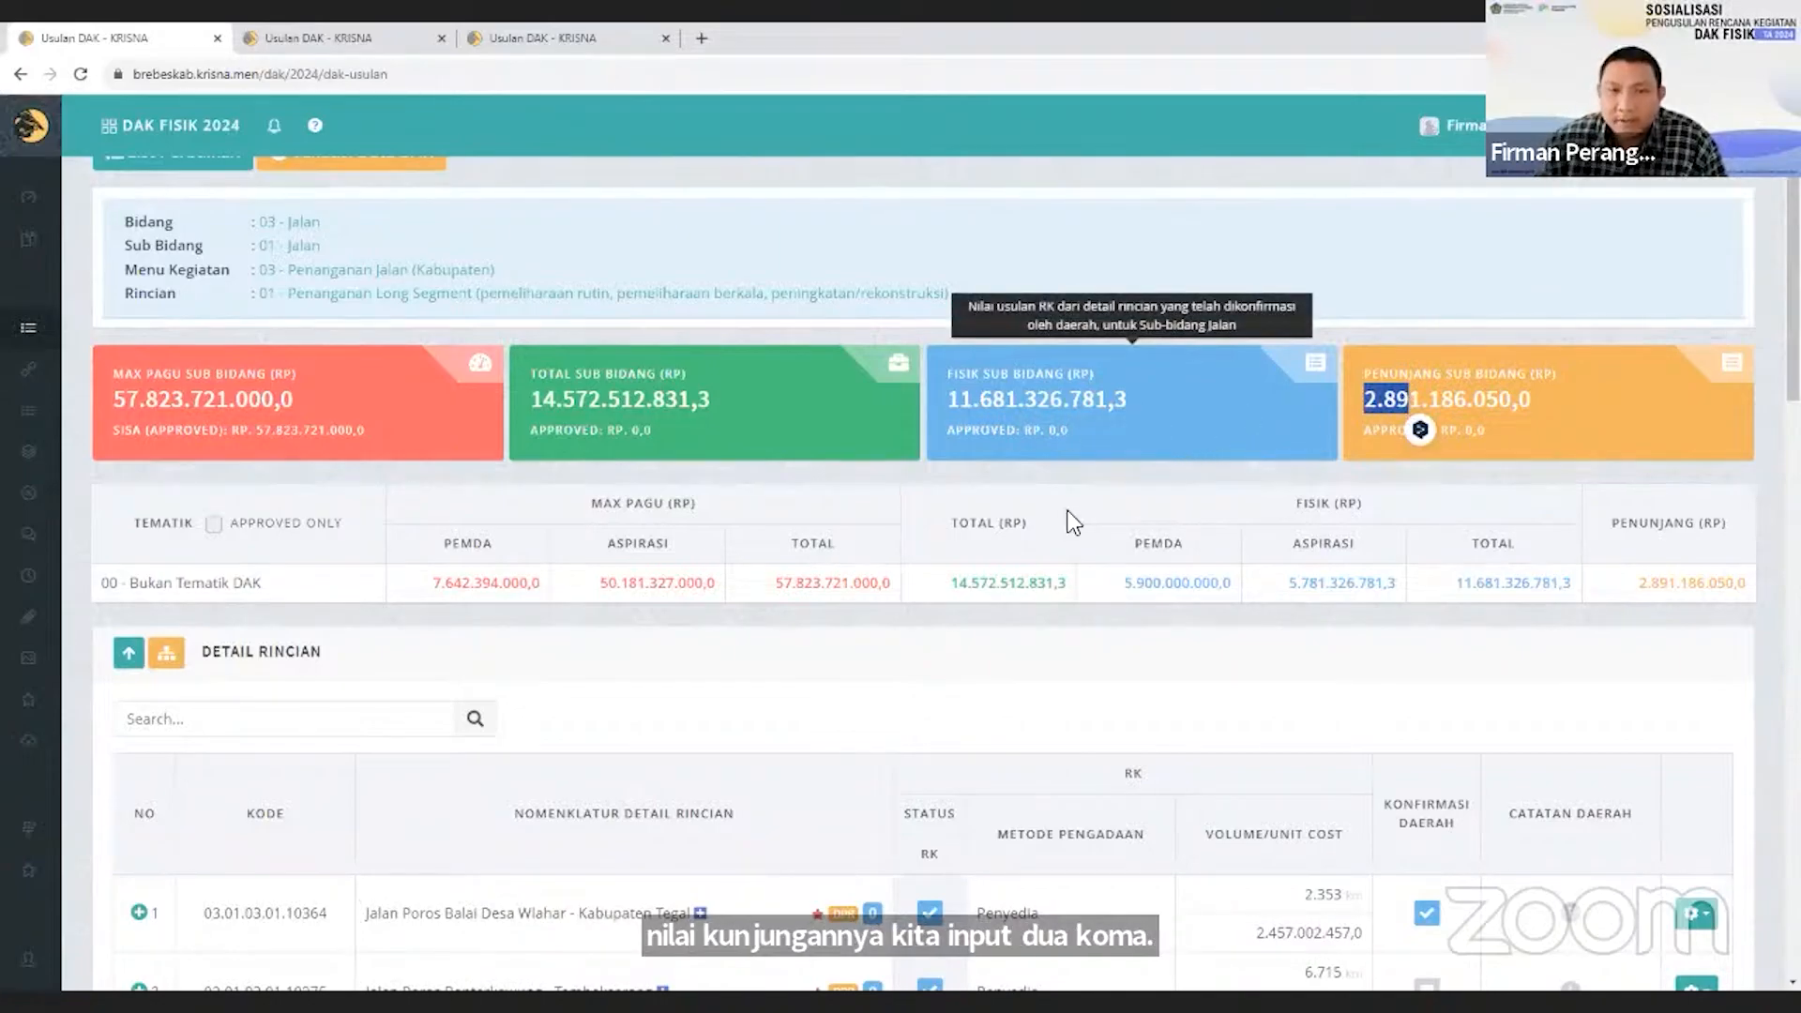
scroll(1271, 792, "down", 1)
scroll(1274, 791, "up", 2)
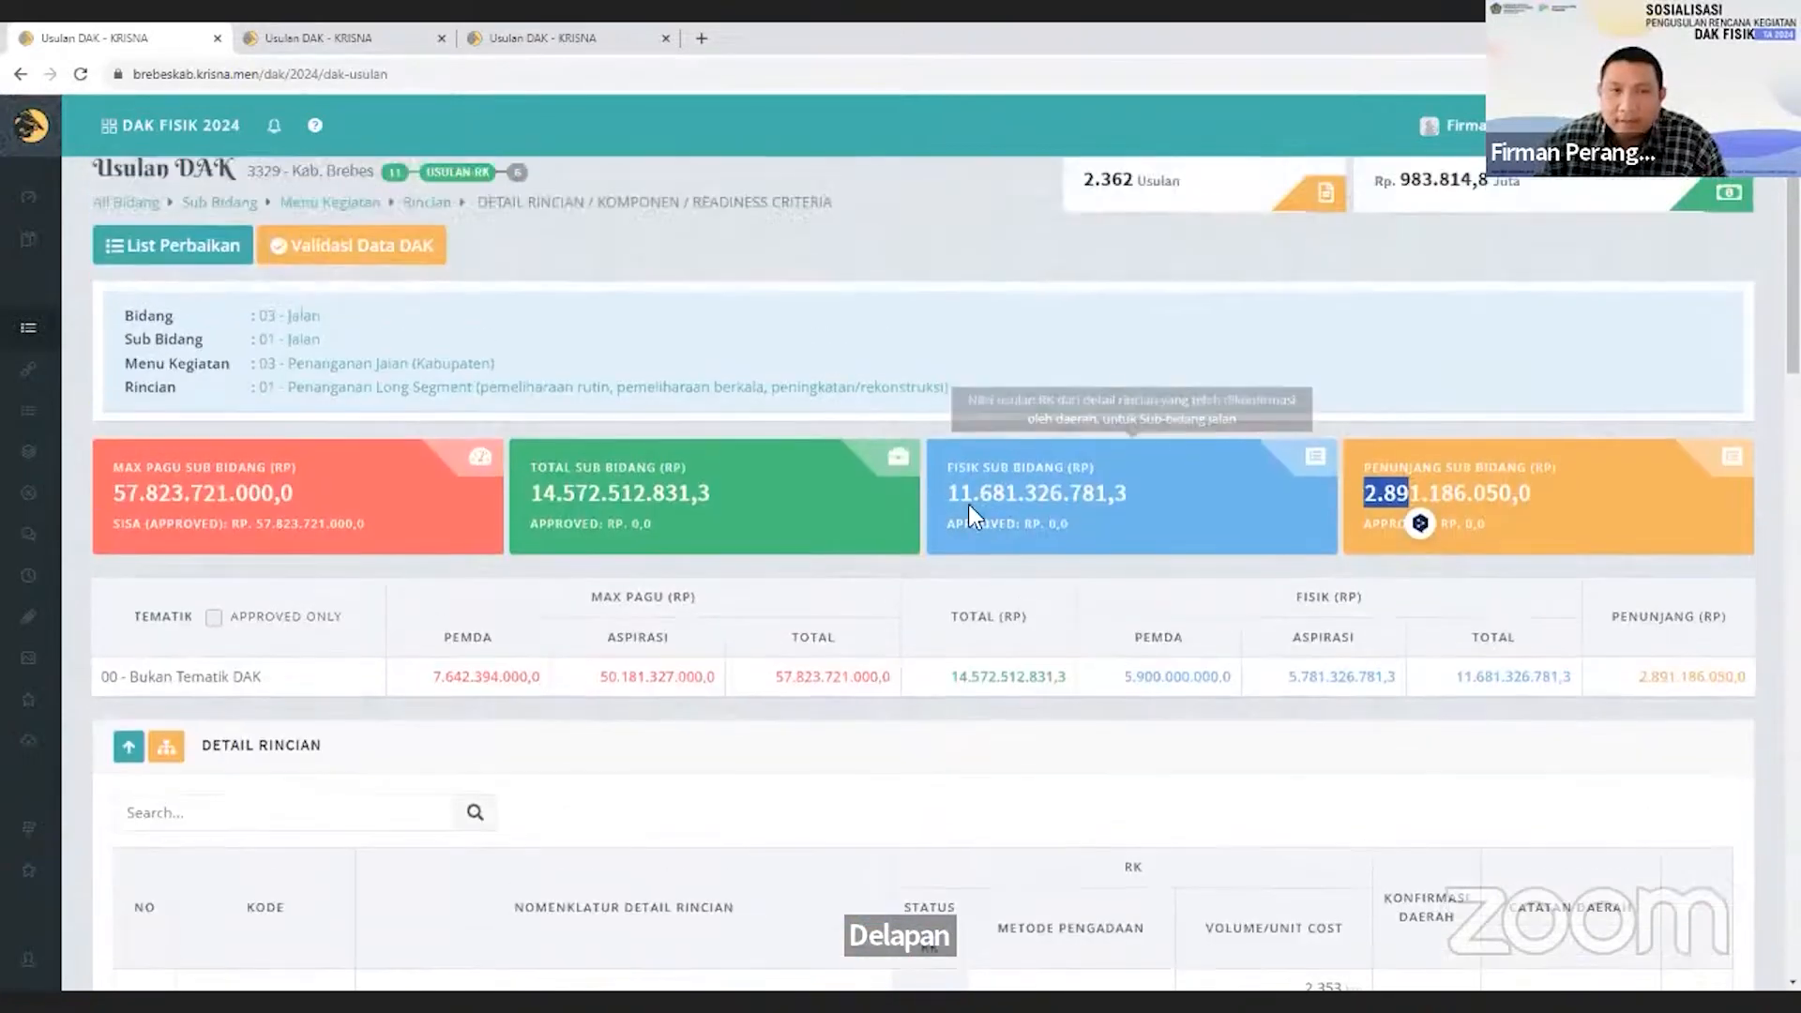
left_click(964, 495)
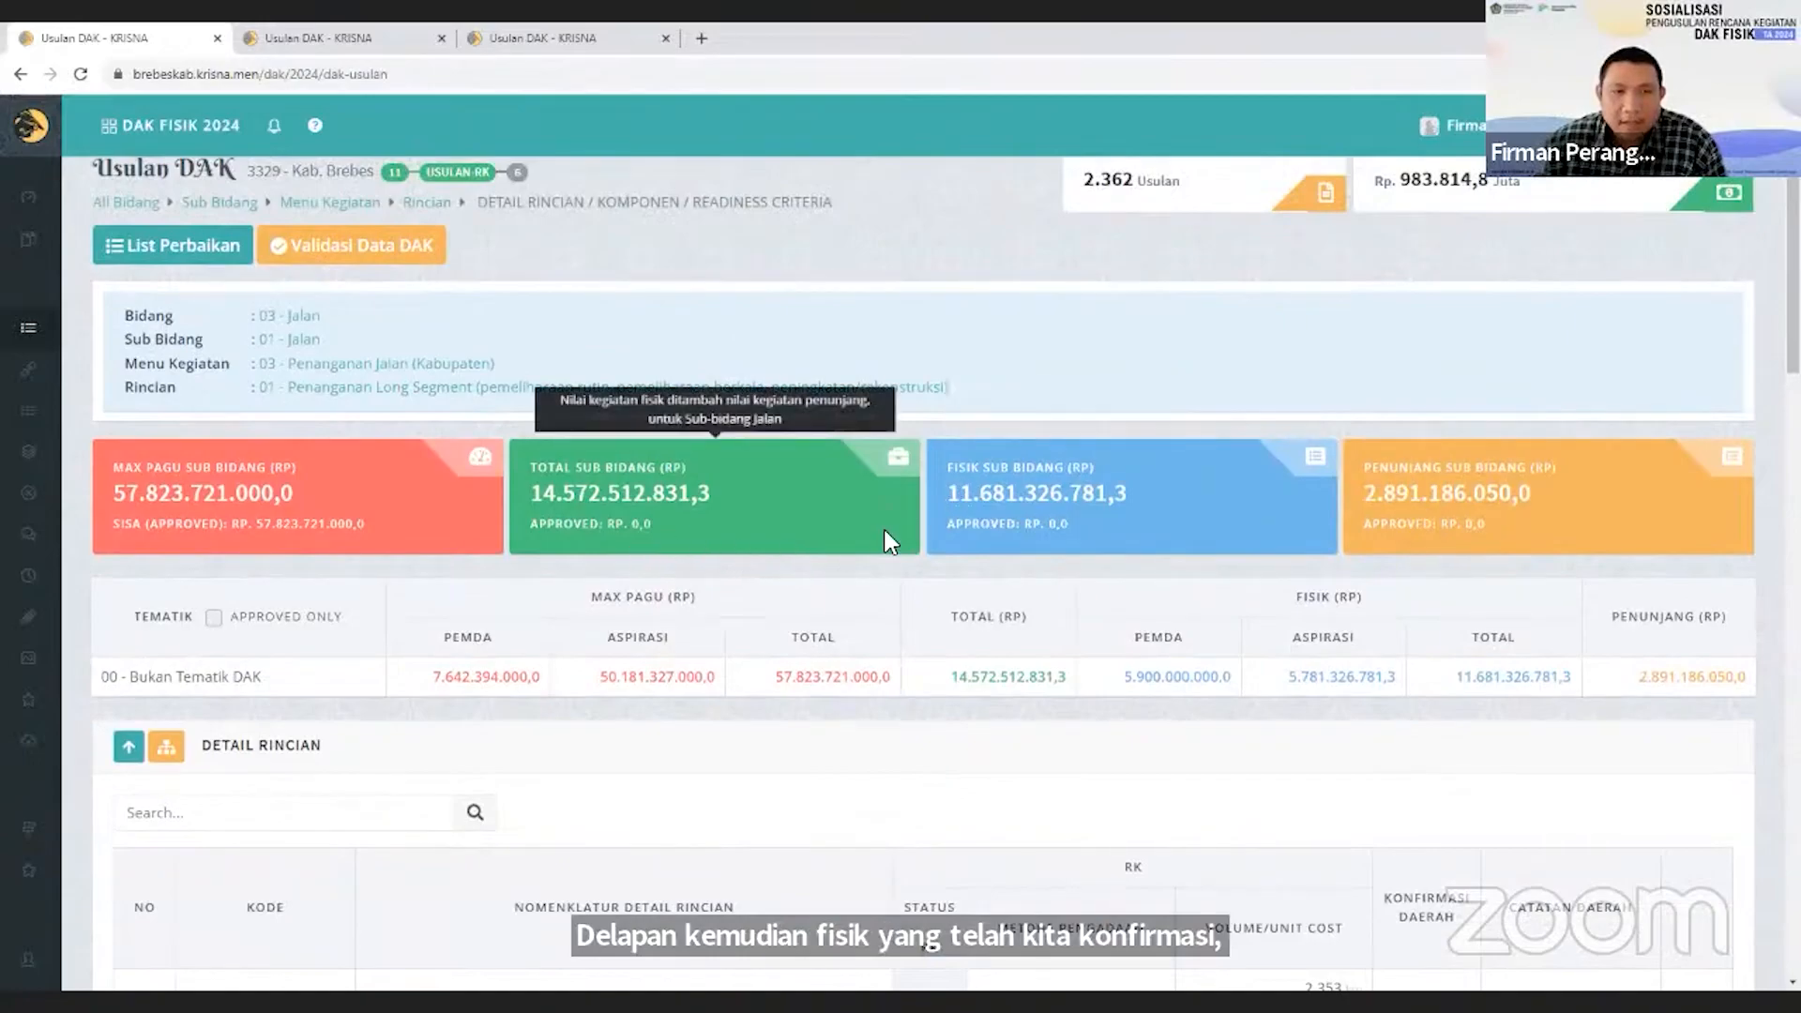
left_click_drag(1022, 524, 1086, 528)
left_click(1086, 527)
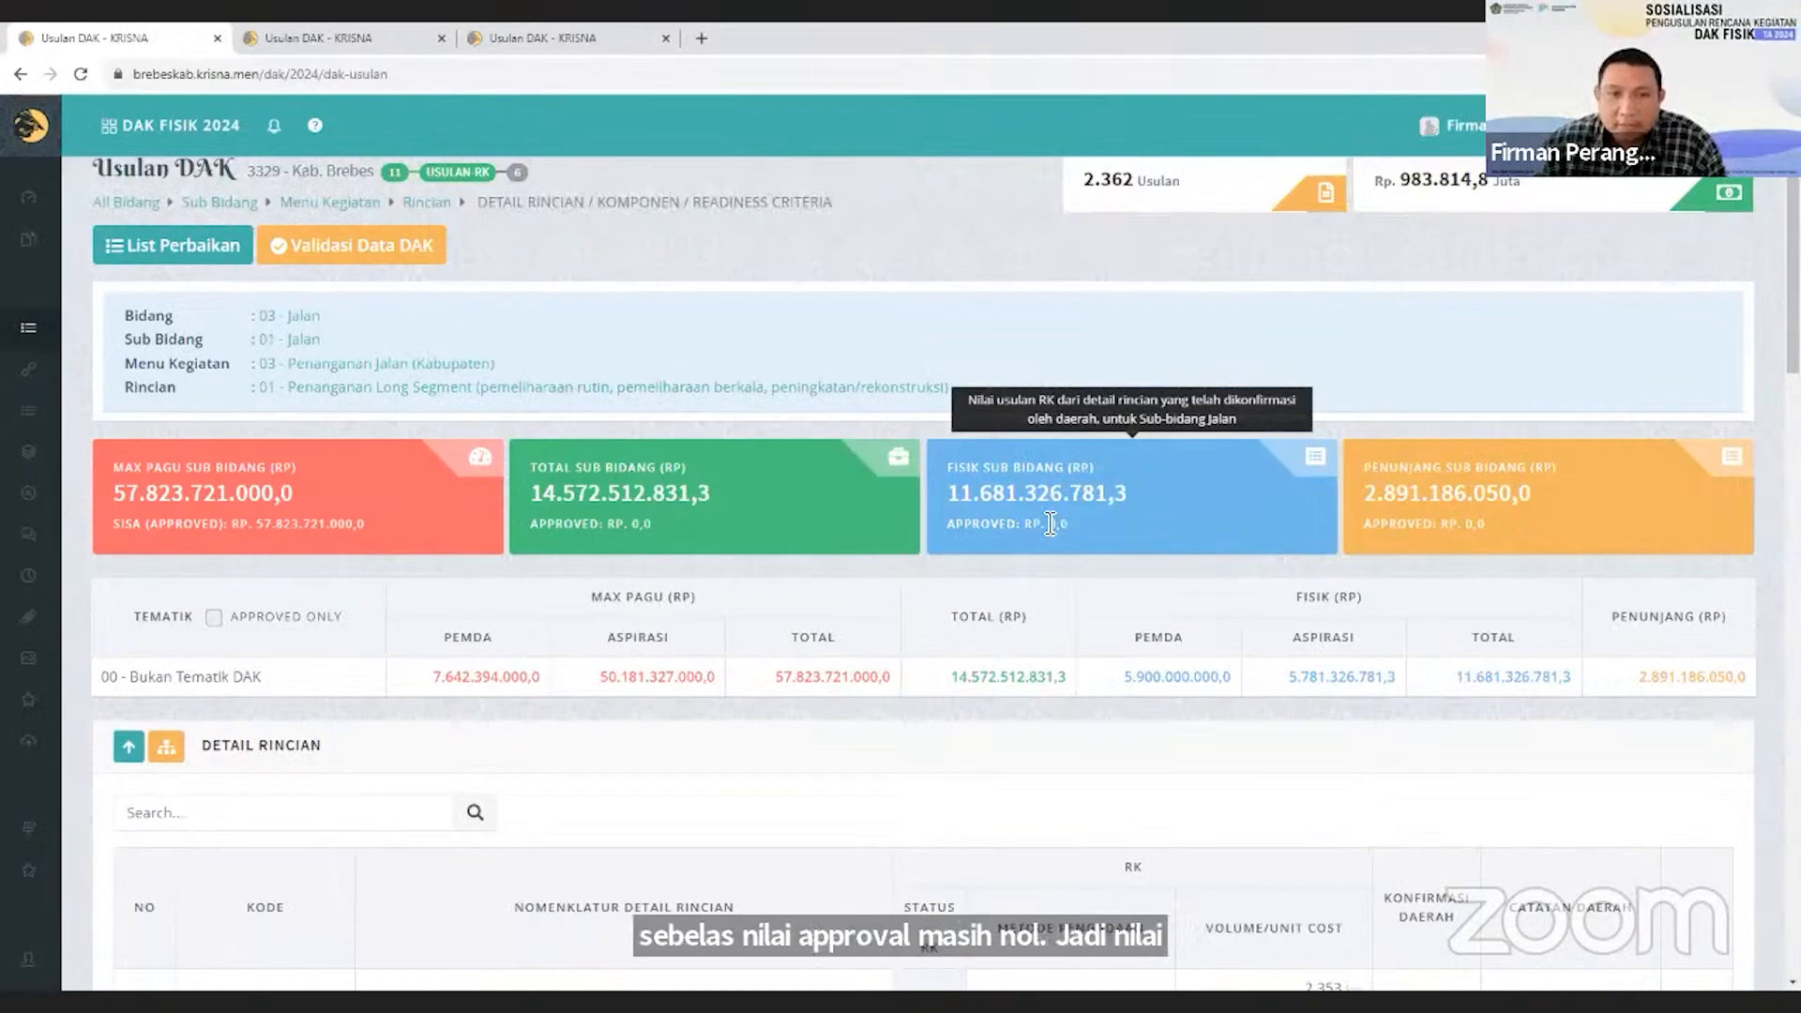
left_click_drag(554, 523, 670, 521)
left_click(669, 521)
scroll(699, 790, "down", 1)
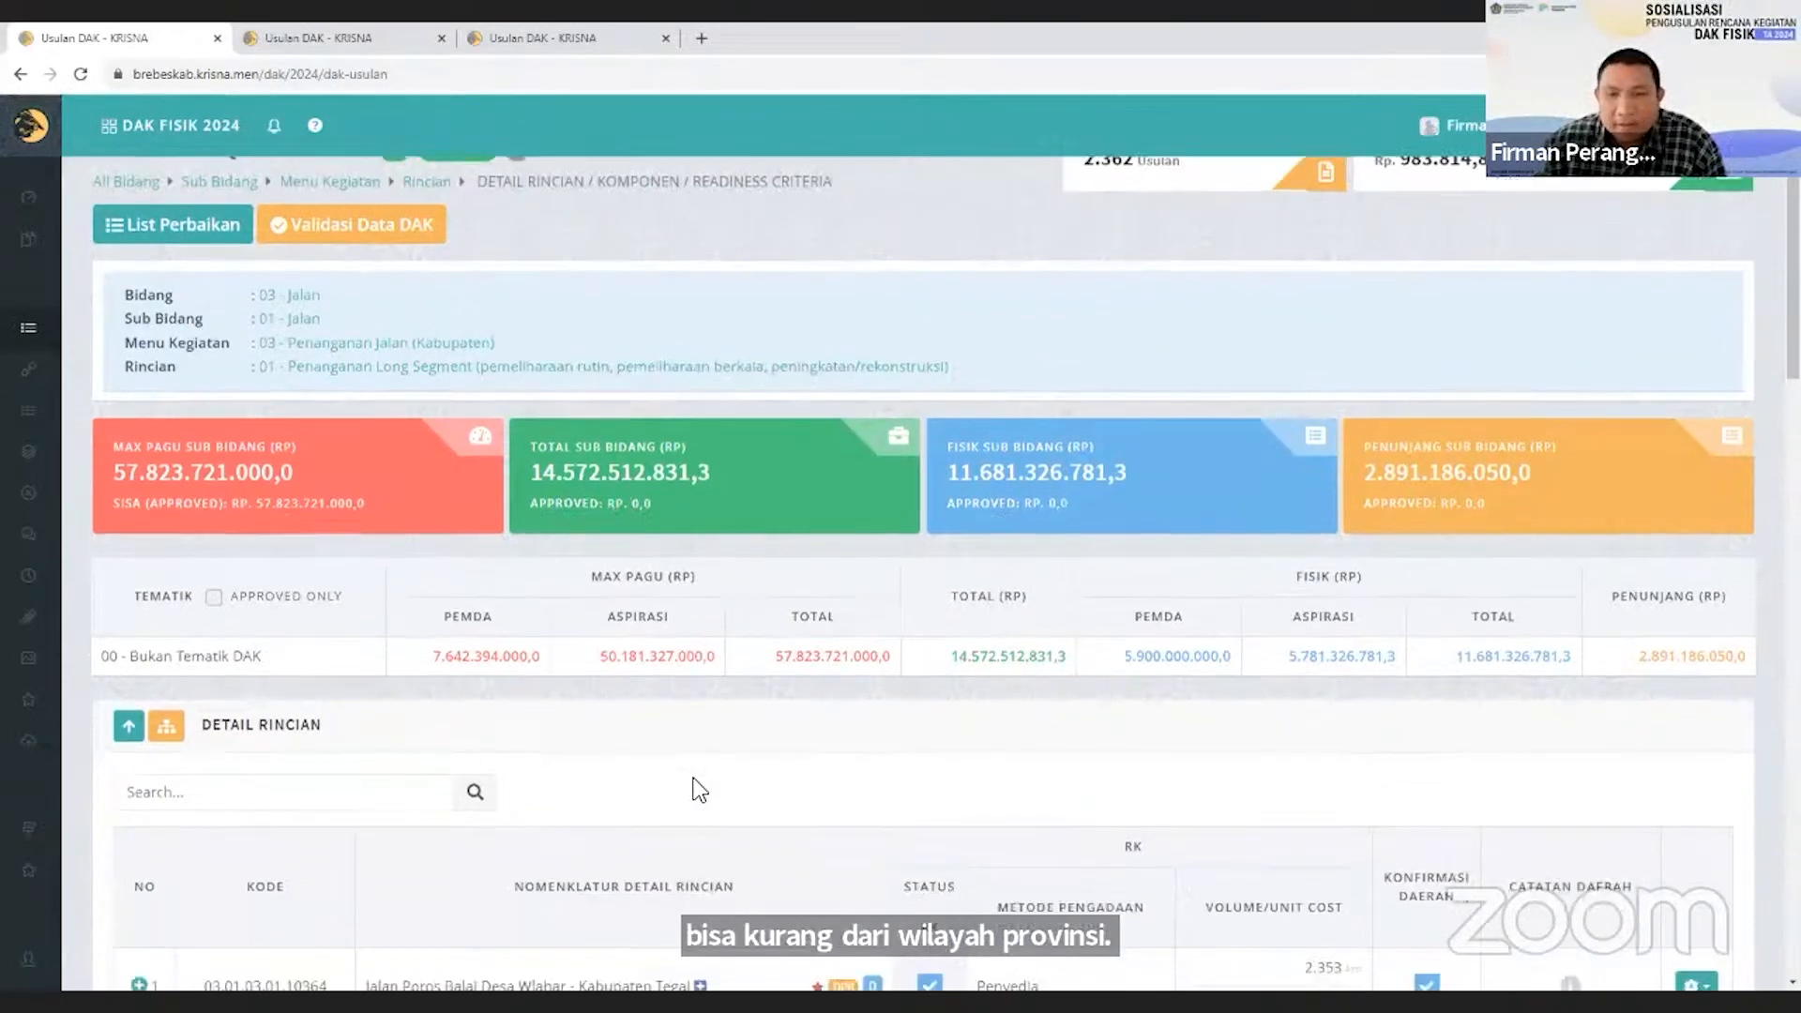
scroll(699, 790, "down", 2)
scroll(699, 790, "down", 4)
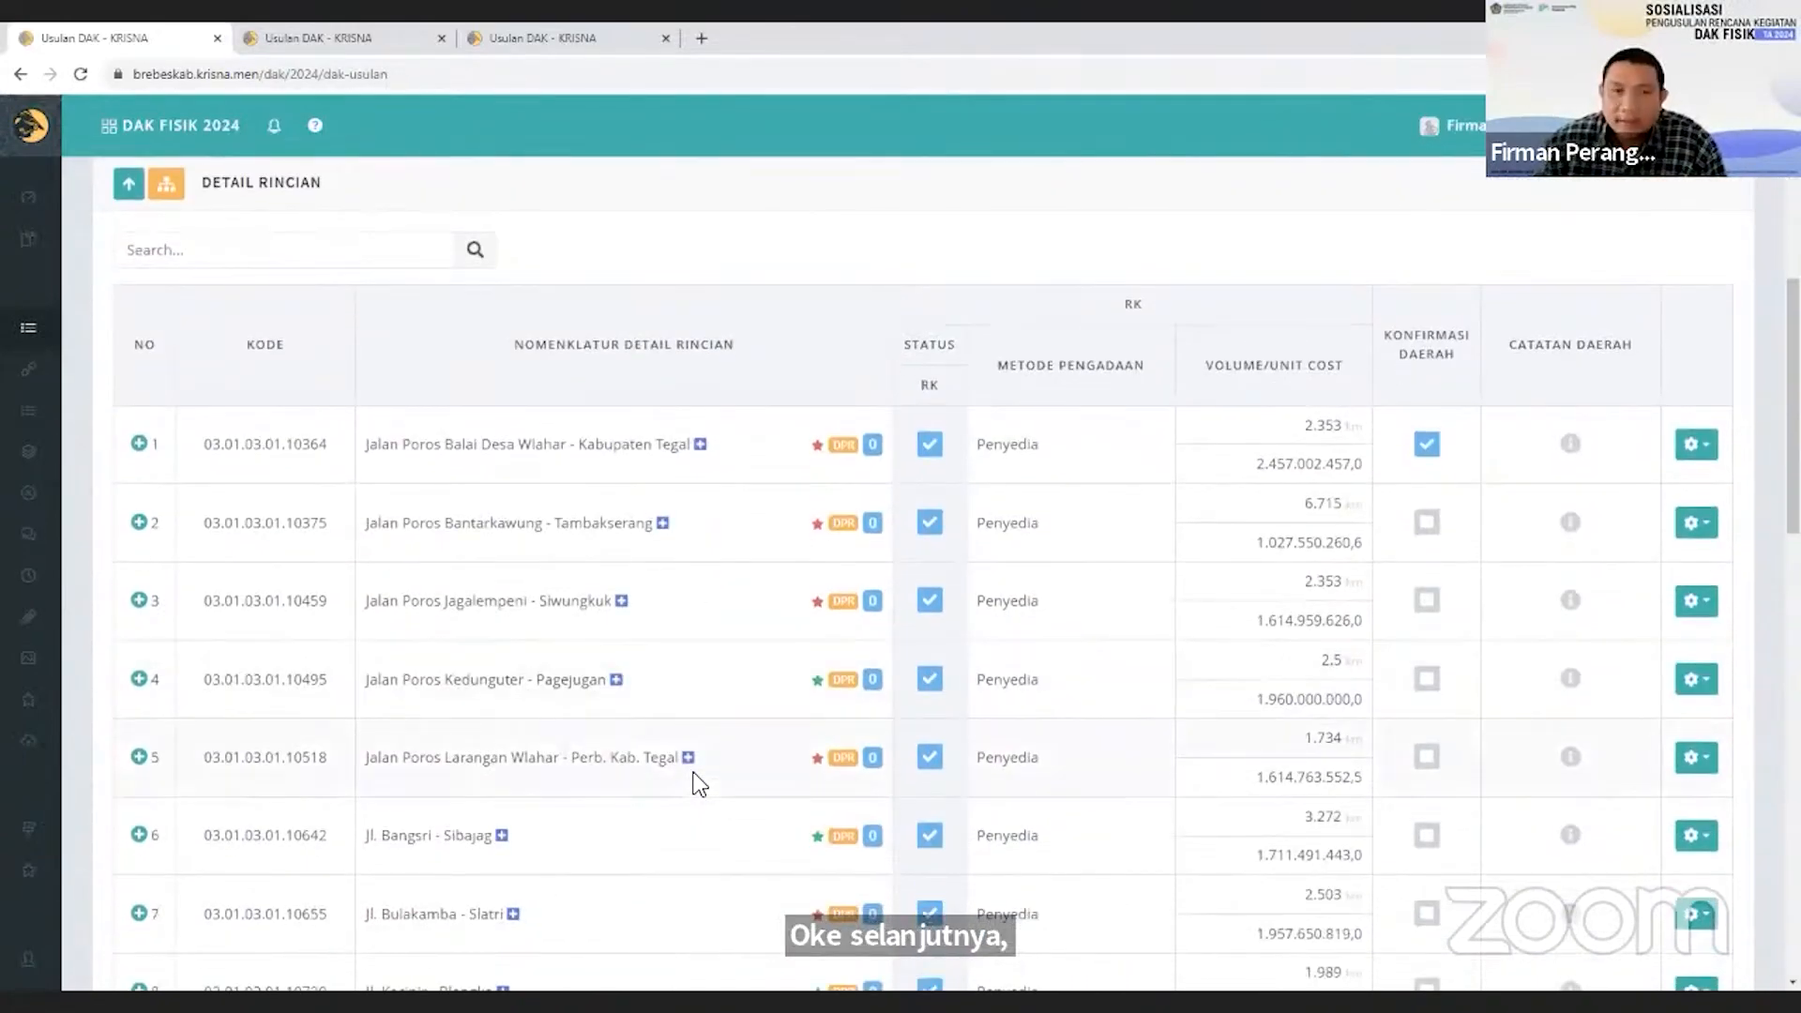
Return to the Sub Bidang list of Bidang 03 - Jalan and check the Lock data action of sub-bidang Jalan.
scroll(699, 785, "up", 6)
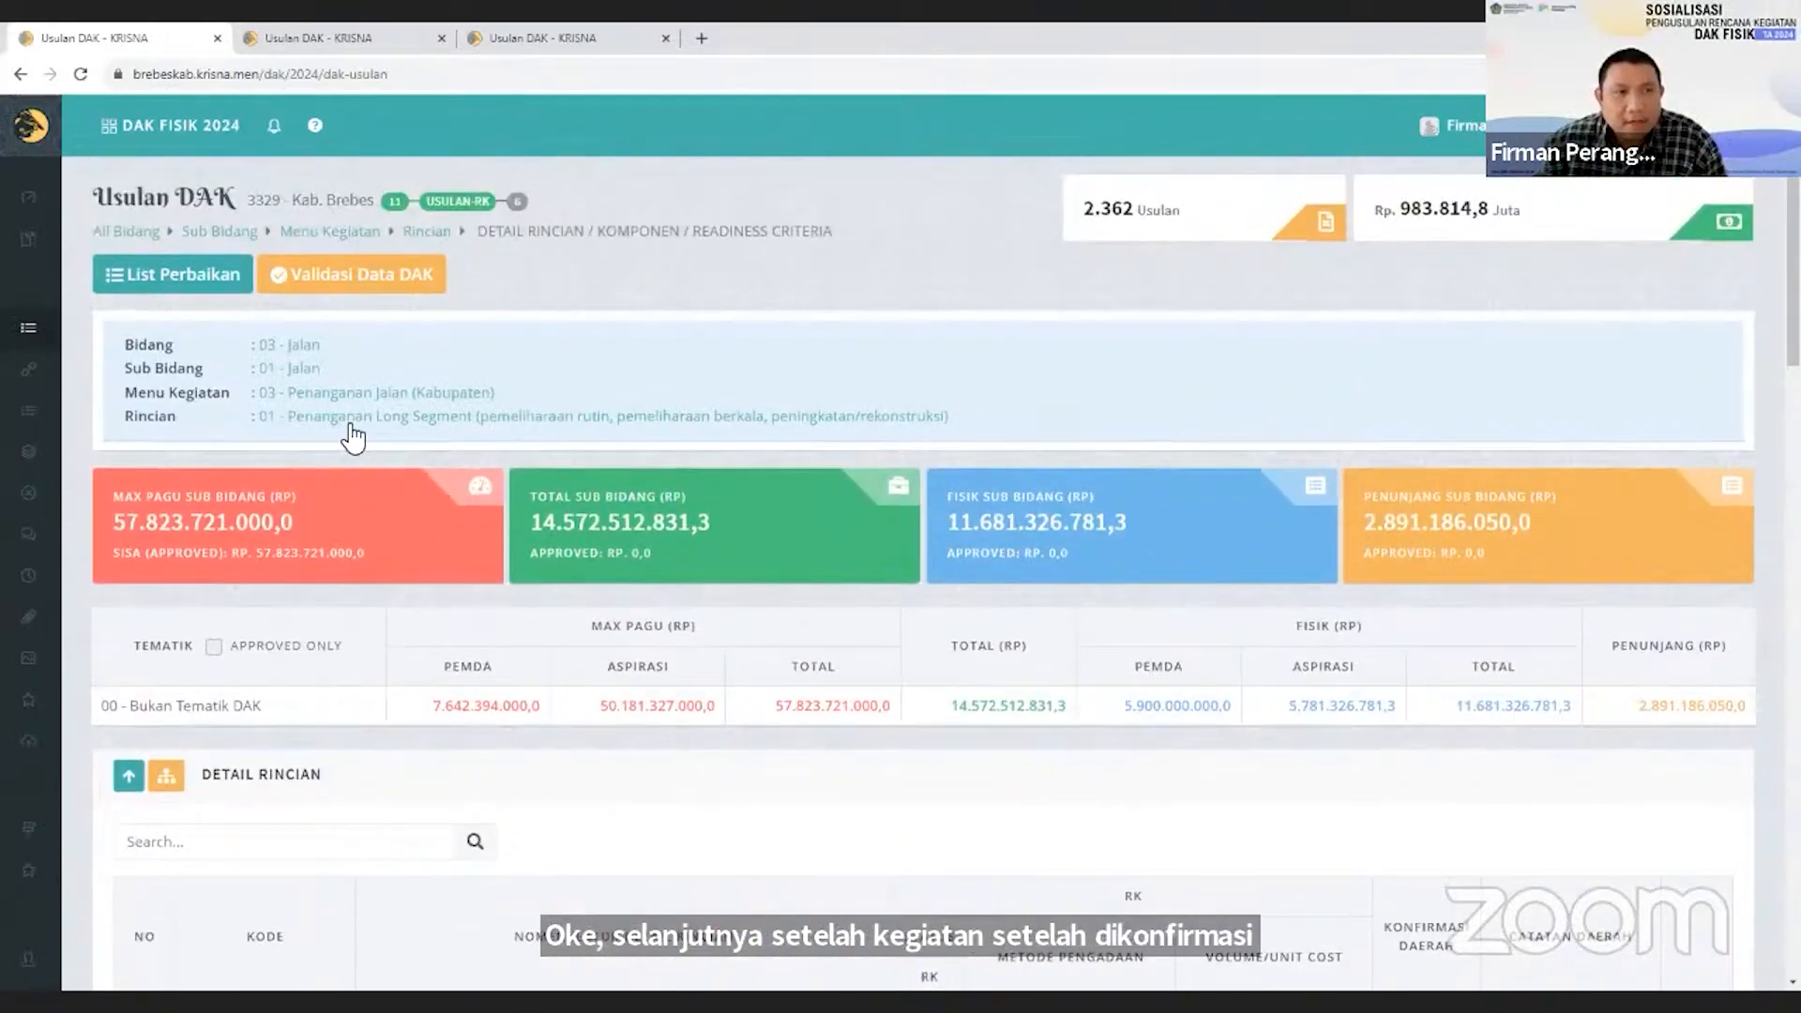
left_click(305, 347)
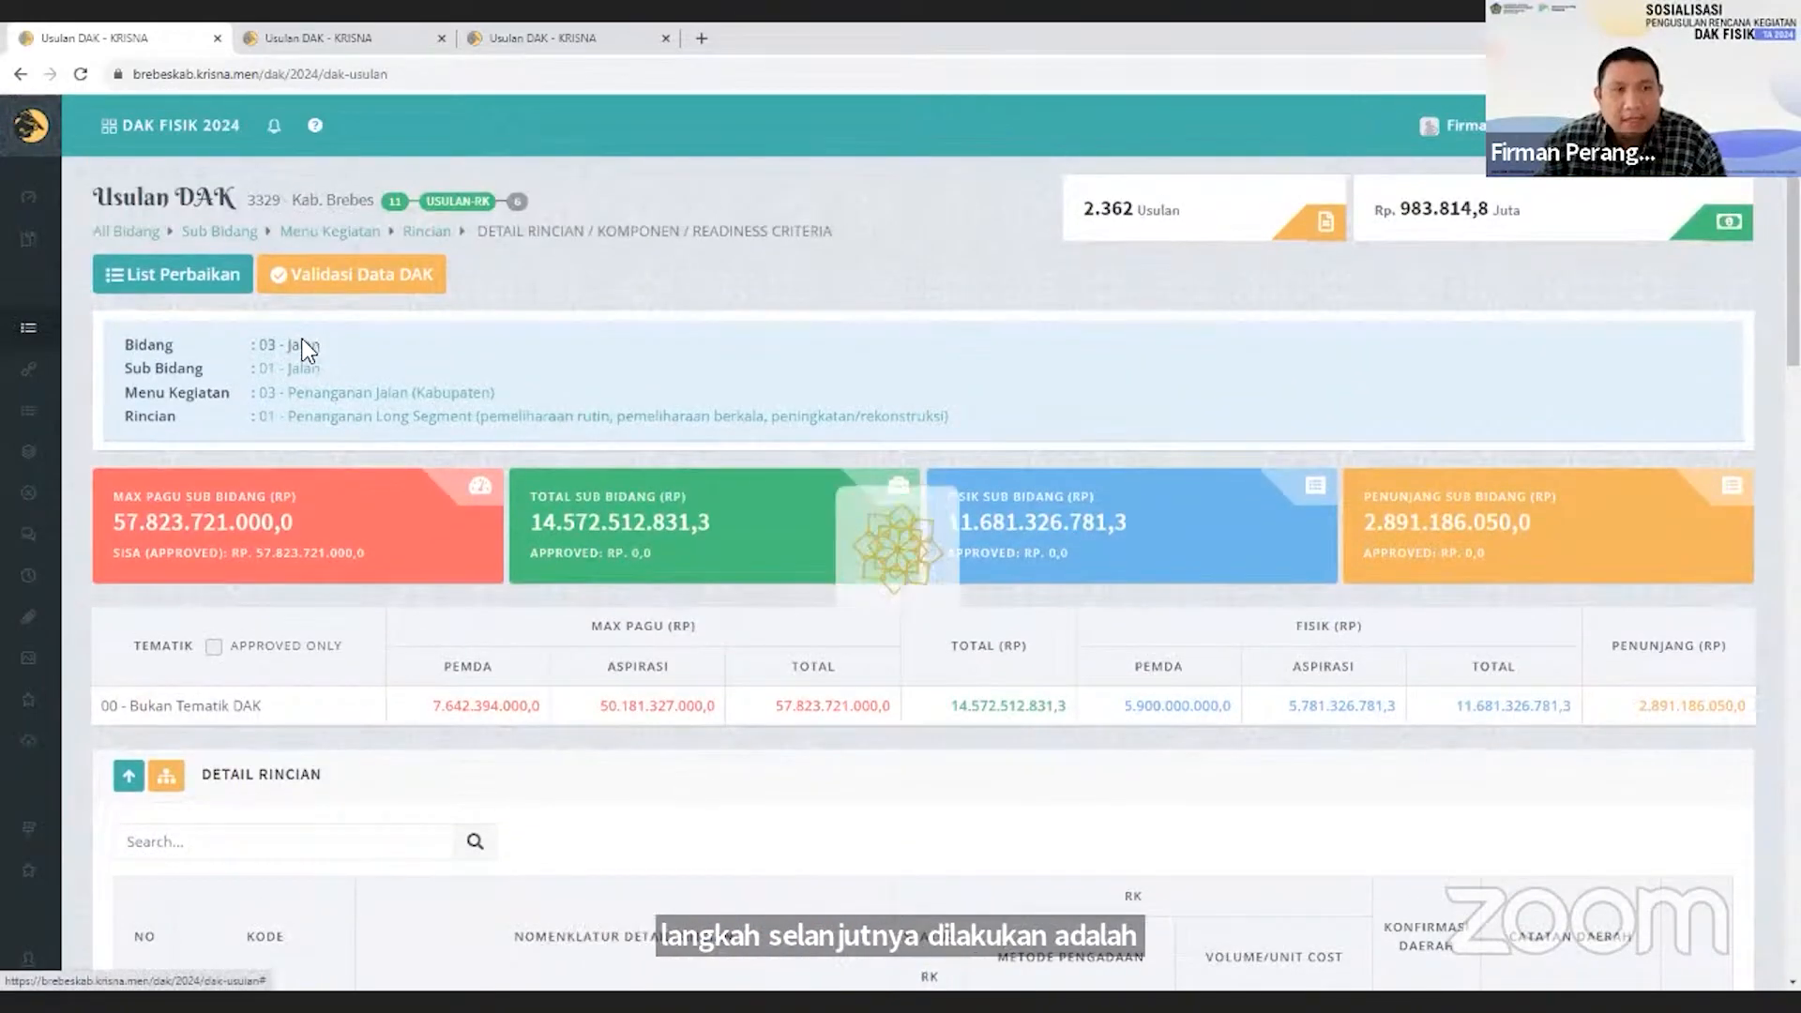
scroll(1002, 756, "down", 1)
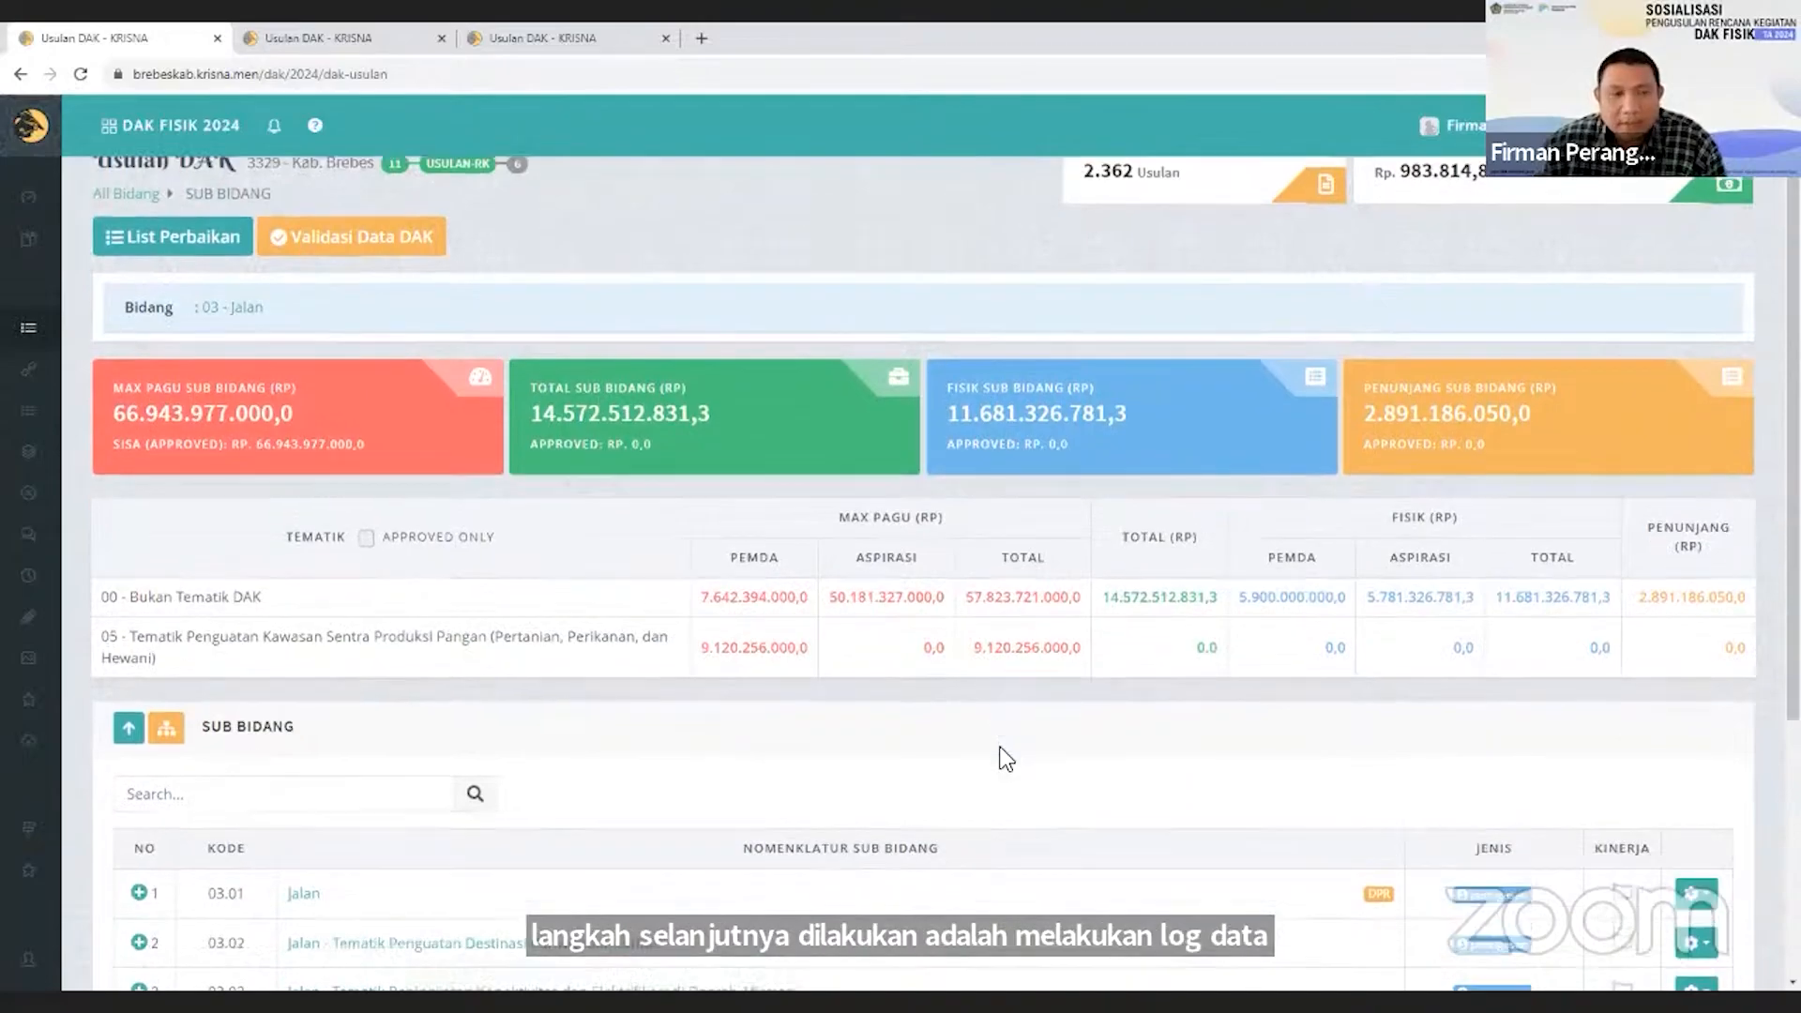
scroll(813, 680, "down", 2)
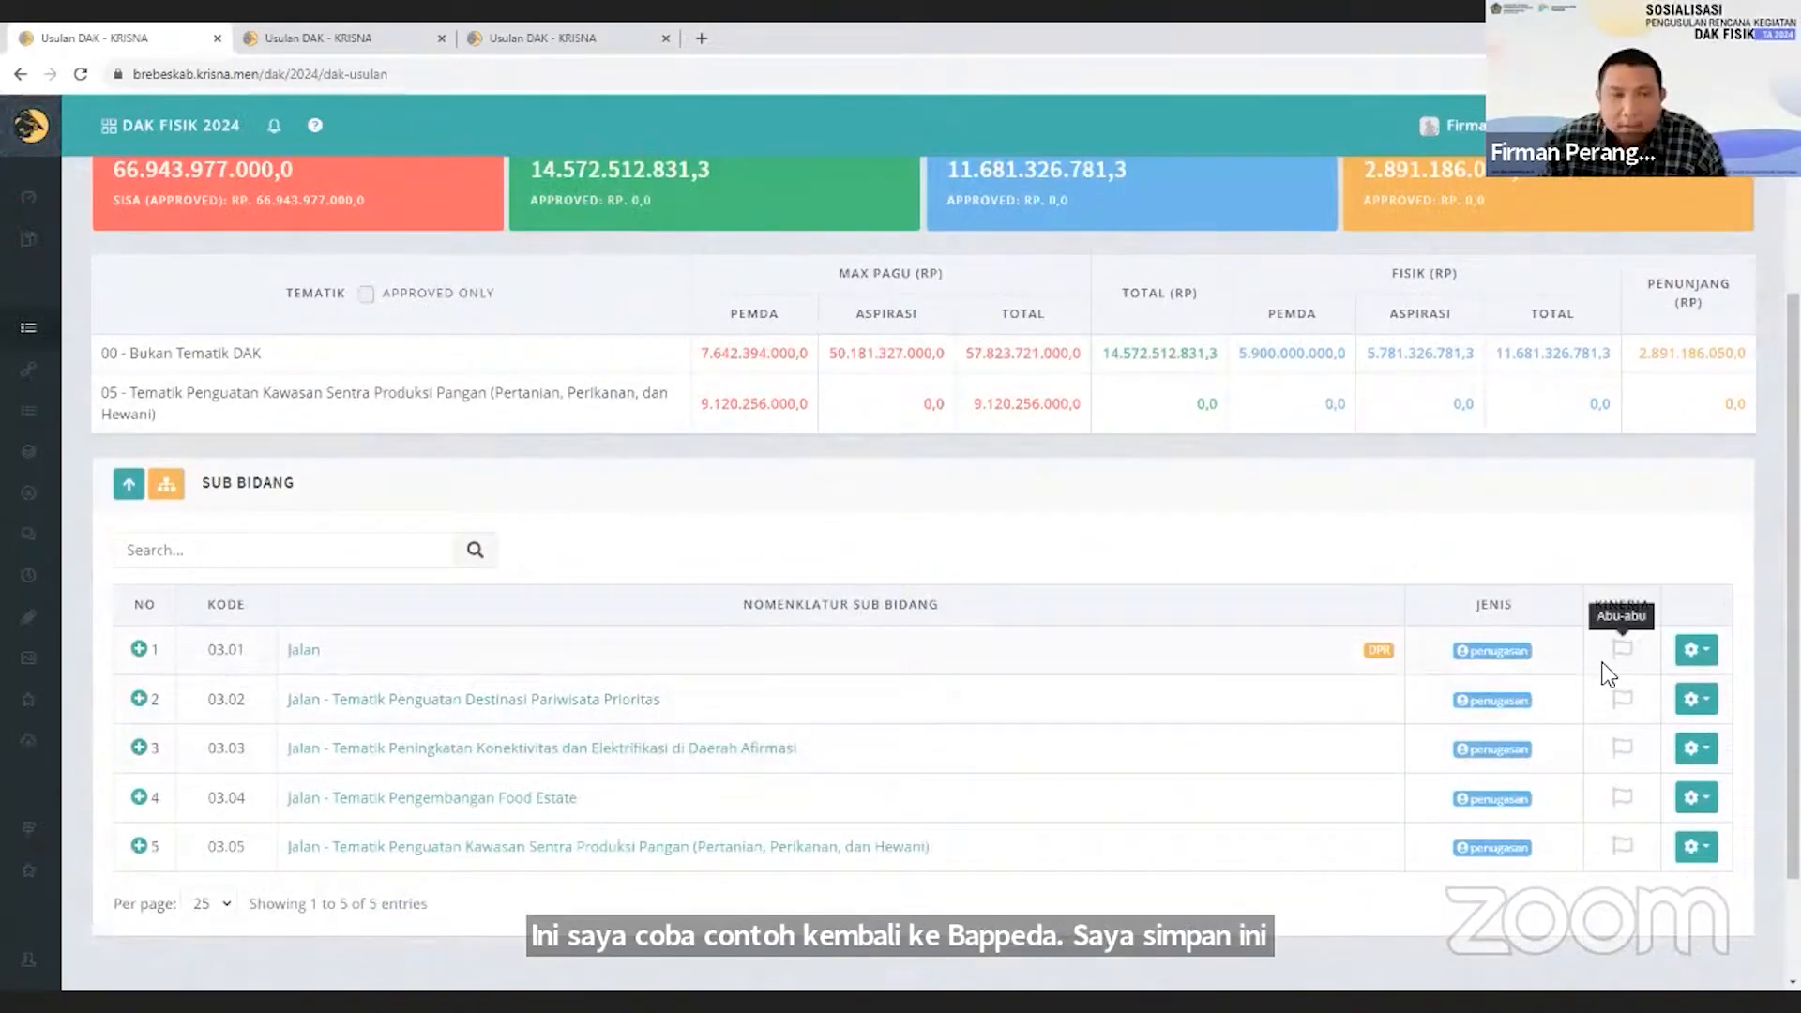
left_click(296, 651)
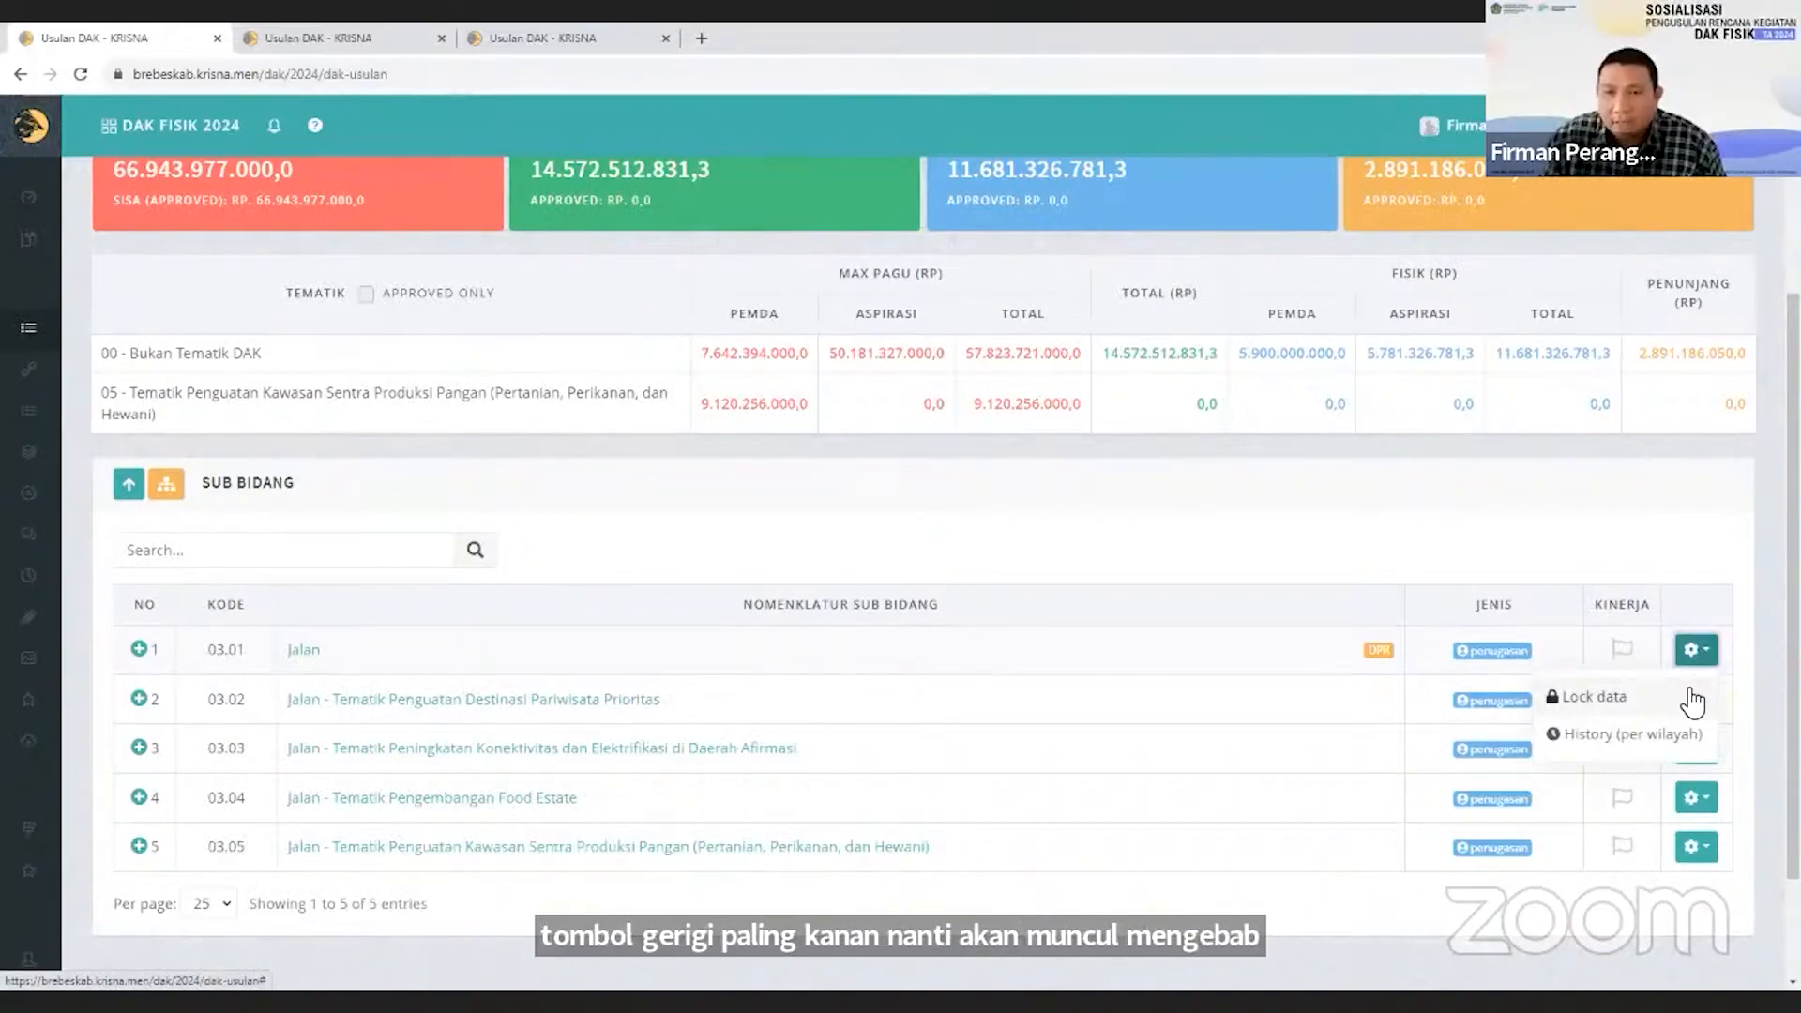
left_click(1552, 568)
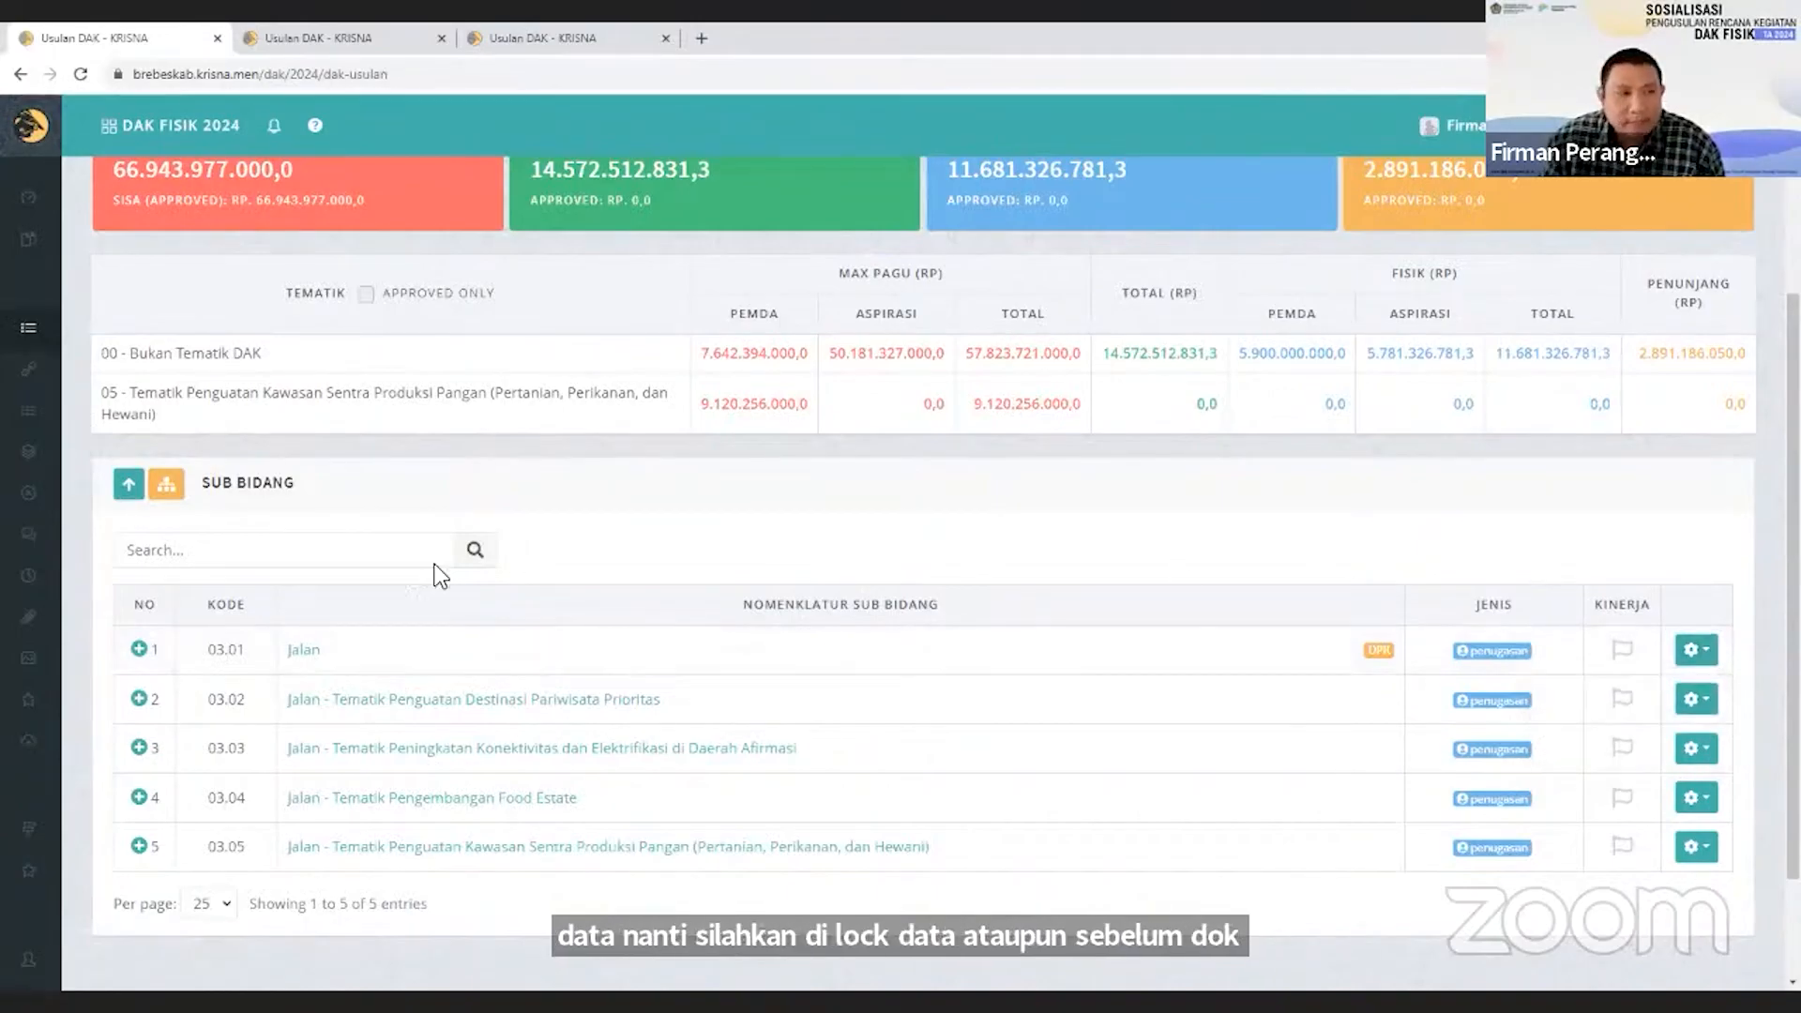
Display the Draft Rekap RK for sub-bidang 03.01 - Jalan and review its Kegiatan Fisik and Kegiatan Penunjang tables.
mouse_move(43, 632)
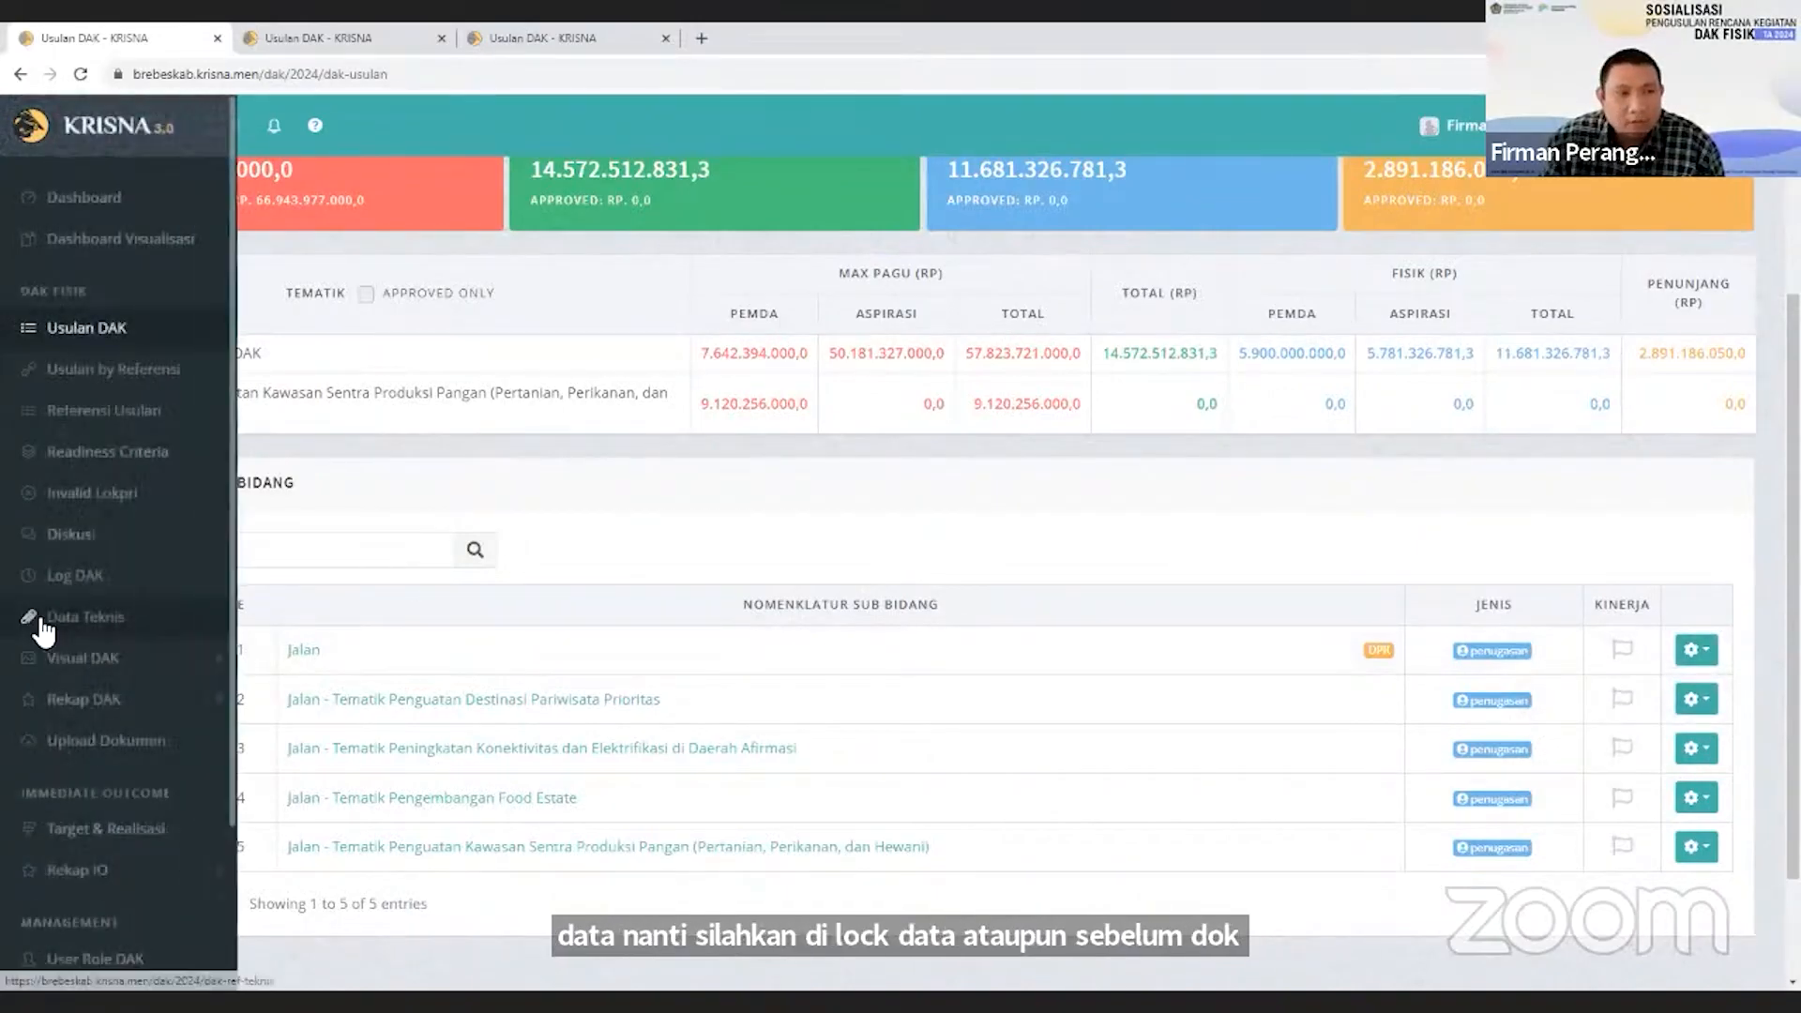
left_click(143, 711)
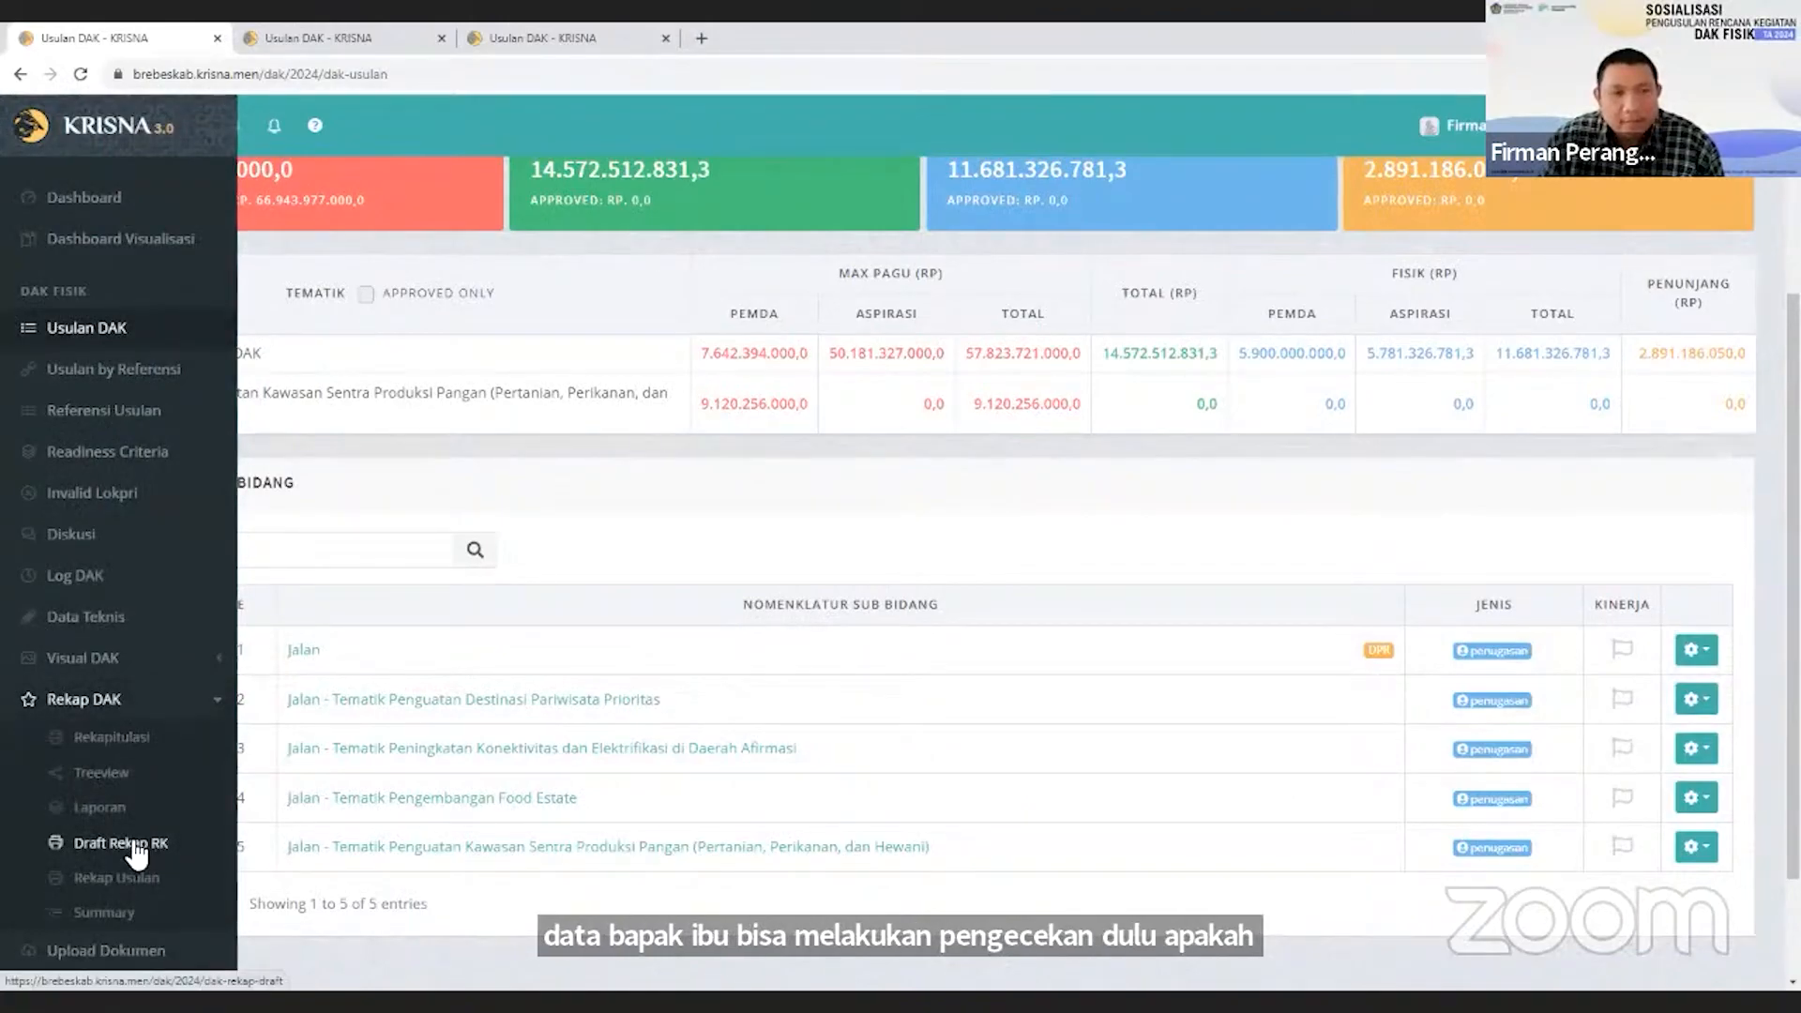
left_click_drag(134, 842, 140, 847)
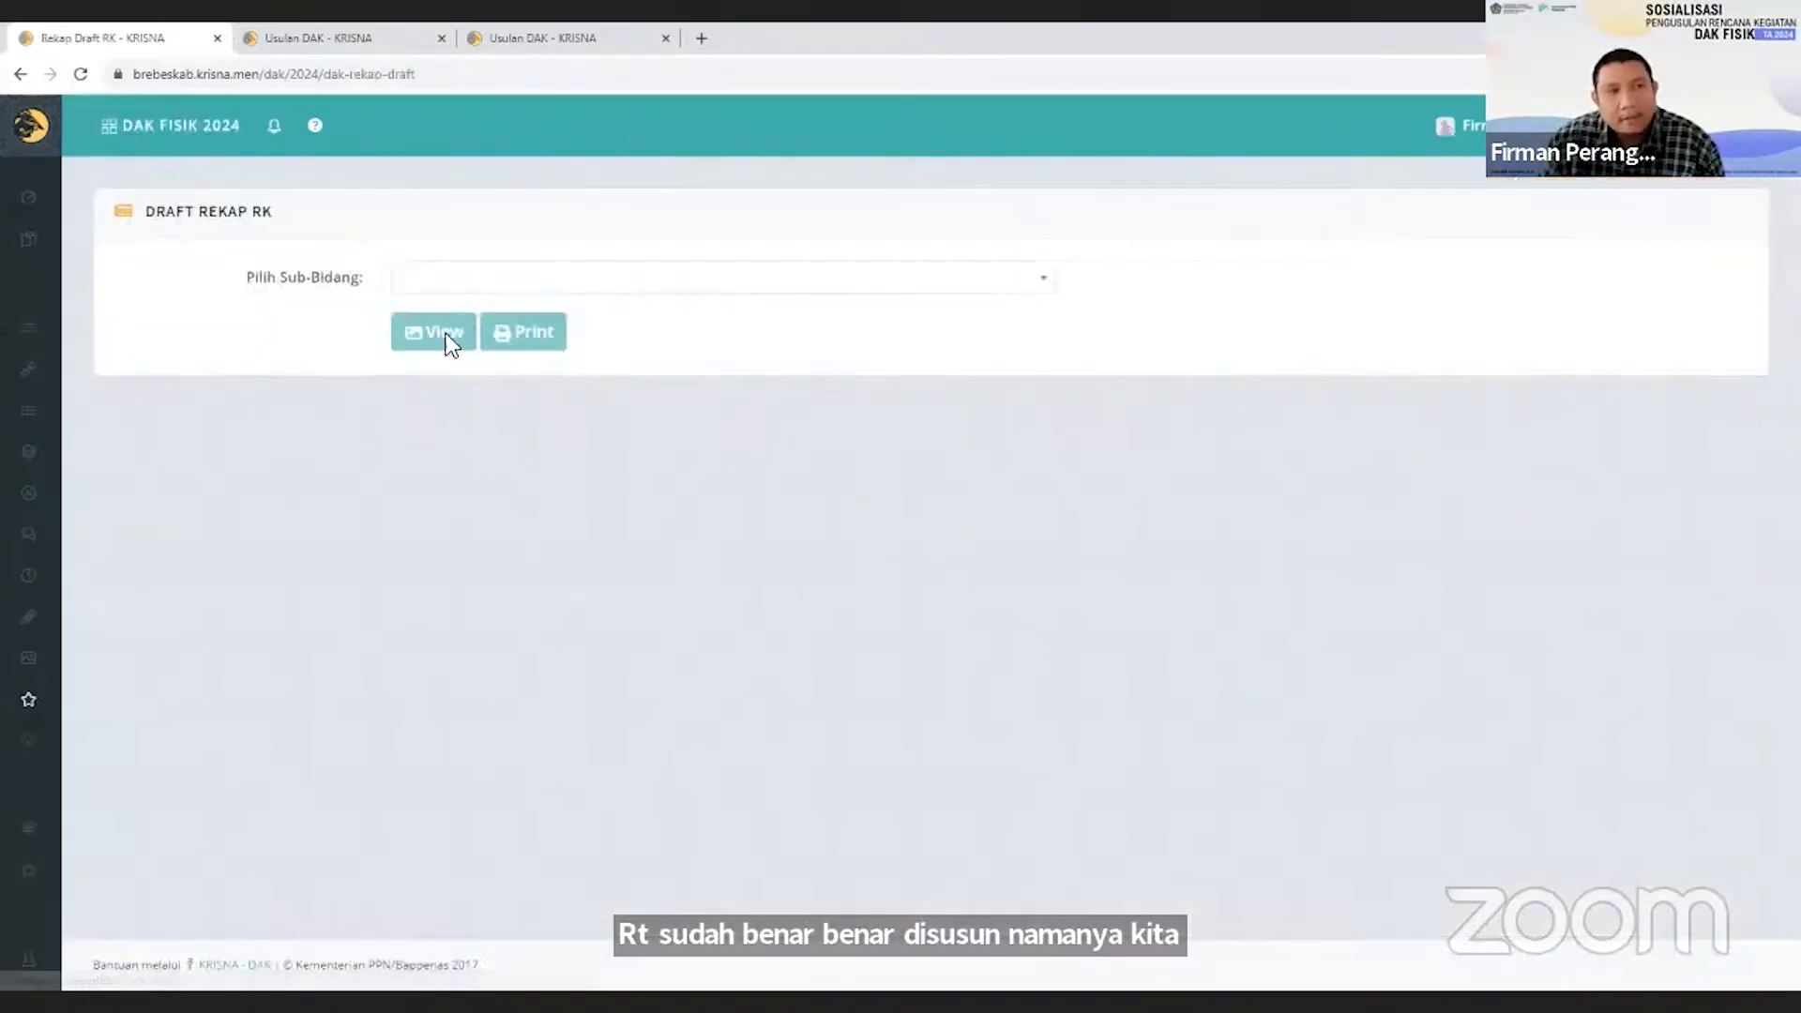
left_click(441, 282)
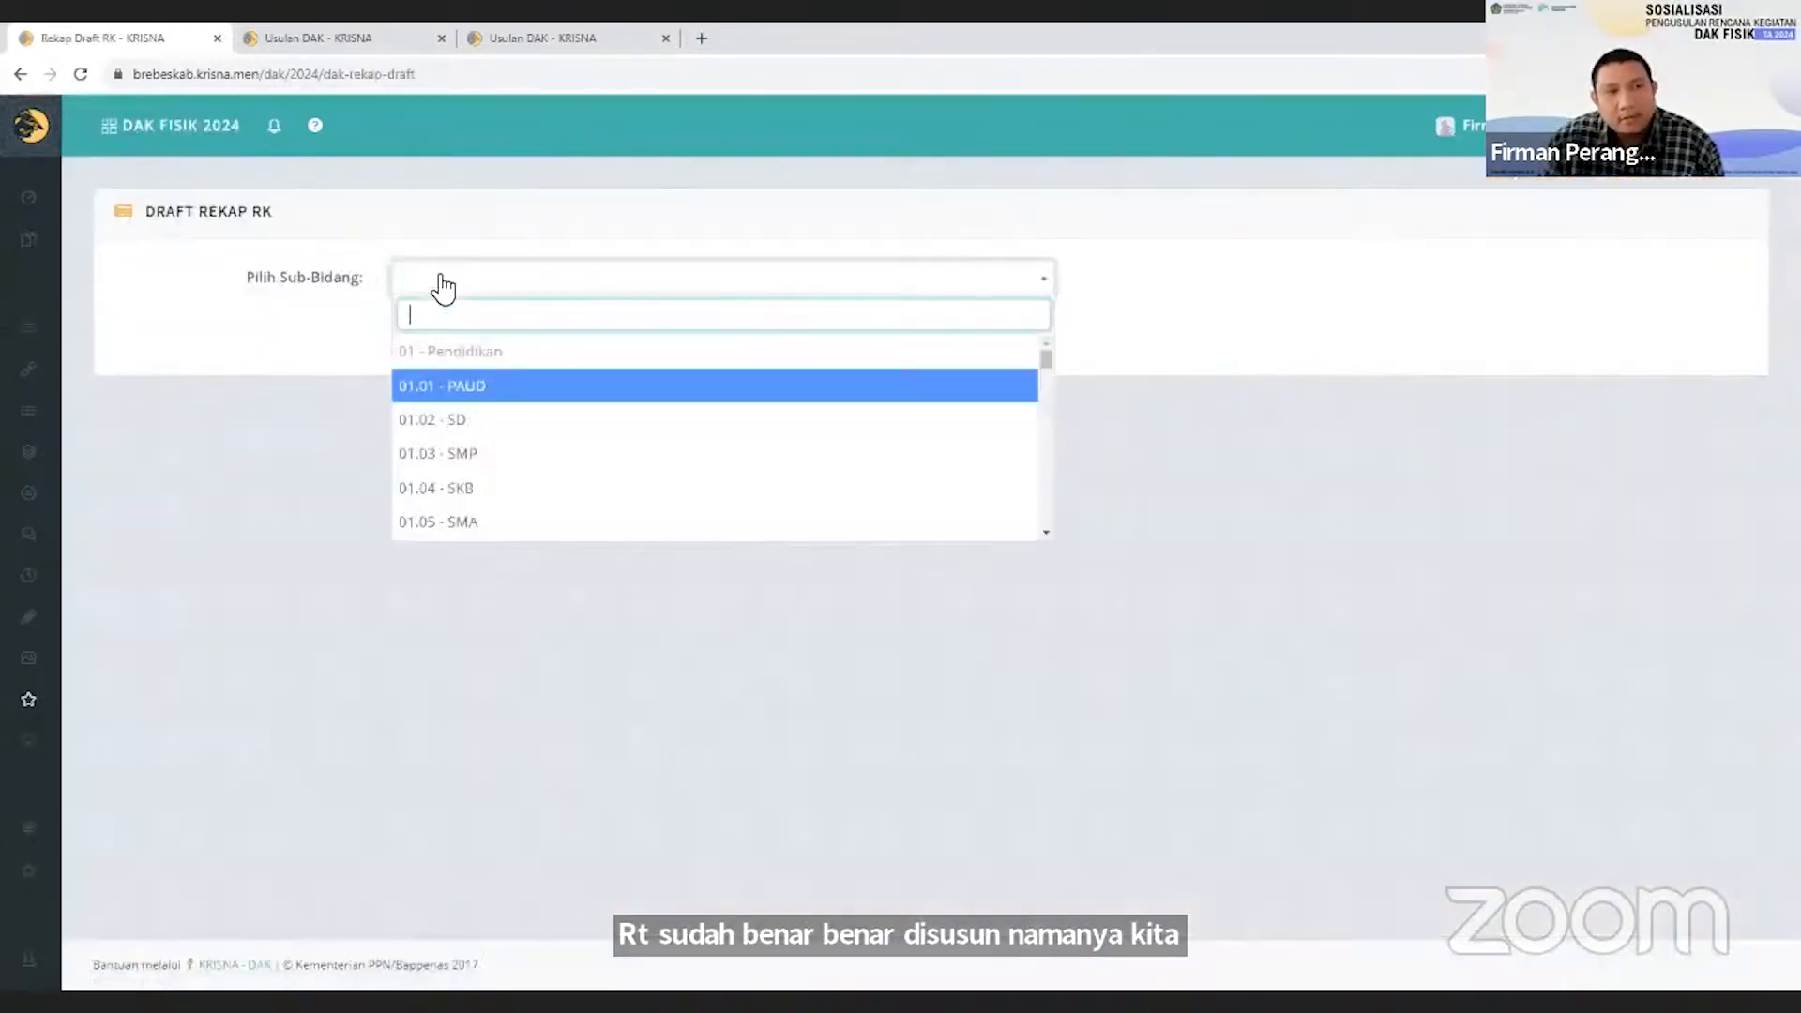
type("jala")
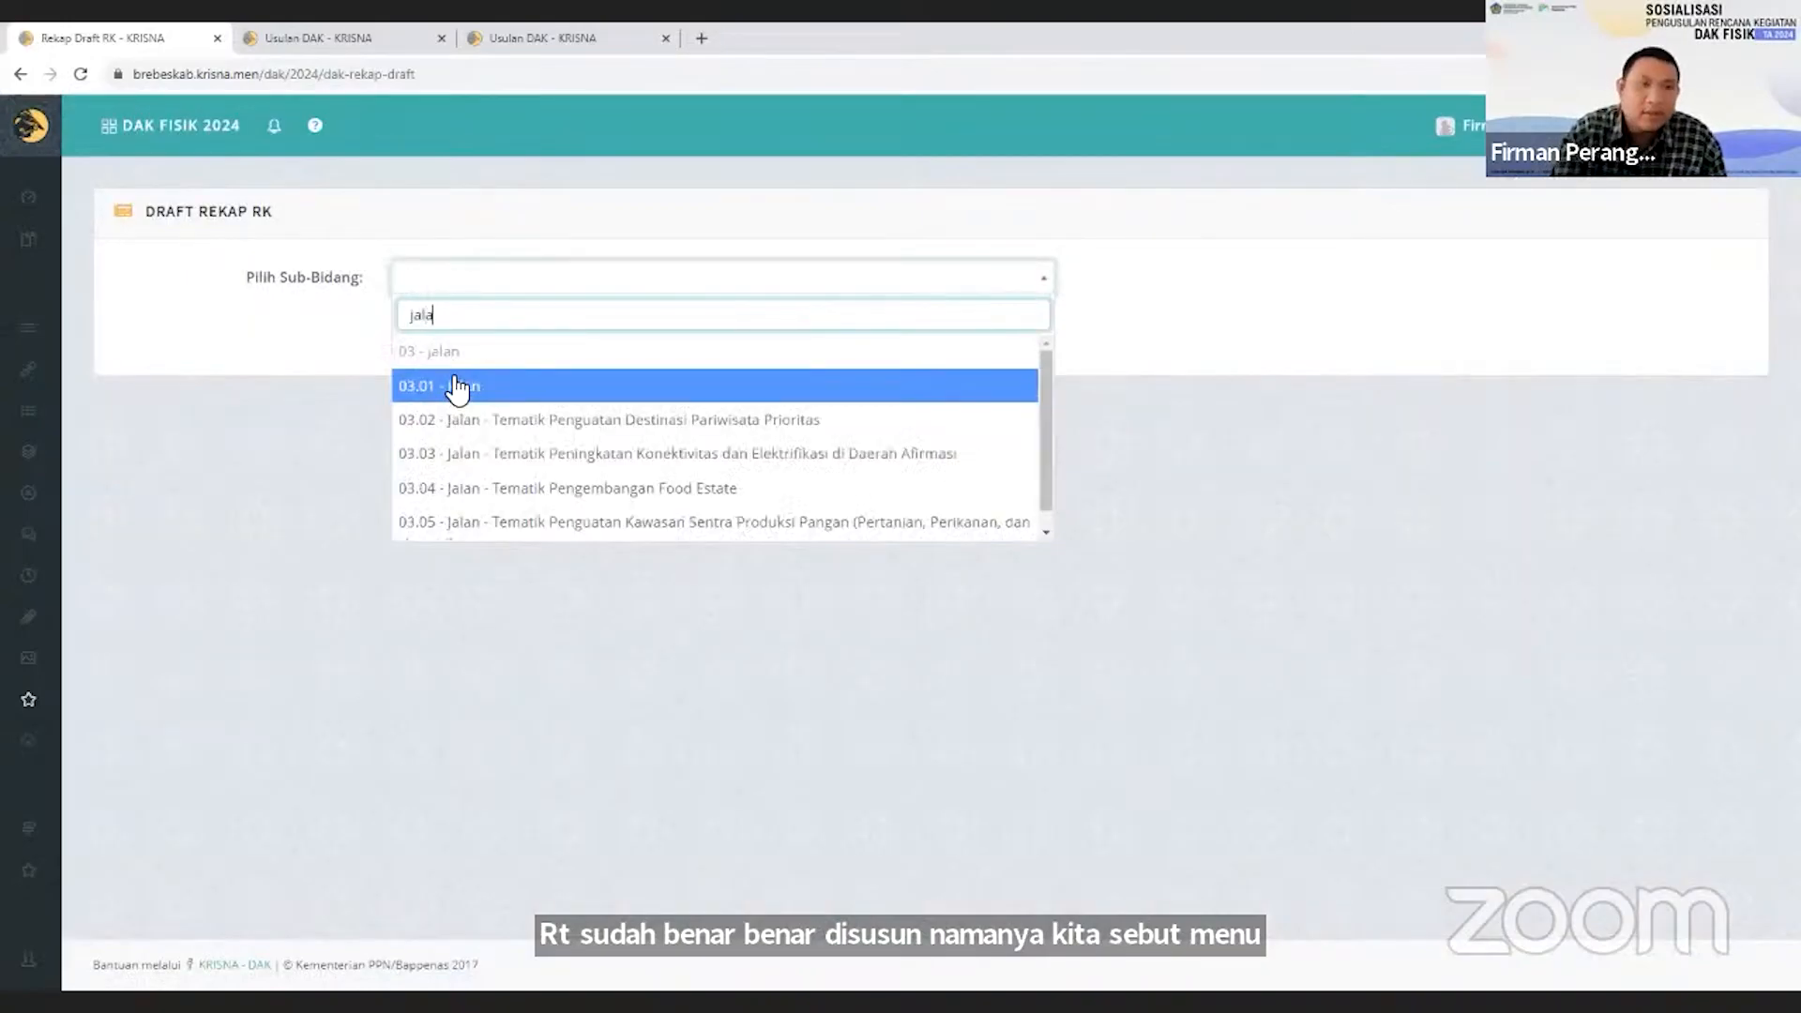
left_click(457, 386)
left_click(453, 336)
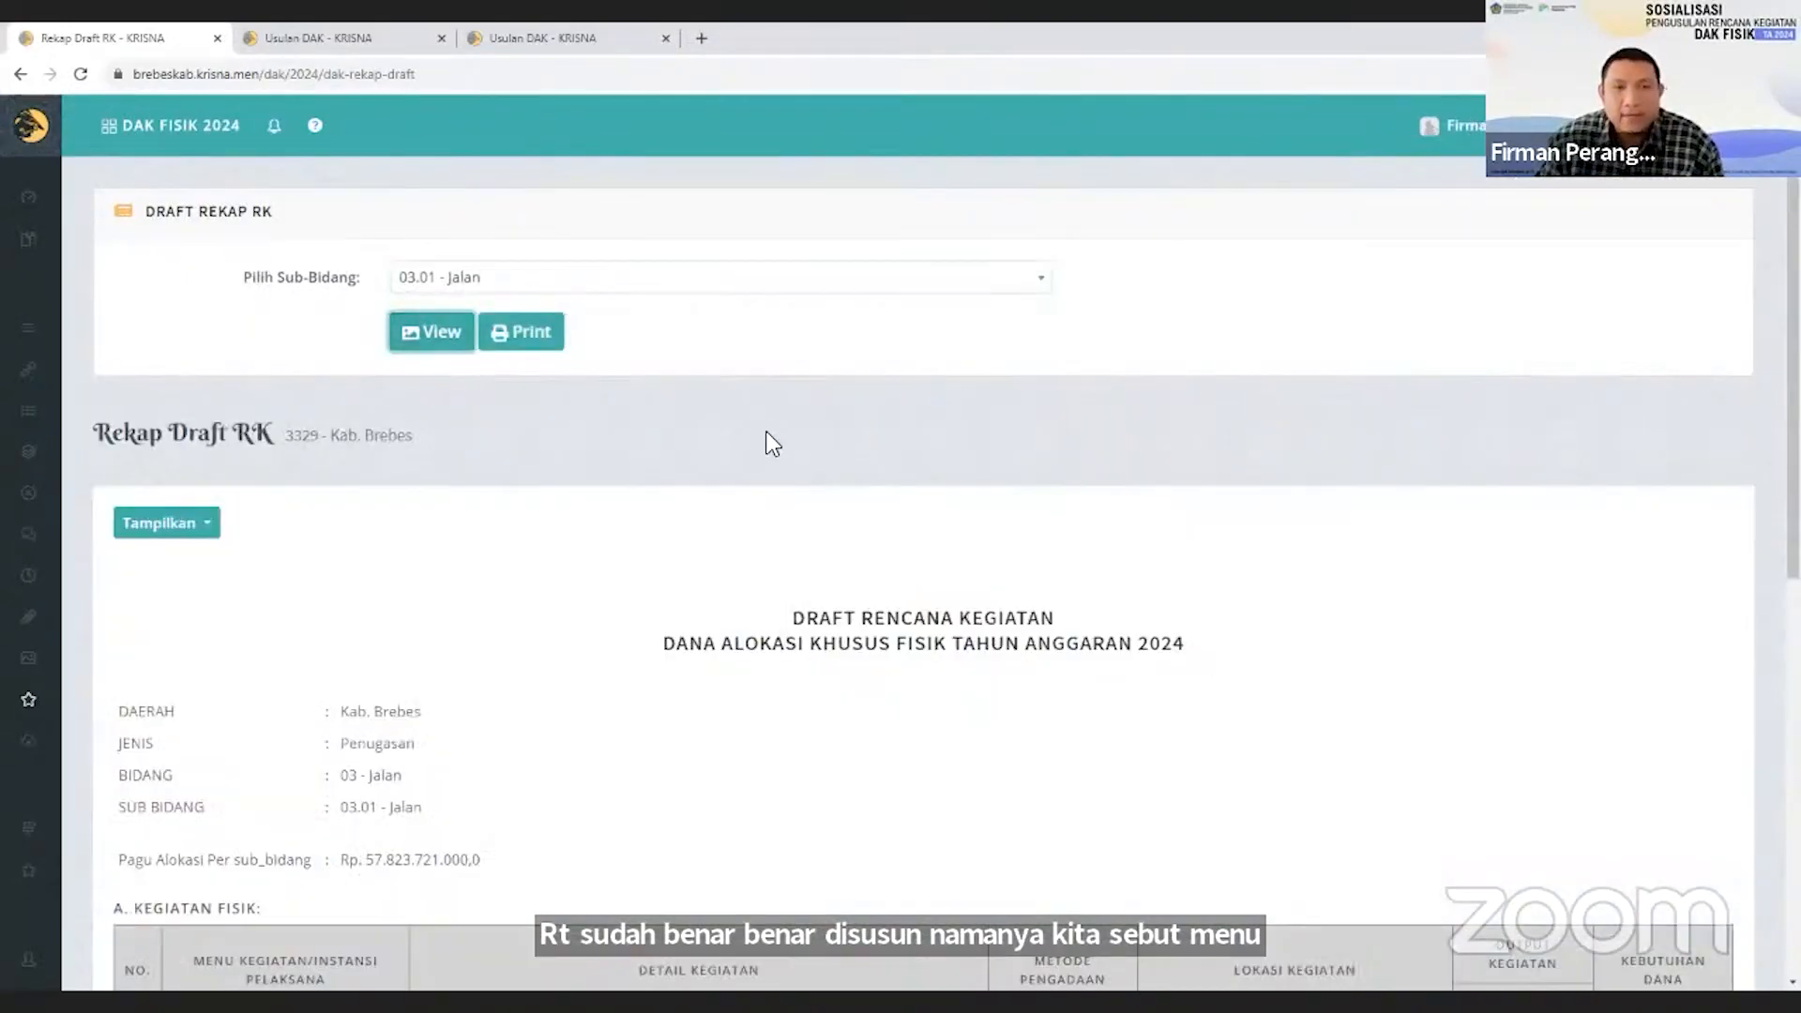
scroll(769, 491, "down", 4)
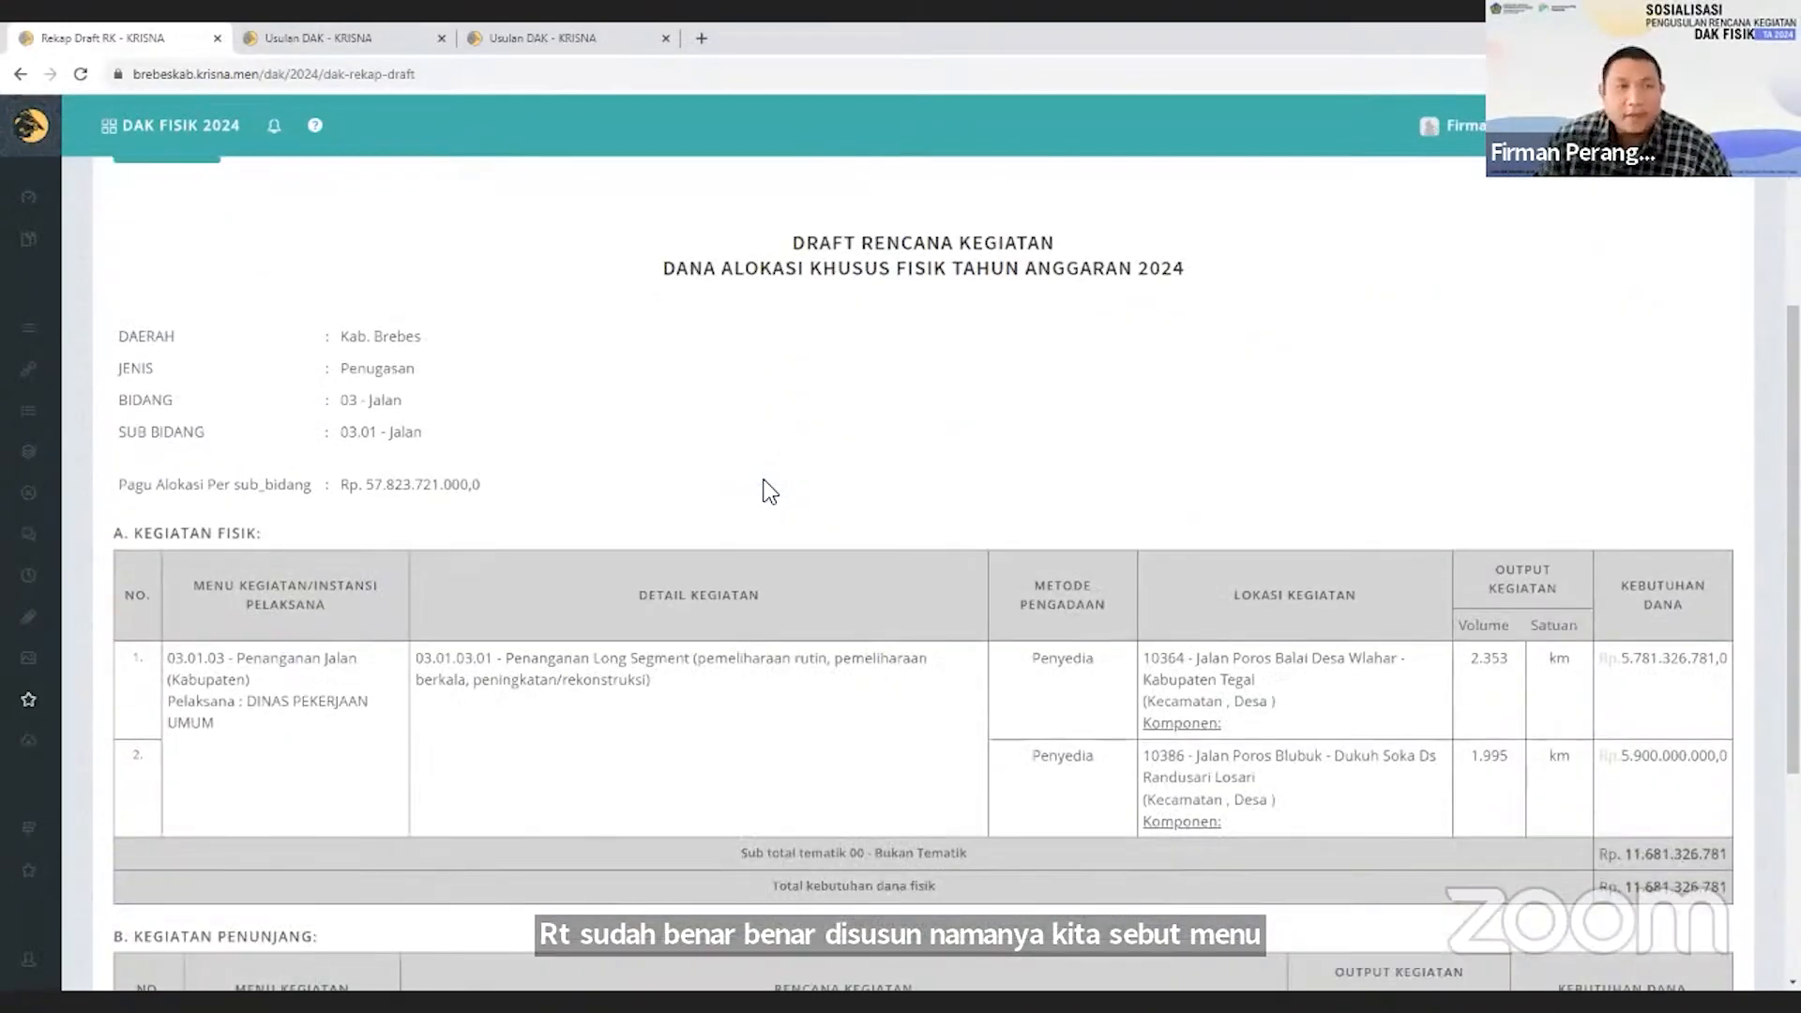
scroll(769, 491, "down", 2)
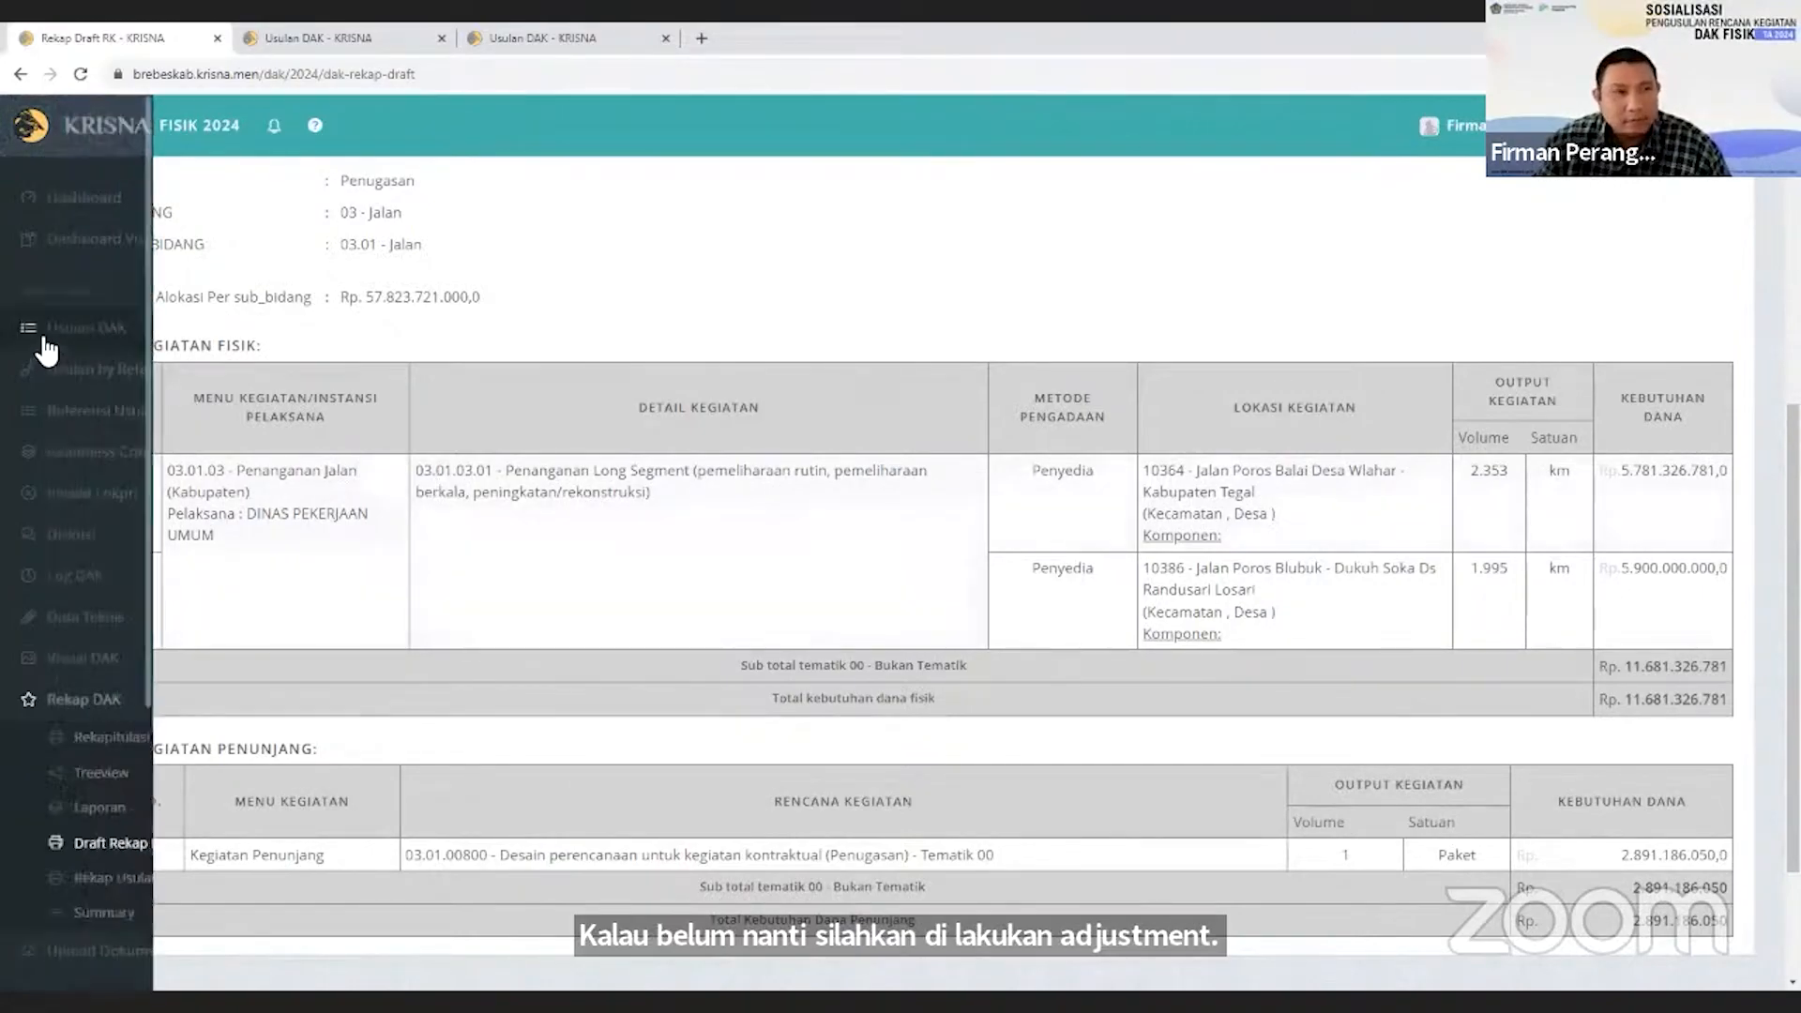
Return to the Usulan DAK Sub Bidang list of Bidang 03 - Jalan and start locking the data of sub-bidang 03.01 Jalan.
left_click(132, 330)
left_click(453, 935)
scroll(1585, 769, "down", 1)
scroll(1584, 769, "down", 3)
left_click(1696, 649)
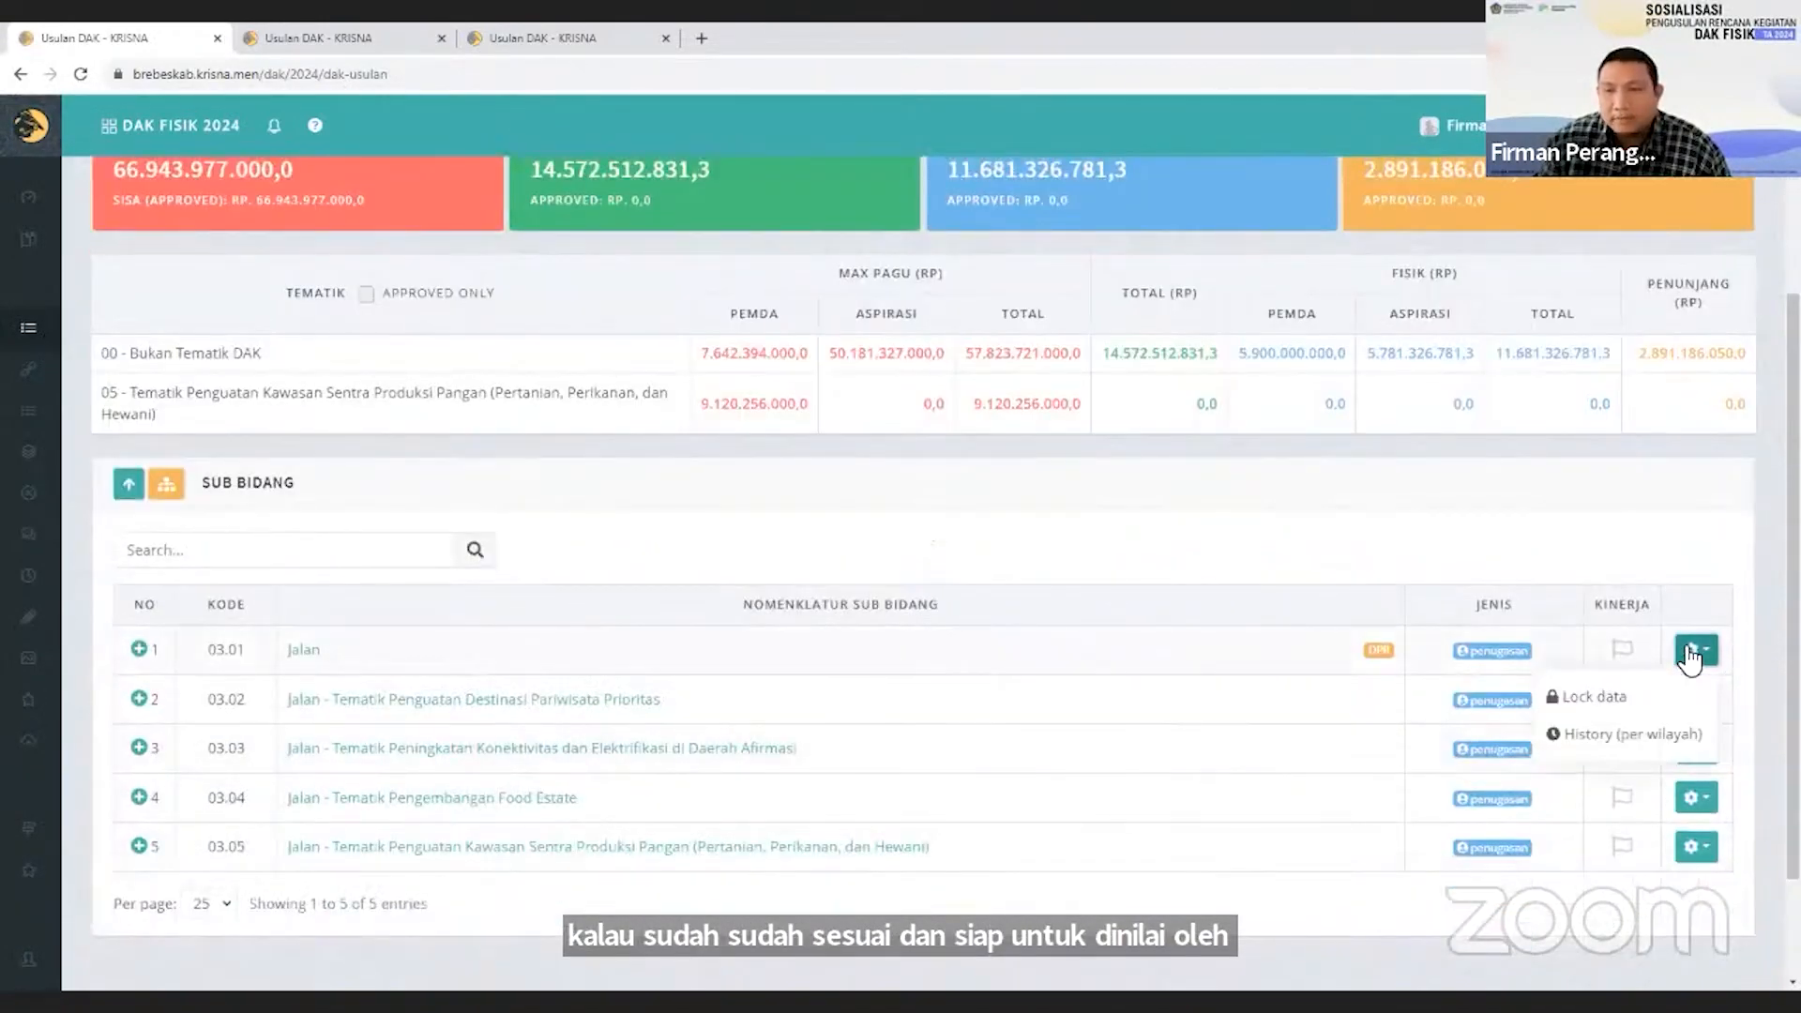
left_click(1500, 695)
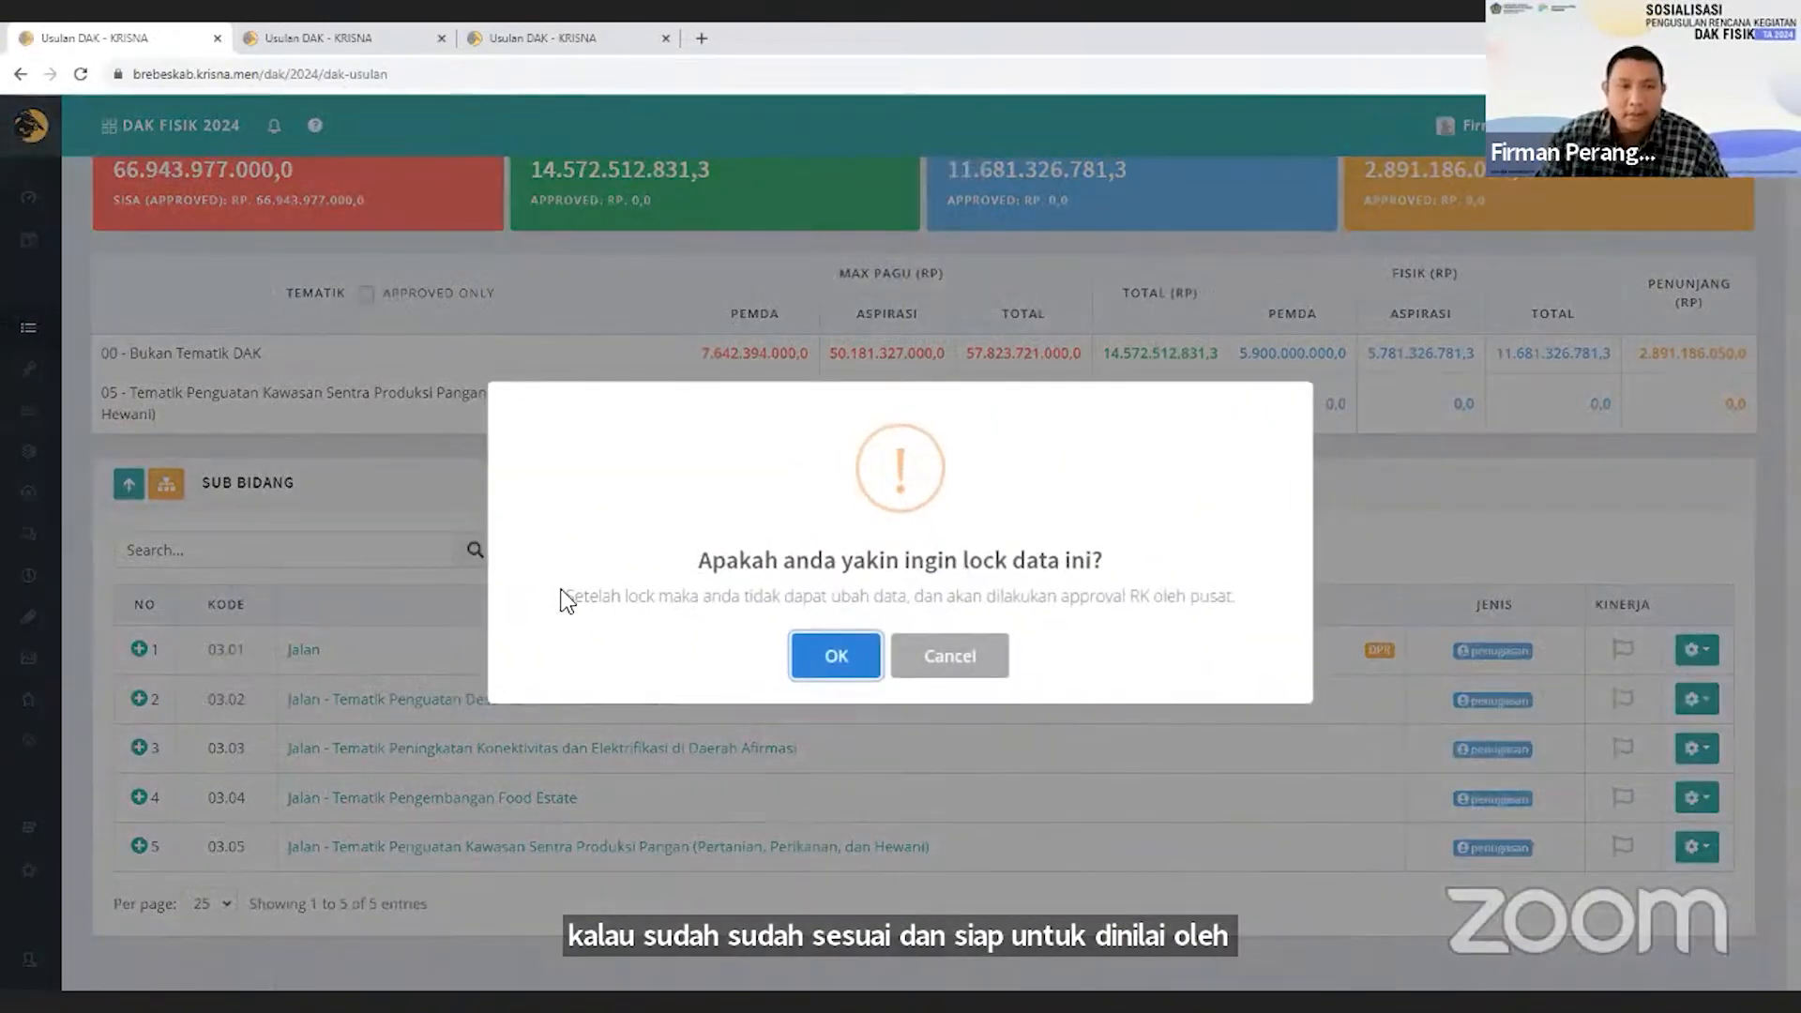
left_click(850, 658)
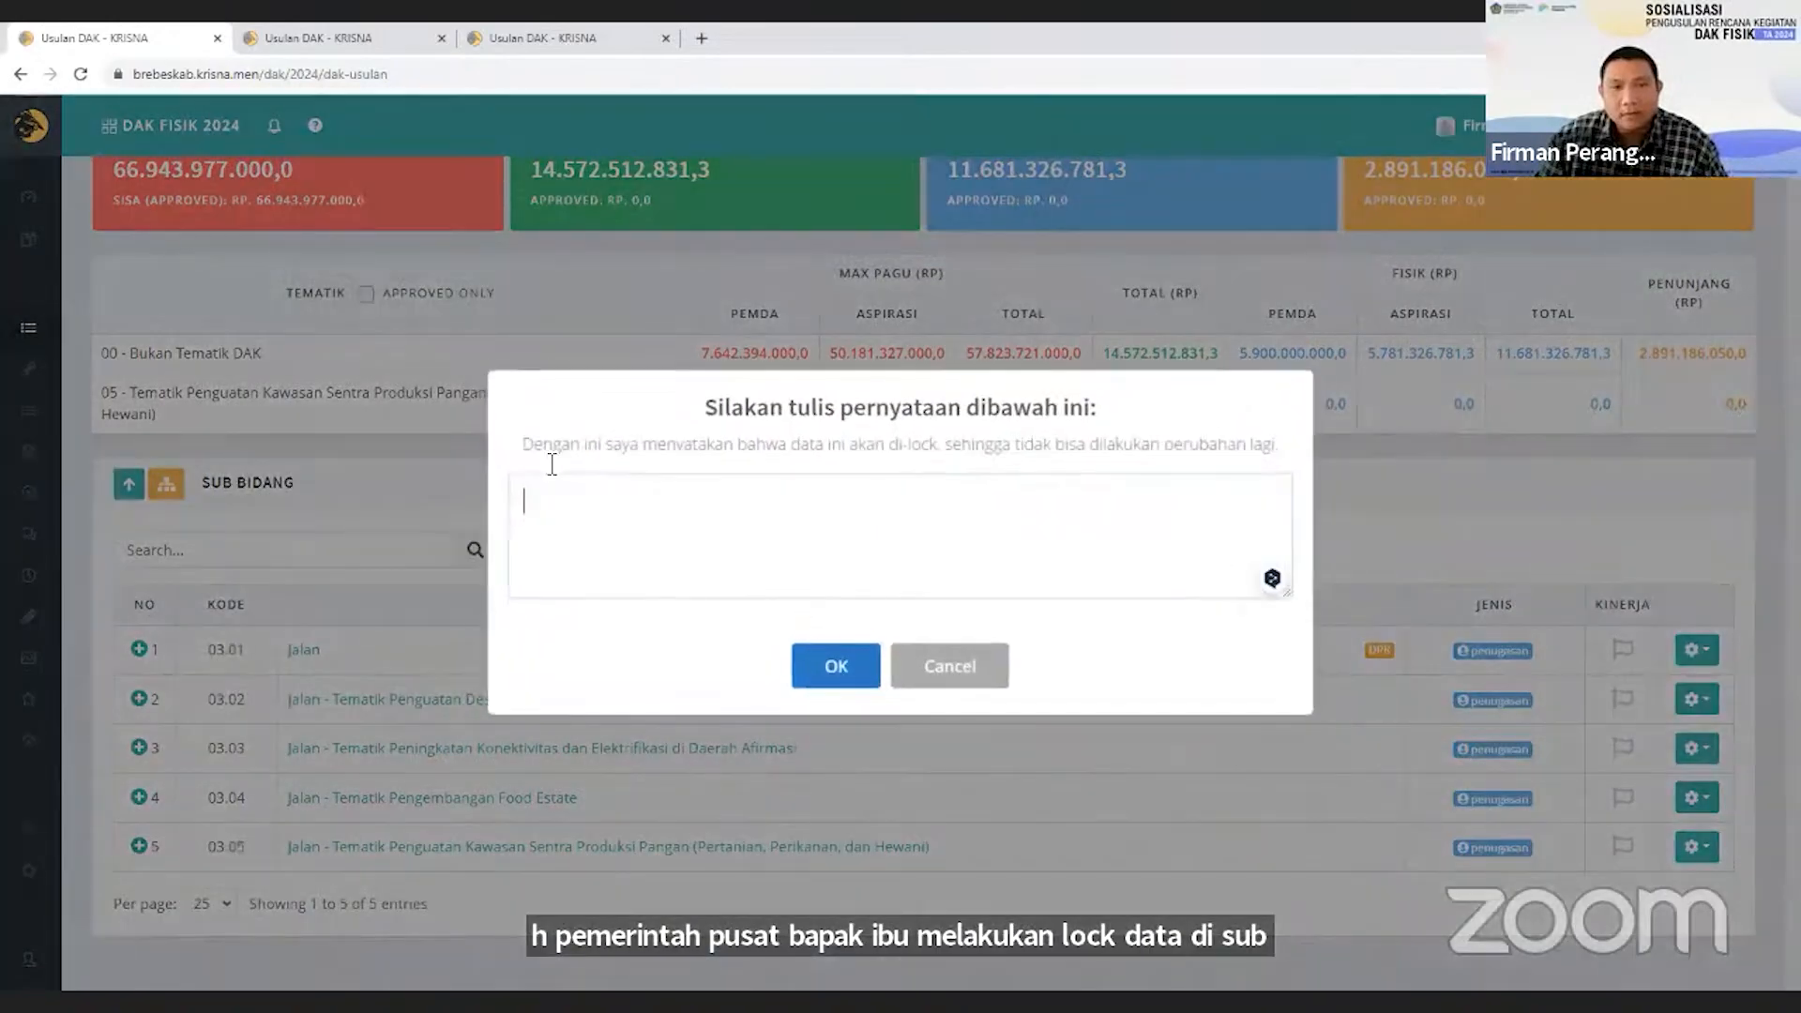
Copy the displayed statement beginning "Dengan ini saya menyatakan bahwa data ini akan di-lock" into the declaration field and submit the lock.
left_click_drag(522, 454, 1234, 462)
key("ctrl+c")
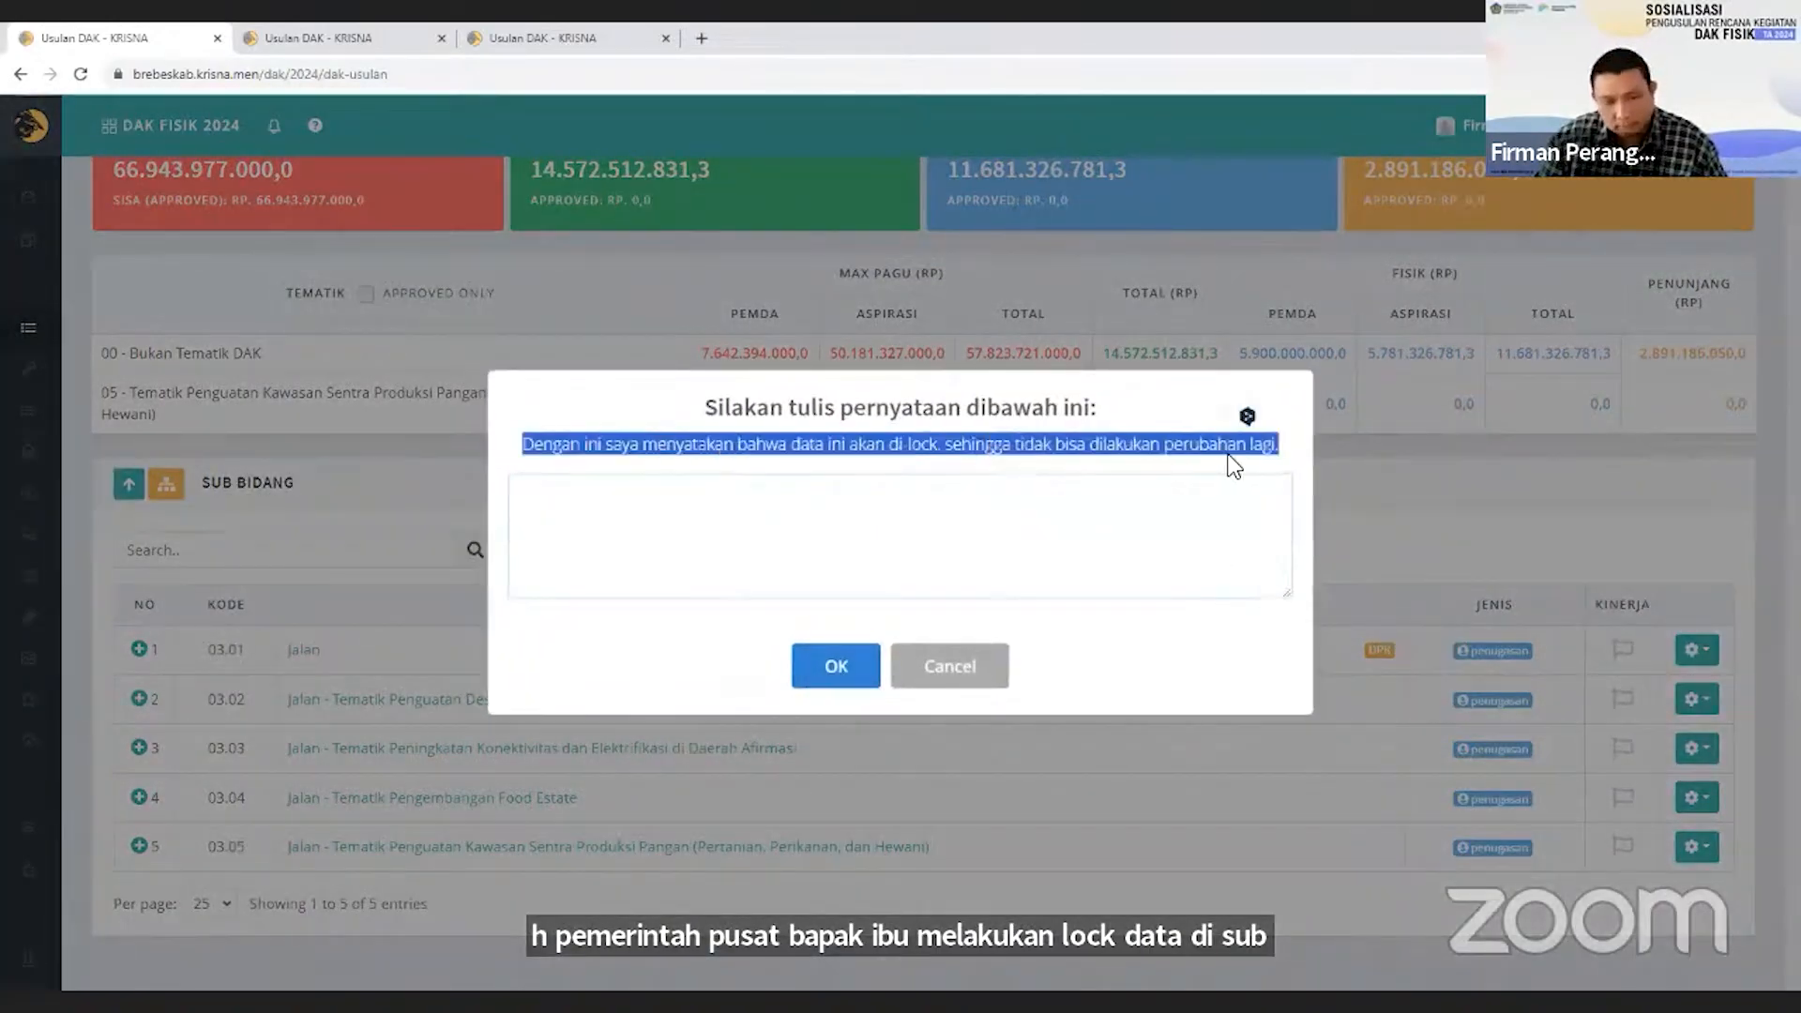
left_click(981, 526)
key("ctrl+v")
left_click(852, 670)
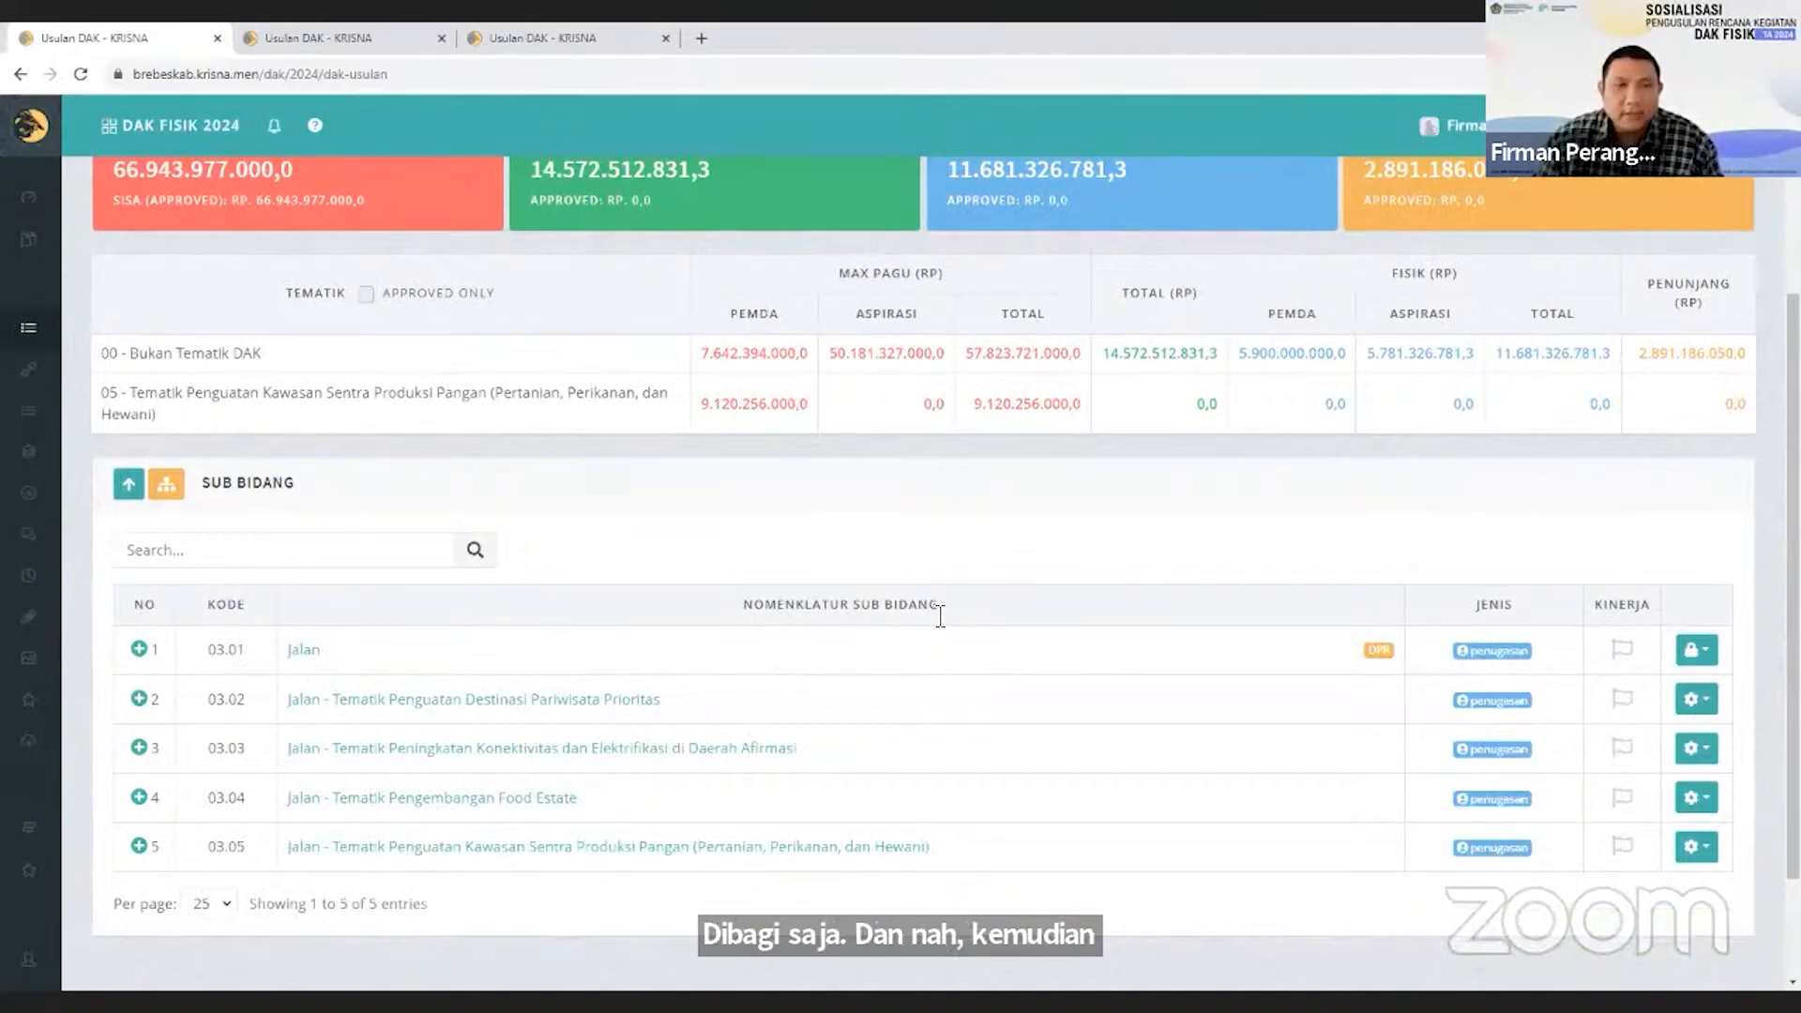
Check the locked Detail Rincian of Penanganan Long Segment under Jalan, Penanganan Jalan (Kabupaten), and return to the Sub Bidang list.
left_click(317, 652)
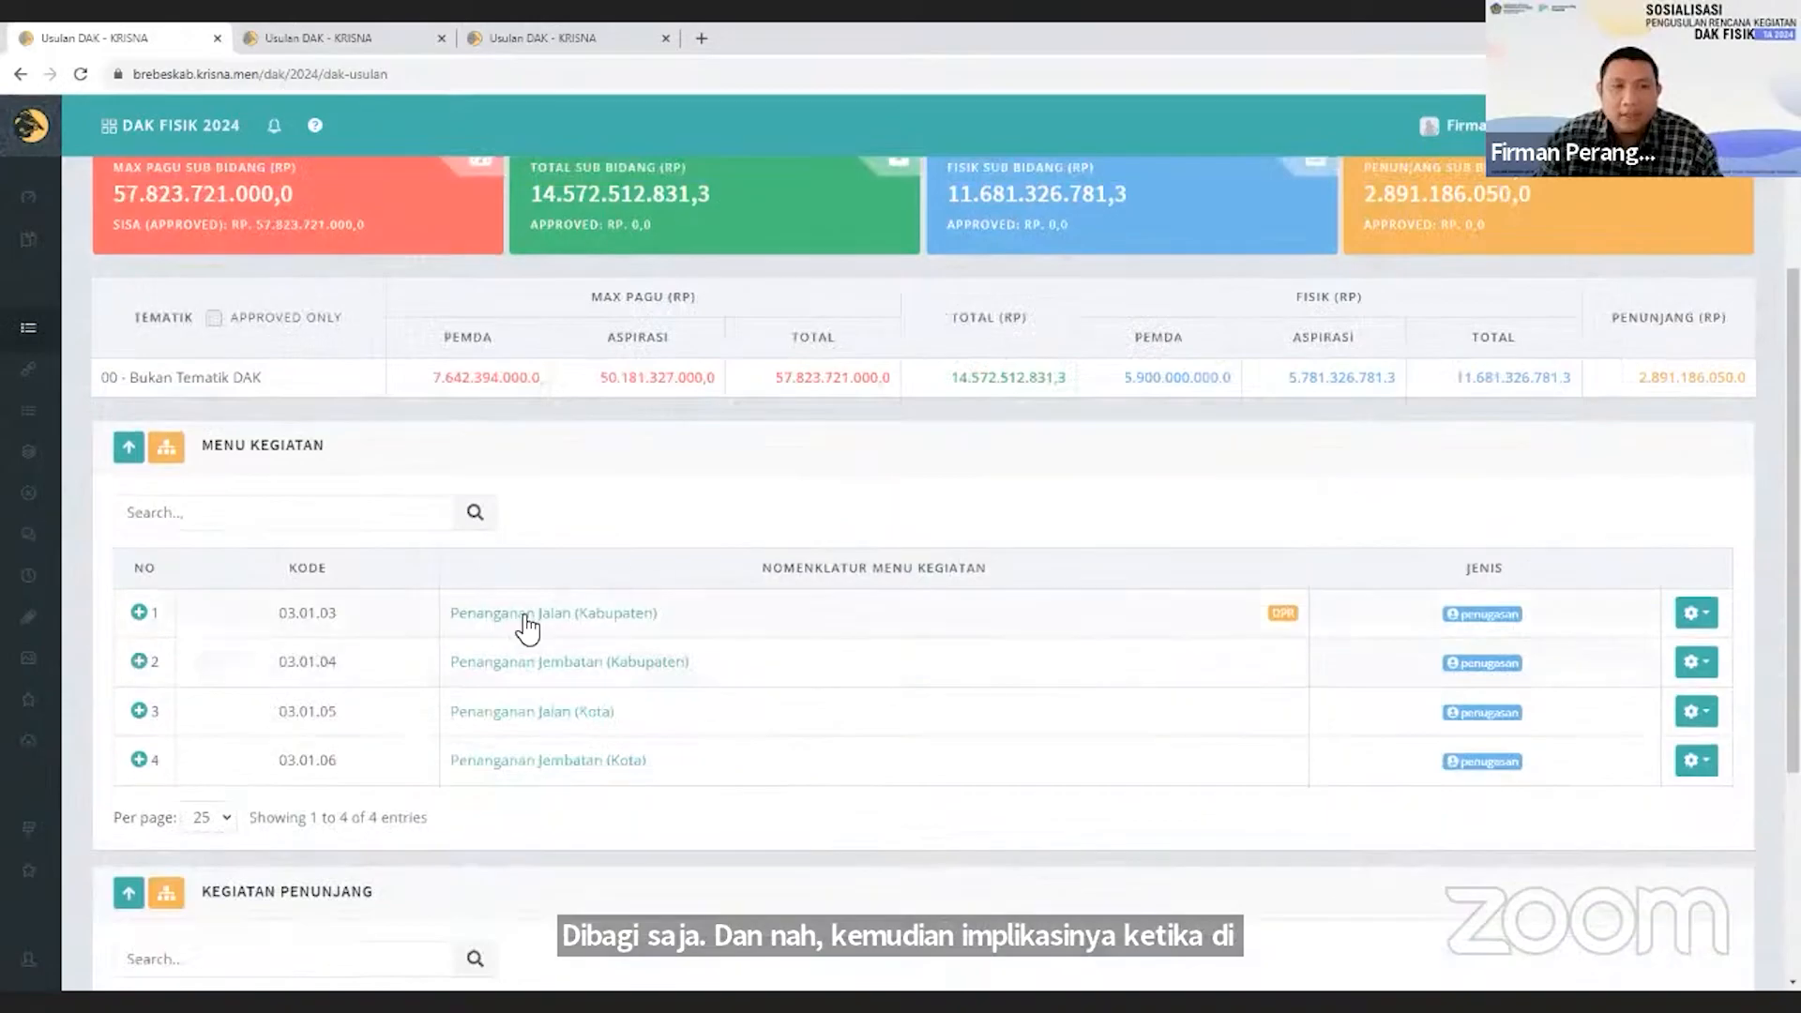
left_click(549, 617)
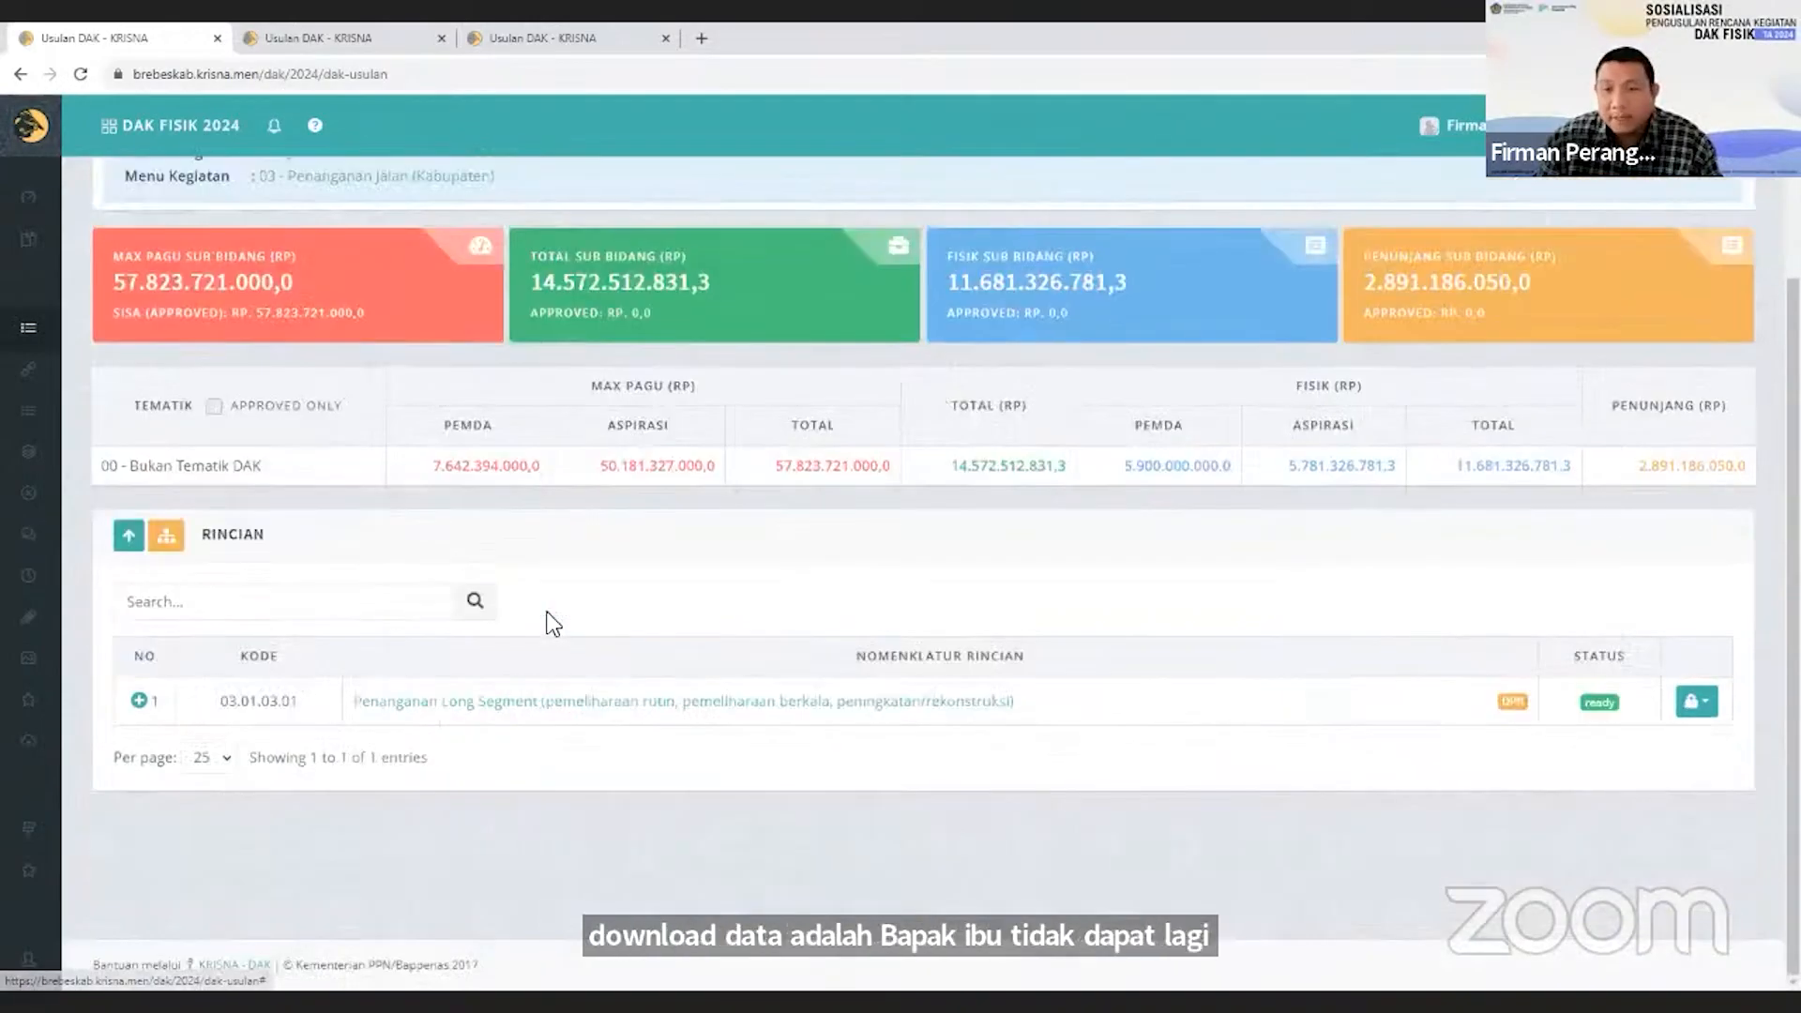
left_click(547, 703)
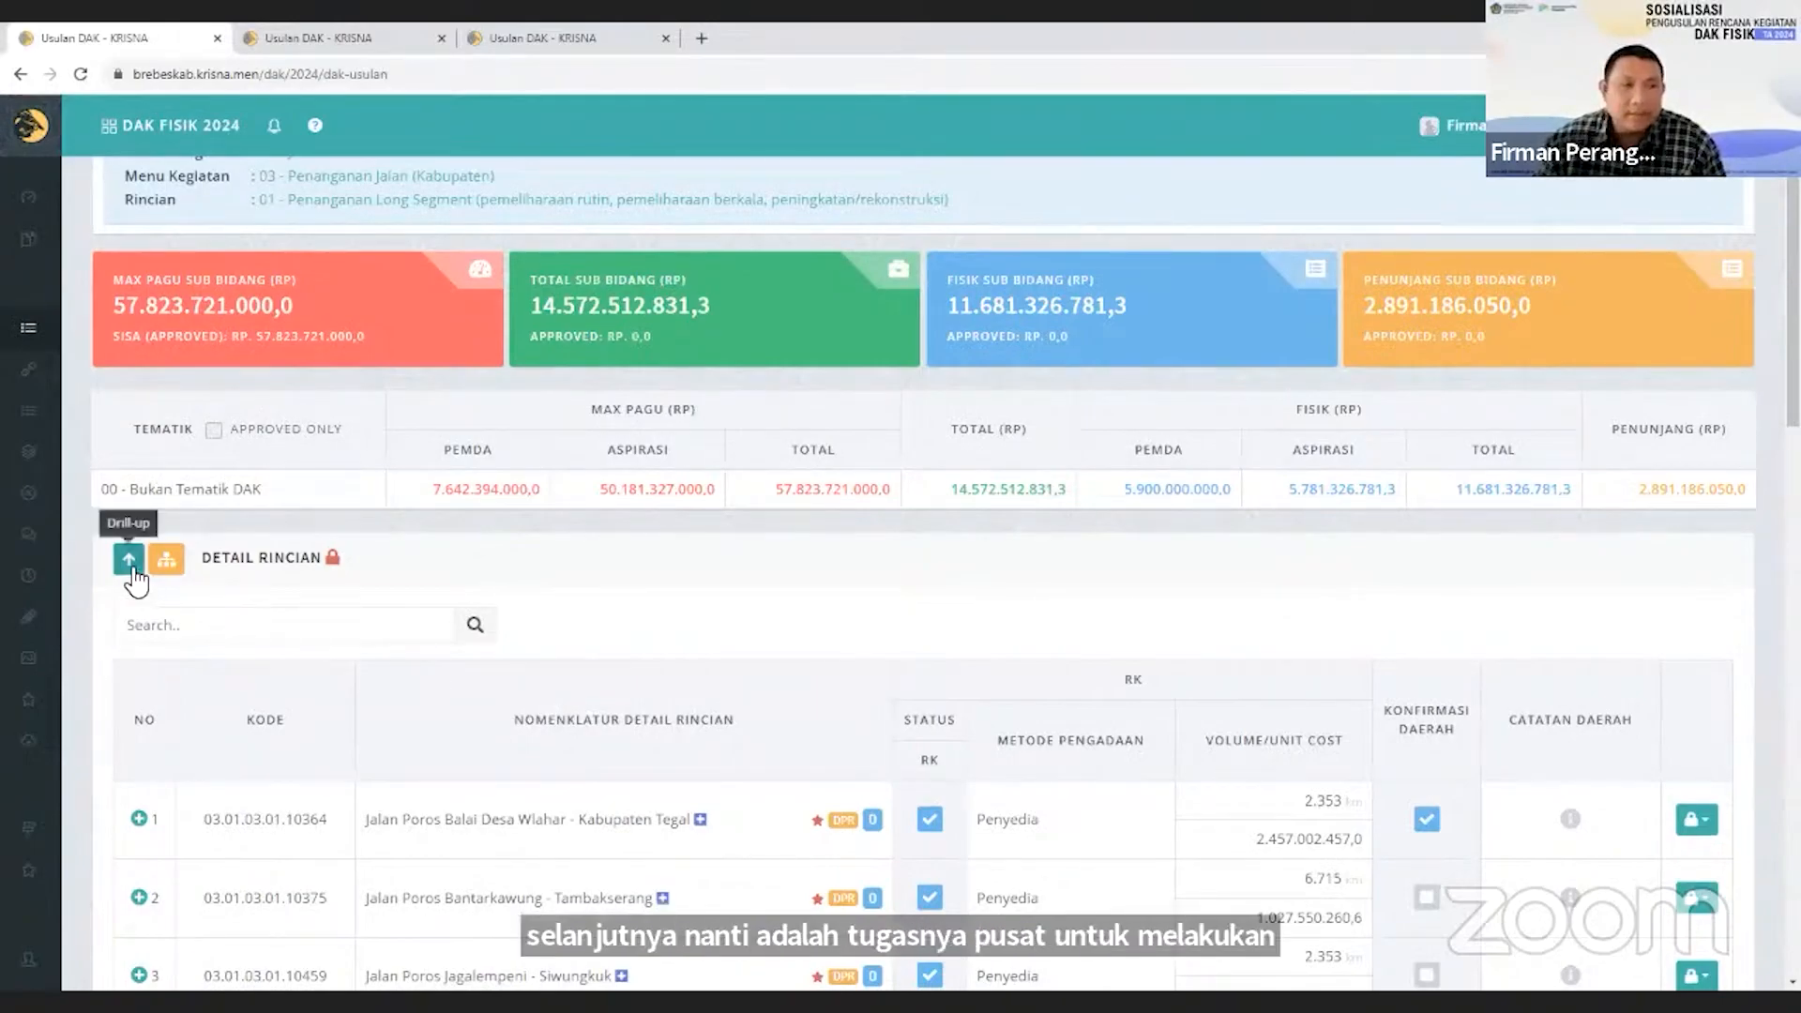
left_click(133, 578)
left_click(133, 529)
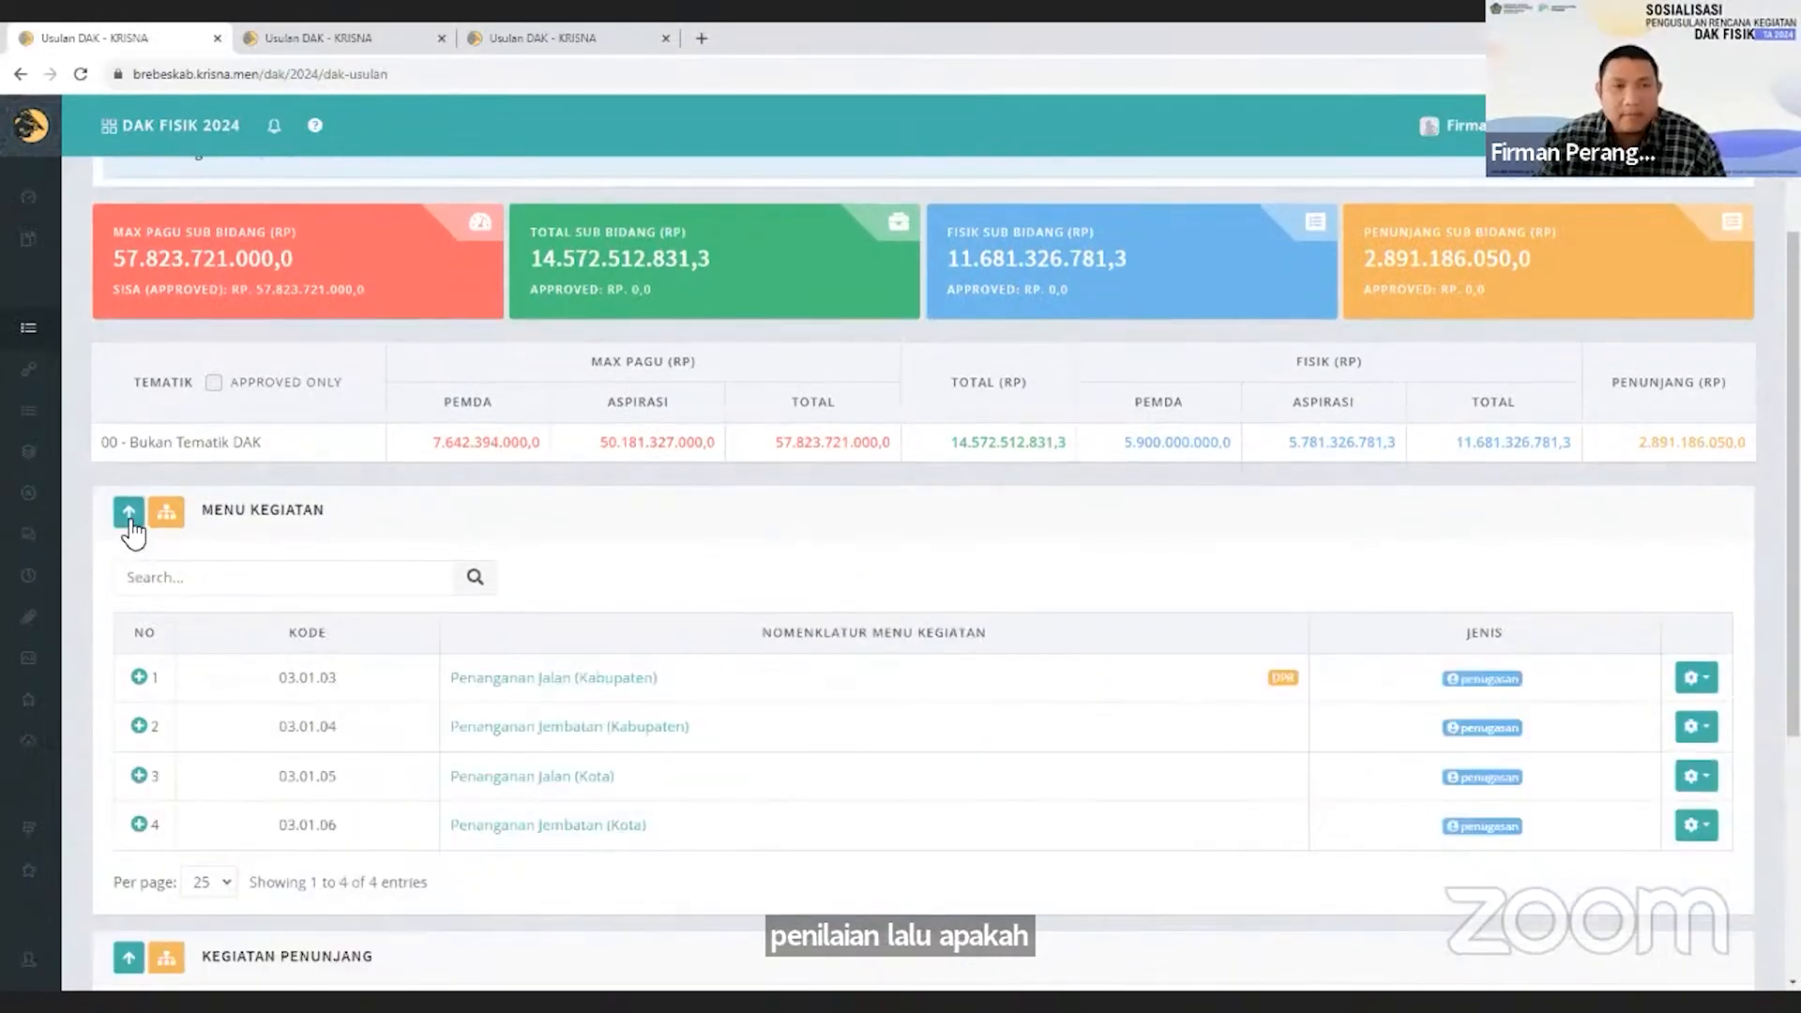
left_click(133, 530)
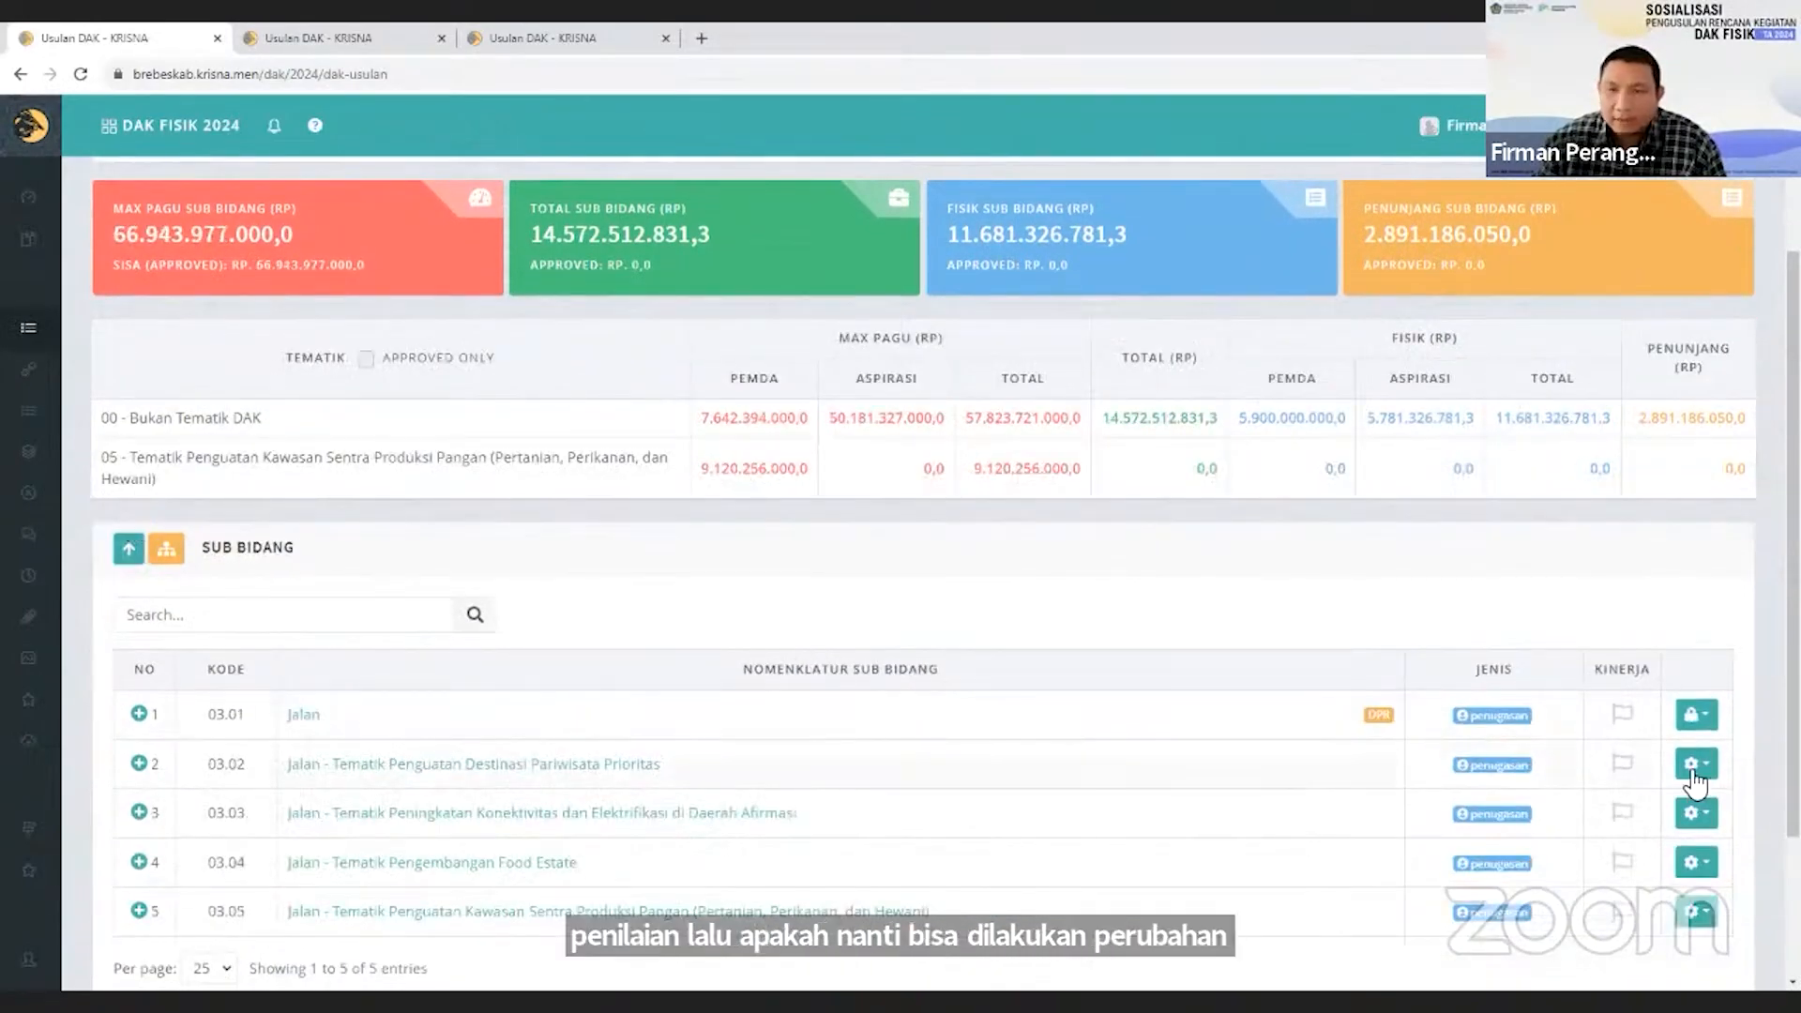
Unlock the data of sub-bidang 03.01 Jalan and confirm the request.
left_click(1694, 717)
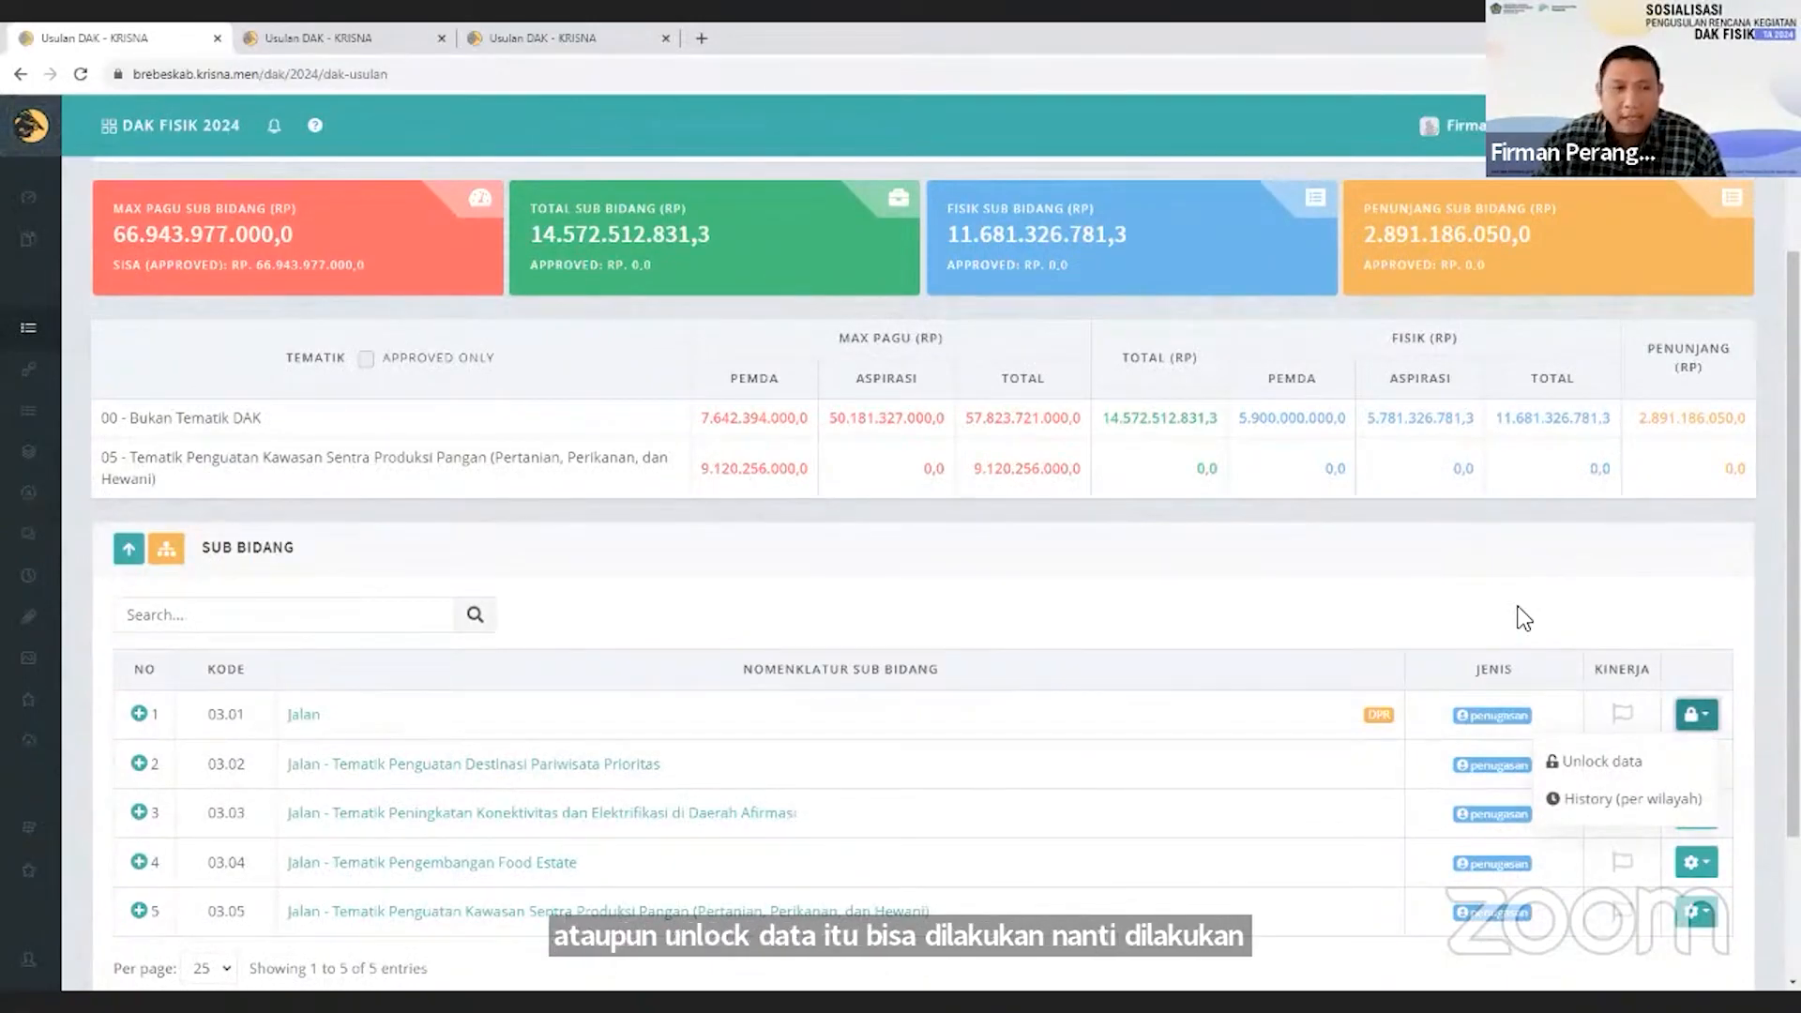
left_click(1605, 761)
left_click(870, 642)
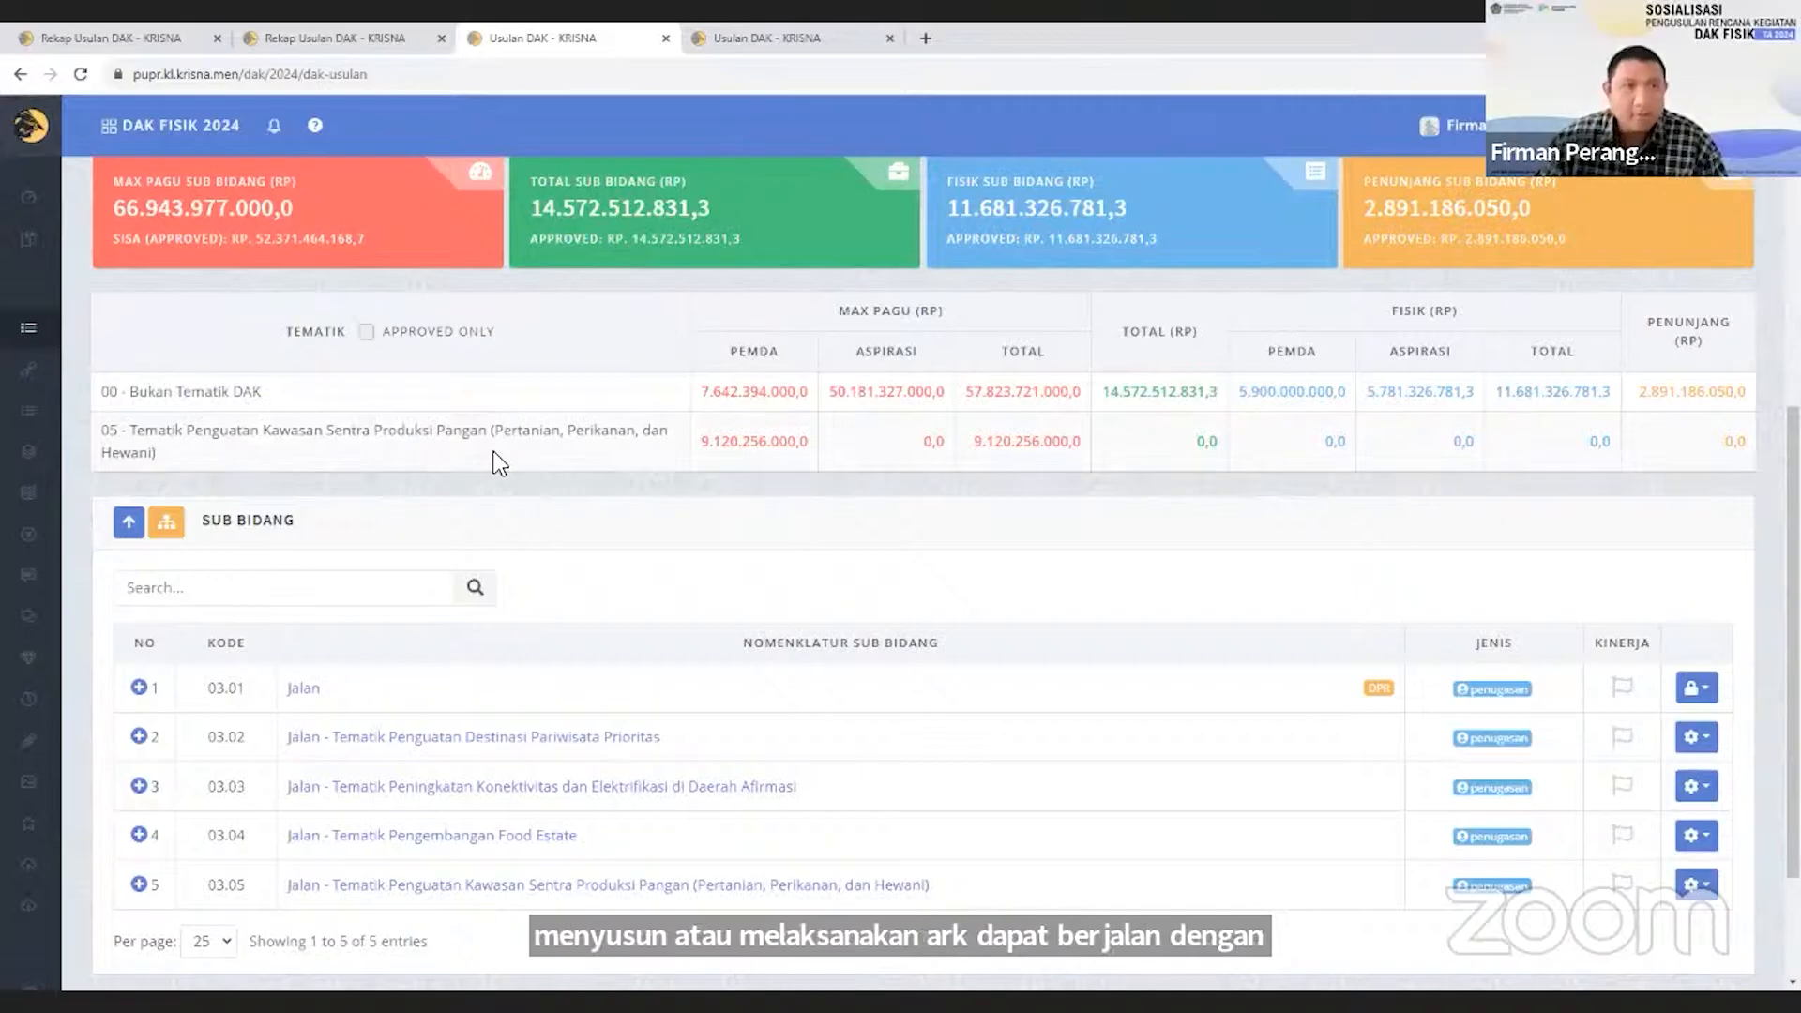
Check the explanation of the Fisik Sub Bidang box on the PUPR ministry's Usulan DAK page.
mouse_move(970, 219)
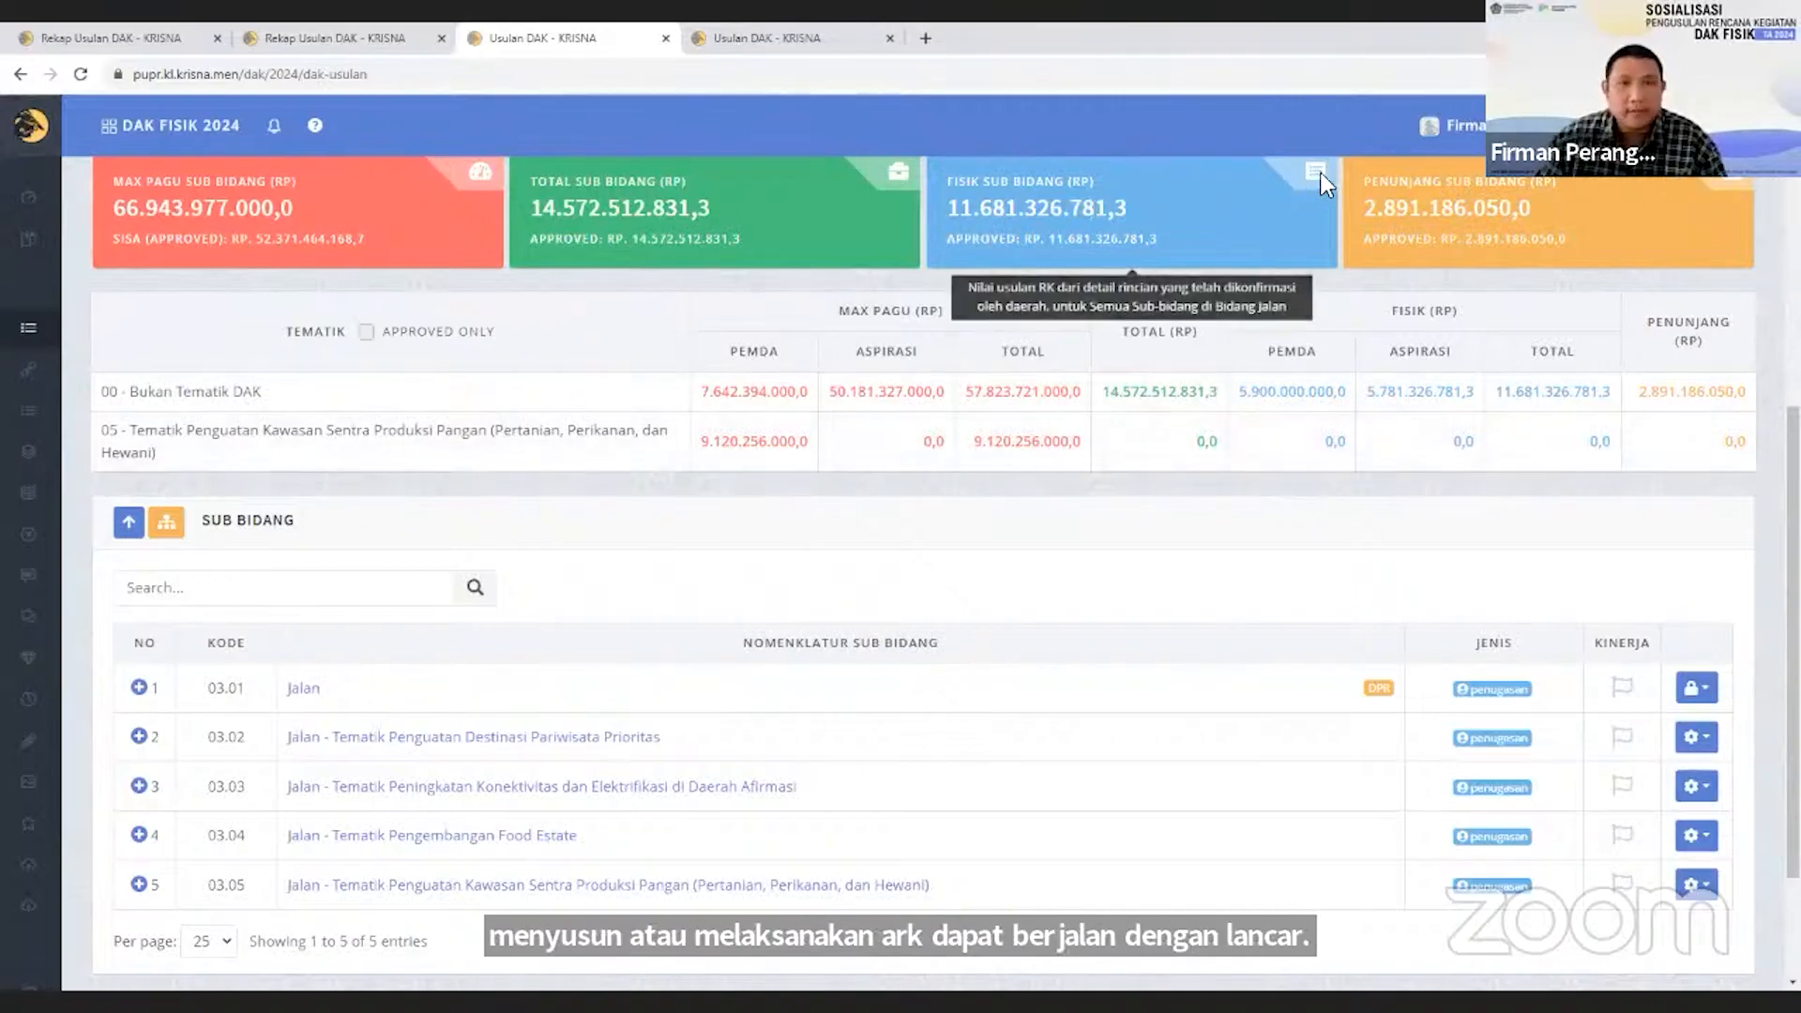